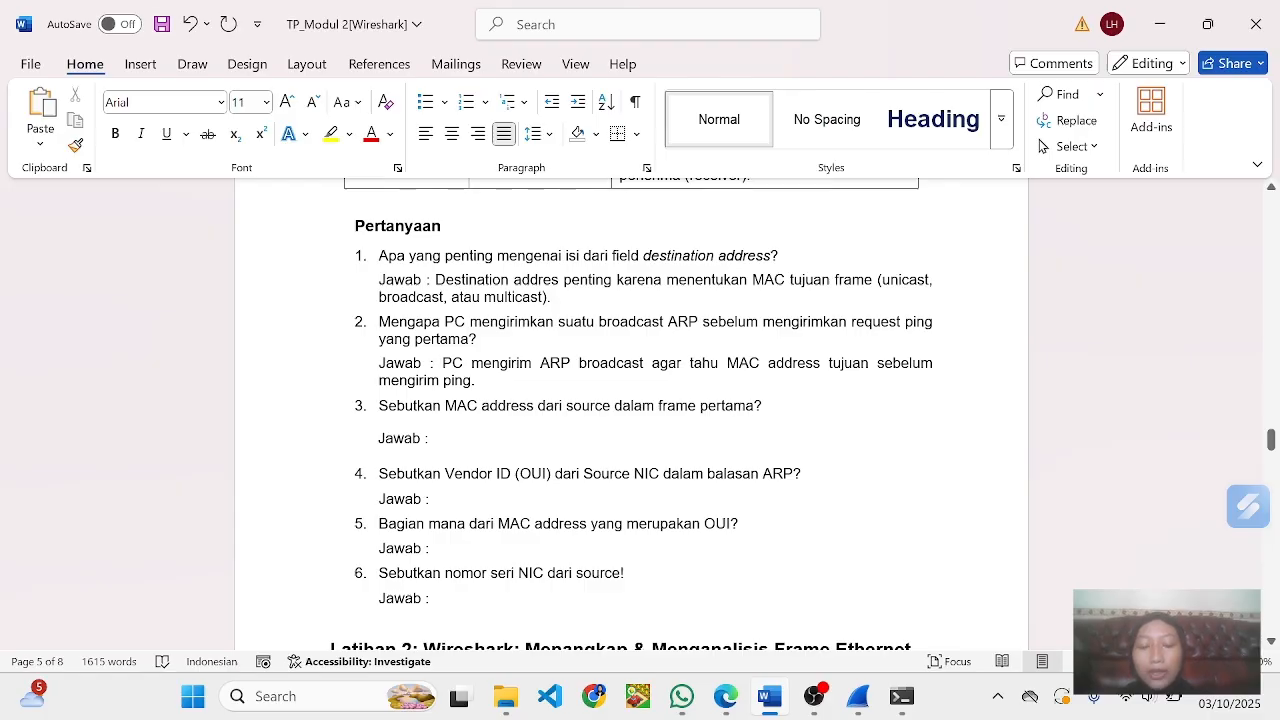
- Write the source MAC address F0:1f:af:50:fd:c8 on the blank line below the ARP reply screenshot caption
{"action": "scroll", "coordinate": [640, 410], "scroll_direction": "up", "scroll_amount": 20}
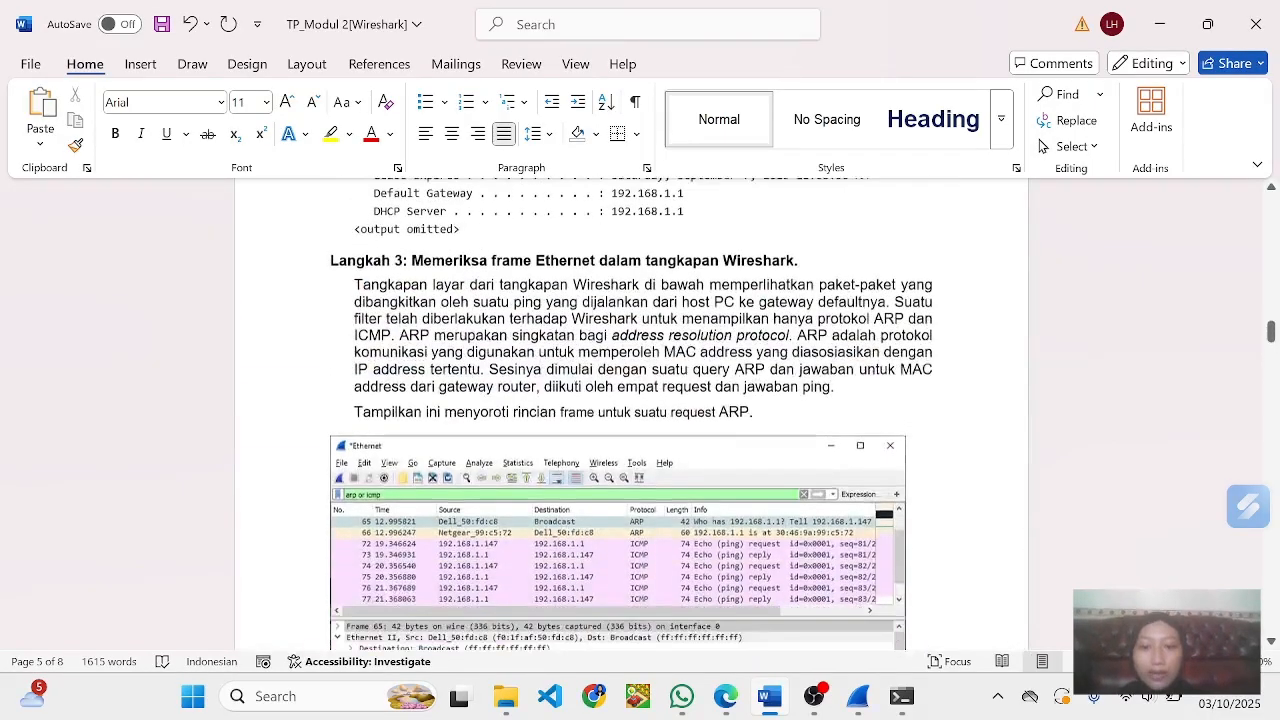
{"action": "scroll", "coordinate": [752, 413], "scroll_direction": "down", "scroll_amount": 5}
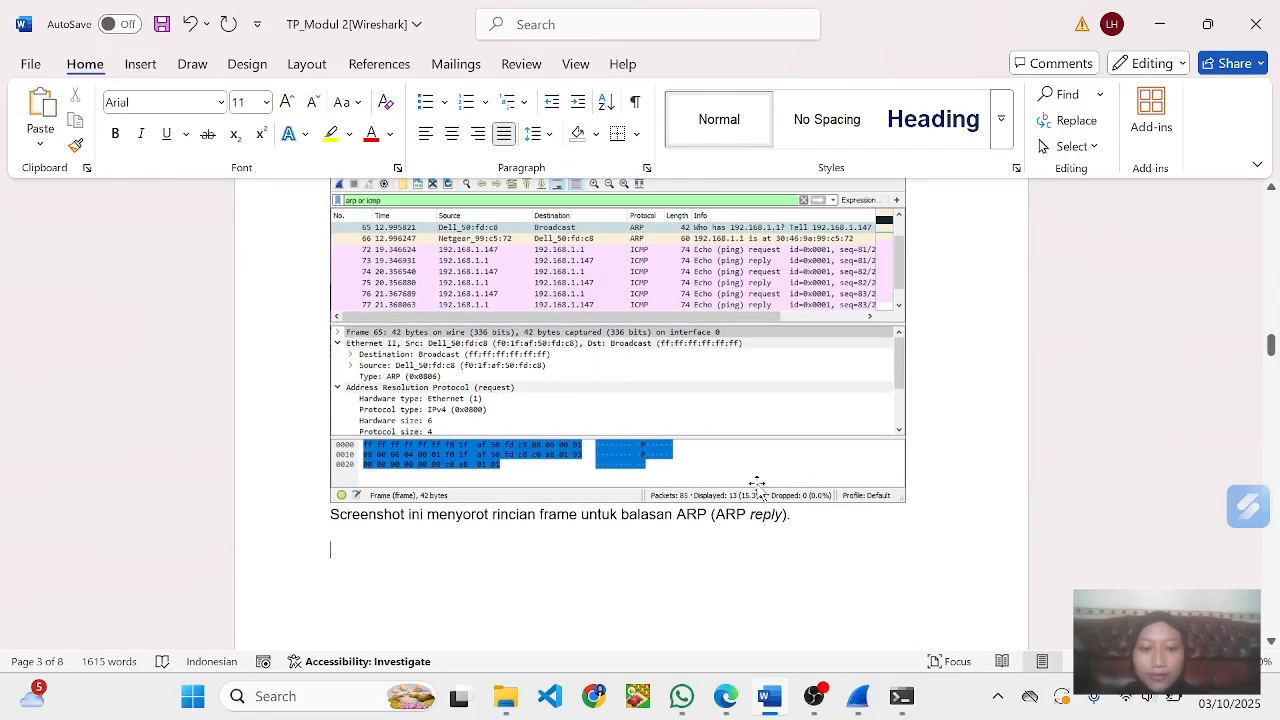
{"action": "type", "text": "F0"}
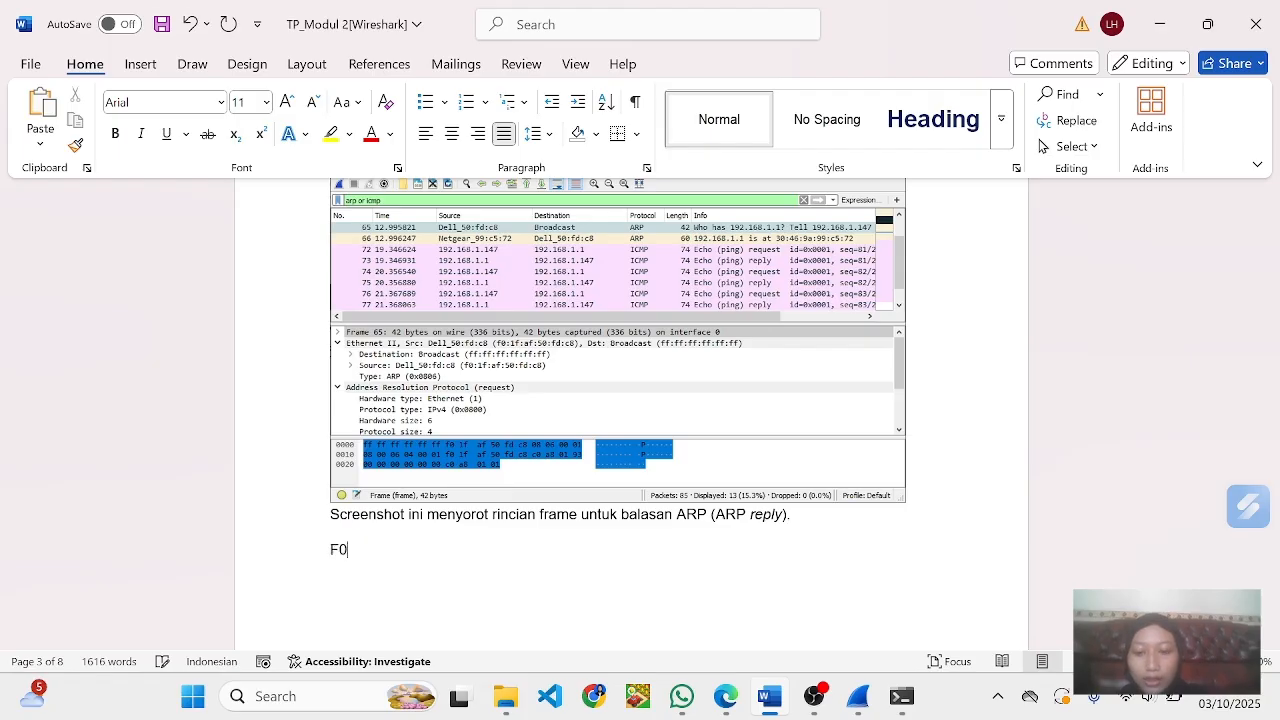
{"action": "type", "text": ":"}
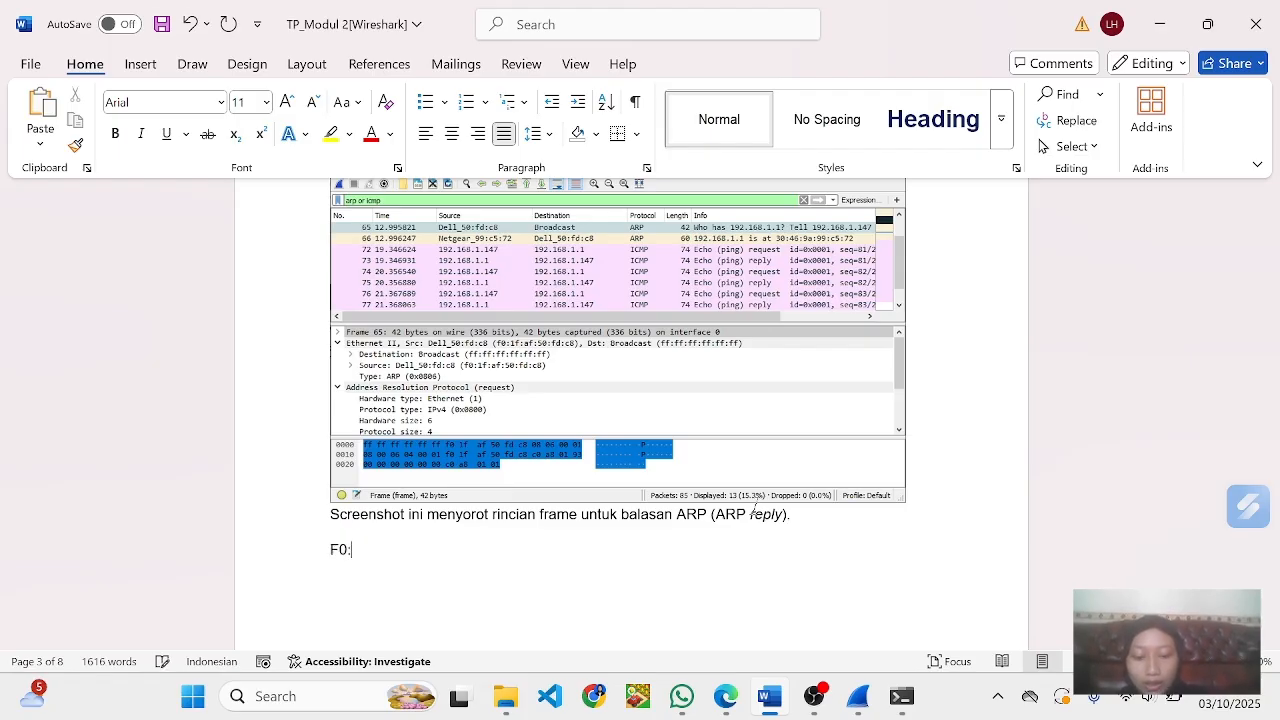
{"action": "type", "text": "1f"}
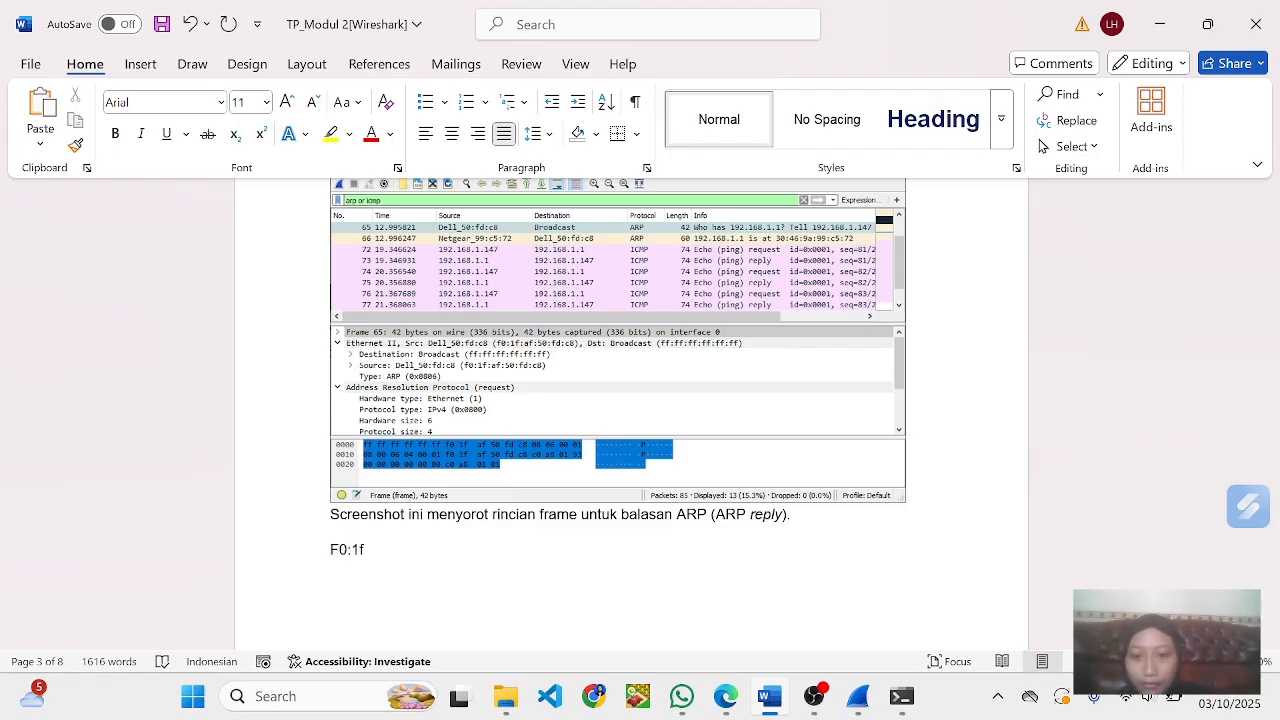
{"action": "type", "text": ":af"}
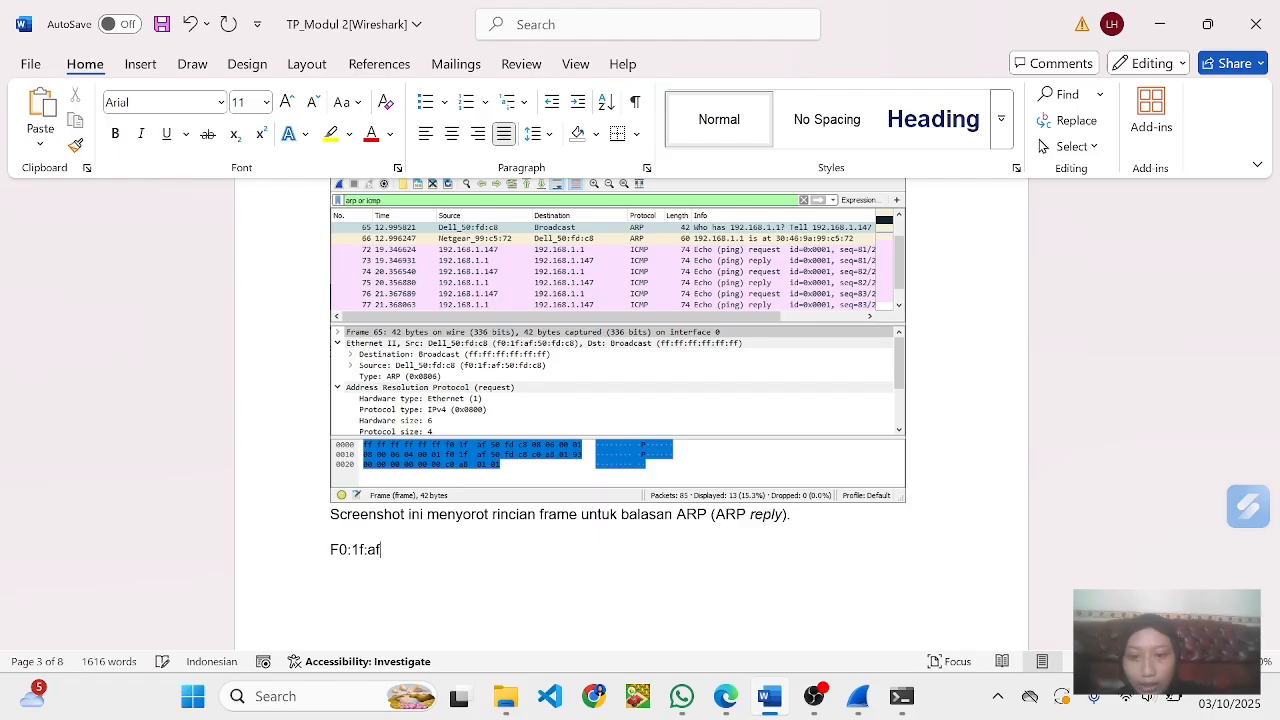
{"action": "type", "text": ":5"}
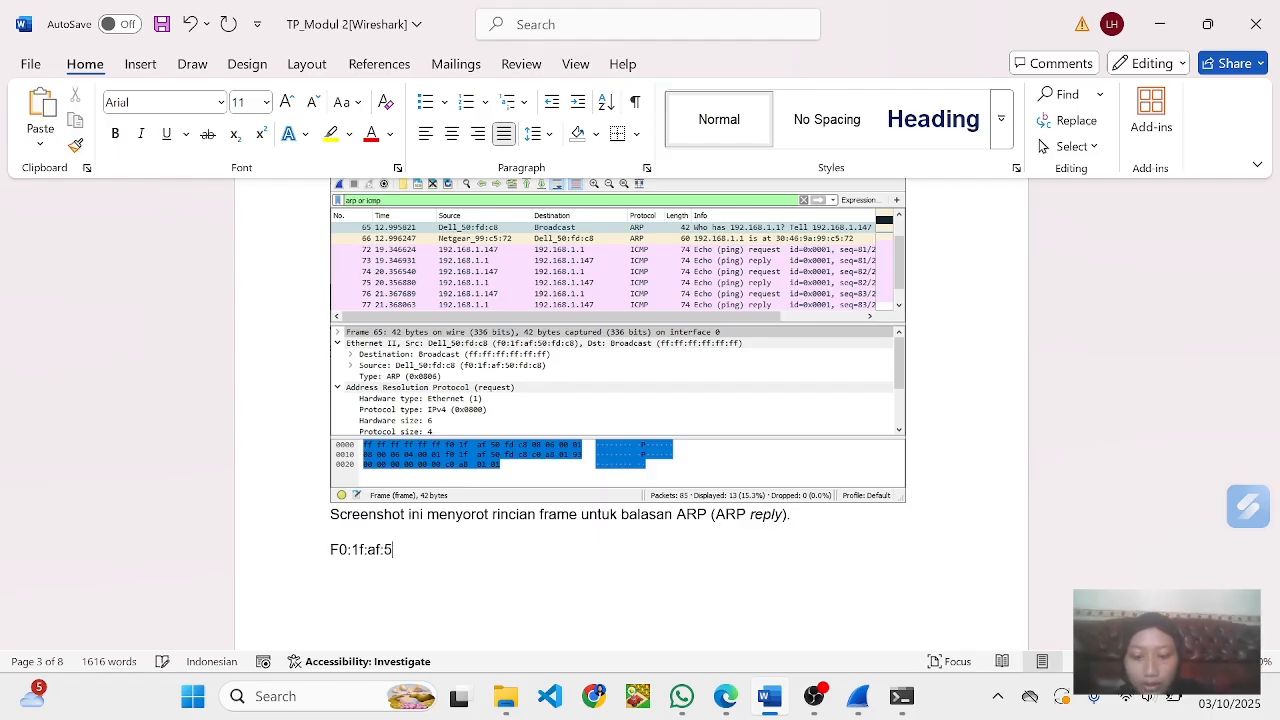
{"action": "type", "text": "0:f"}
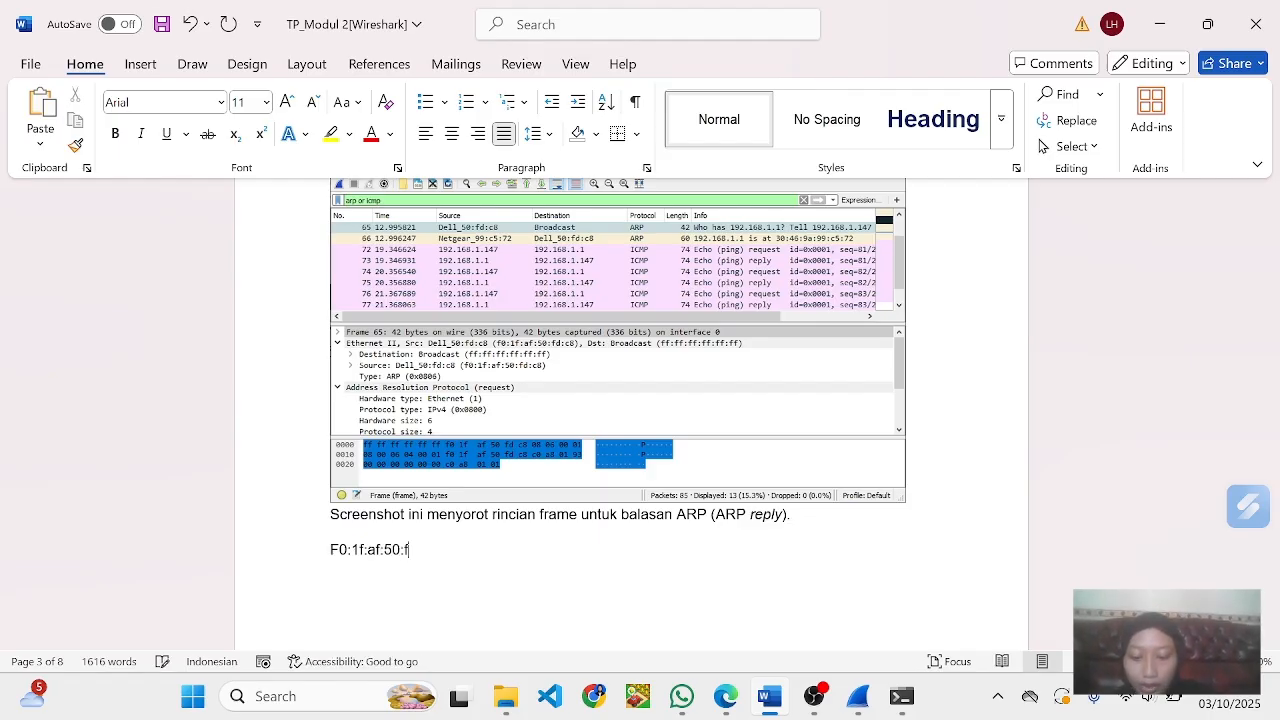
{"action": "type", "text": "d:c"}
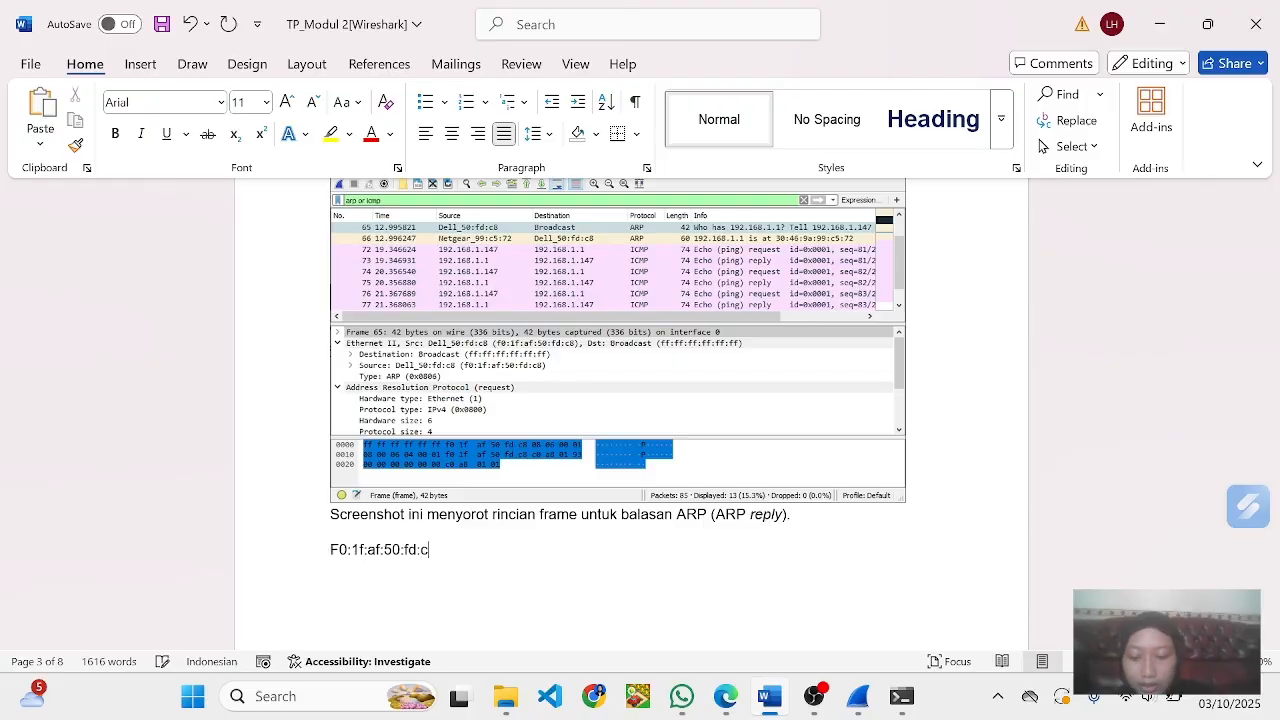
{"action": "type", "text": "7"}
{"action": "key", "text": "BackSpace"}
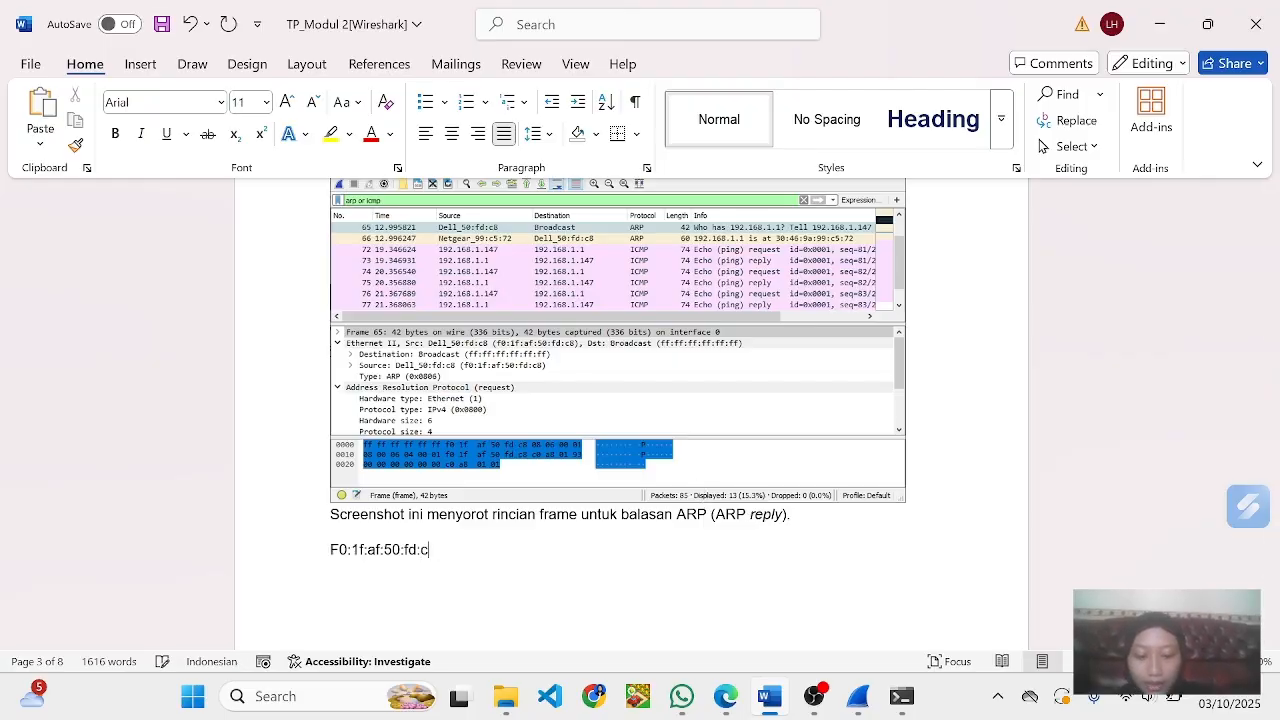
{"action": "type", "text": "8"}
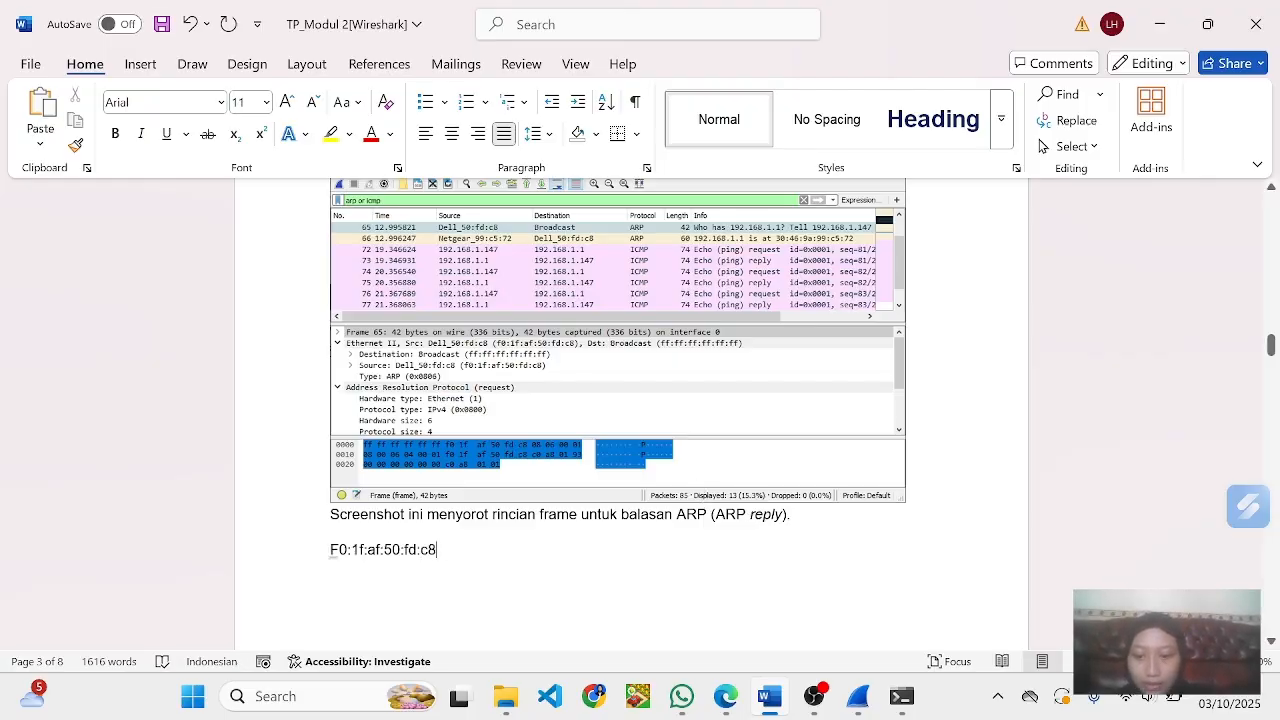
- Change the MAC address's initial capital F to a lowercase f
{"action": "left_click", "coordinate": [338, 550]}
{"action": "key", "text": "BackSpace"}
{"action": "type", "text": "f"}
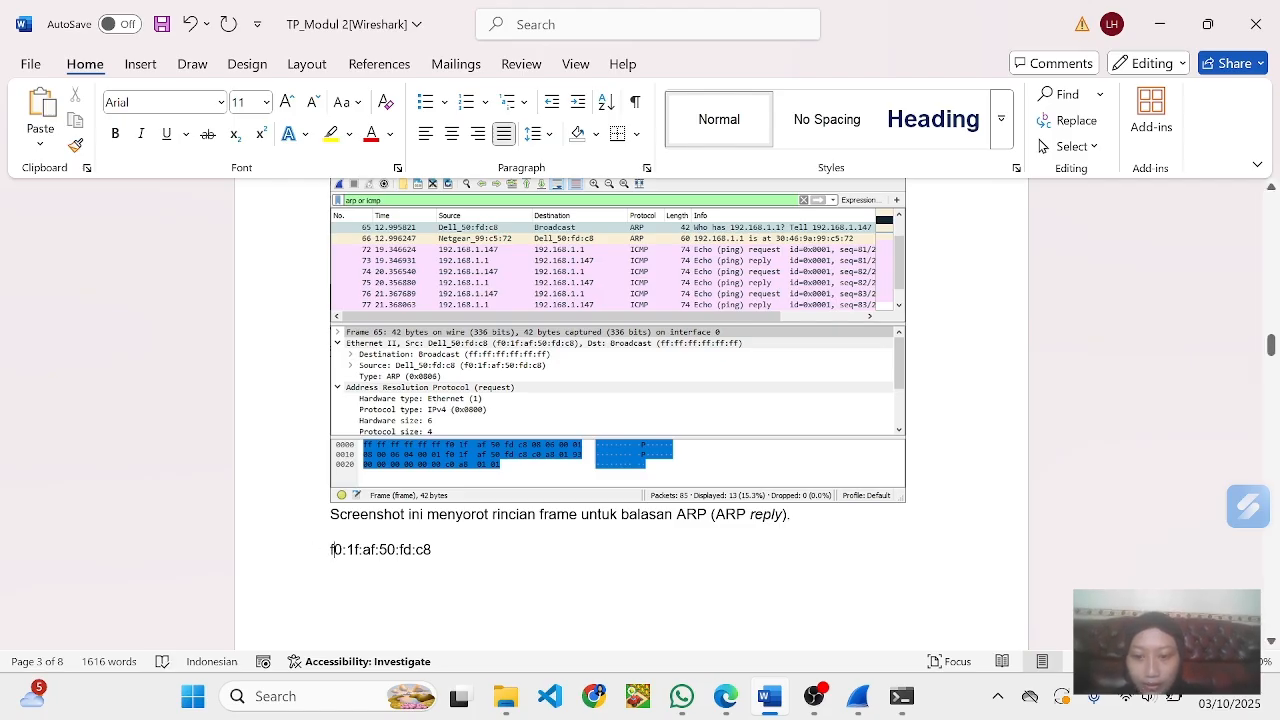
- Move the MAC address f0:1f:af:50:fd:c8 into the answer to question 3, keeping that answer's indentation and removing the extra blank line
{"action": "left_click_drag", "start_coordinate": [436, 550], "coordinate": [326, 556]}
{"action": "key", "text": "ctrl+c"}
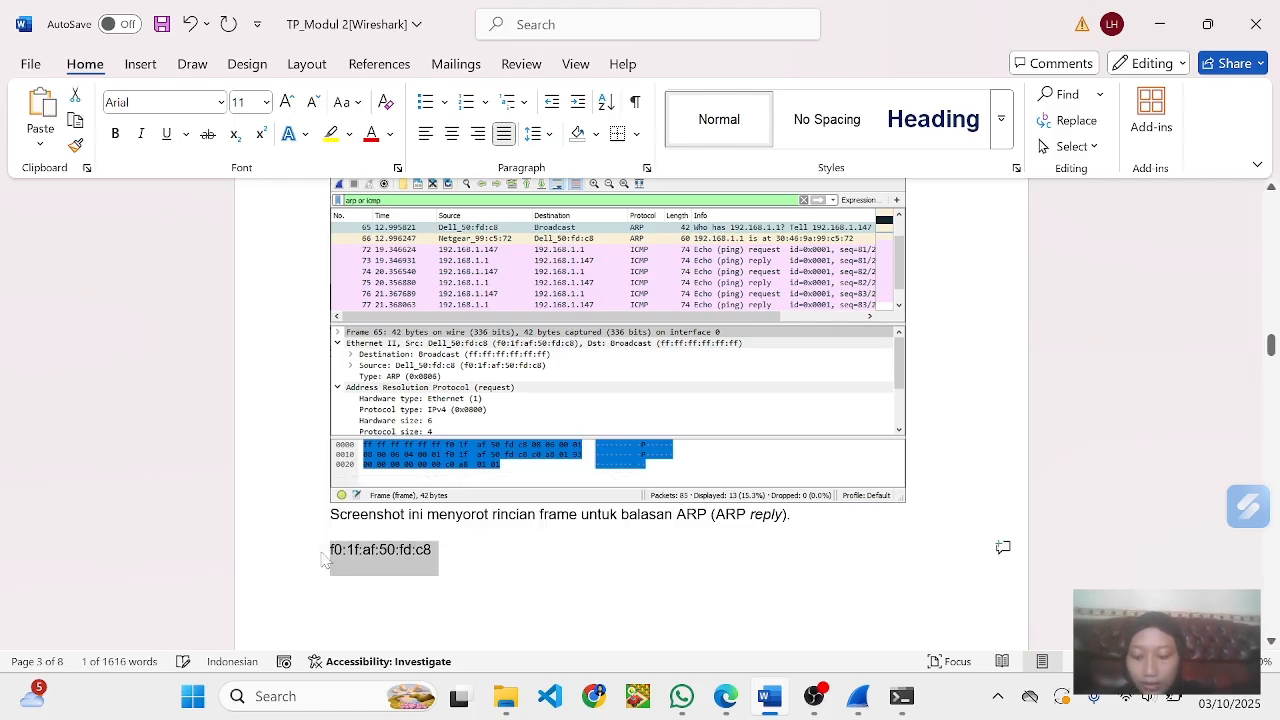
{"action": "key", "text": "BackSpace"}
{"action": "scroll", "coordinate": [324, 560], "scroll_direction": "down", "scroll_amount": 15}
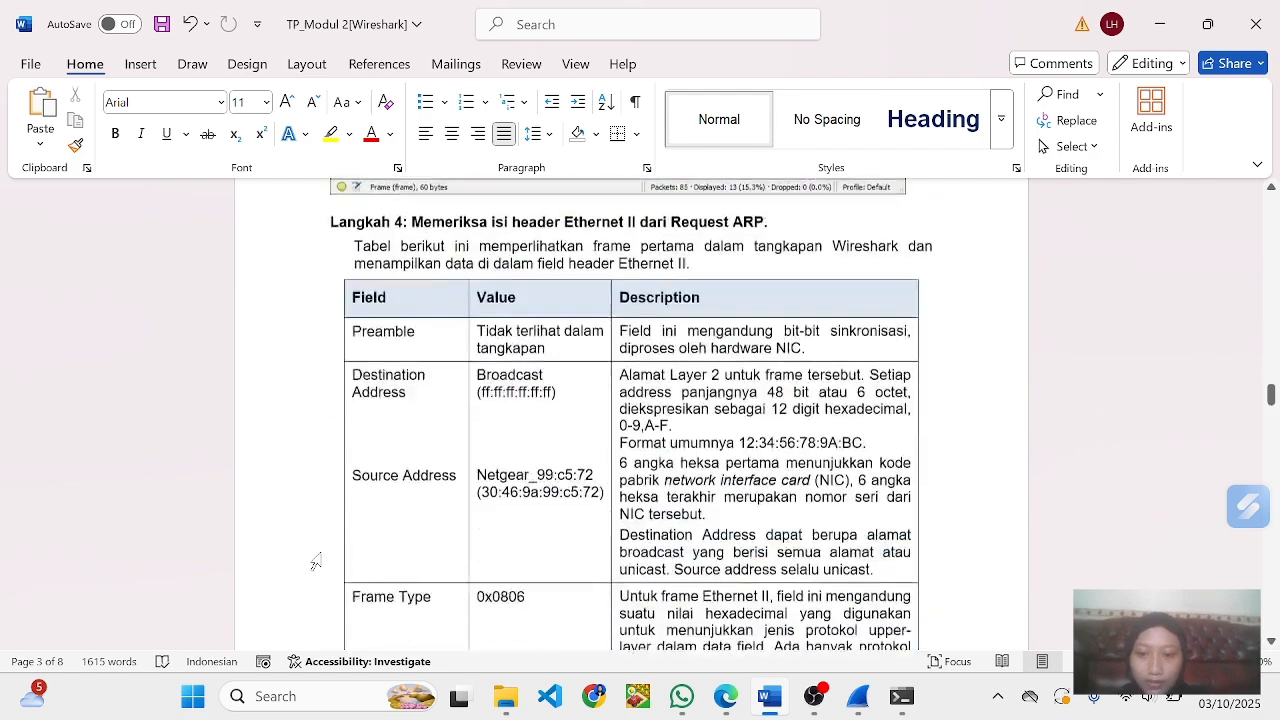
{"action": "scroll", "coordinate": [326, 556], "scroll_direction": "down", "scroll_amount": 1}
{"action": "scroll", "coordinate": [326, 556], "scroll_direction": "up", "scroll_amount": 2}
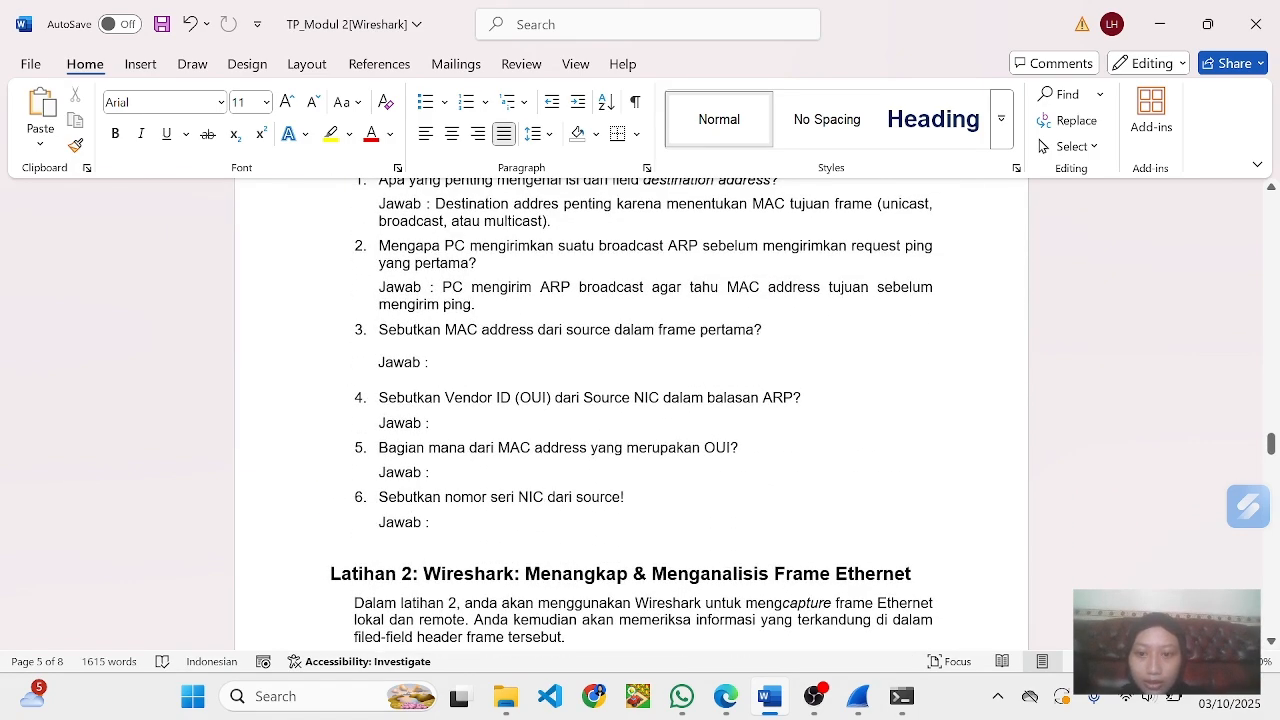
{"action": "left_click", "coordinate": [472, 361]}
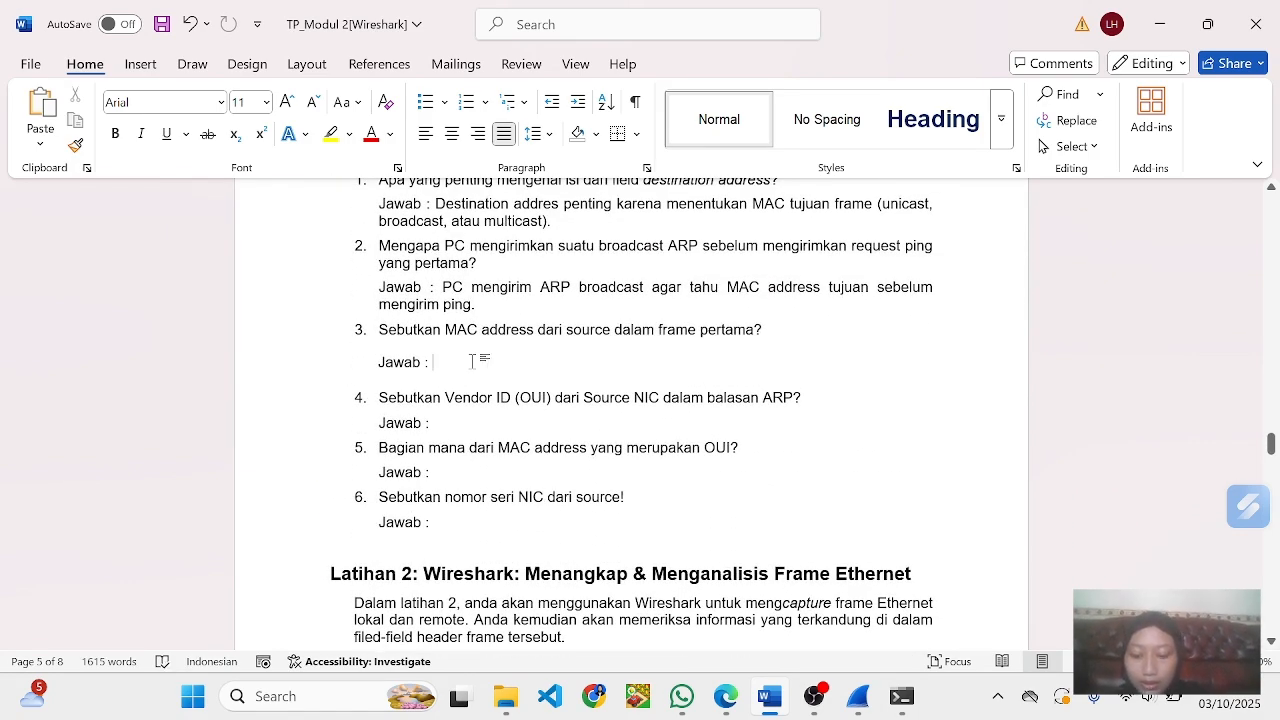
{"action": "key", "text": "ctrl+v"}
{"action": "key", "text": "BackSpace"}
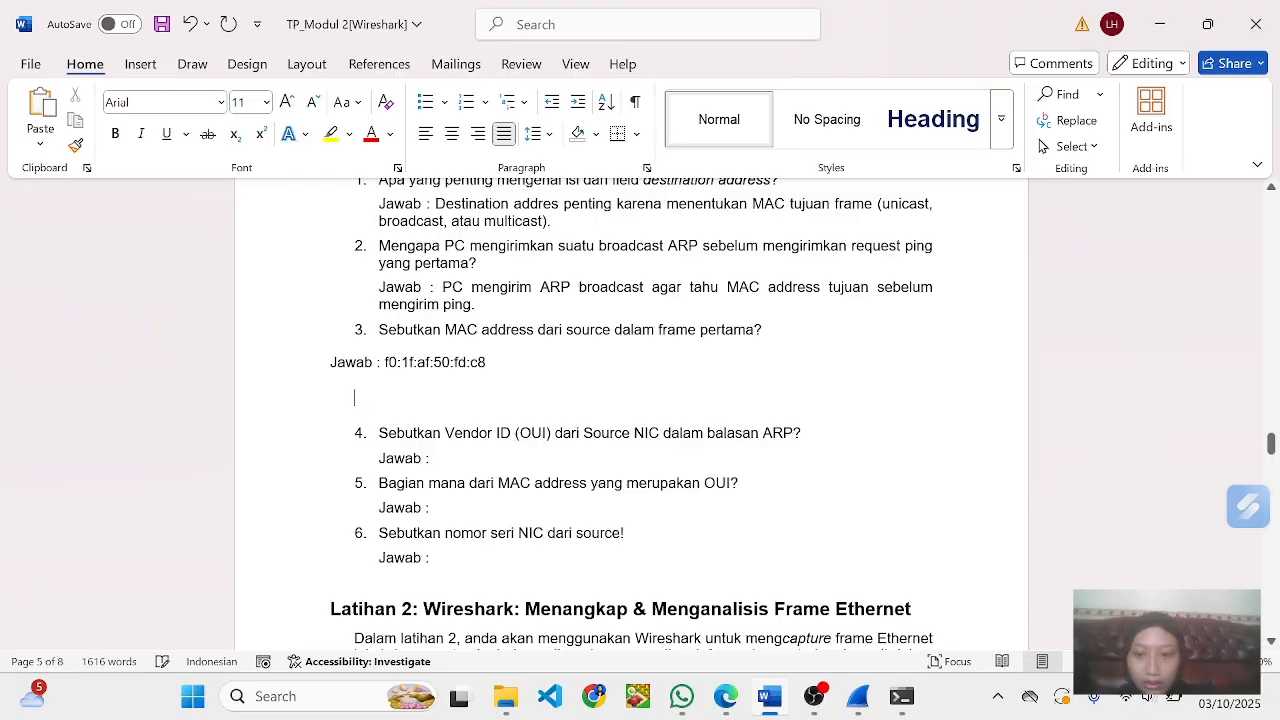
{"action": "key", "text": "BackSpace"}
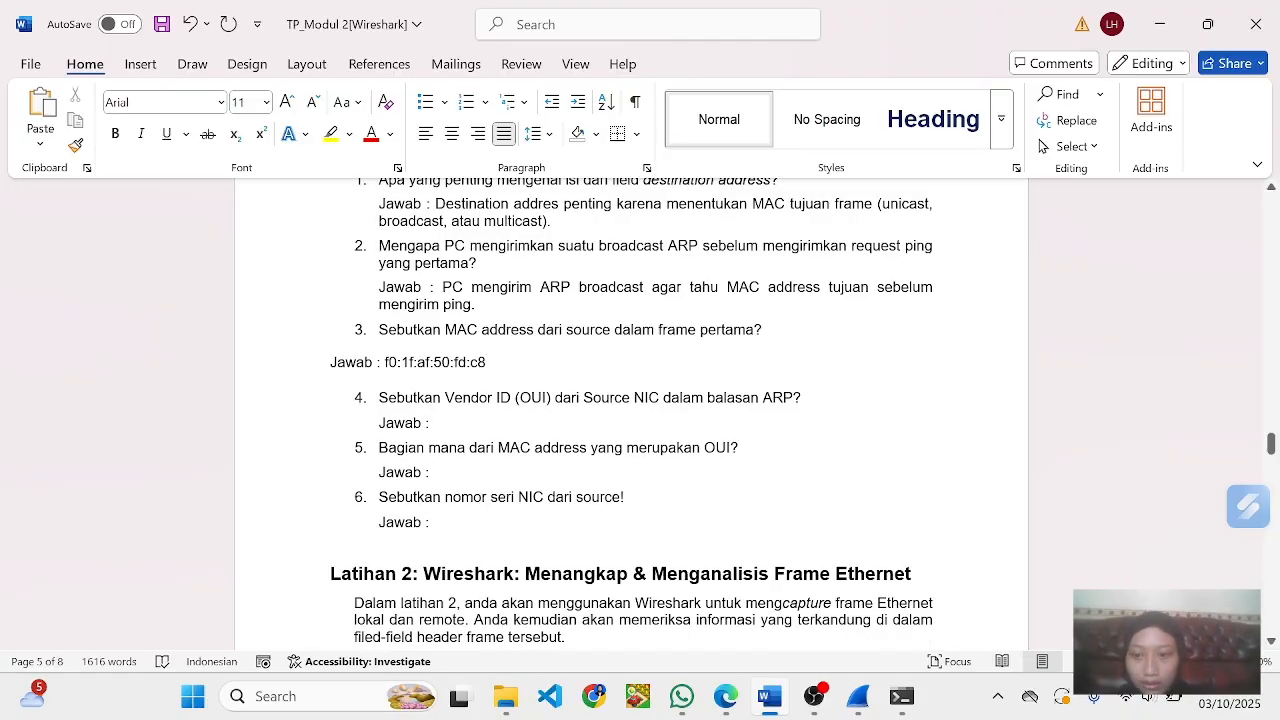
{"action": "key", "text": "ctrl+z"}
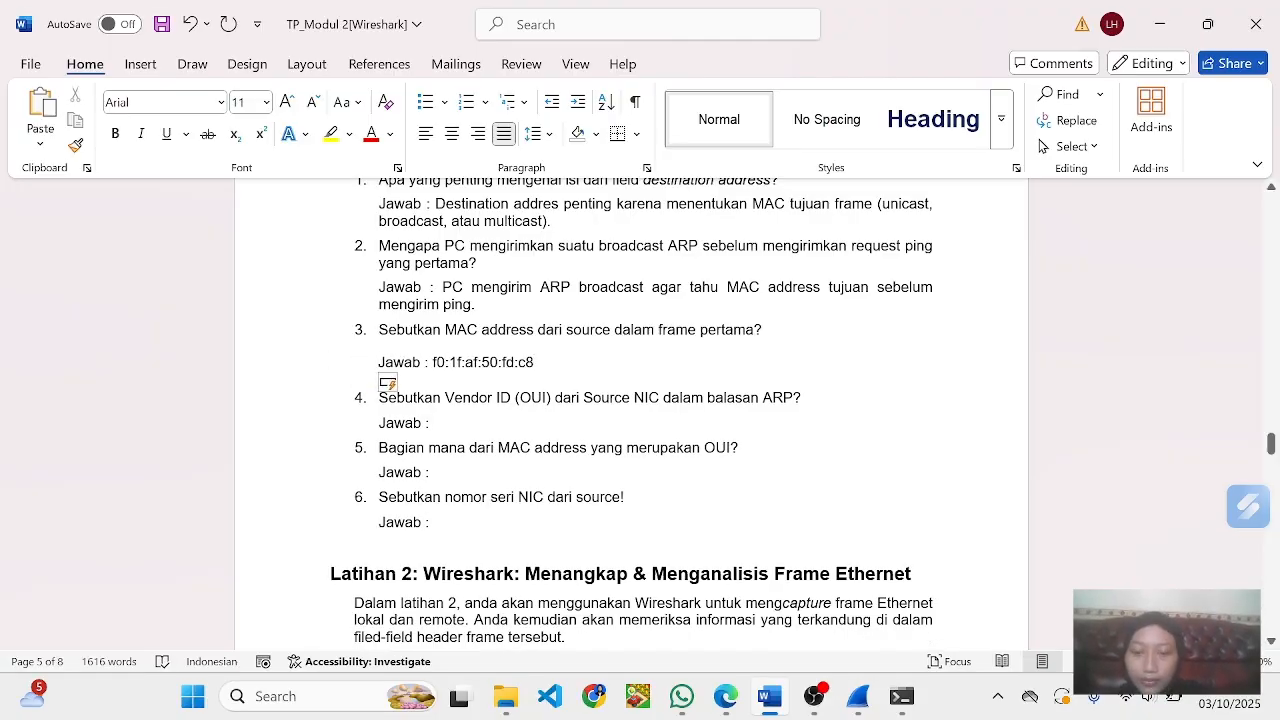
- Check the ARP frame screenshots and answer question 4 with Dell_50:fd:c8, reusing the last three octets of answer 3
{"action": "scroll", "coordinate": [640, 420], "scroll_direction": "down", "scroll_amount": 3}
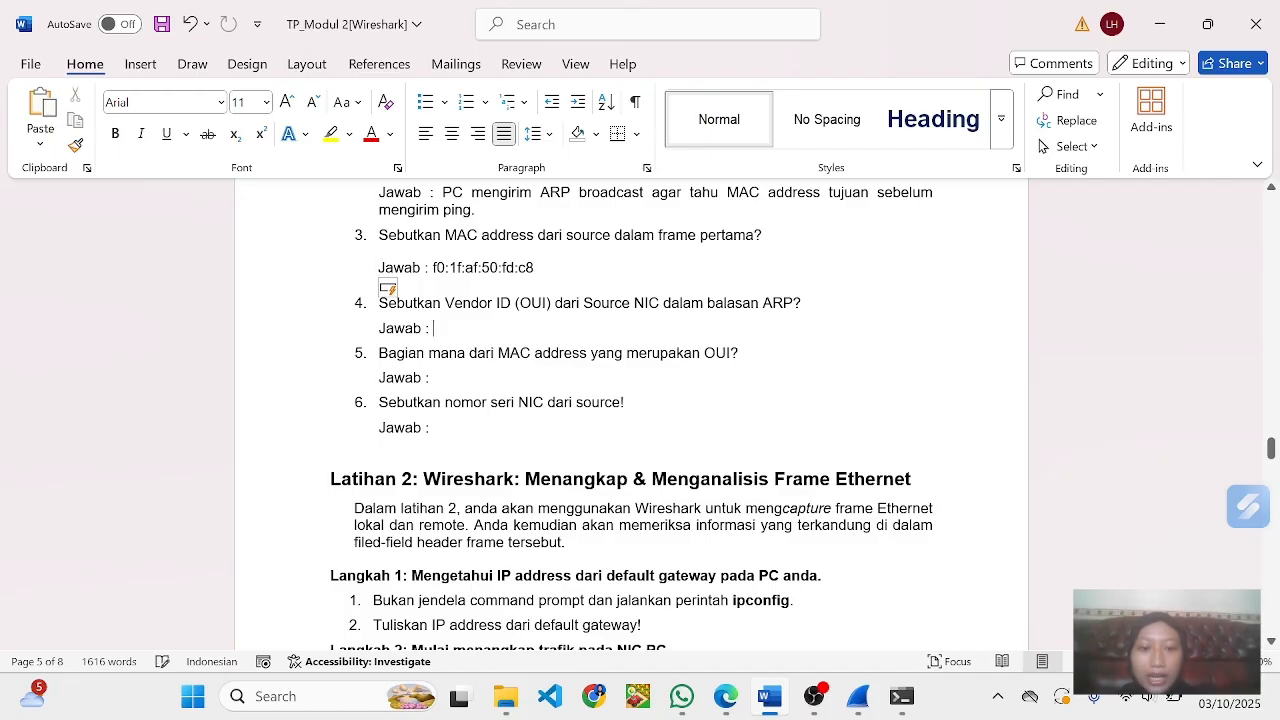
{"action": "scroll", "coordinate": [632, 416], "scroll_direction": "up", "scroll_amount": 20}
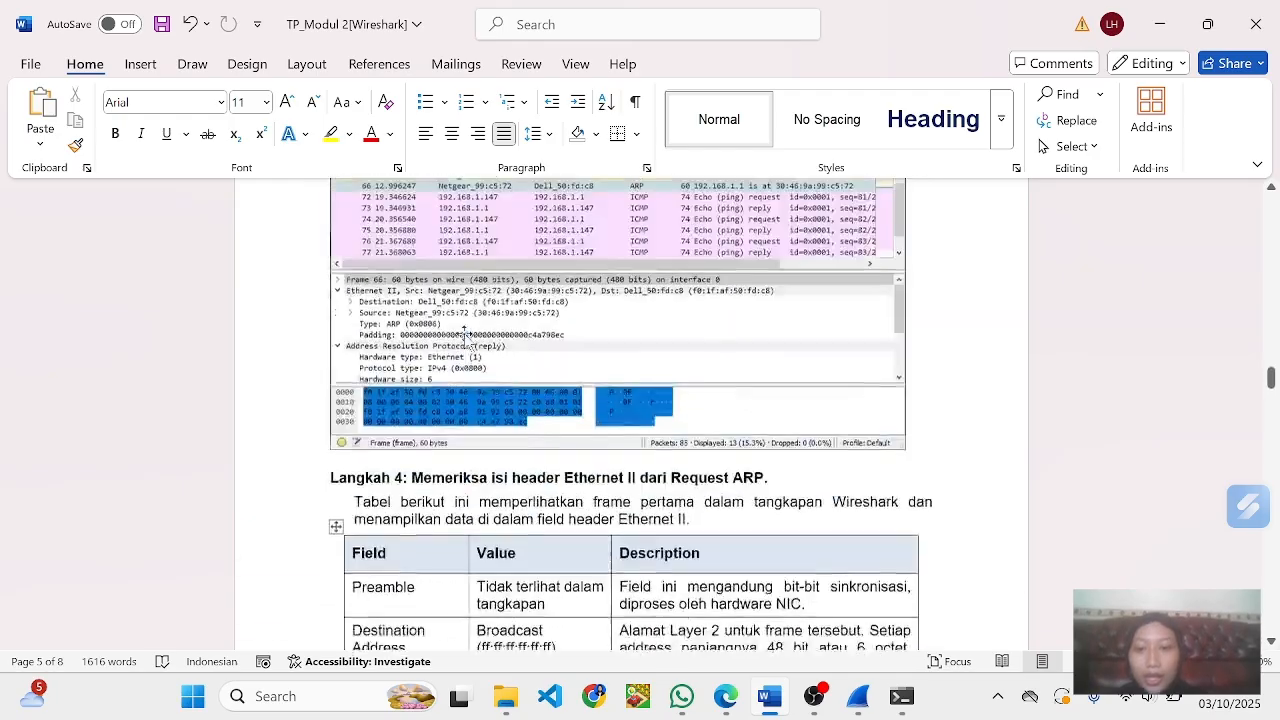
{"action": "scroll", "coordinate": [466, 334], "scroll_direction": "up", "scroll_amount": 6}
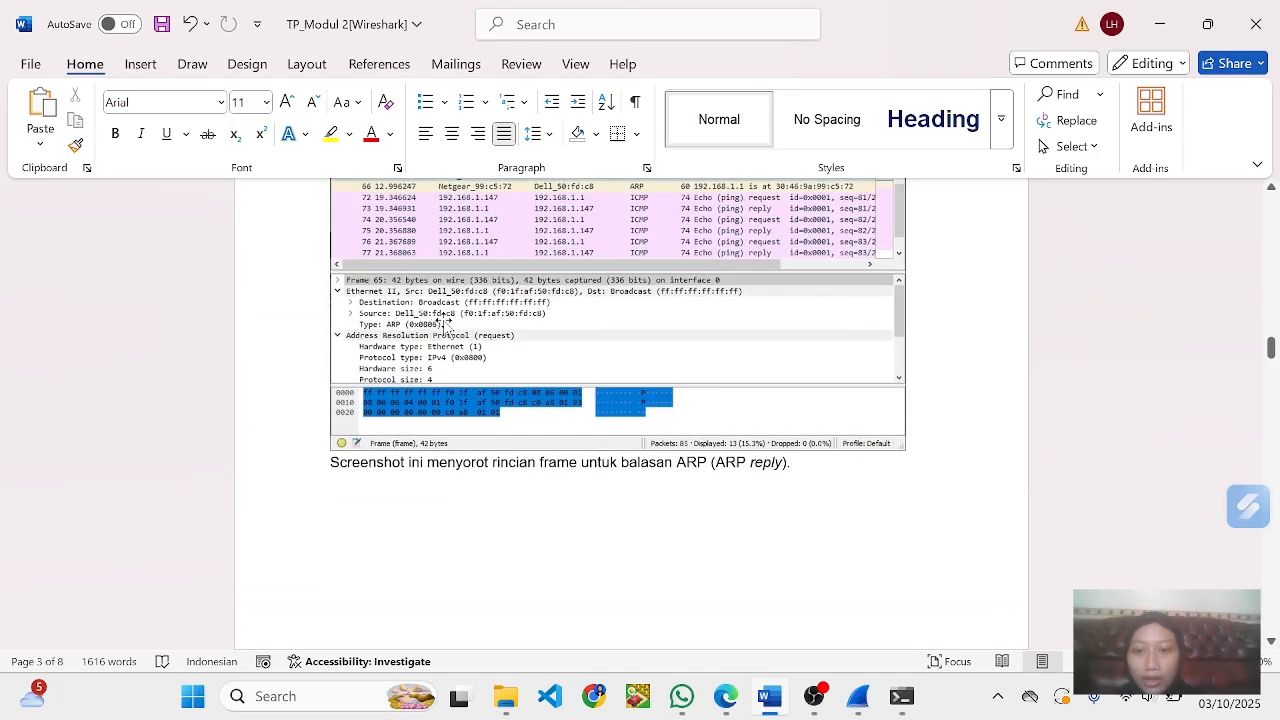
{"action": "scroll", "coordinate": [455, 325], "scroll_direction": "down", "scroll_amount": 20}
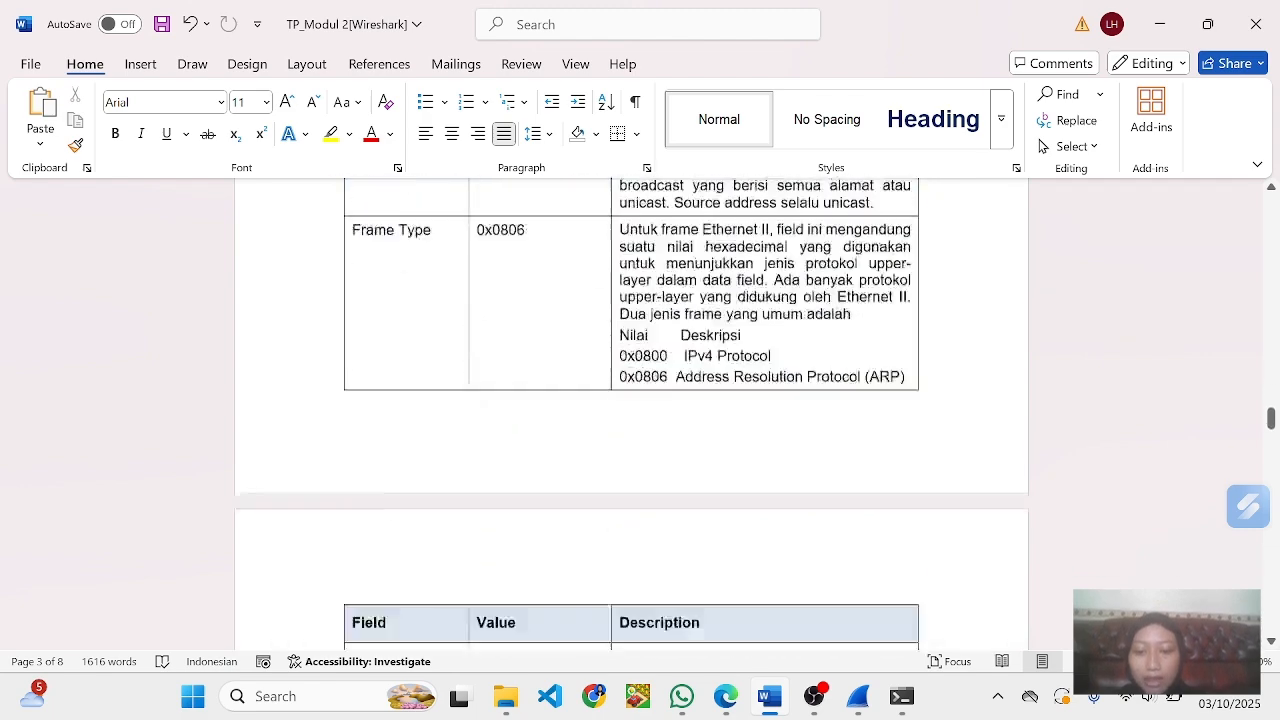
{"action": "scroll", "coordinate": [632, 405], "scroll_direction": "down", "scroll_amount": 7}
{"action": "scroll", "coordinate": [632, 405], "scroll_direction": "up", "scroll_amount": 6}
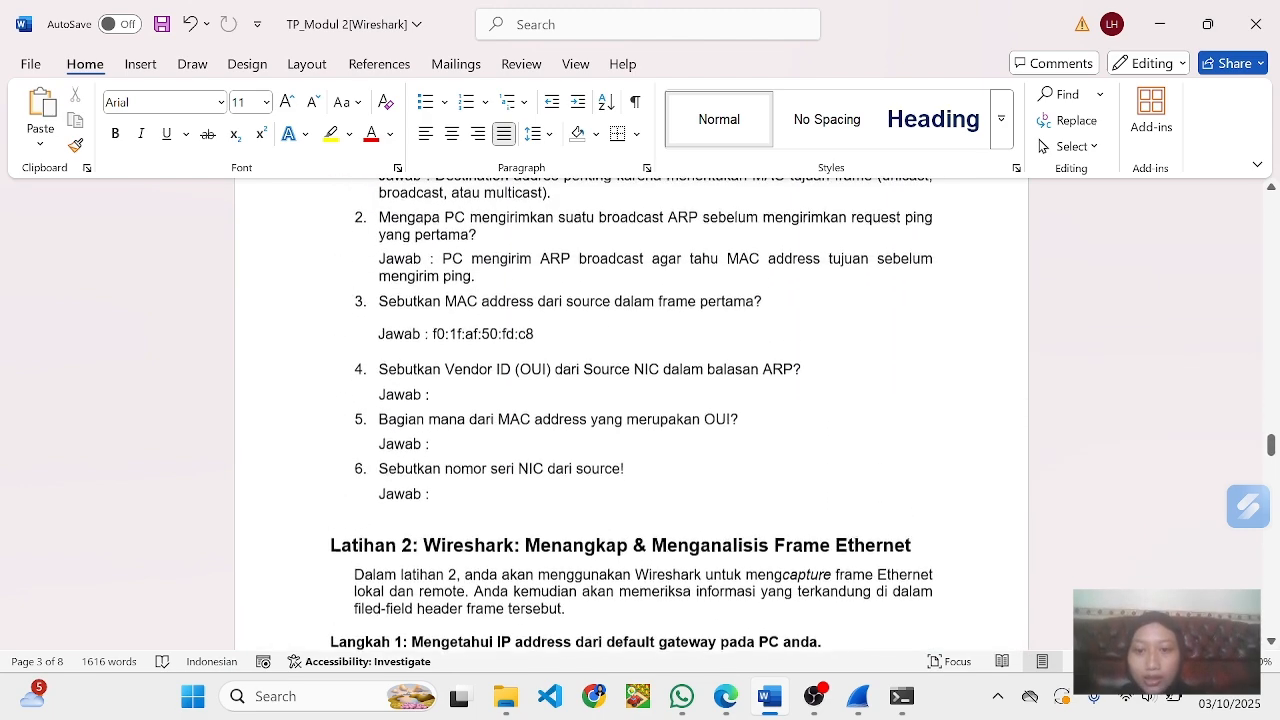
{"action": "left_click_drag", "start_coordinate": [481, 335], "coordinate": [433, 395]}
{"action": "key", "text": "ctrl+c"}
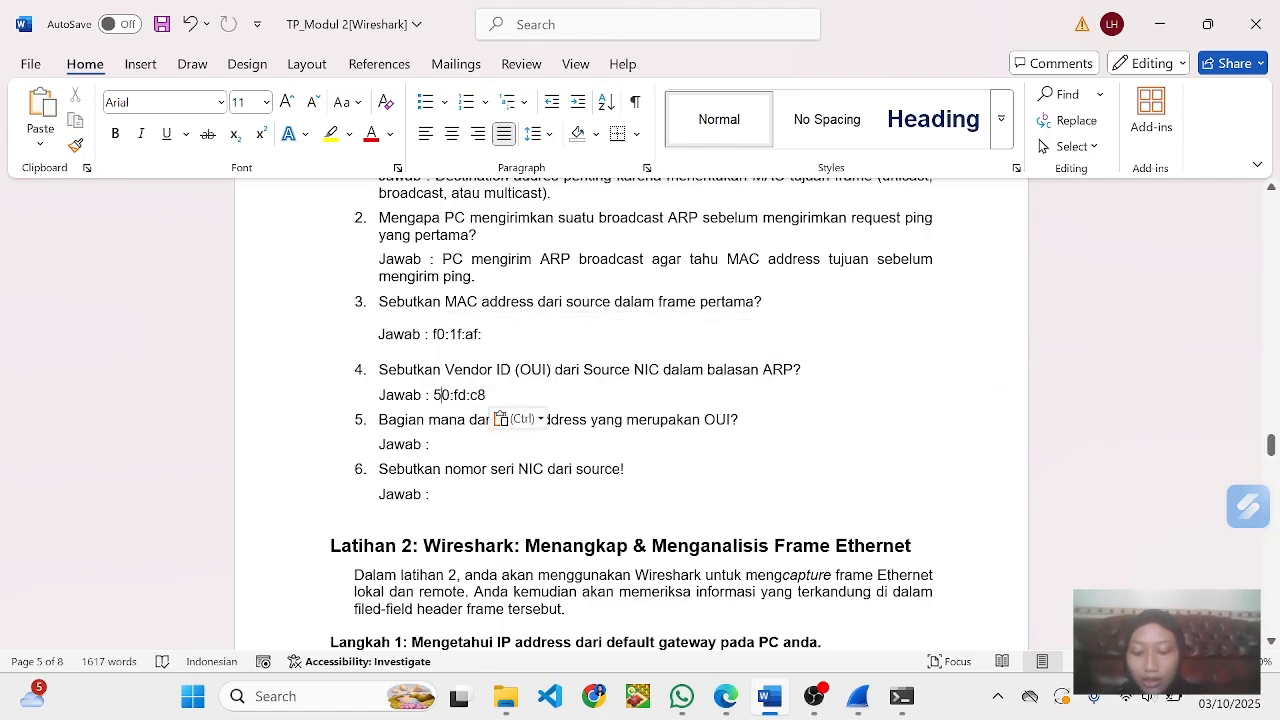
{"action": "key", "text": "ctrl+z"}
{"action": "left_click", "coordinate": [434, 395]}
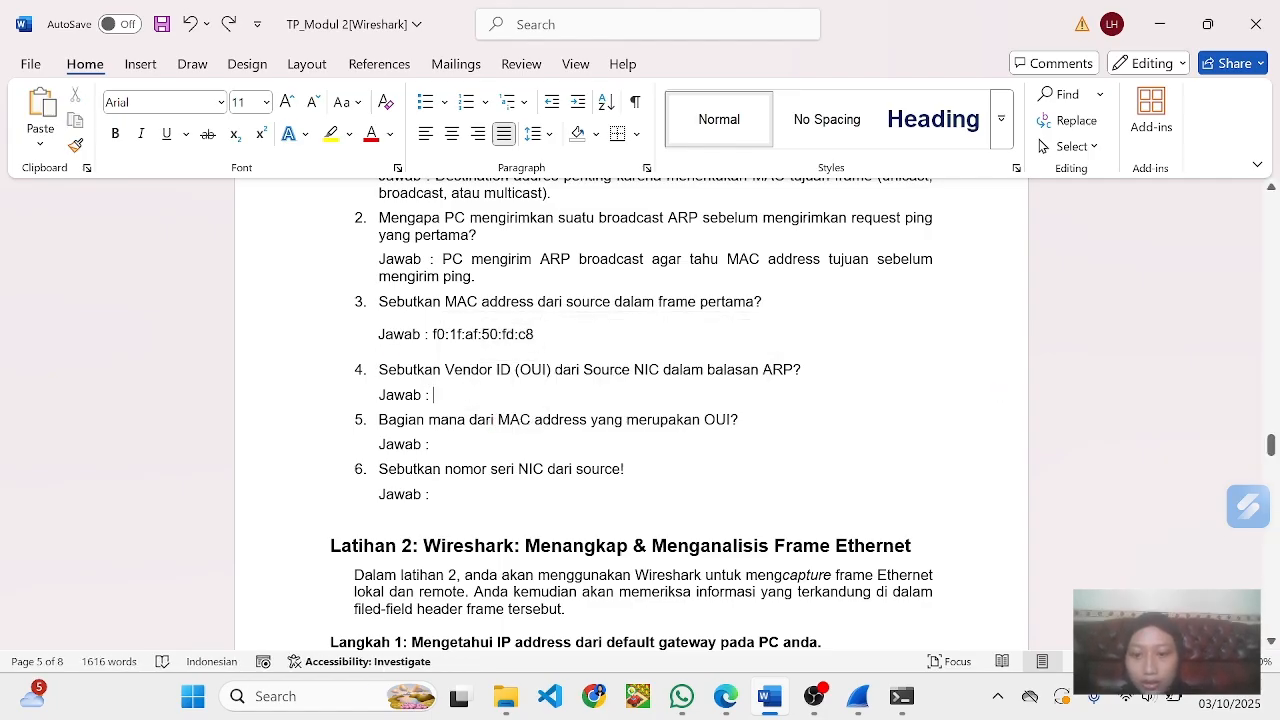
{"action": "type", "text": "De"}
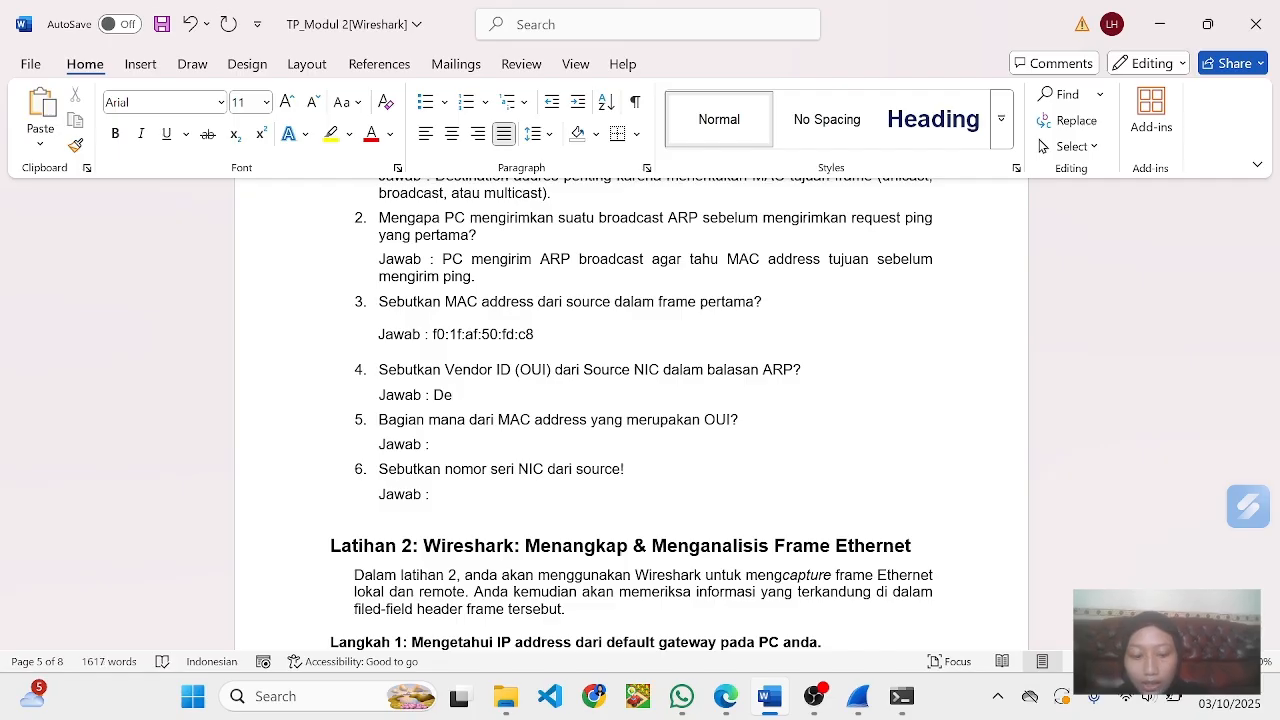
{"action": "type", "text": "ll_"}
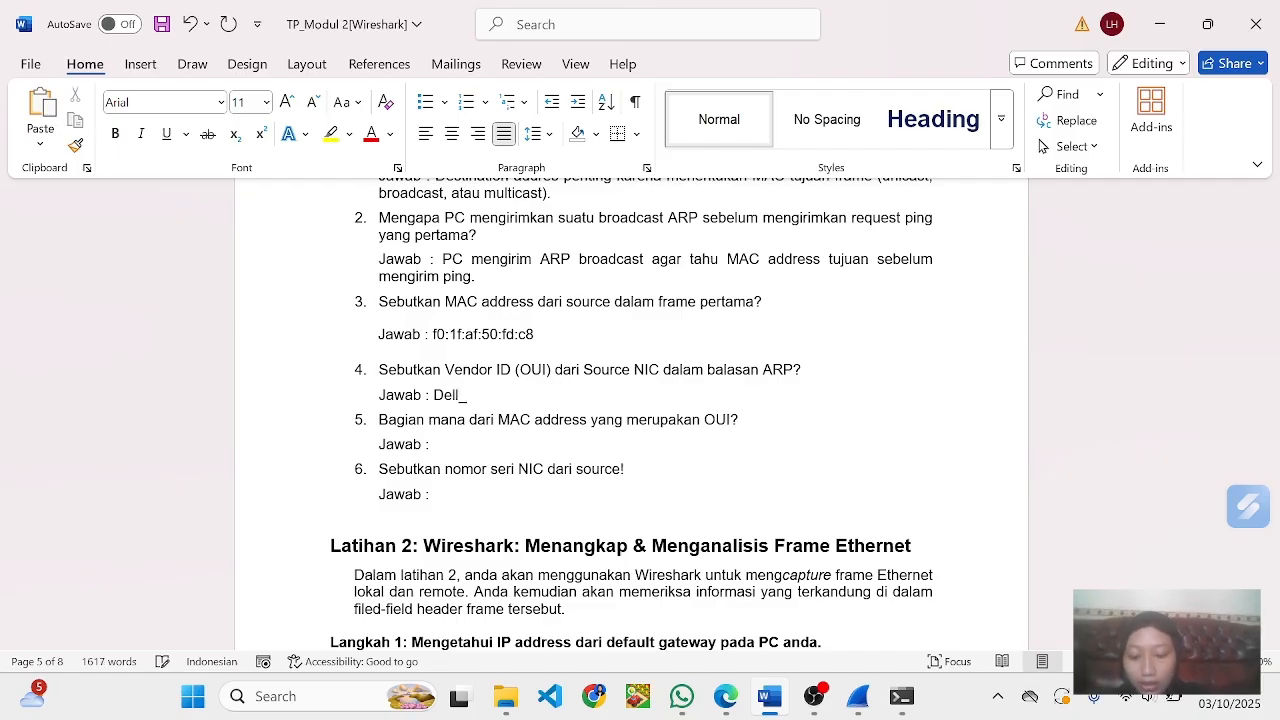
{"action": "key", "text": "ctrl+v"}
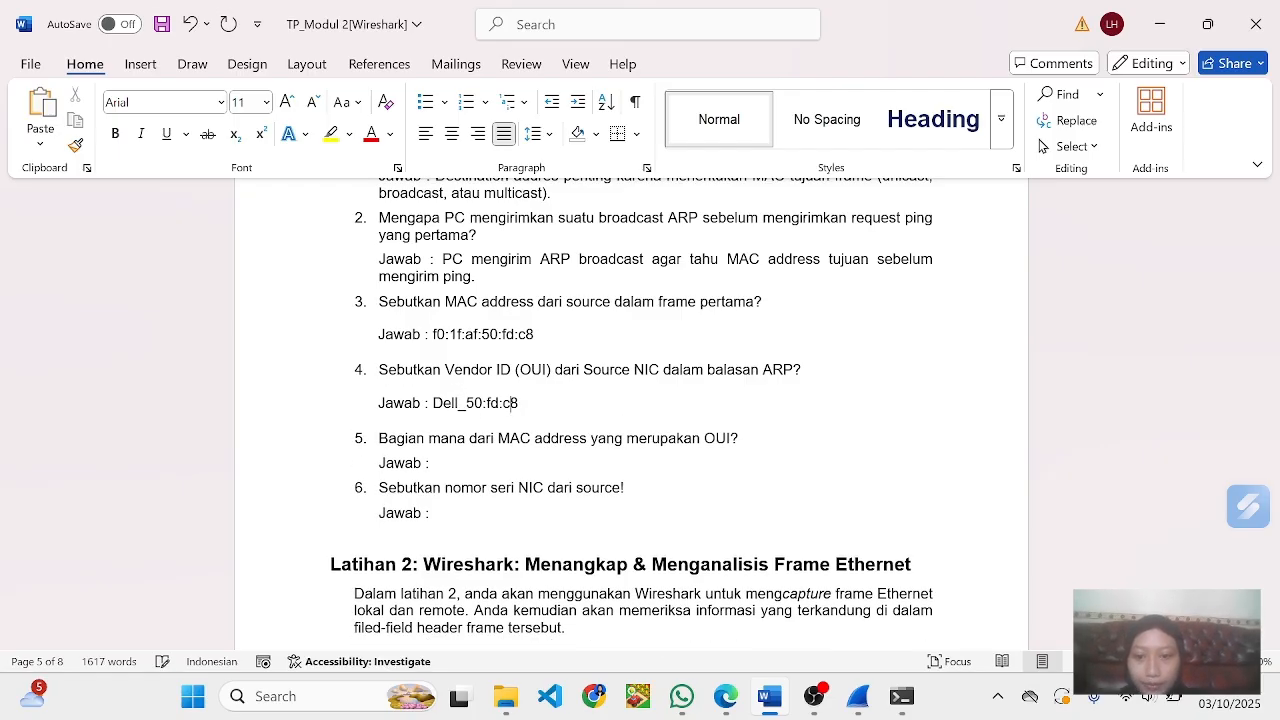
- Copy 50:fd:c8 from answer 4 into the answer to question 5 and remove the extra blank line beneath it
{"action": "scroll", "coordinate": [632, 414], "scroll_direction": "down", "scroll_amount": 1}
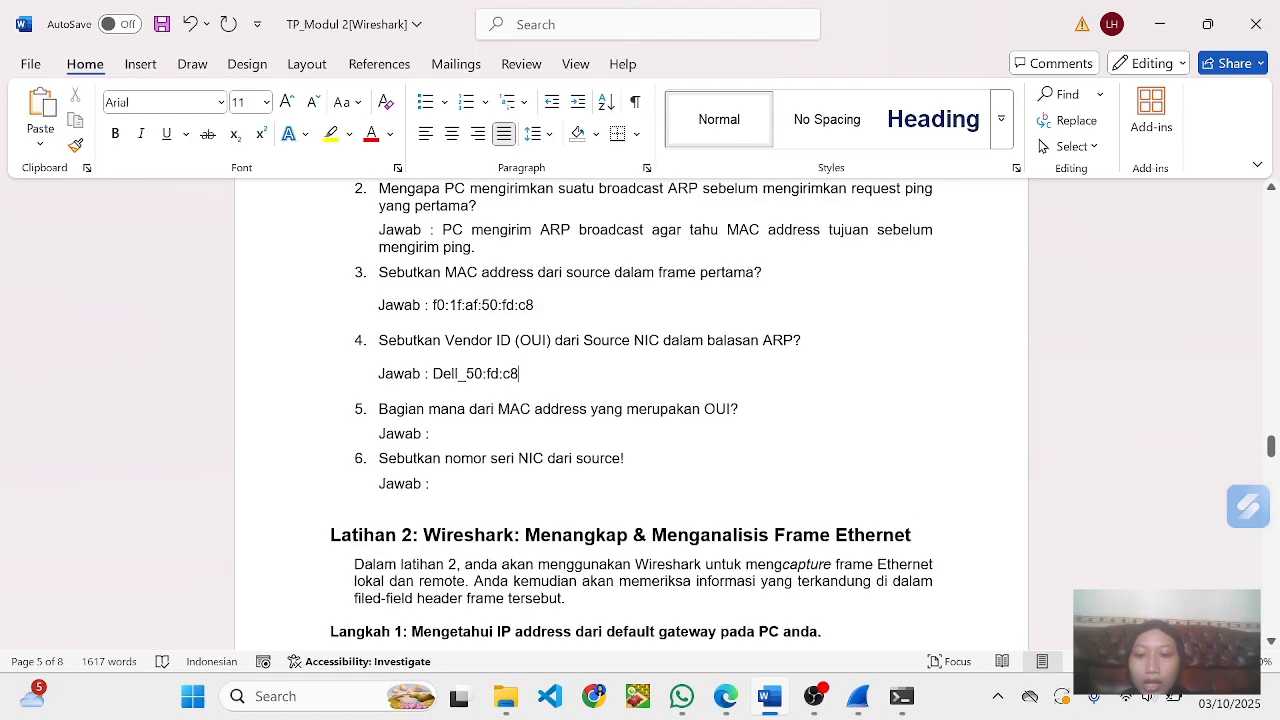
{"action": "scroll", "coordinate": [632, 414], "scroll_direction": "down", "scroll_amount": 1}
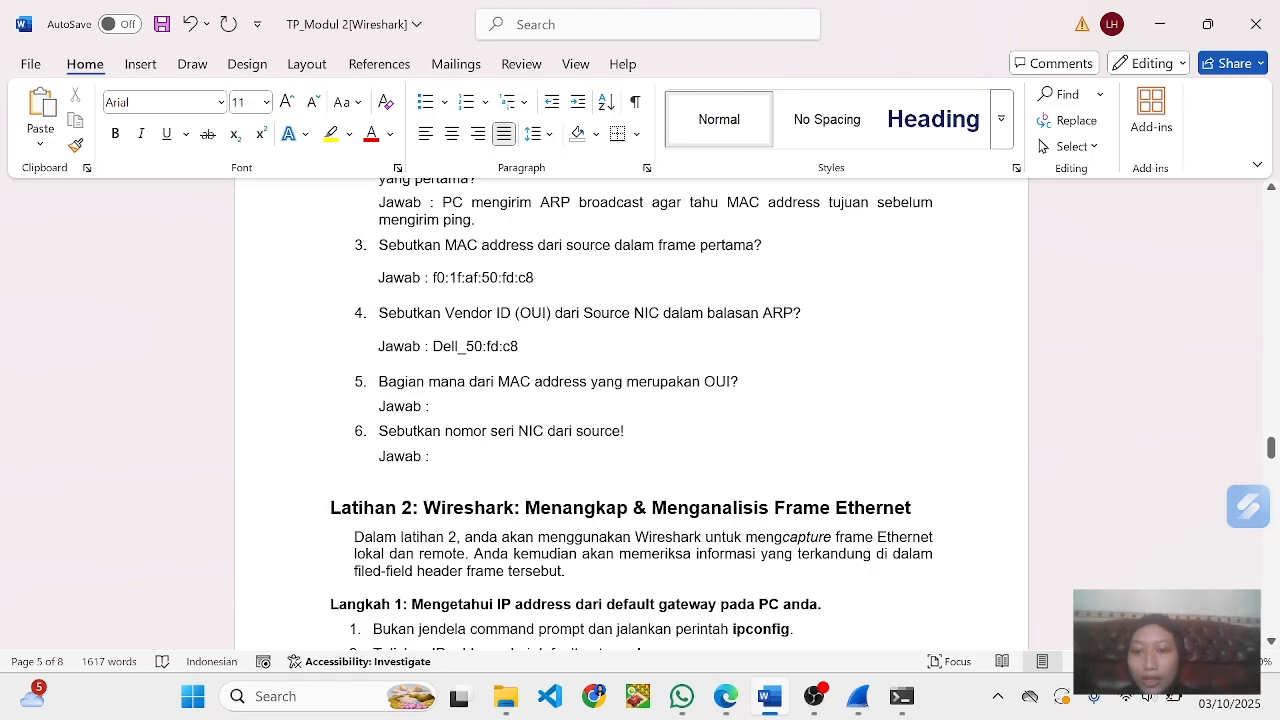
{"action": "scroll", "coordinate": [632, 413], "scroll_direction": "up", "scroll_amount": 1}
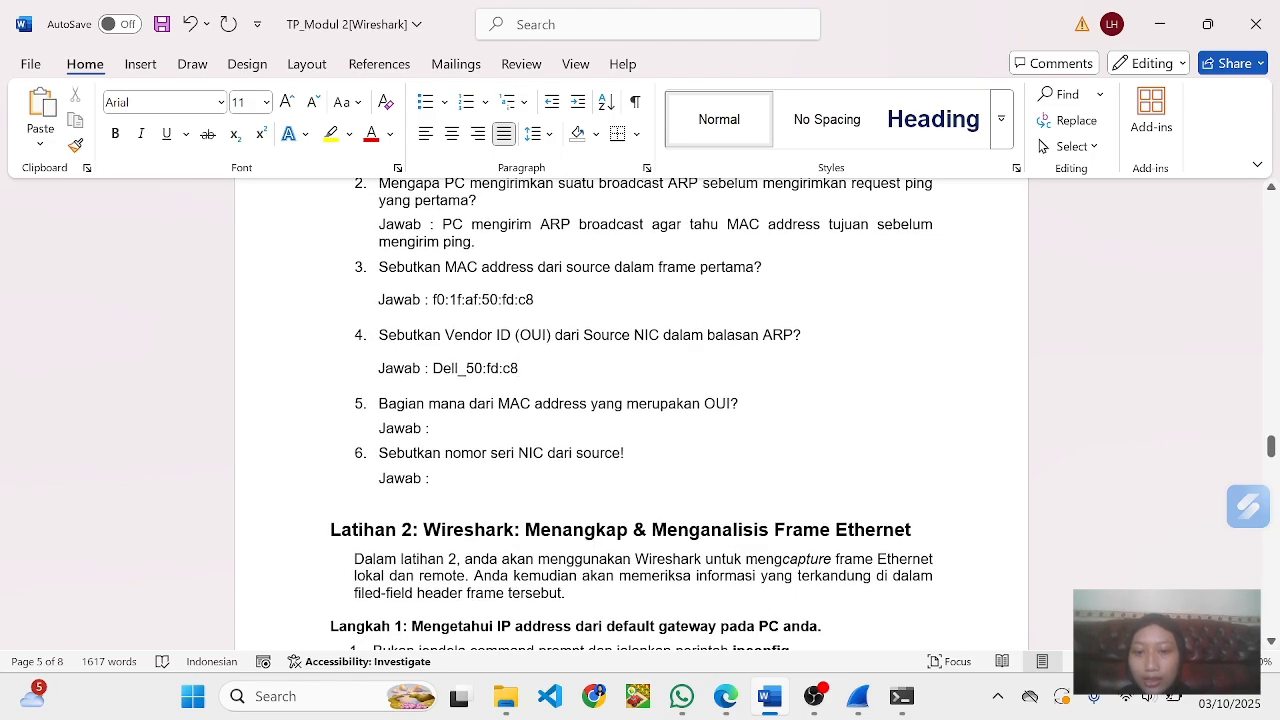
{"action": "left_click_drag", "start_coordinate": [466, 368], "coordinate": [518, 368]}
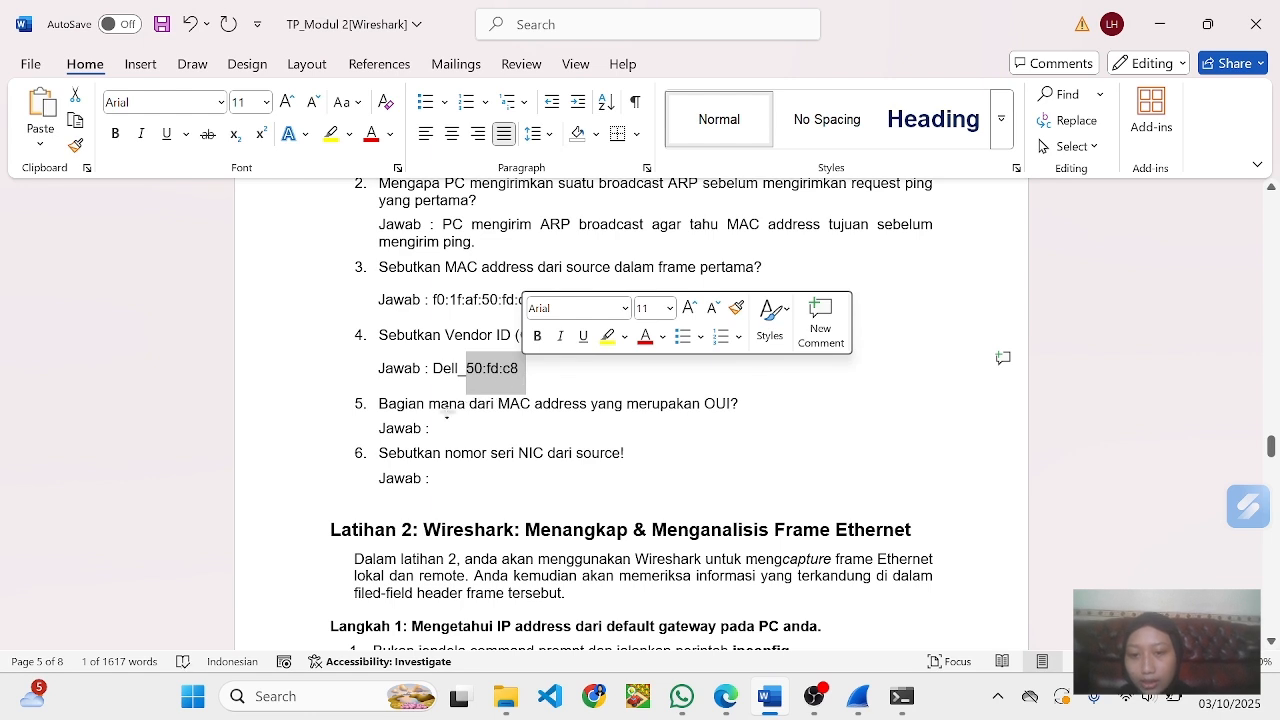
{"action": "key", "text": "ctrl+c"}
{"action": "left_click", "coordinate": [440, 428]}
{"action": "key", "text": "ctrl+v"}
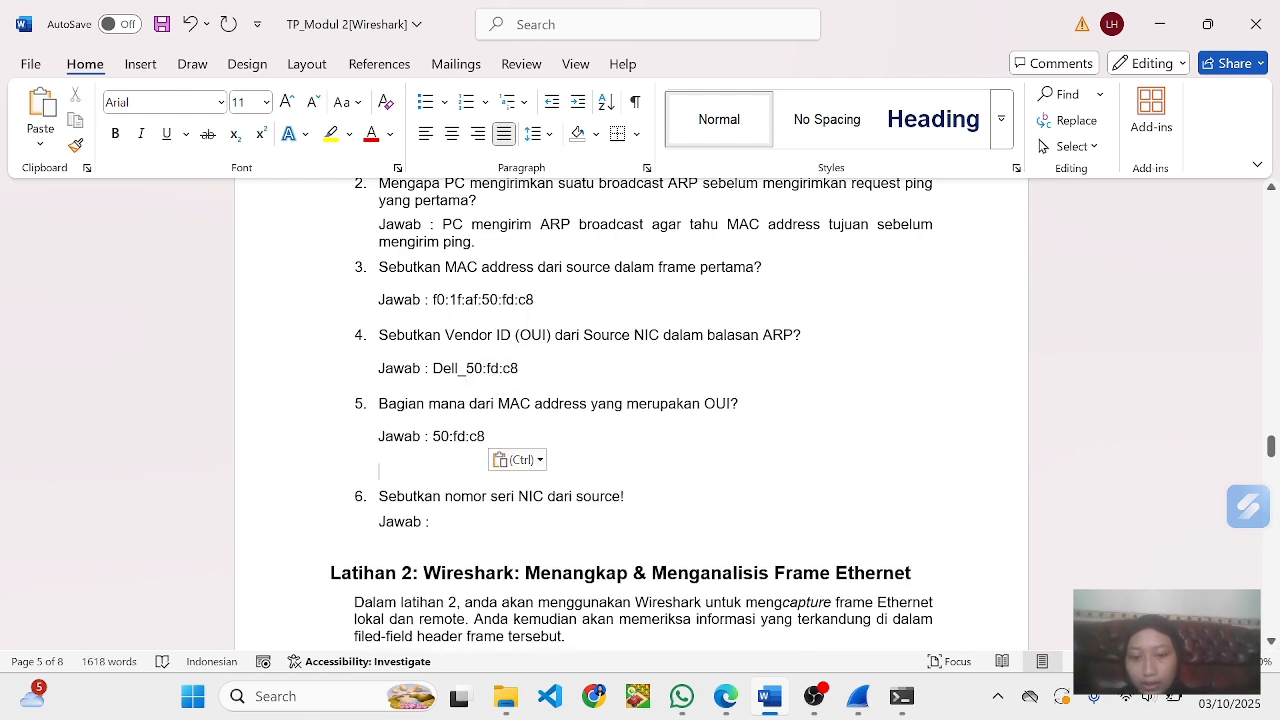
{"action": "key", "text": "BackSpace"}
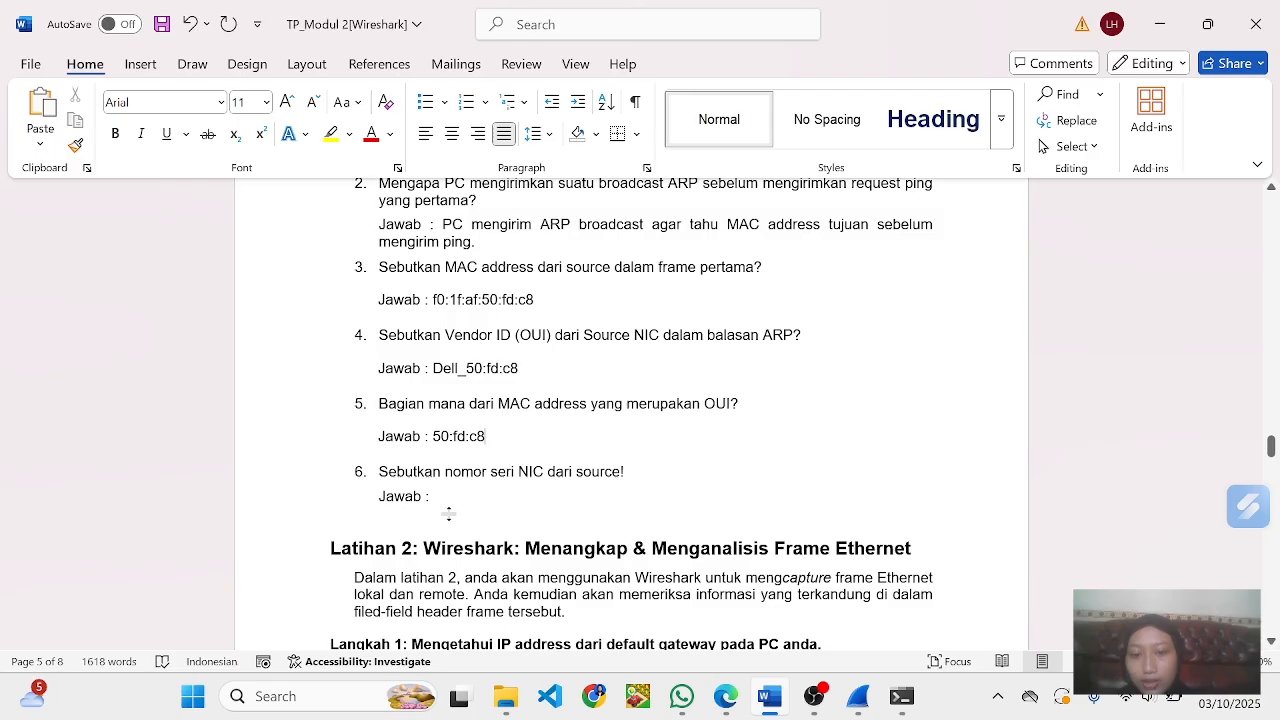
- Copy f0:1f:af, the first three octets of answer 3, into the answer to question 6
{"action": "left_click_drag", "start_coordinate": [432, 299], "coordinate": [478, 299]}
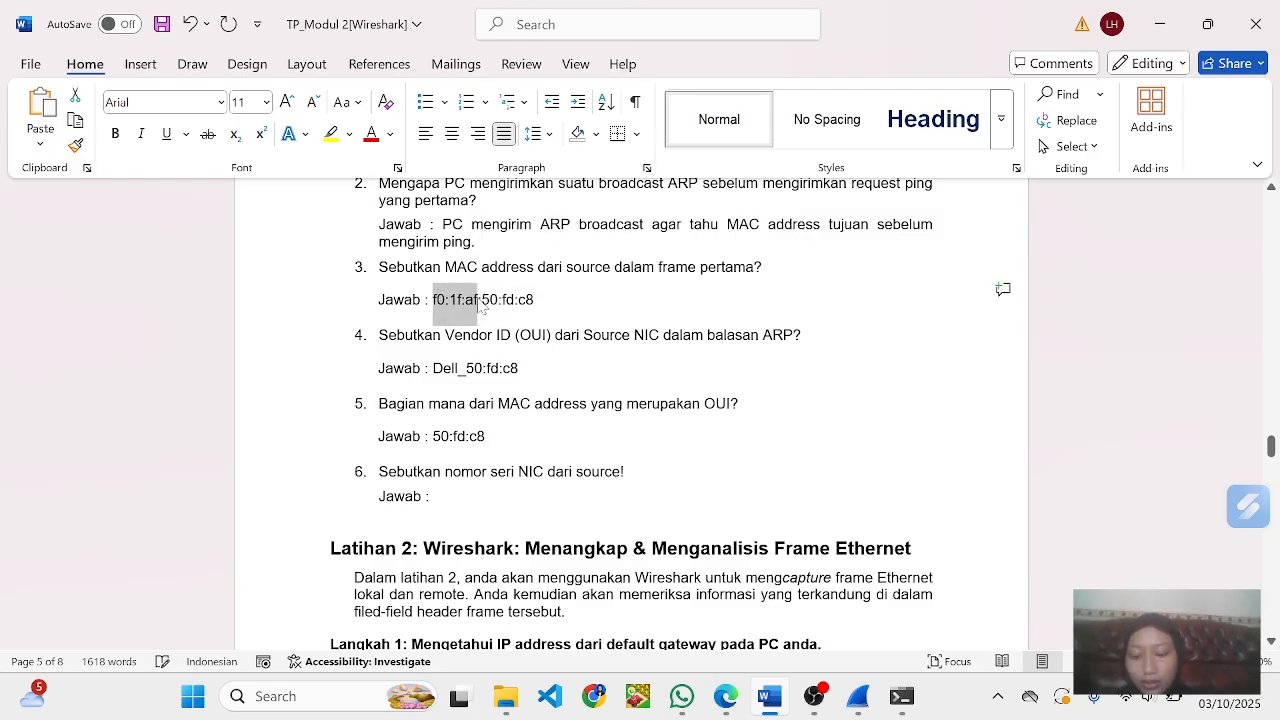
{"action": "left_click", "coordinate": [441, 497]}
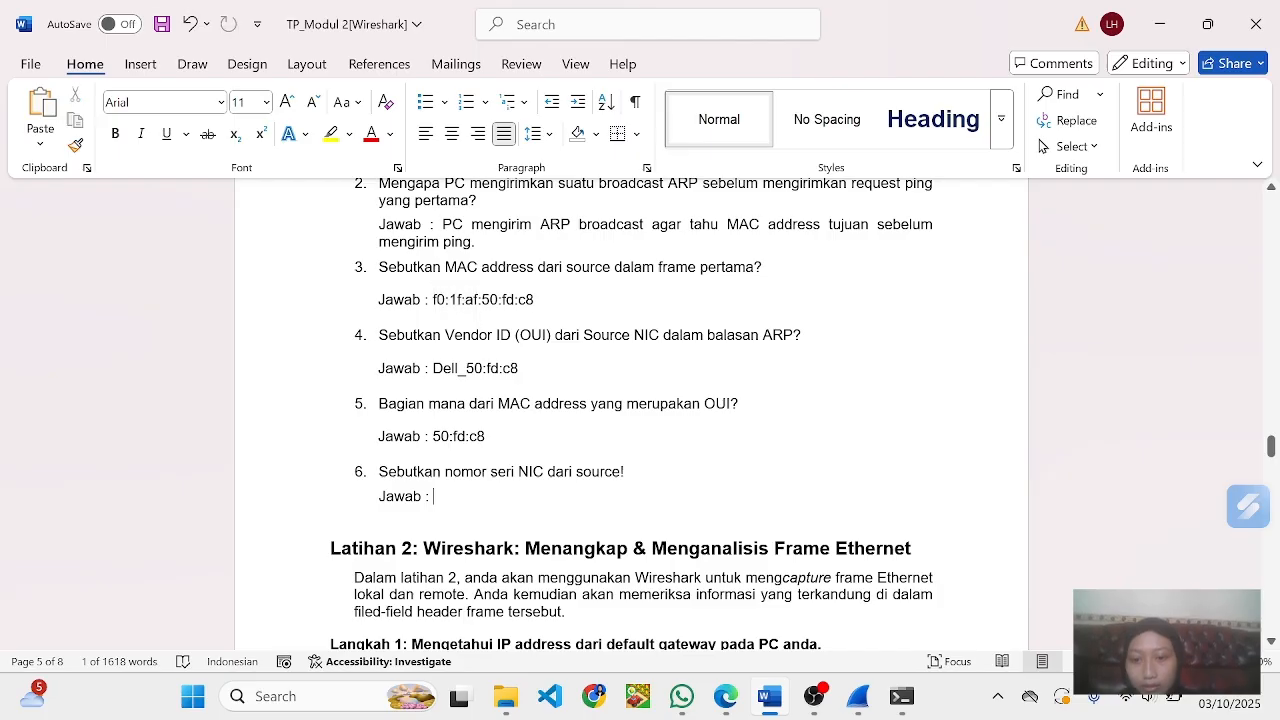
{"action": "key", "text": "ctrl+v"}
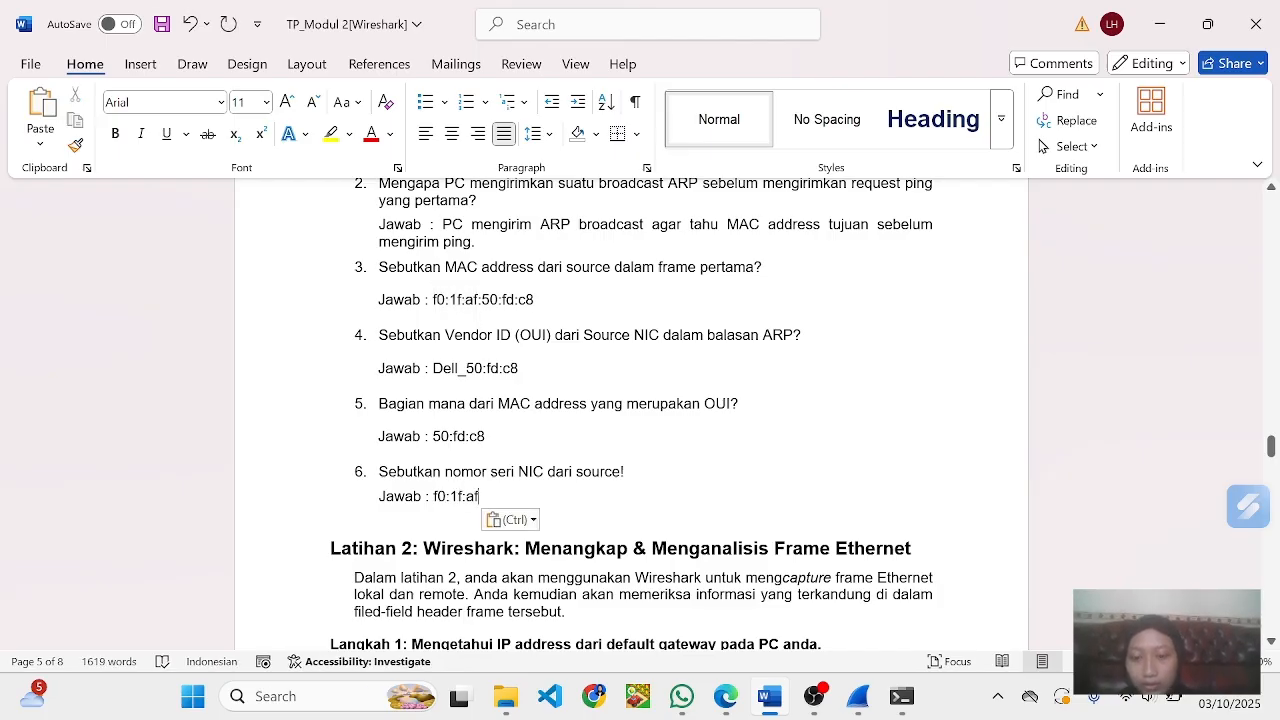
- Read the Latihan 2 instructions on finding the default gateway, capturing NIC traffic and filtering for ICMP
{"action": "scroll", "coordinate": [443, 500], "scroll_direction": "down", "scroll_amount": 1}
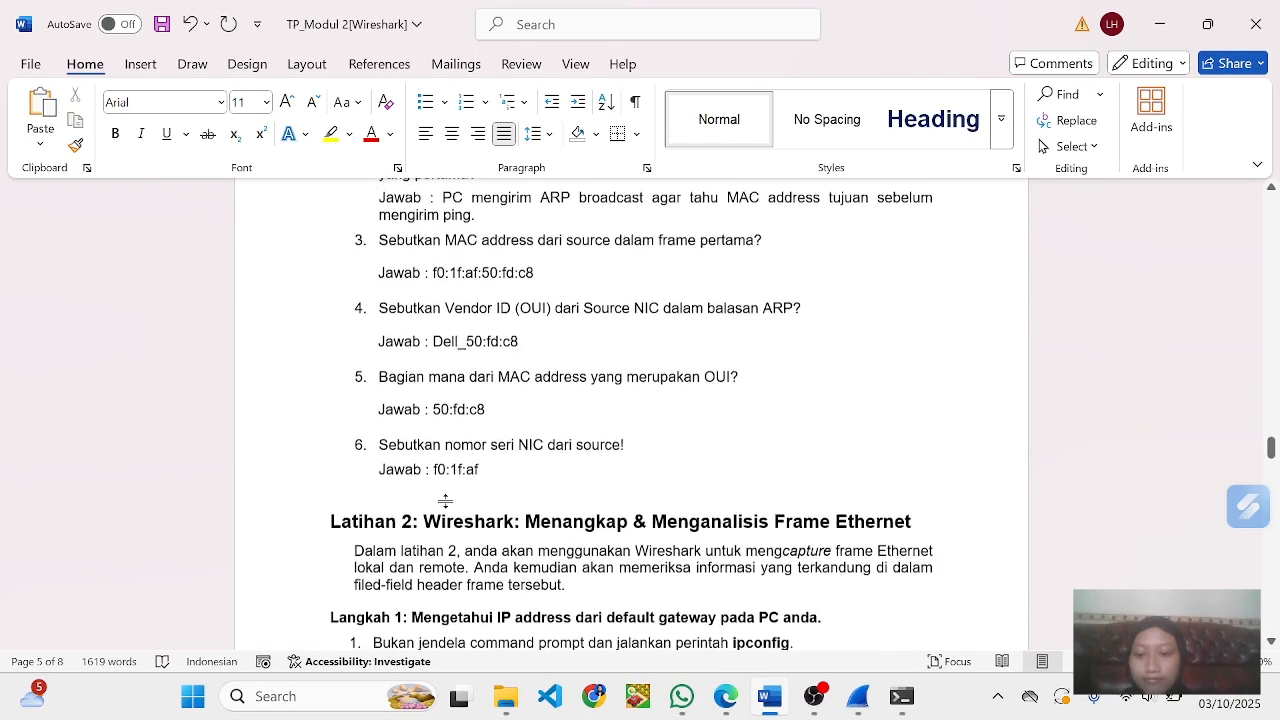
{"action": "scroll", "coordinate": [443, 505], "scroll_direction": "down", "scroll_amount": 1}
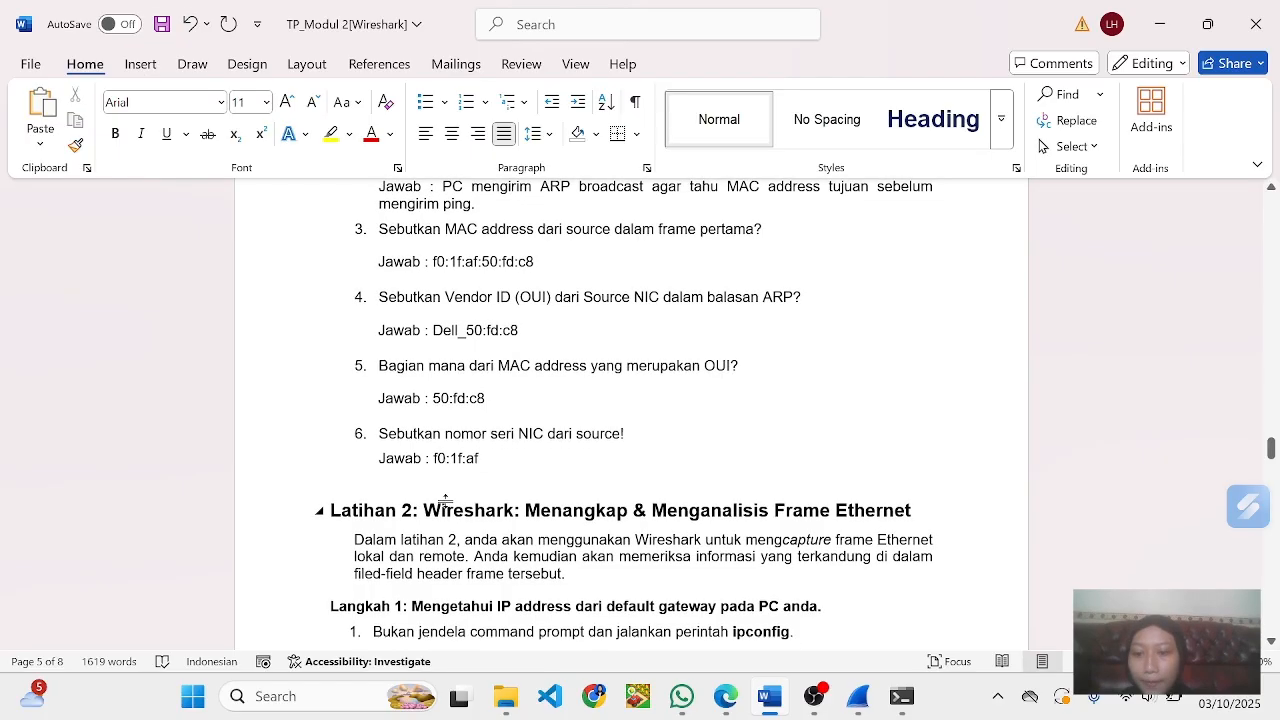
{"action": "scroll", "coordinate": [632, 410], "scroll_direction": "down", "scroll_amount": 3}
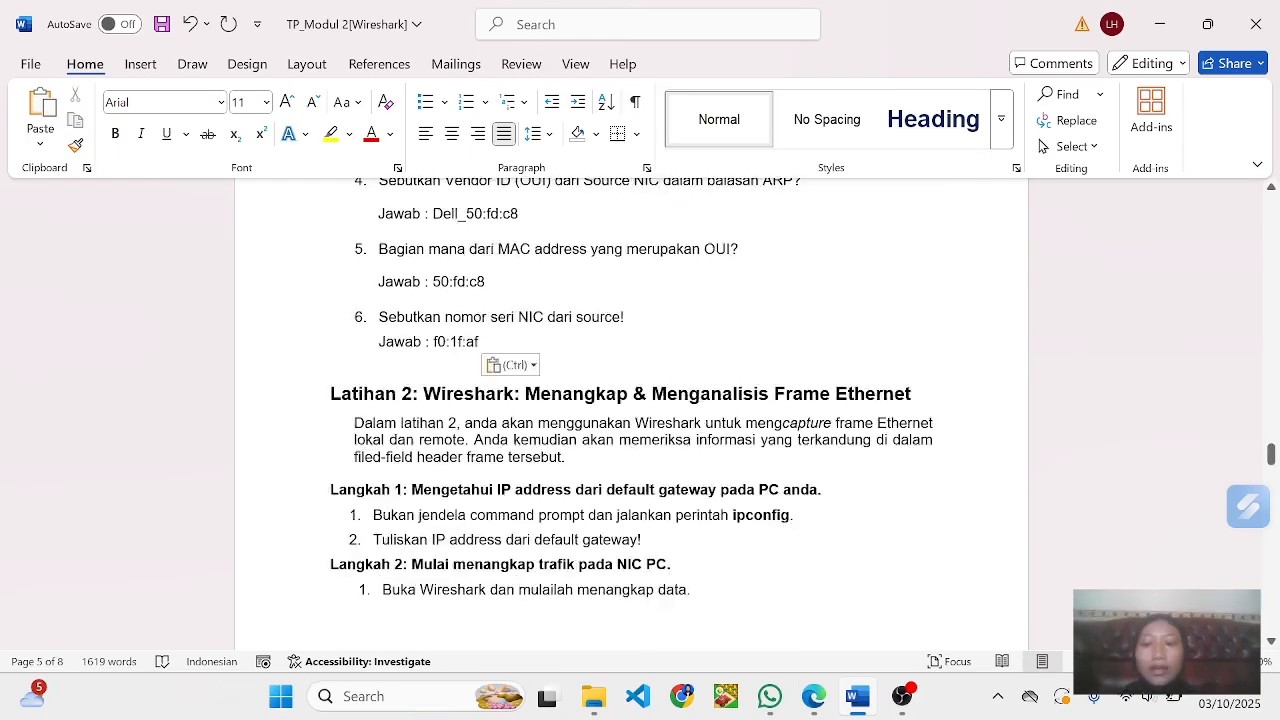
{"action": "scroll", "coordinate": [632, 500], "scroll_direction": "down", "scroll_amount": 7}
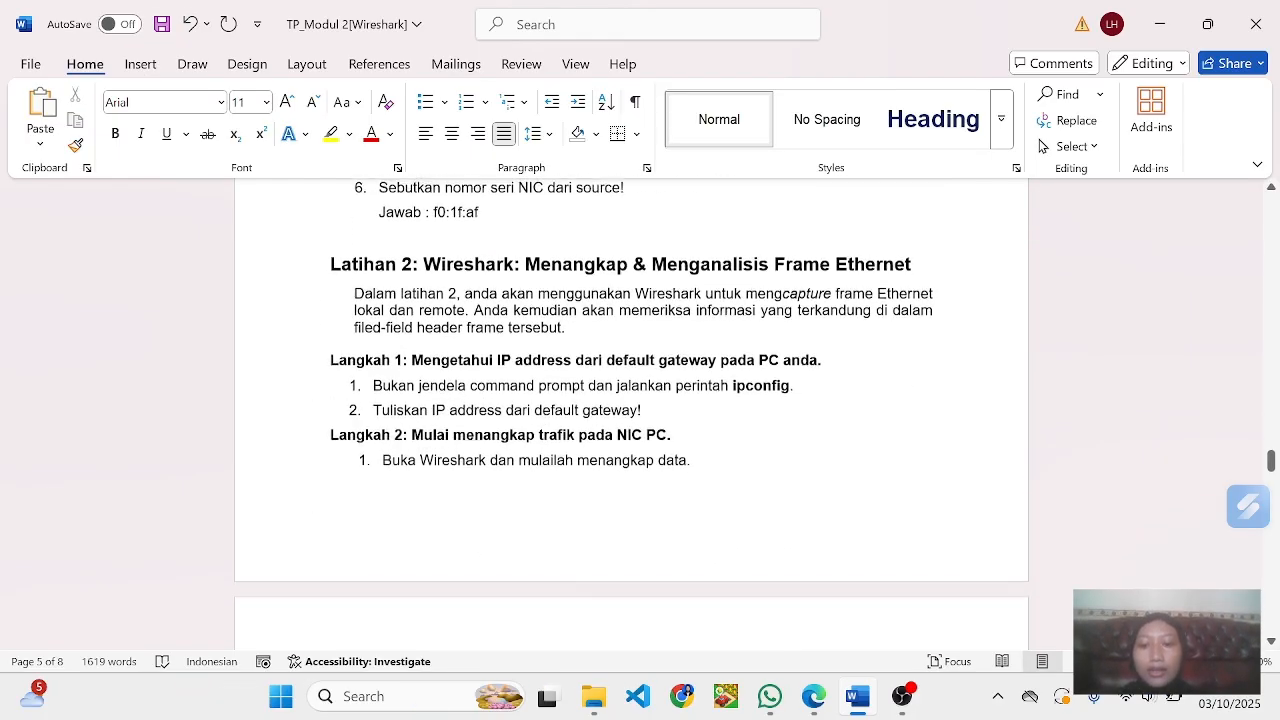
{"action": "scroll", "coordinate": [632, 414], "scroll_direction": "up", "scroll_amount": 1}
{"action": "scroll", "coordinate": [632, 414], "scroll_direction": "down", "scroll_amount": 6}
{"action": "scroll", "coordinate": [632, 414], "scroll_direction": "up", "scroll_amount": 5}
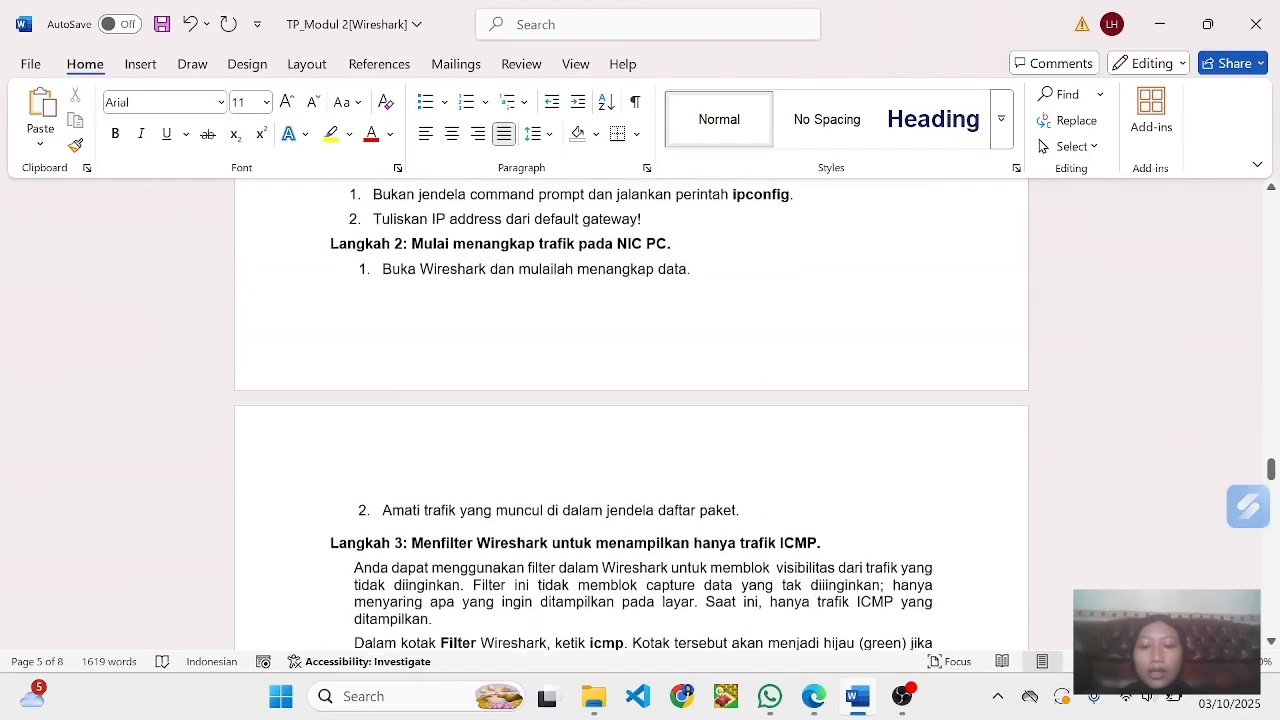
{"action": "scroll", "coordinate": [632, 414], "scroll_direction": "up", "scroll_amount": 1}
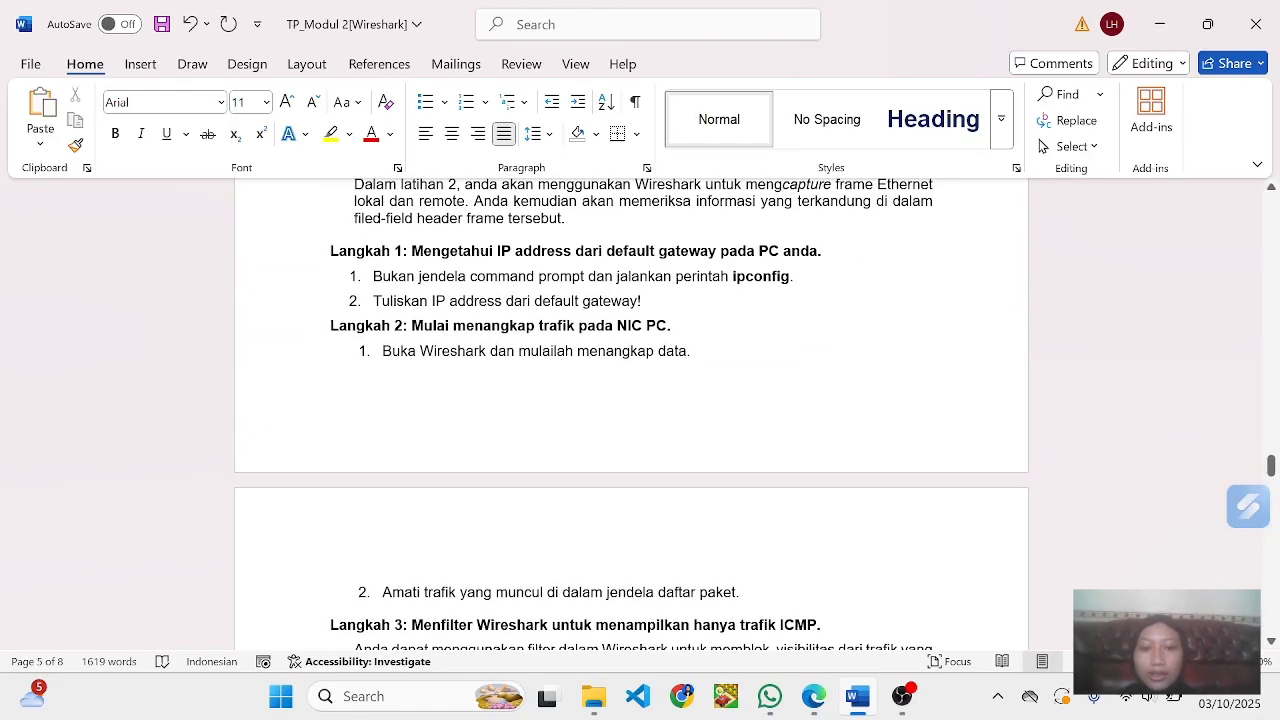
- Open Command Prompt and run ipconfig to look up the PC's default gateway
{"action": "left_click", "coordinate": [394, 700]}
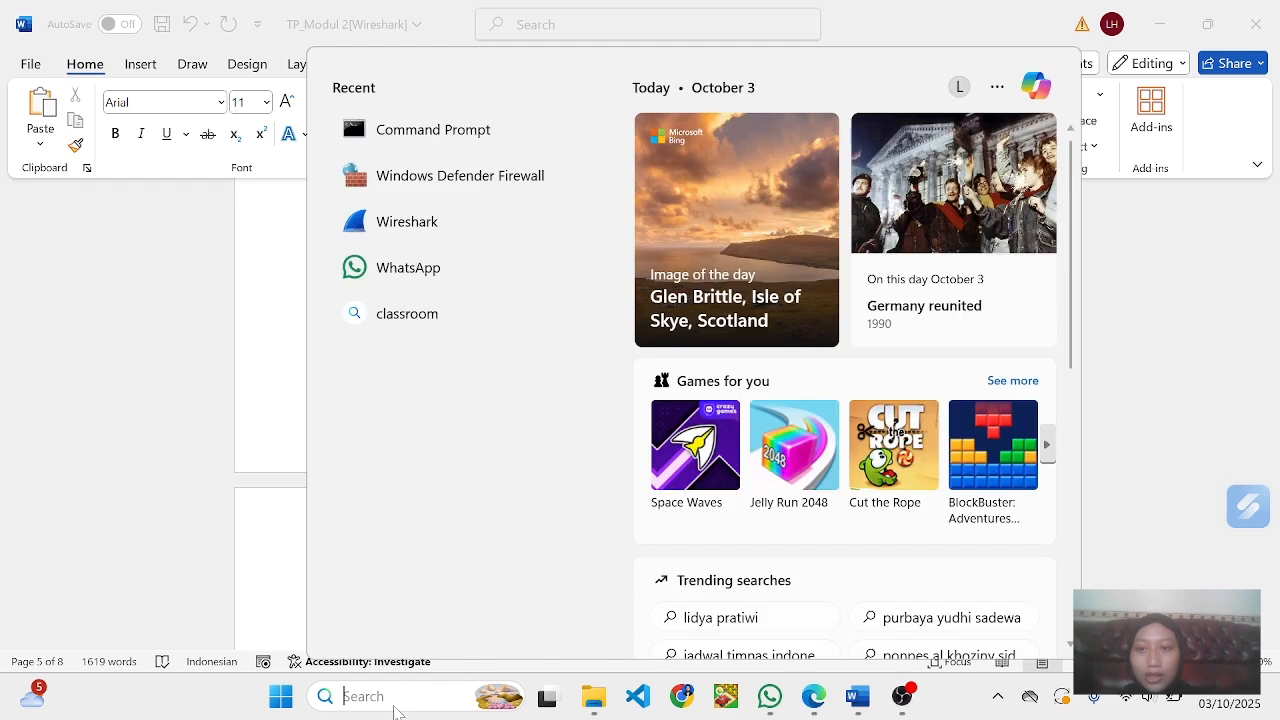
{"action": "left_click", "coordinate": [472, 140]}
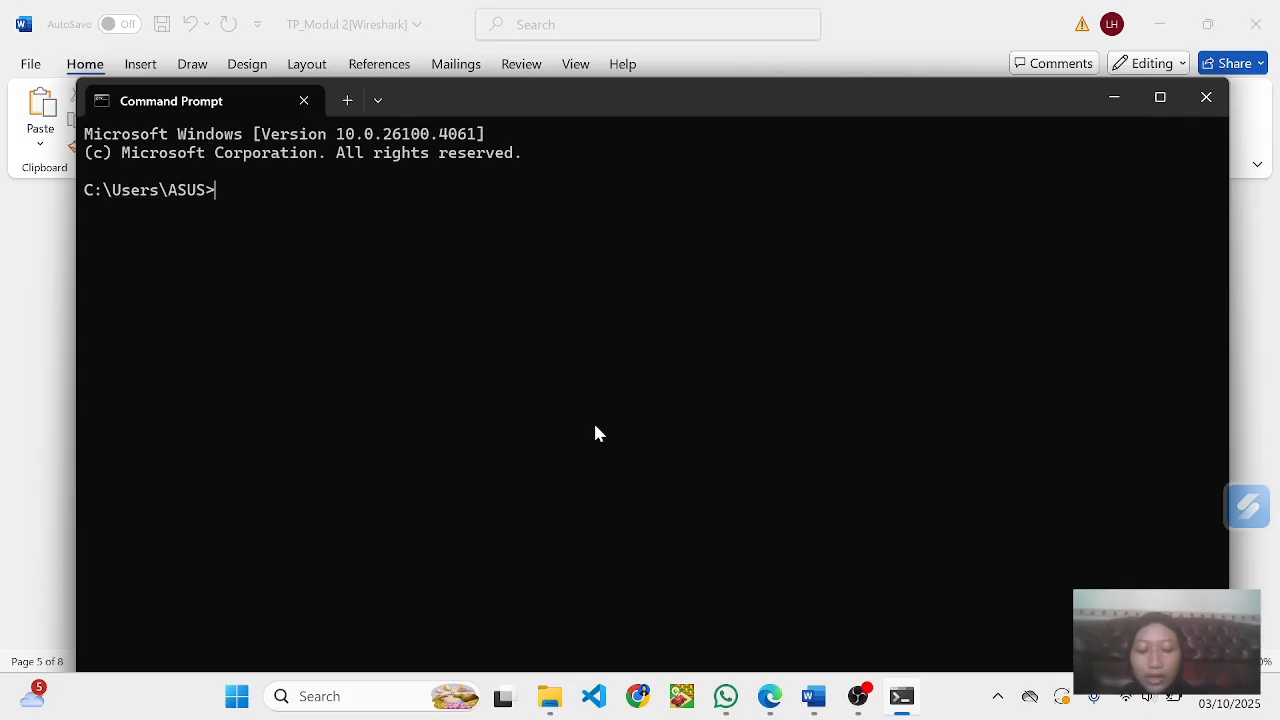
{"action": "type", "text": "ipcon"}
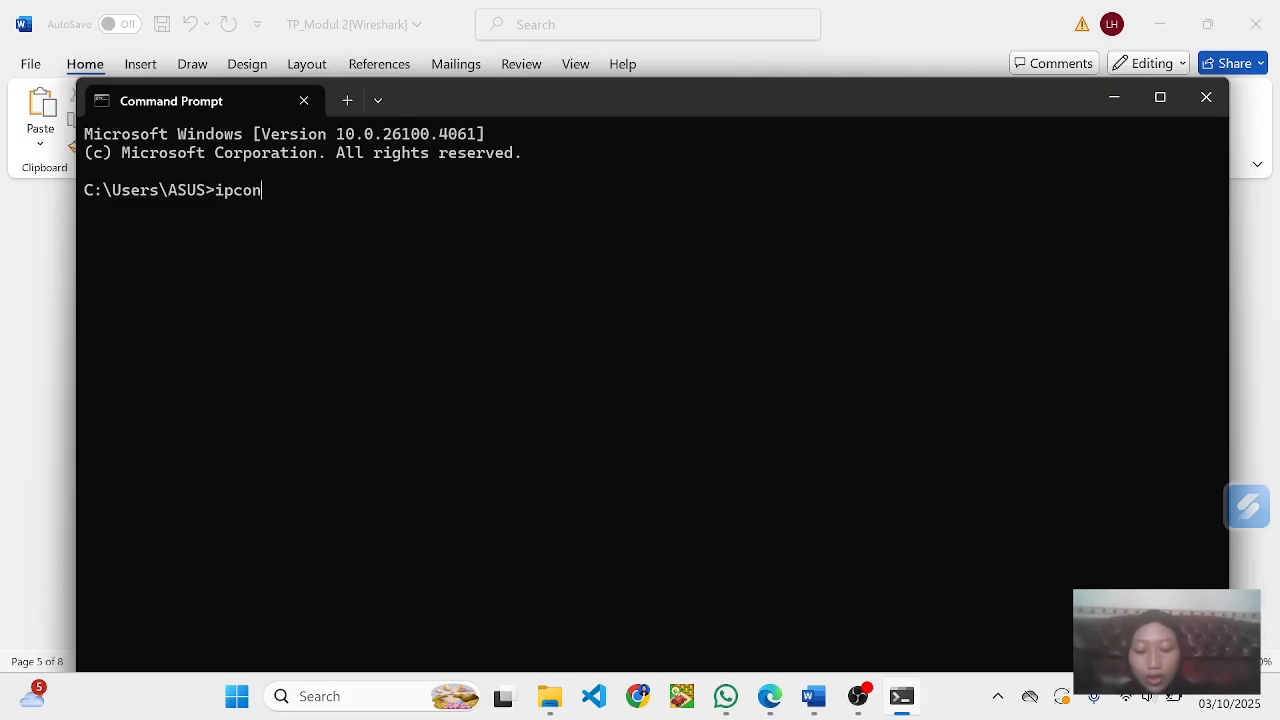
{"action": "type", "text": "fig"}
{"action": "key", "text": "Return"}
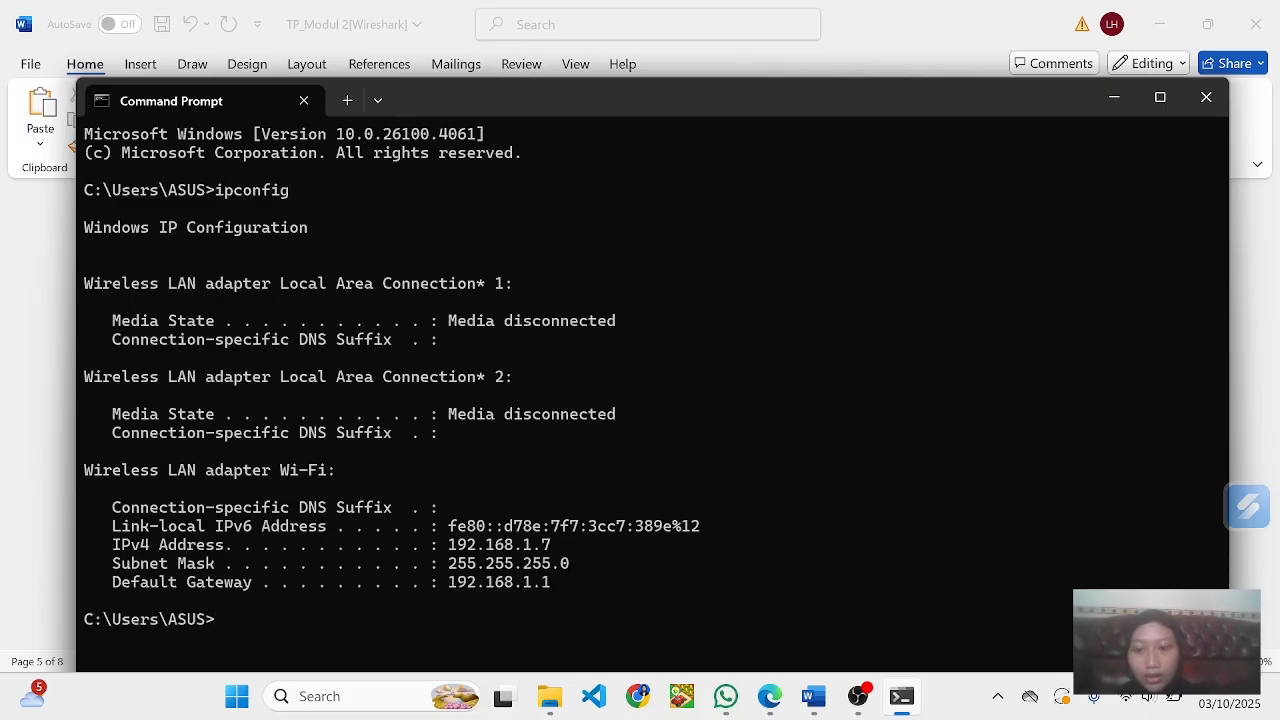
- Ping the default gateway at 192.168.1.1
{"action": "type", "text": "ping "}
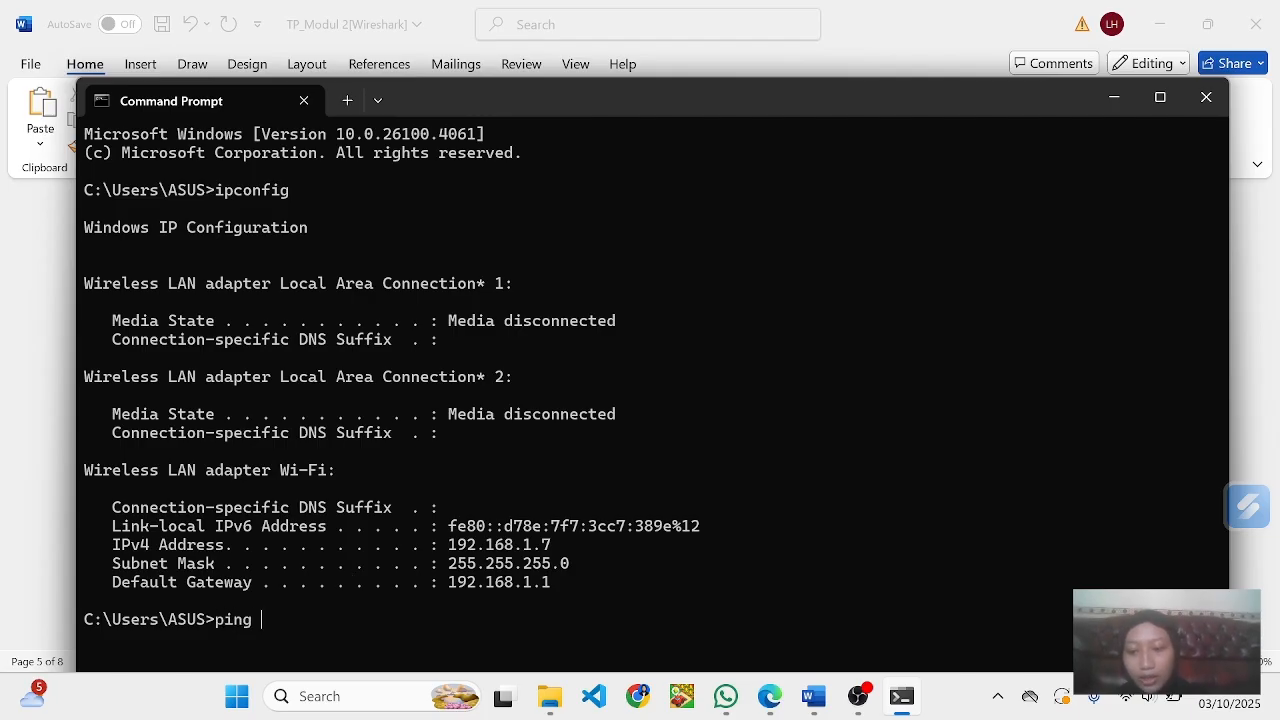
{"action": "type", "text": "192"}
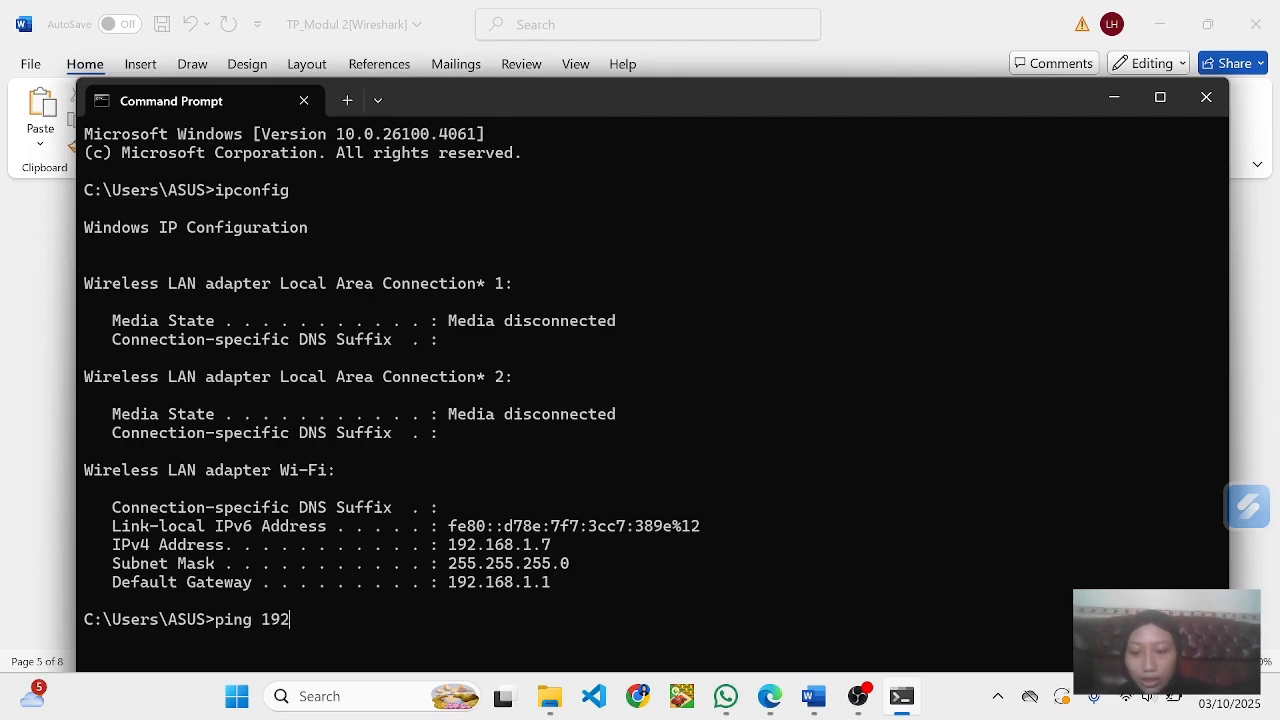
{"action": "type", "text": ".168.1"}
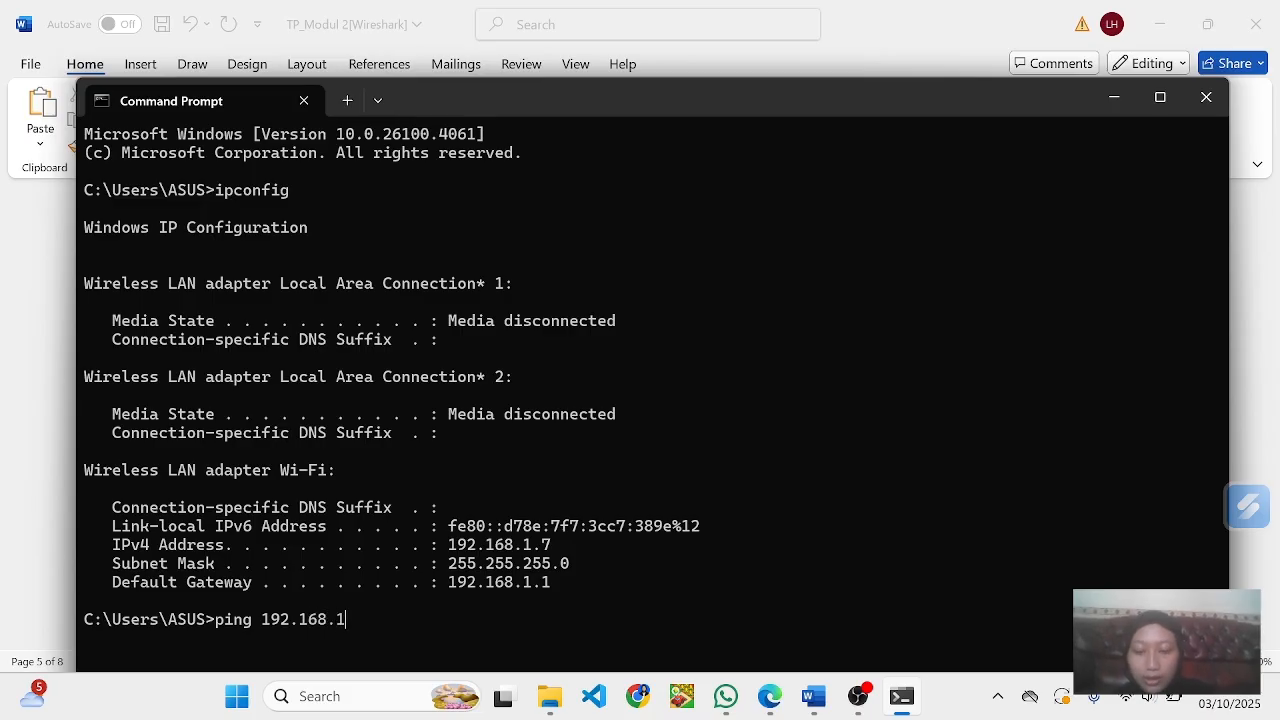
{"action": "type", "text": ".1"}
{"action": "key", "text": "Return"}
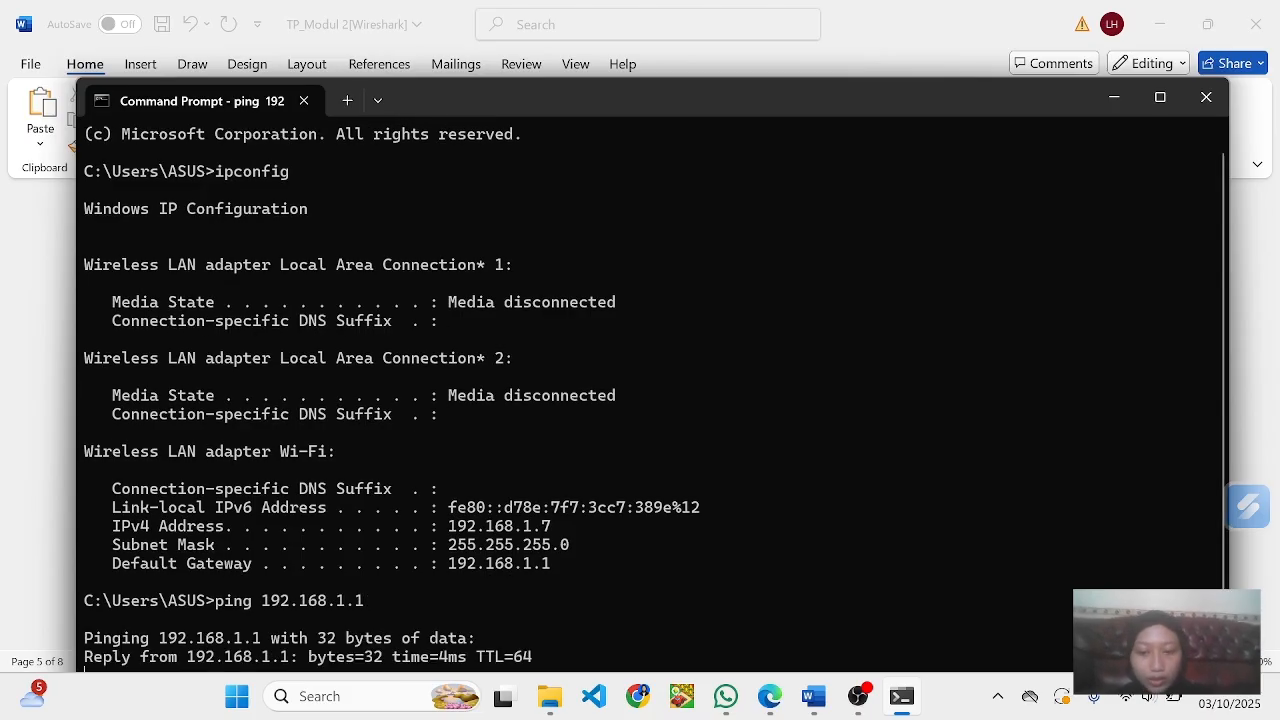
- Open Wireshark, start capturing on the Wi-Fi interface and apply the display filter icmp
{"action": "left_click", "coordinate": [352, 684]}
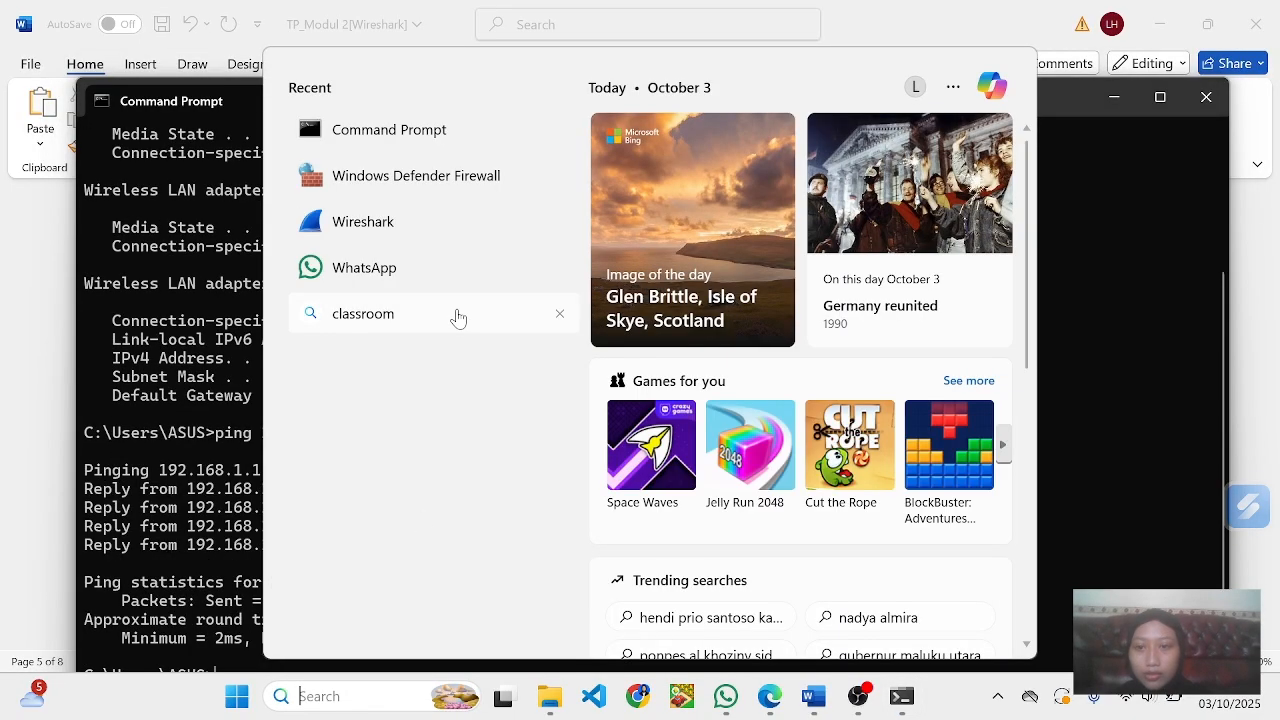
{"action": "left_click", "coordinate": [387, 214]}
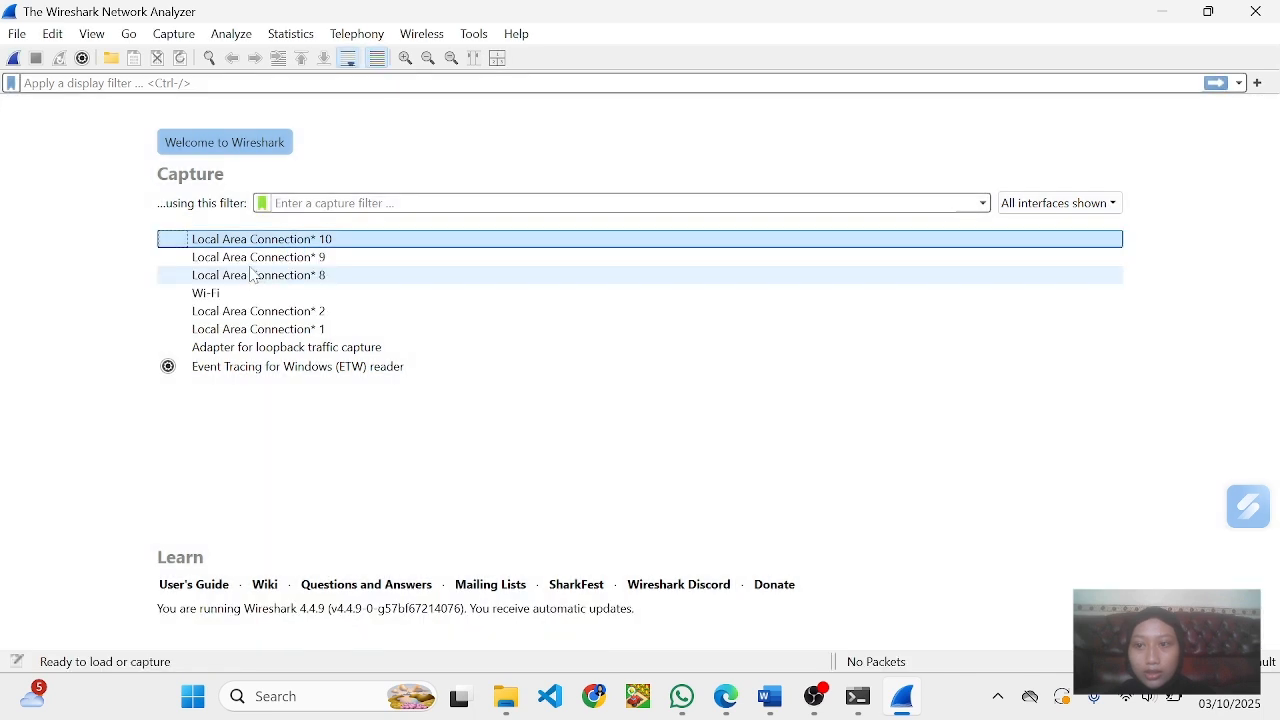
{"action": "double_click", "coordinate": [256, 245]}
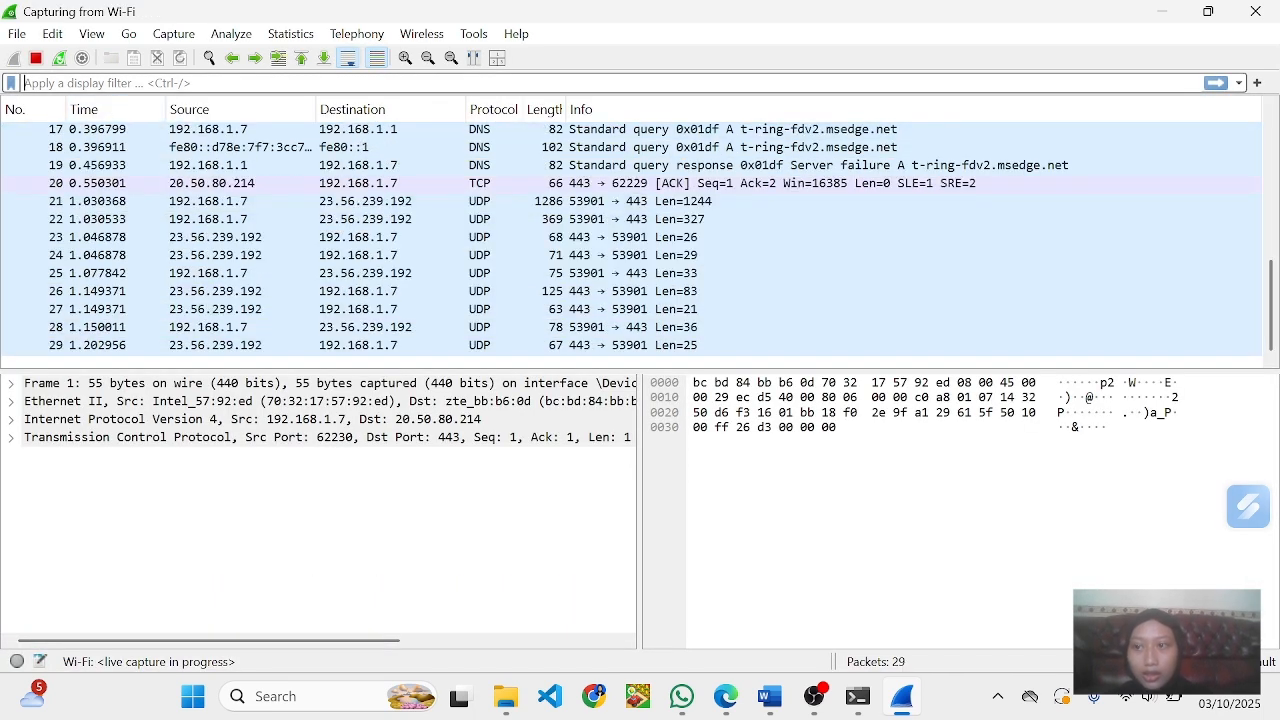
{"action": "type", "text": "icmp"}
{"action": "key", "text": "Return"}
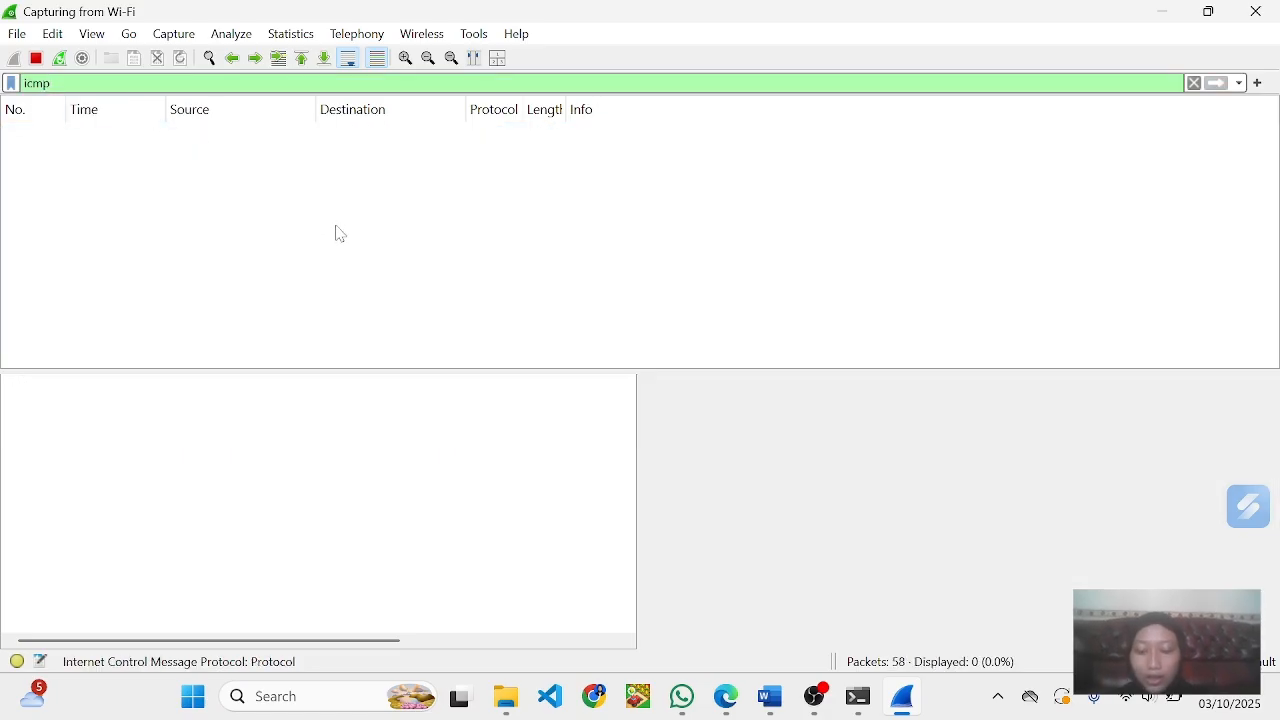
- Switch to Command Prompt, repeat the ping to 192.168.1.1, and select the first Echo (ping) request in Wireshark's packet list
{"action": "key", "text": "alt+Tab"}
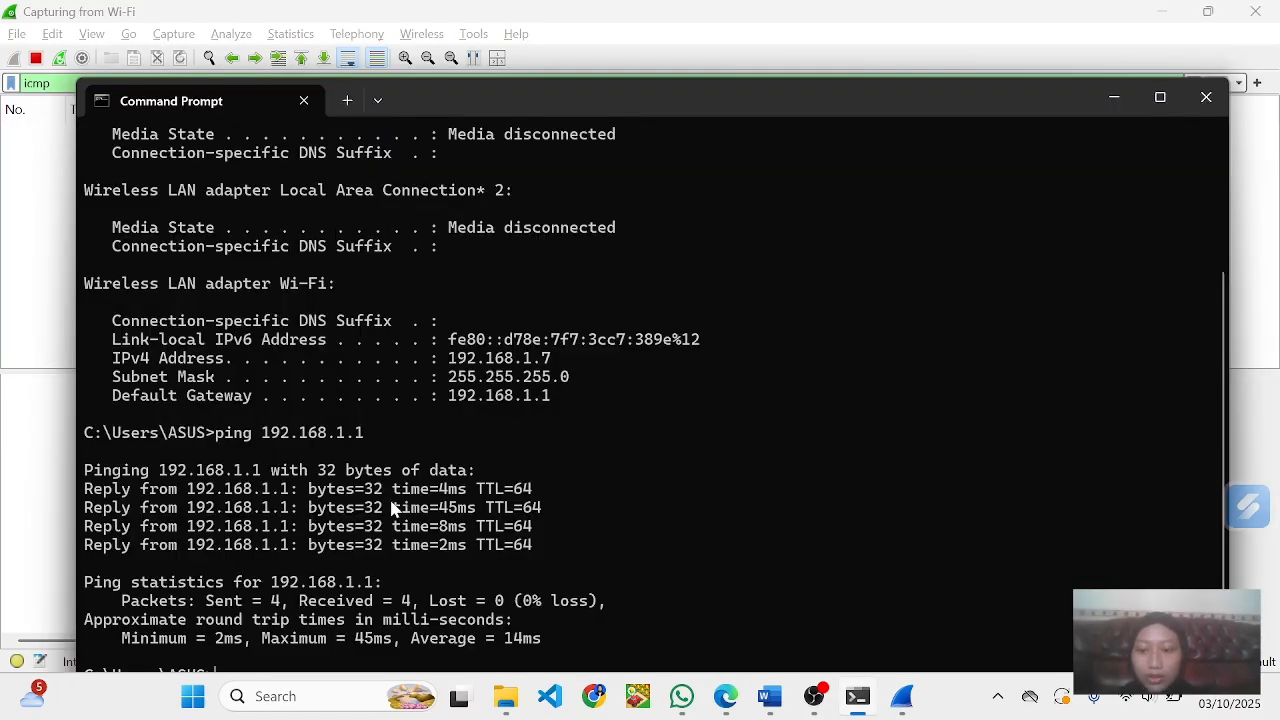
{"action": "left_click_drag", "start_coordinate": [527, 96], "coordinate": [536, 33]}
{"action": "key", "text": "Up"}
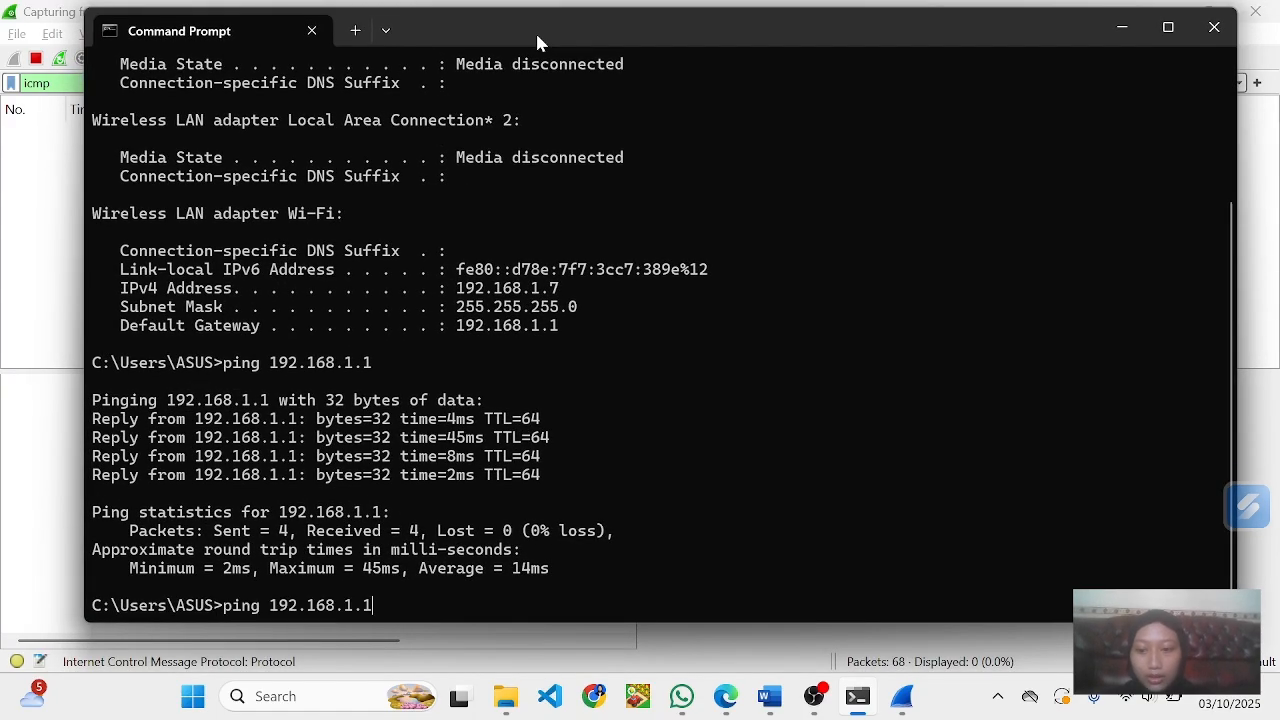
{"action": "key", "text": "Return"}
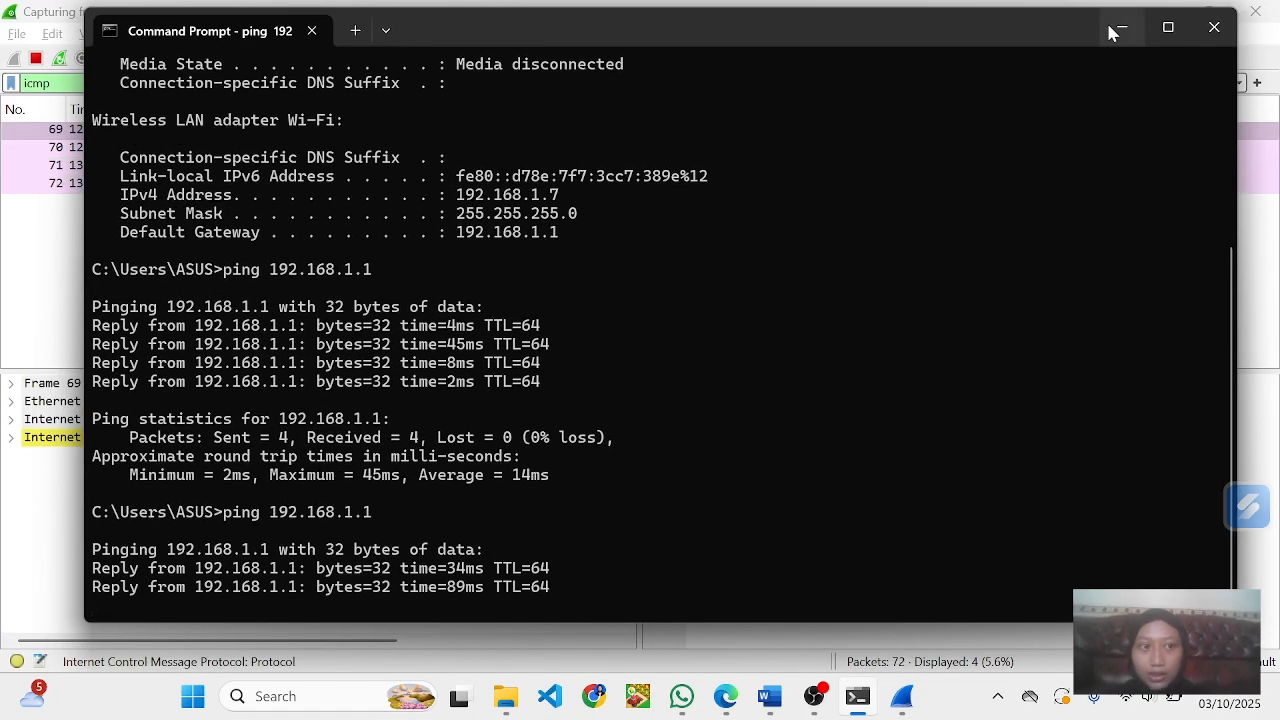
{"action": "left_click", "coordinate": [1117, 28]}
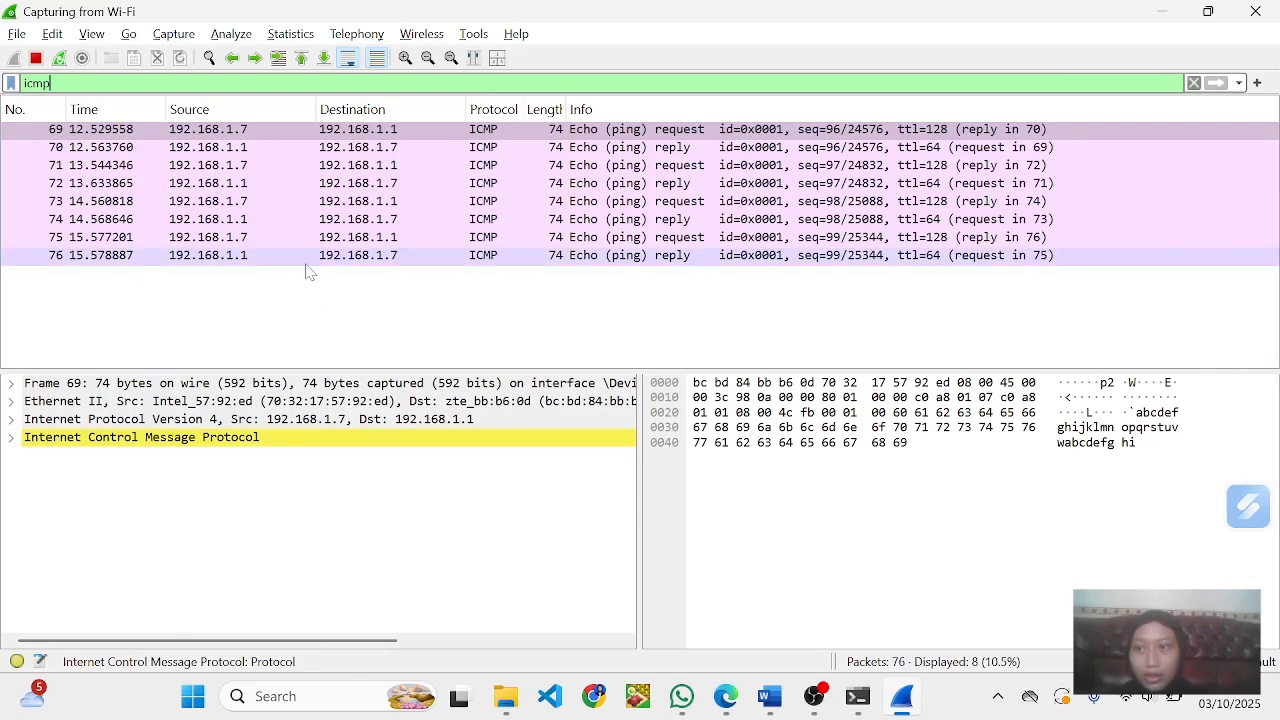
{"action": "left_click", "coordinate": [520, 132]}
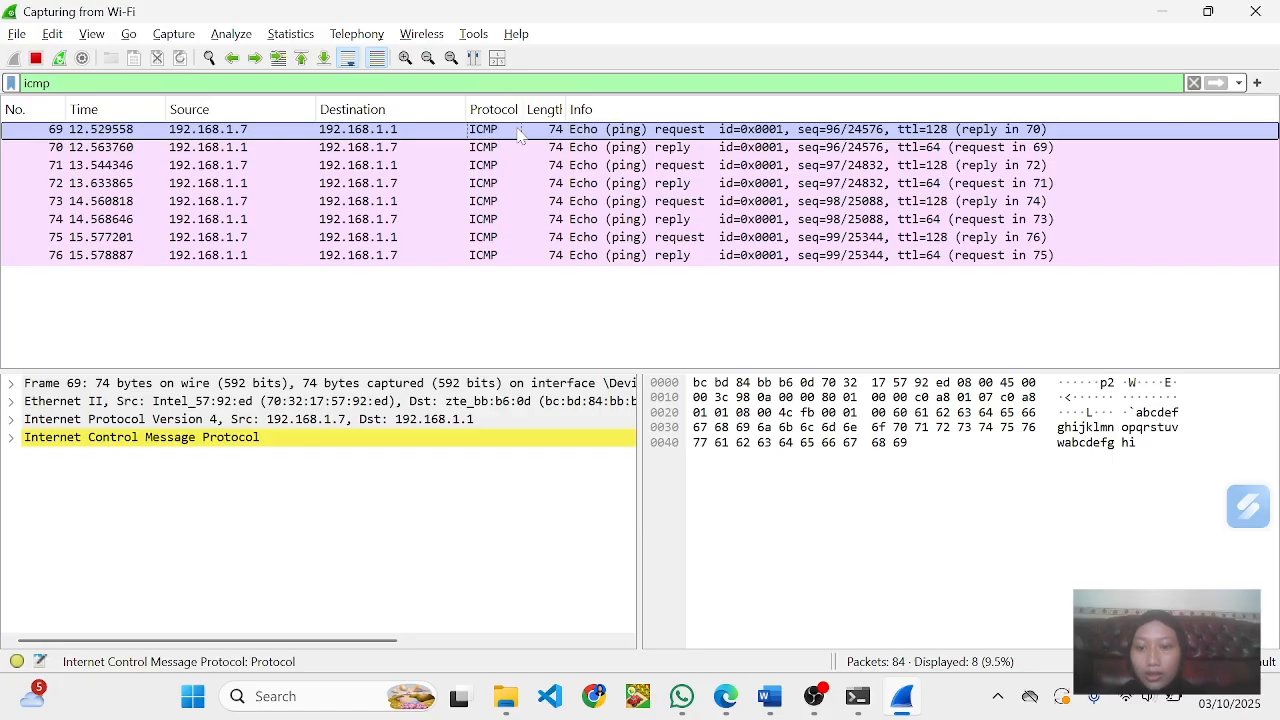
- Switch to the Word document and read the Langkah 6 instructions and the questions under Pertanyaan
{"action": "key", "text": "alt+Tab"}
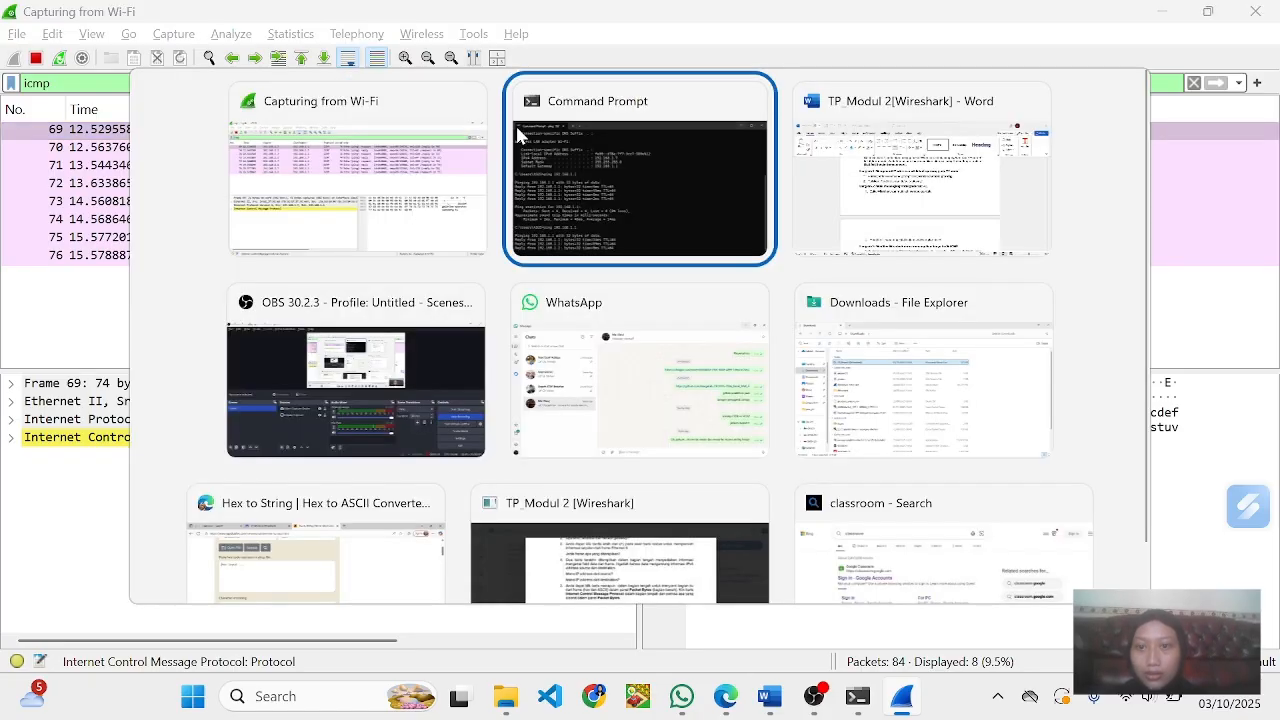
{"action": "key", "text": "alt+Tab"}
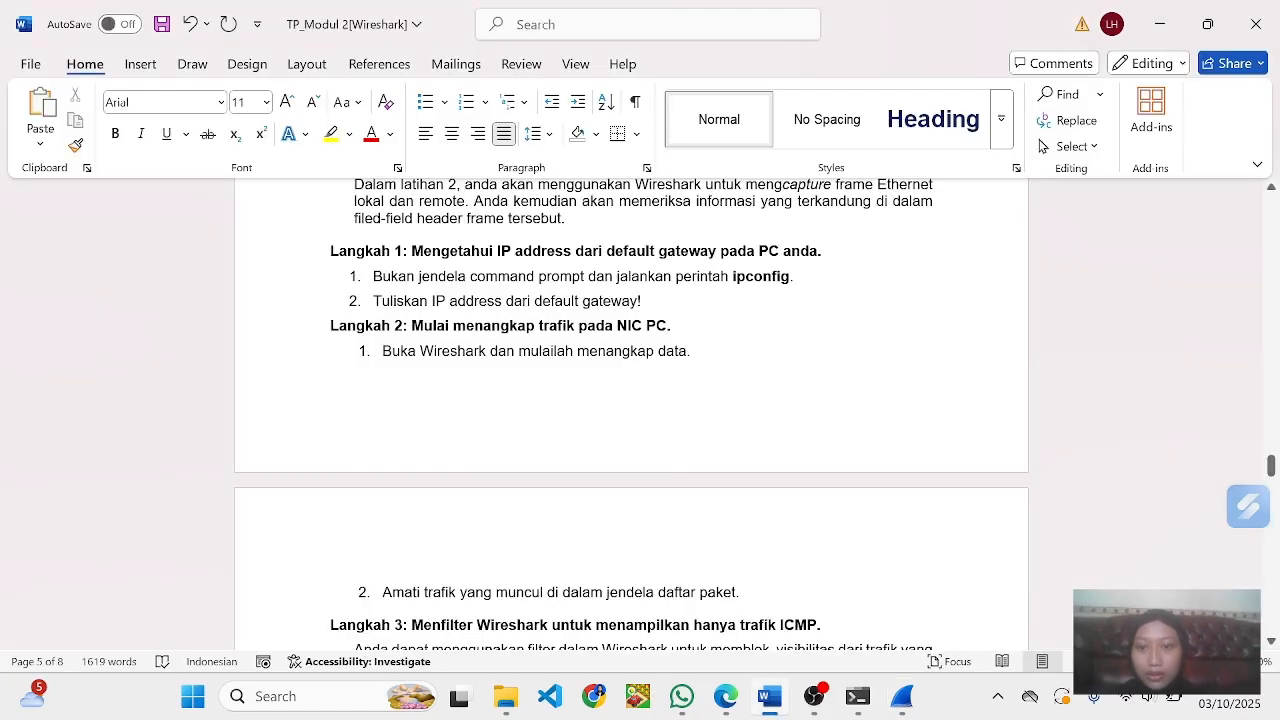
{"action": "scroll", "coordinate": [630, 420], "scroll_direction": "down", "scroll_amount": 8}
{"action": "scroll", "coordinate": [630, 420], "scroll_direction": "down", "scroll_amount": 3}
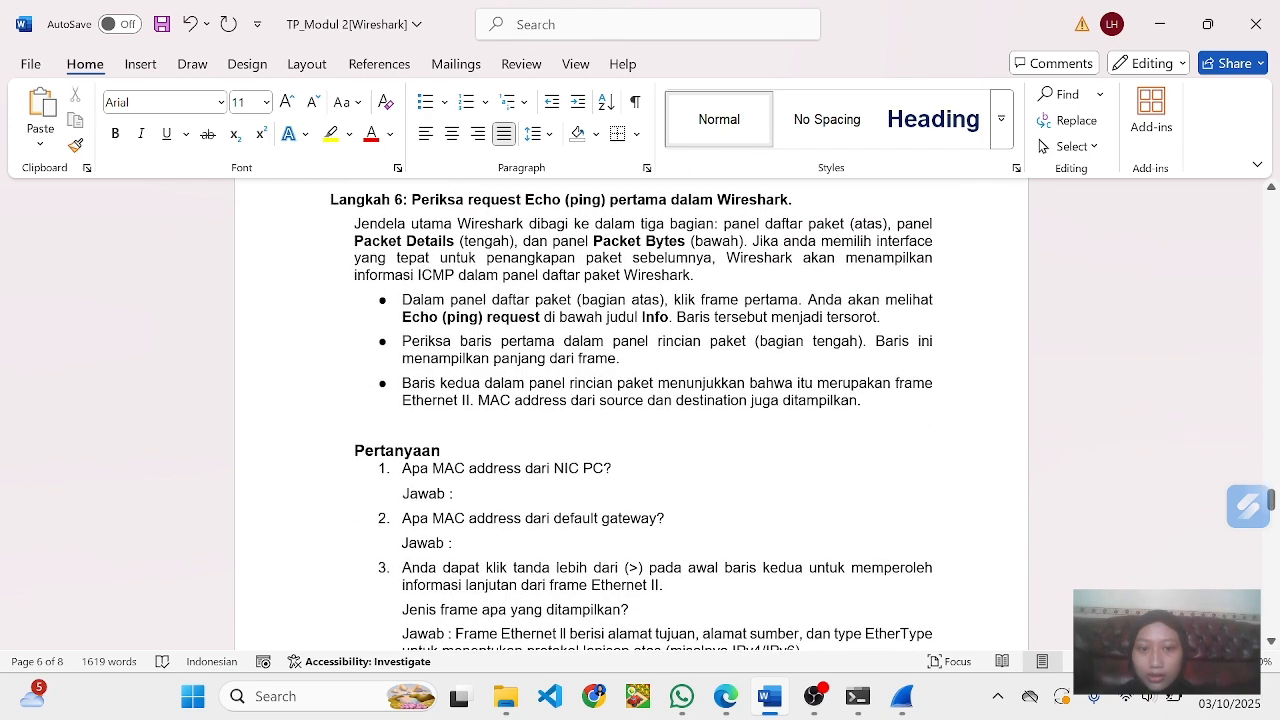
{"action": "scroll", "coordinate": [630, 420], "scroll_direction": "down", "scroll_amount": 1}
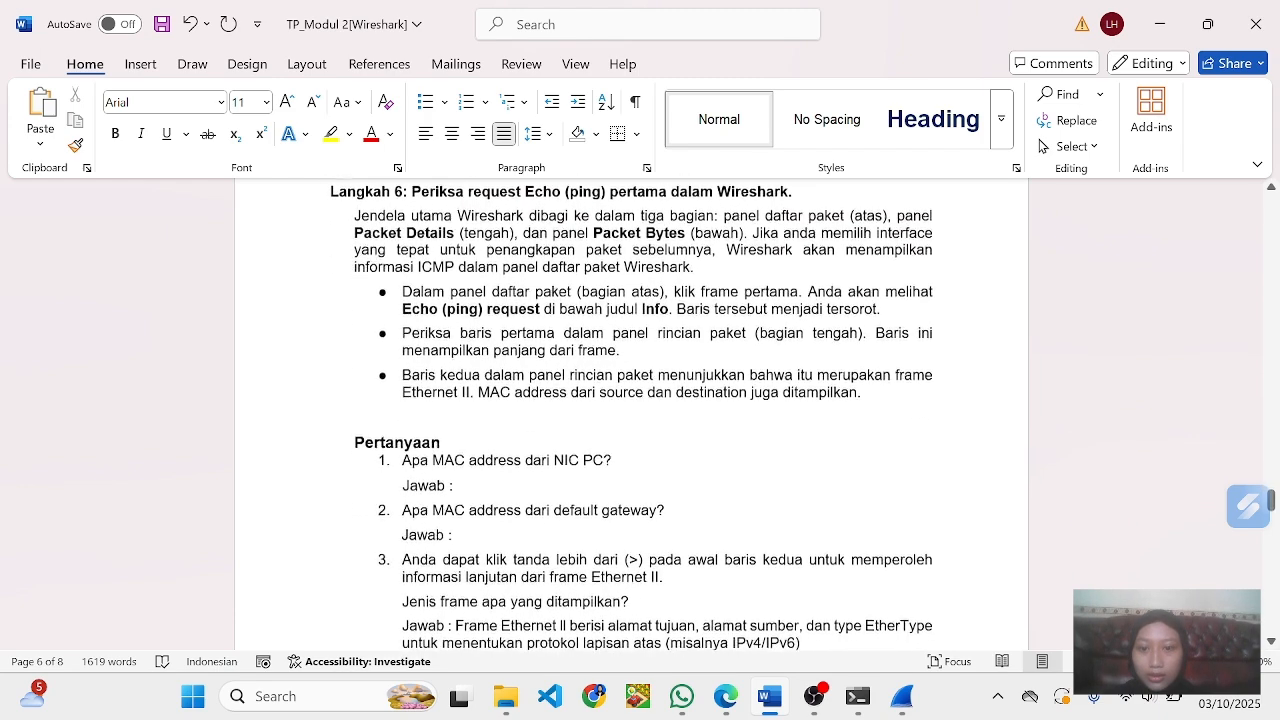
{"action": "scroll", "coordinate": [640, 410], "scroll_direction": "down", "scroll_amount": 5}
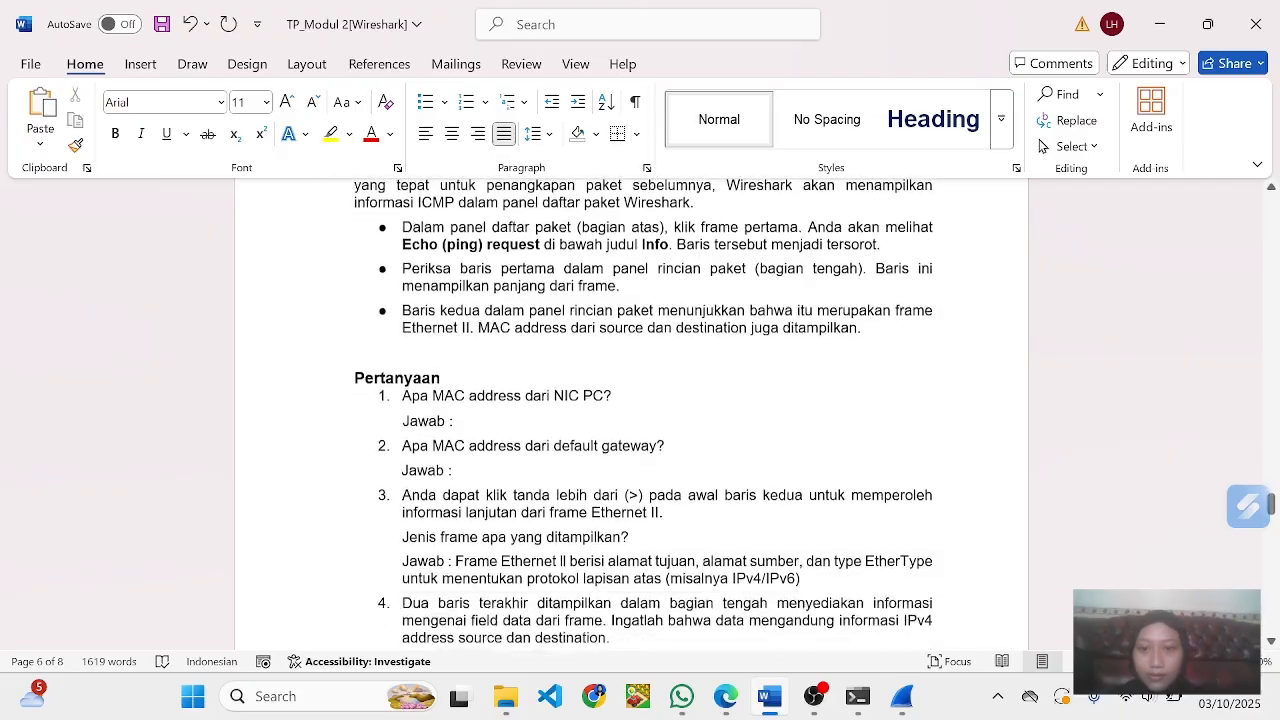
{"action": "scroll", "coordinate": [640, 410], "scroll_direction": "down", "scroll_amount": 1}
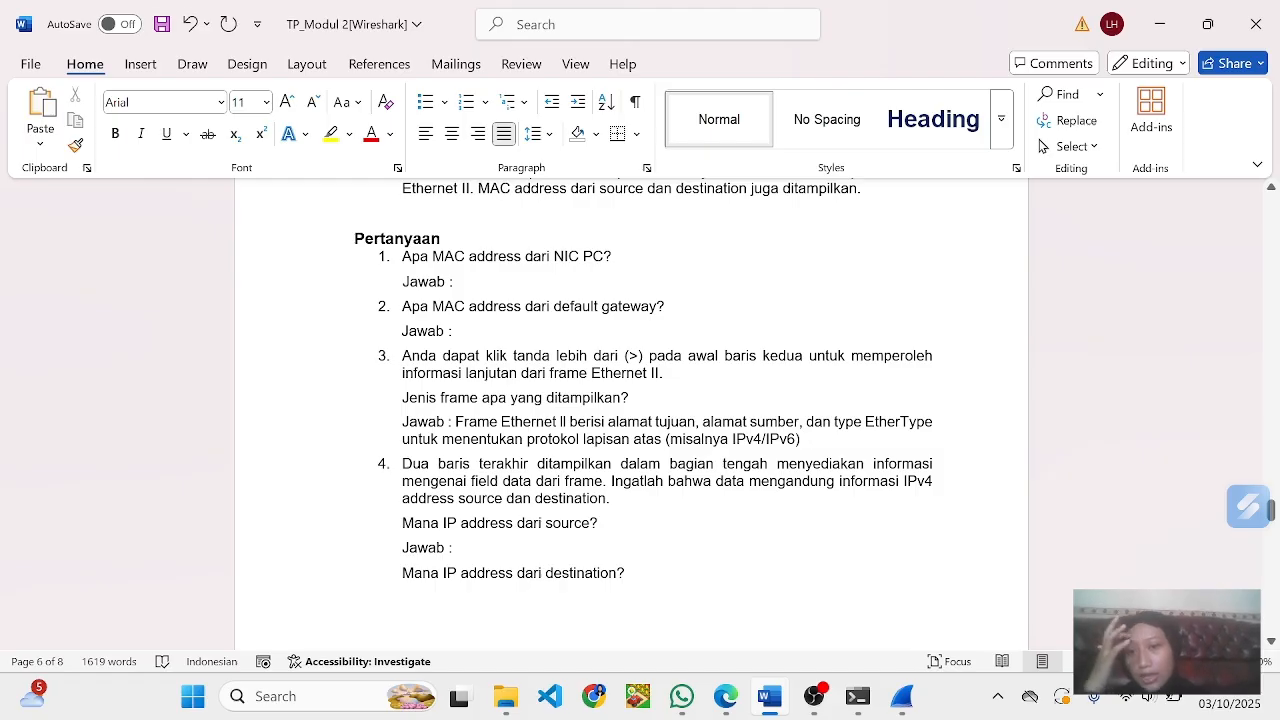
- Return to Wireshark, expand the Ethernet II details of frame 69 and select the Source MAC address field
{"action": "key", "text": "alt+Tab"}
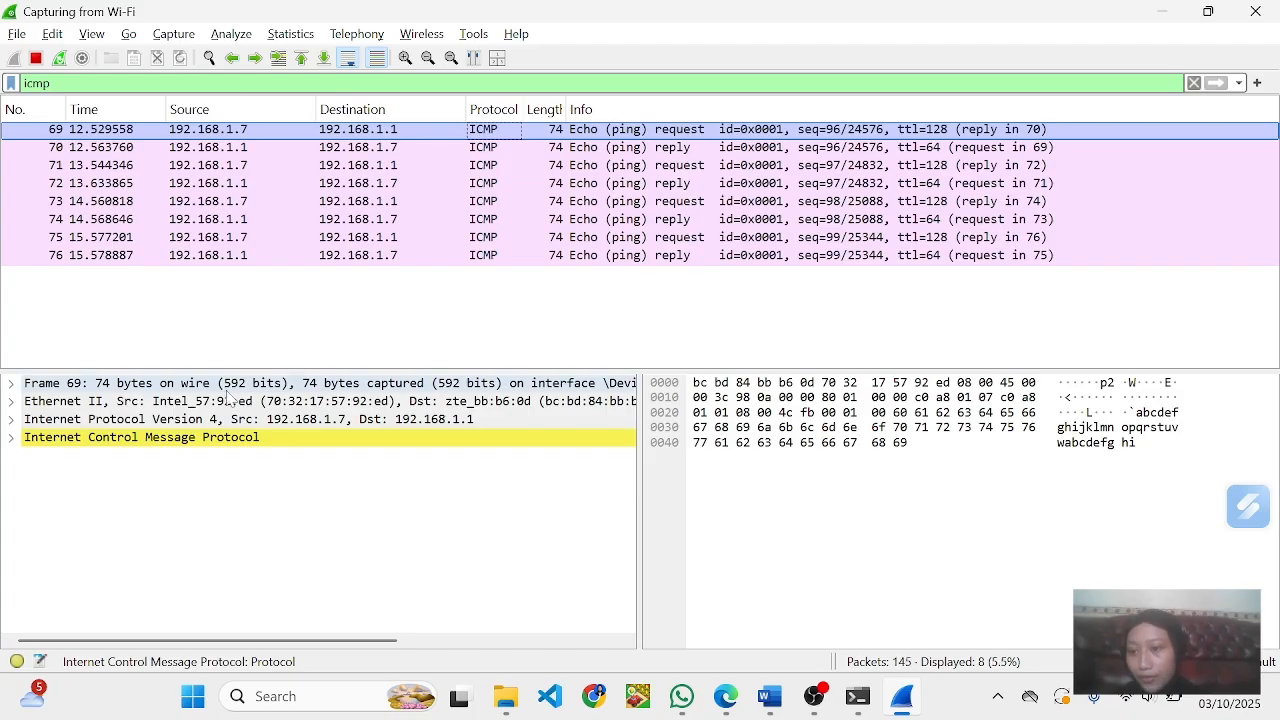
{"action": "left_click", "coordinate": [12, 403]}
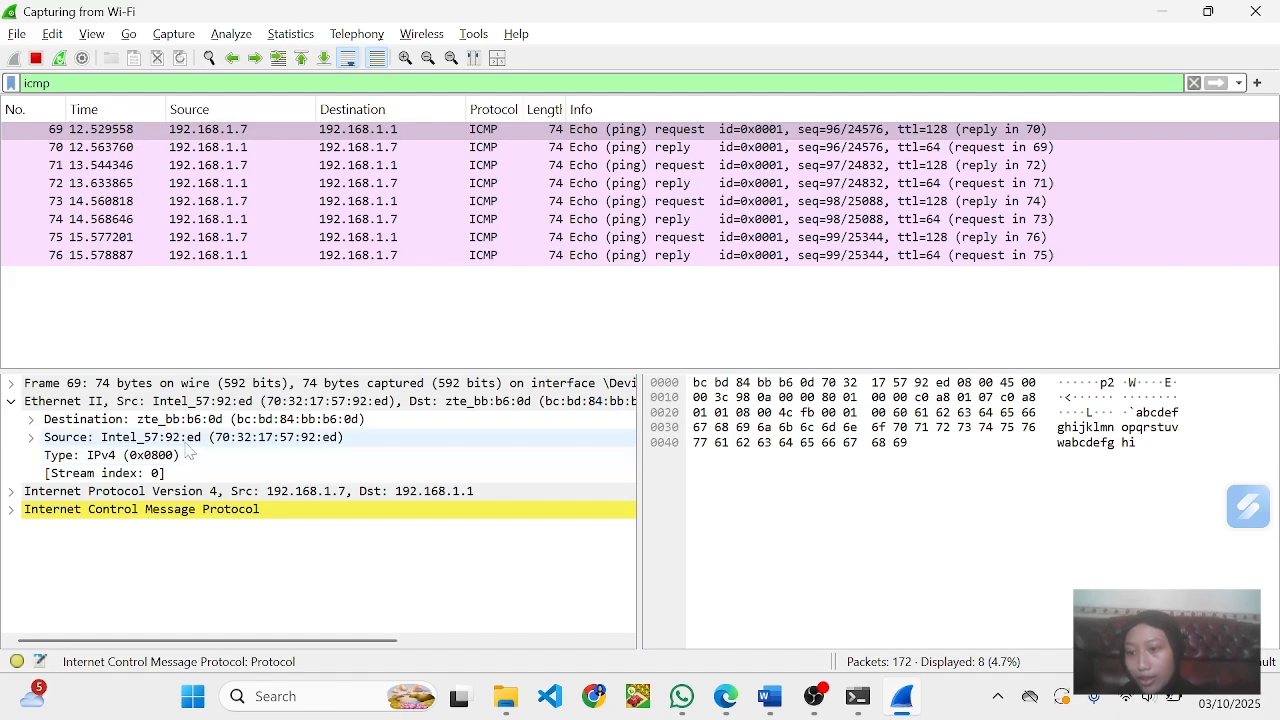
{"action": "left_click", "coordinate": [225, 446]}
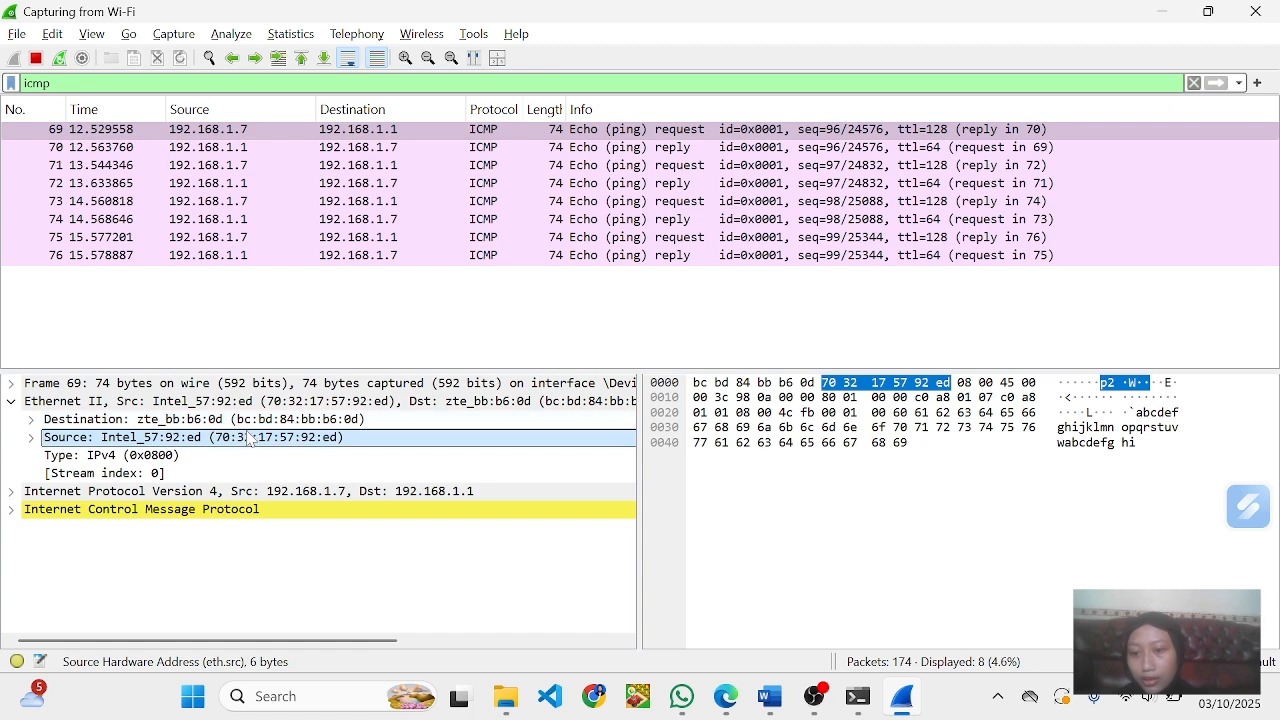
- Copy the Source MAC address value from frame 69 and paste it in Word as the answer to Pertanyaan question 1, the PC's NIC
{"action": "right_click", "coordinate": [288, 450]}
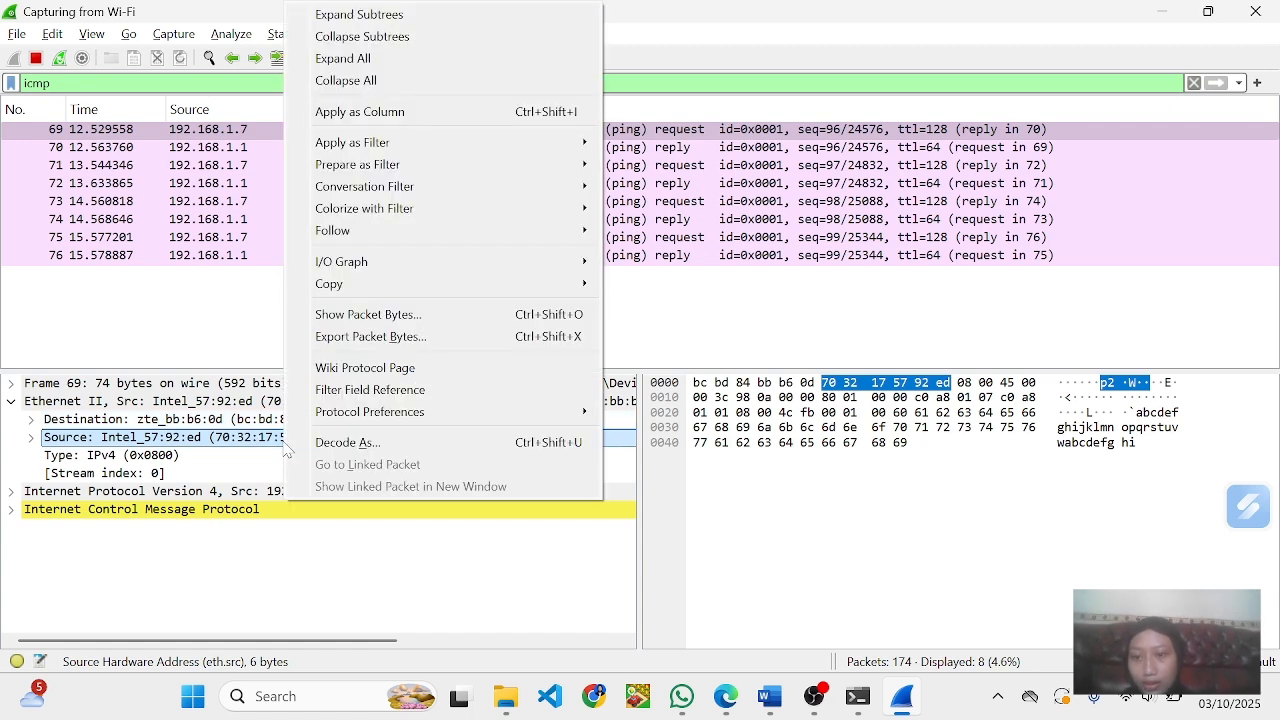
{"action": "mouse_move", "coordinate": [357, 283]}
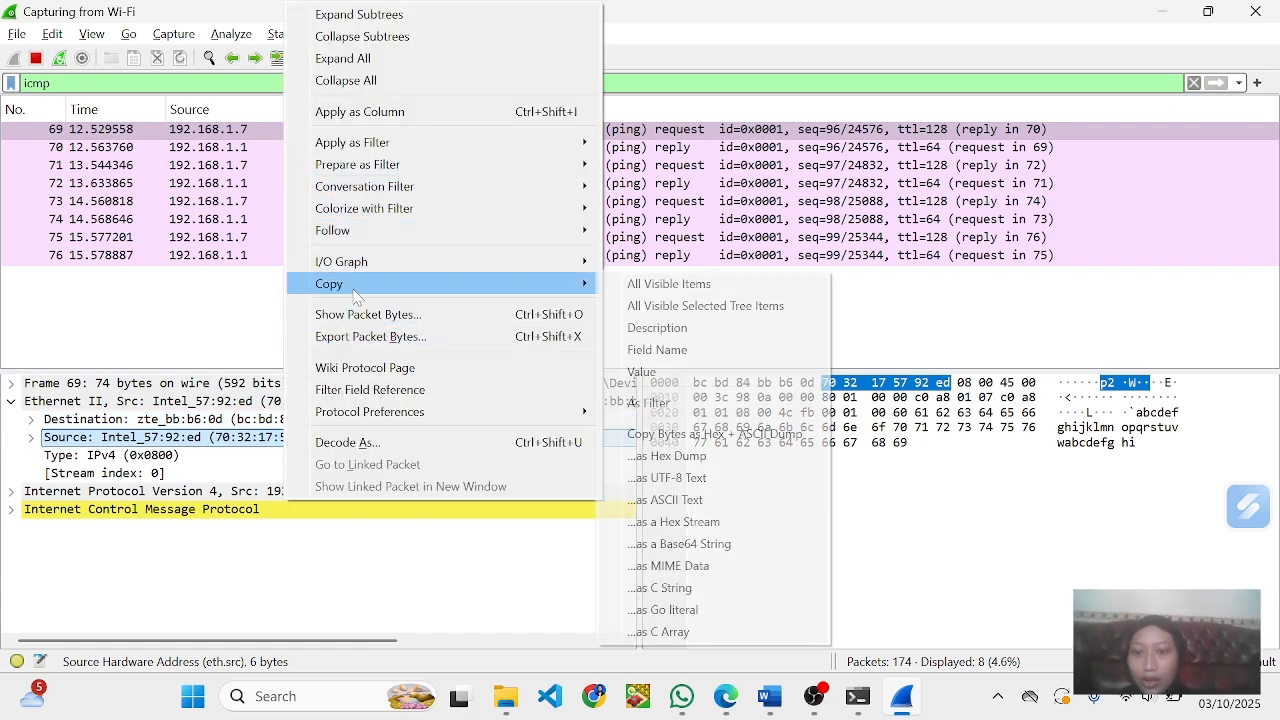
{"action": "left_click", "coordinate": [634, 377]}
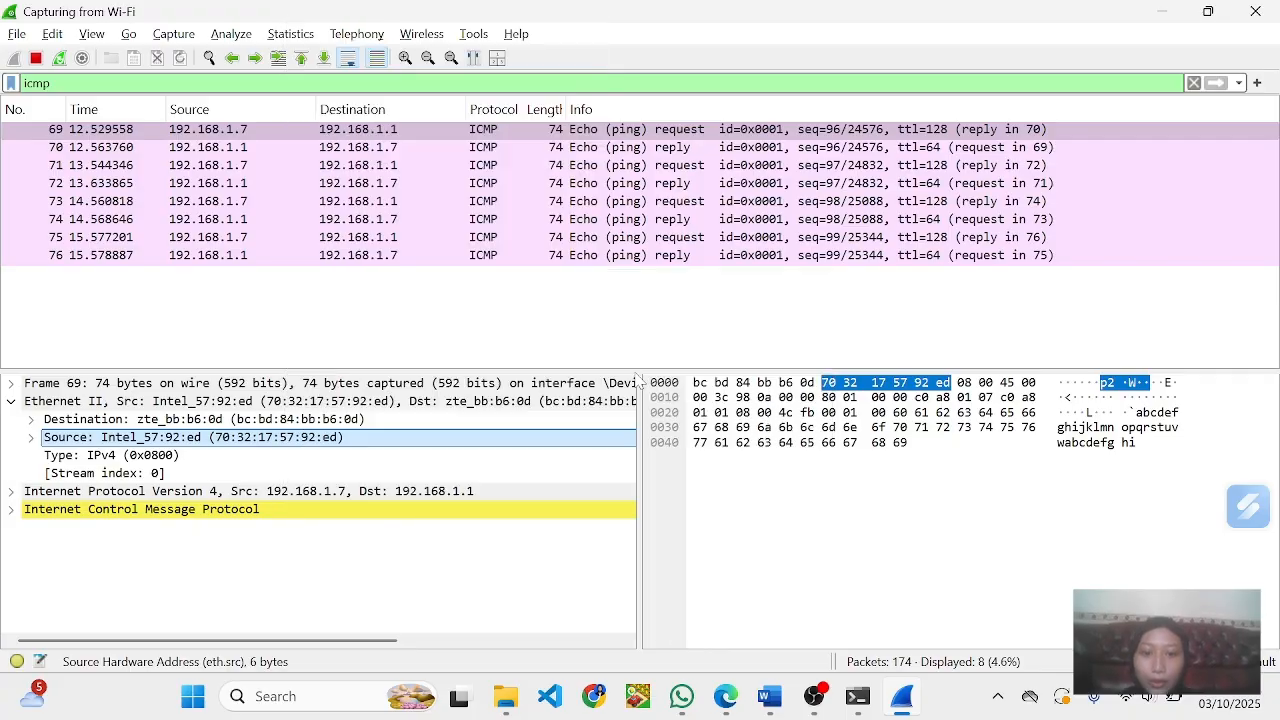
{"action": "key", "text": "alt+Tab"}
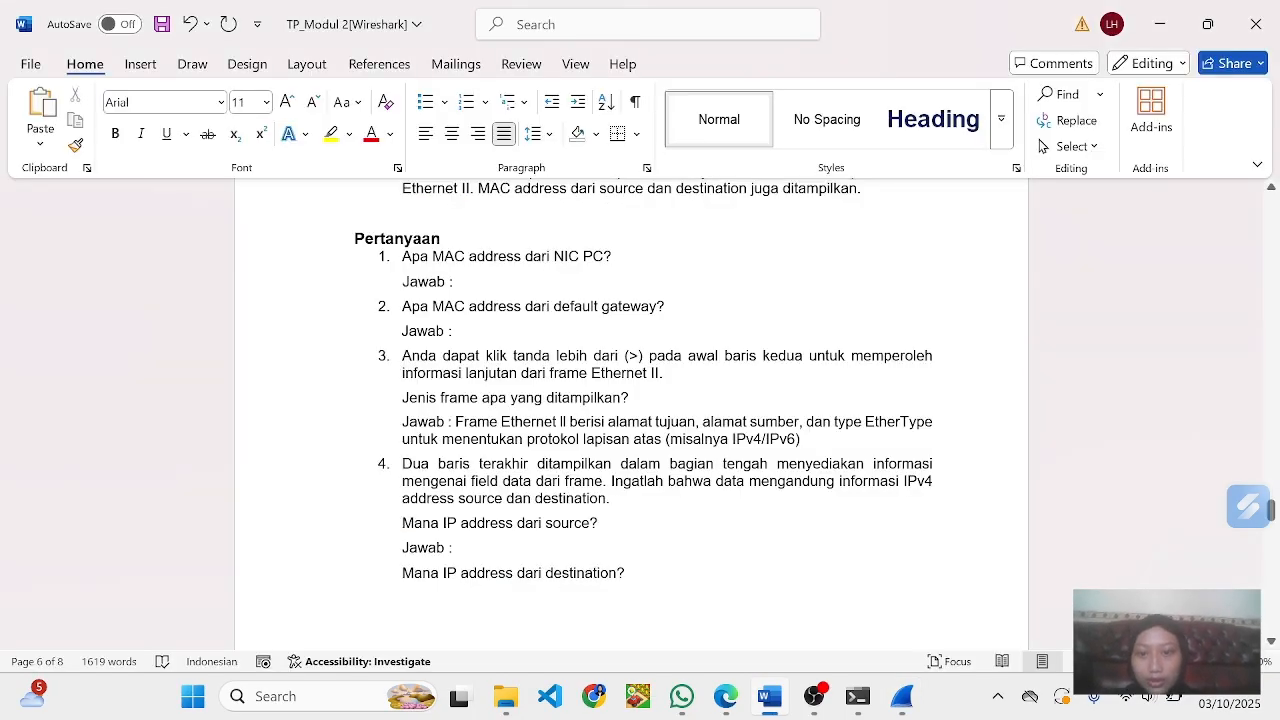
{"action": "left_click", "coordinate": [492, 283]}
{"action": "key", "text": "ctrl+v"}
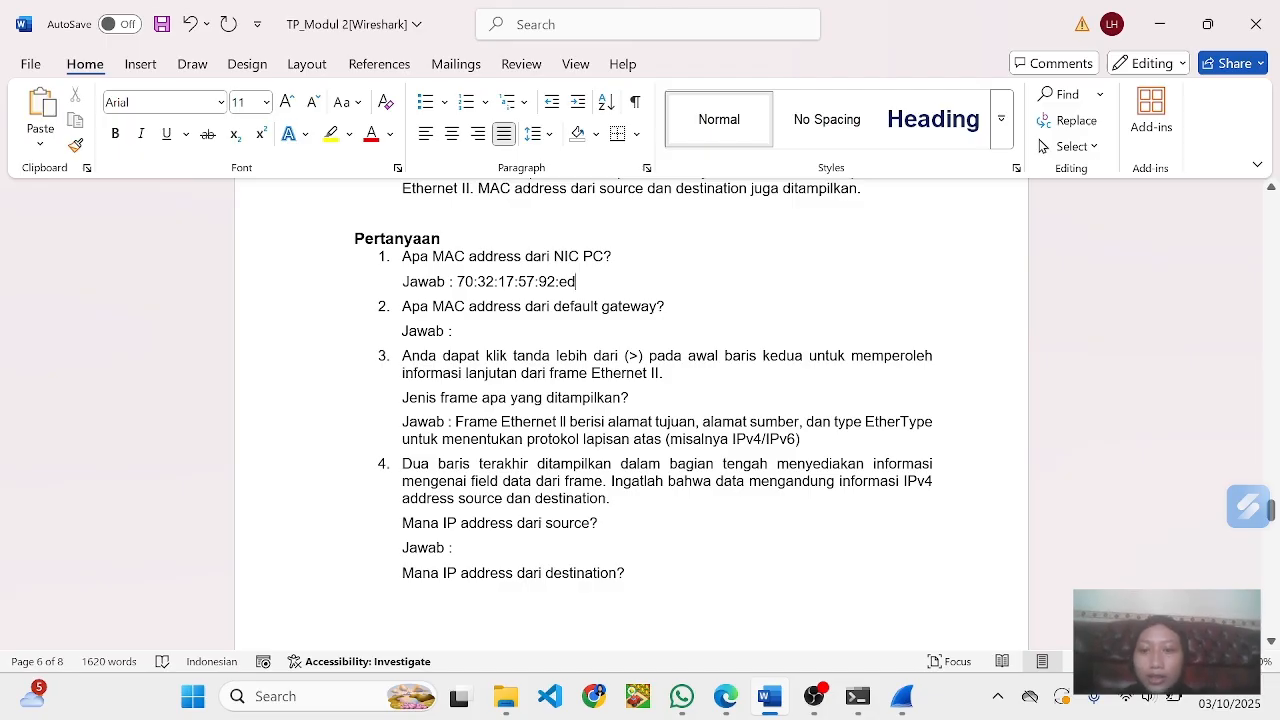
- Copy the Destination MAC address value from frame 69 in Wireshark and paste it in Word as question 2's default gateway answer
{"action": "key", "text": "alt+Tab"}
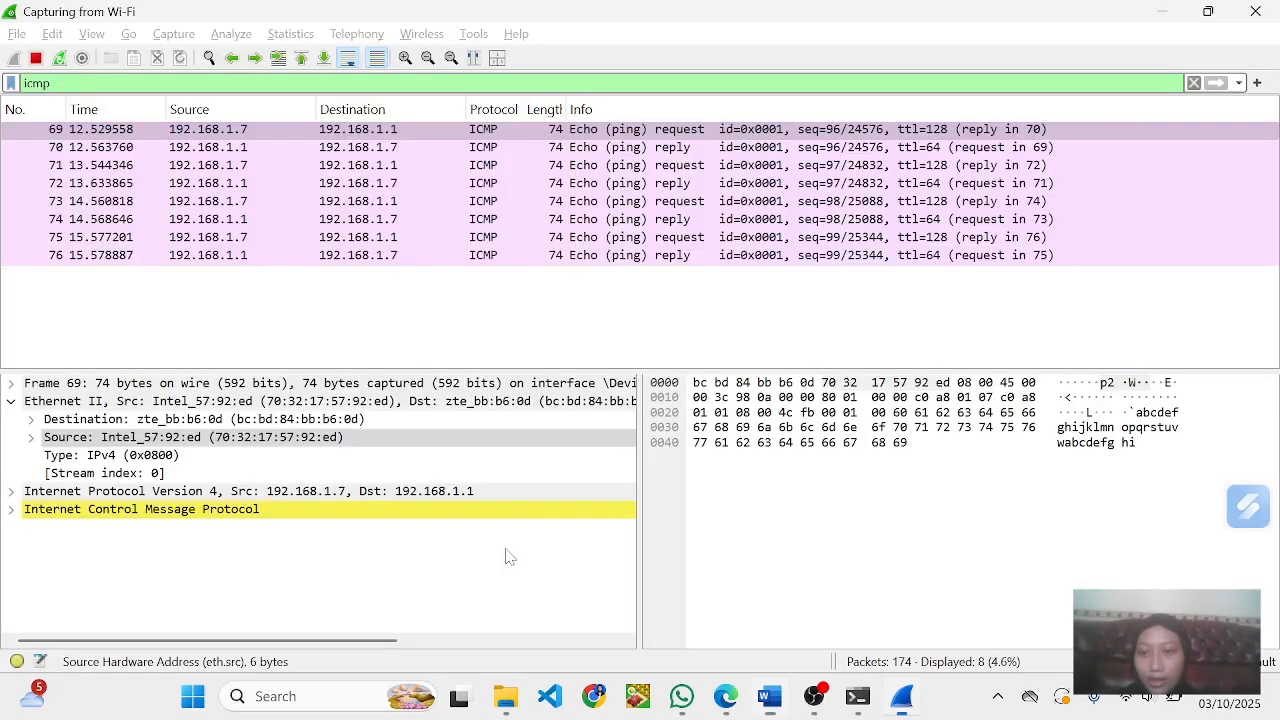
{"action": "left_click", "coordinate": [244, 422]}
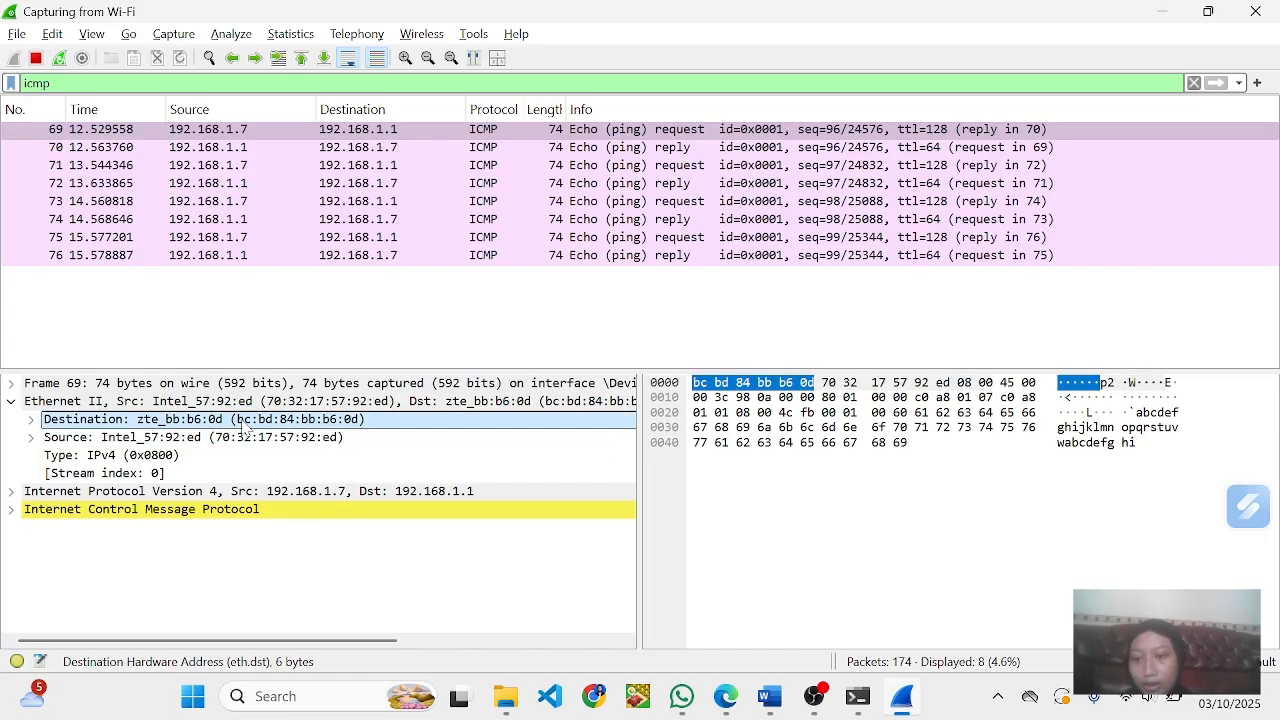
{"action": "right_click", "coordinate": [244, 426]}
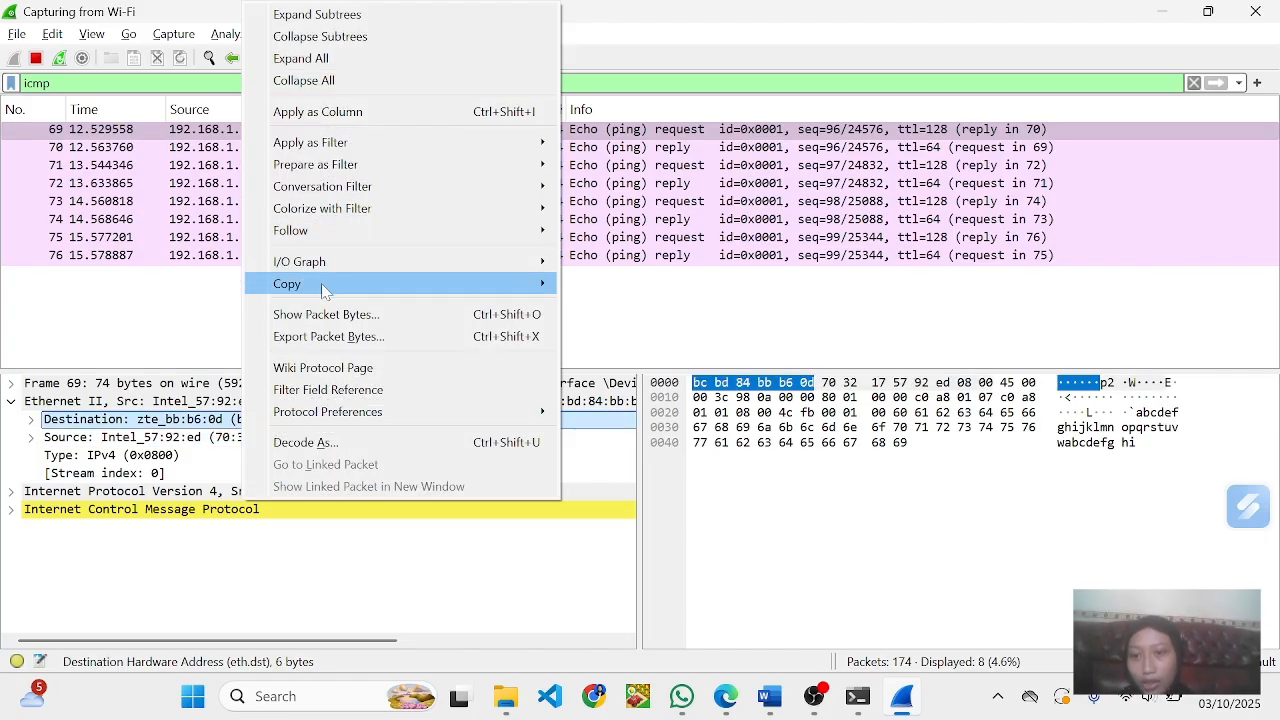
{"action": "mouse_move", "coordinate": [328, 287]}
{"action": "left_click", "coordinate": [603, 383]}
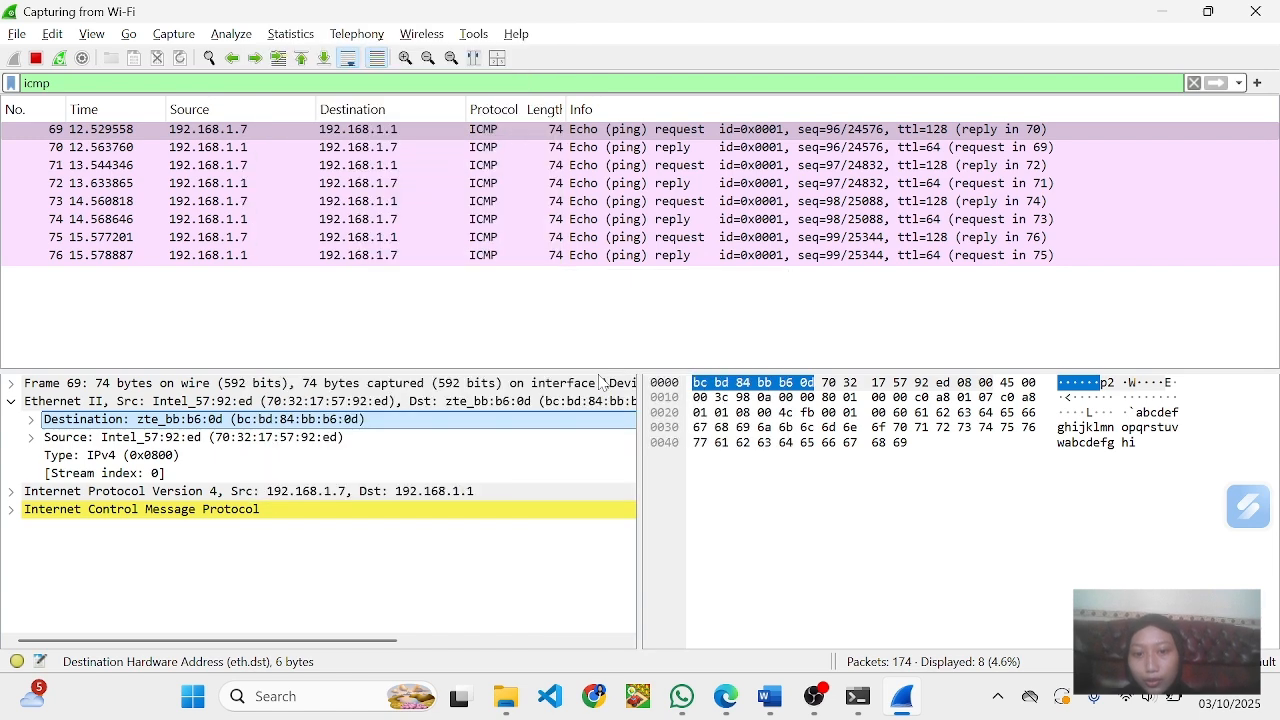
{"action": "key", "text": "alt+Tab"}
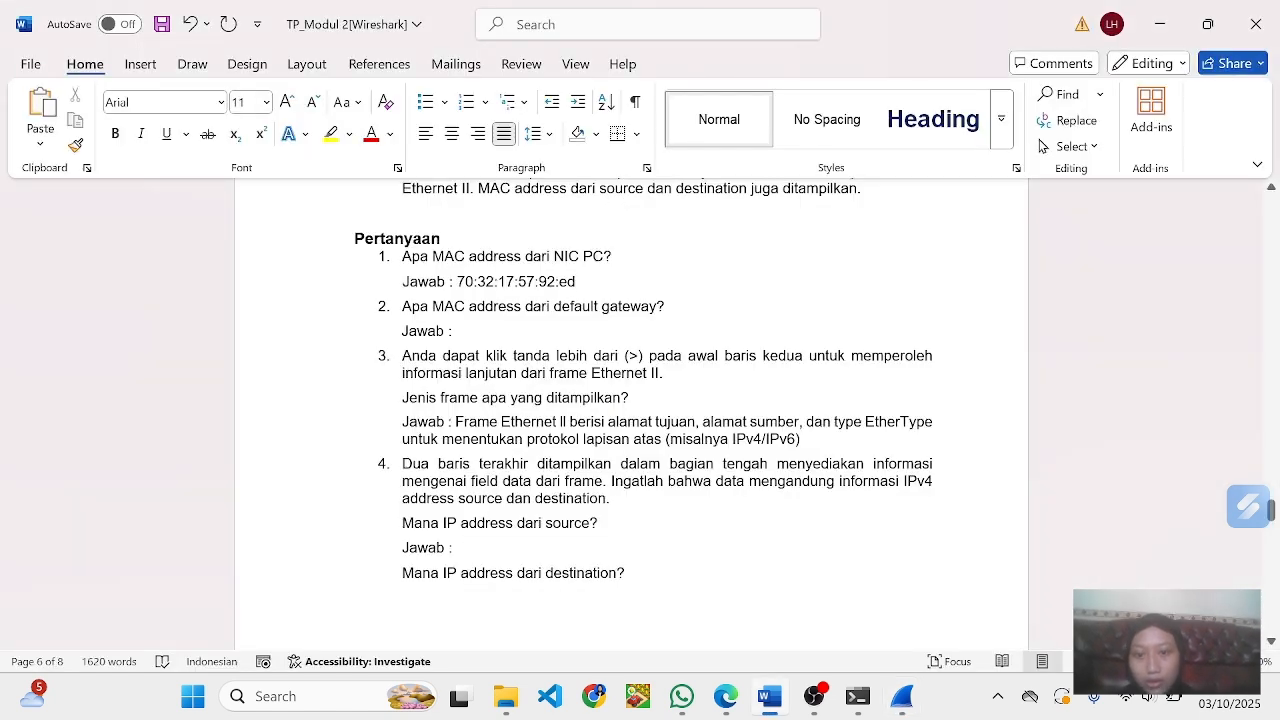
{"action": "key", "text": "ctrl+v"}
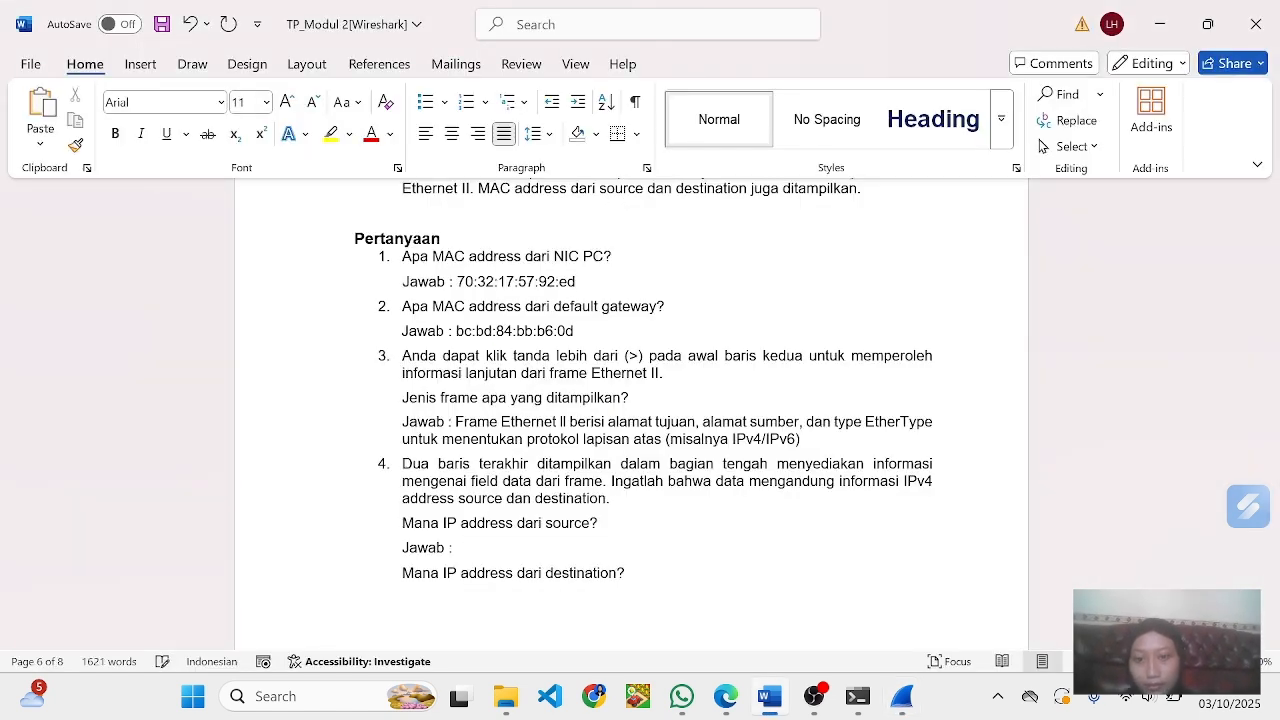
- Read question 4 in Word, switch to Wireshark and examine the source IP address of the first Echo (ping) request
{"action": "scroll", "coordinate": [640, 400], "scroll_direction": "down", "scroll_amount": 1}
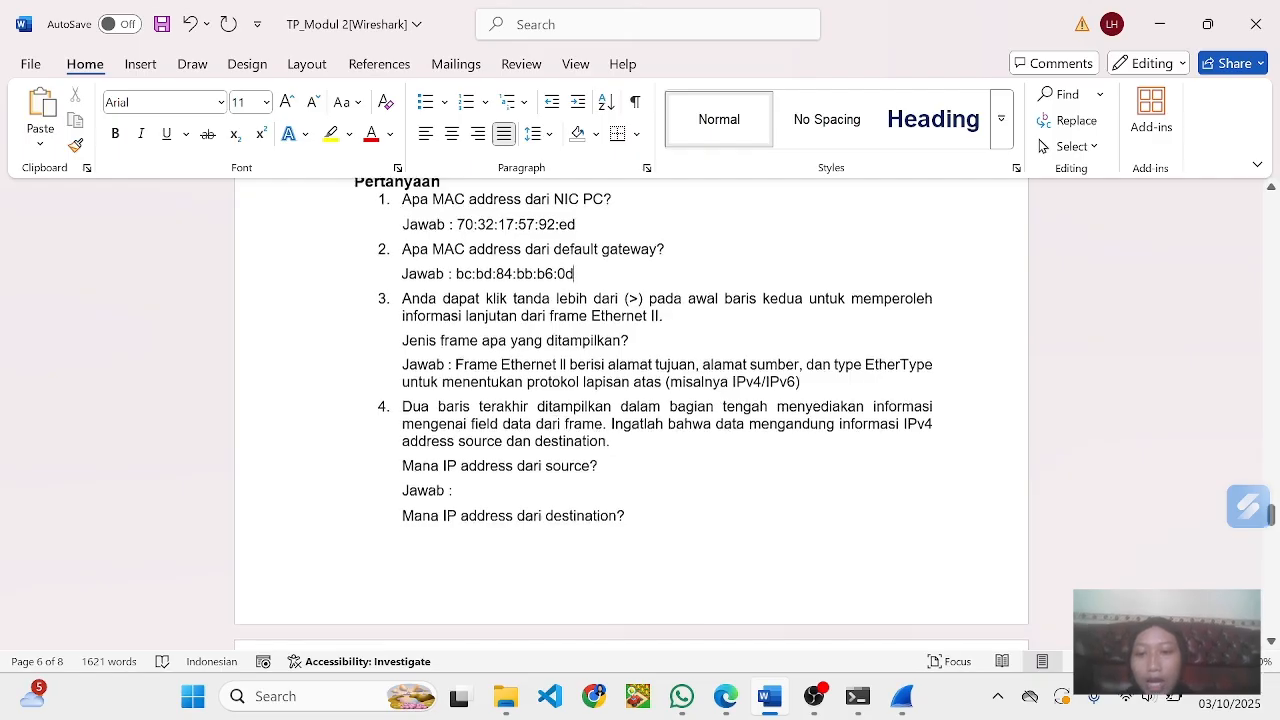
{"action": "scroll", "coordinate": [632, 414], "scroll_direction": "down", "scroll_amount": 3}
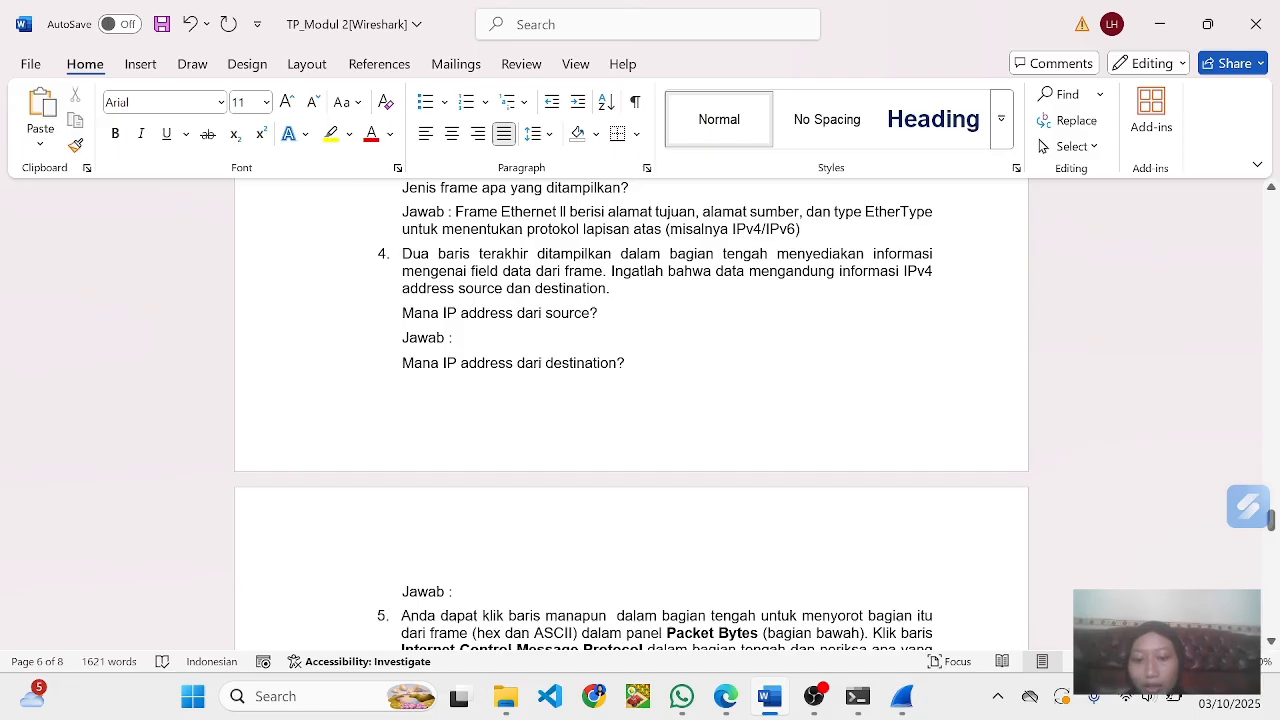
{"action": "left_click", "coordinate": [900, 698]}
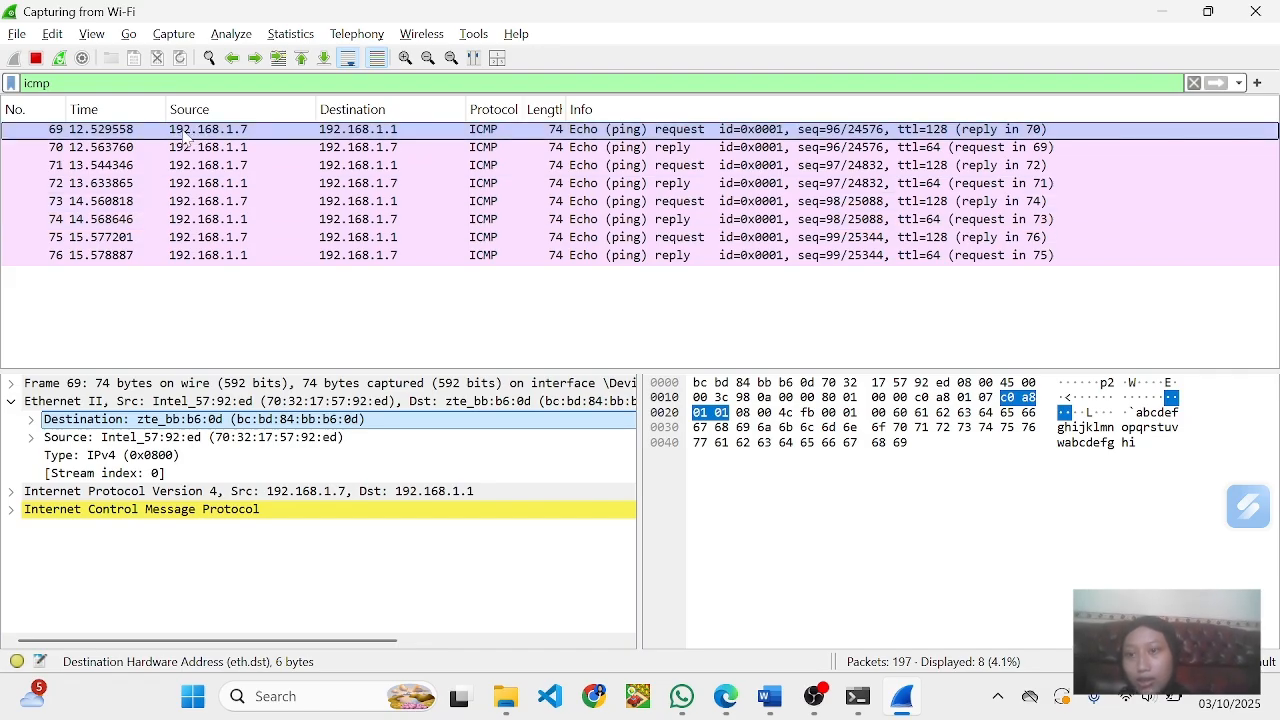
{"action": "left_click", "coordinate": [185, 138]}
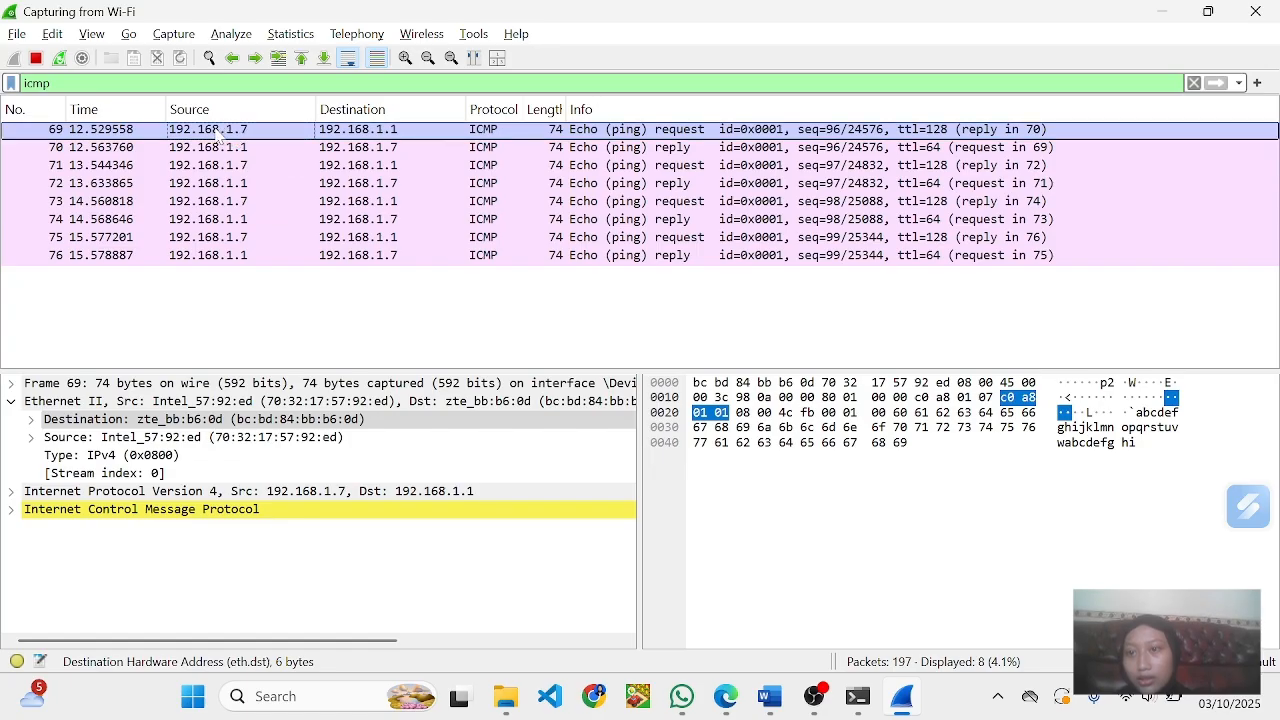
{"action": "right_click", "coordinate": [214, 135]}
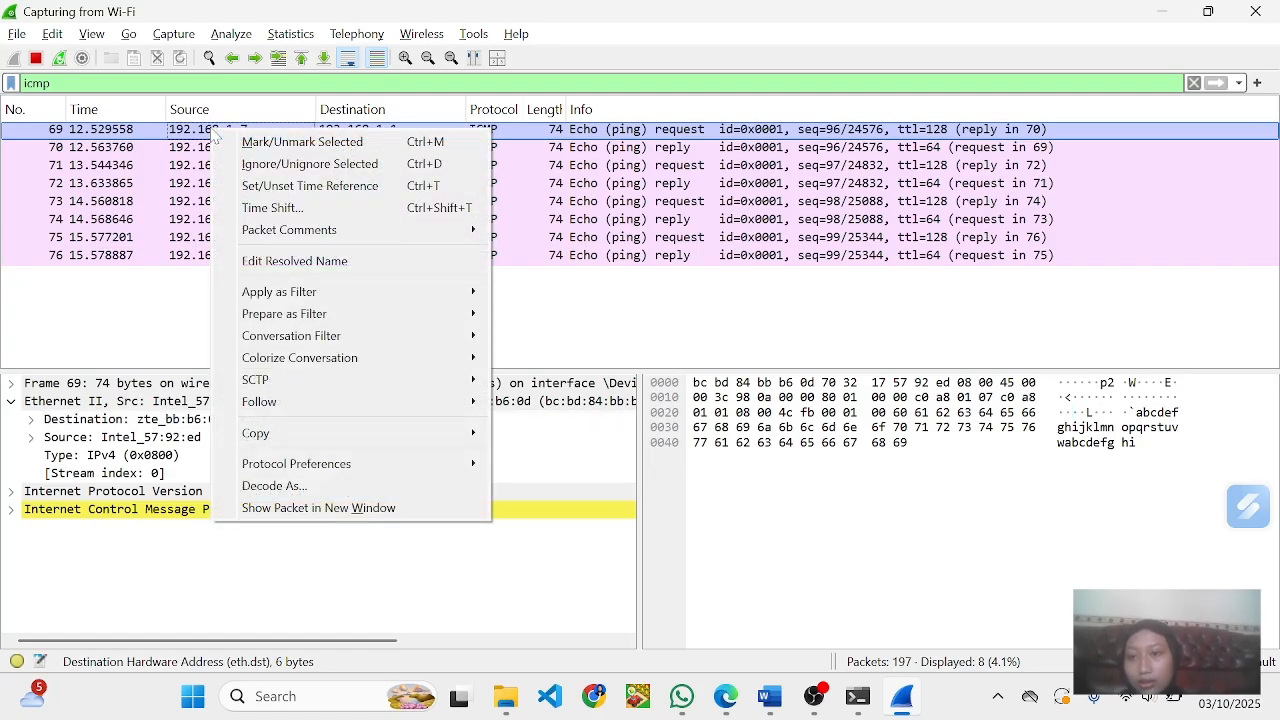
{"action": "mouse_move", "coordinate": [287, 438]}
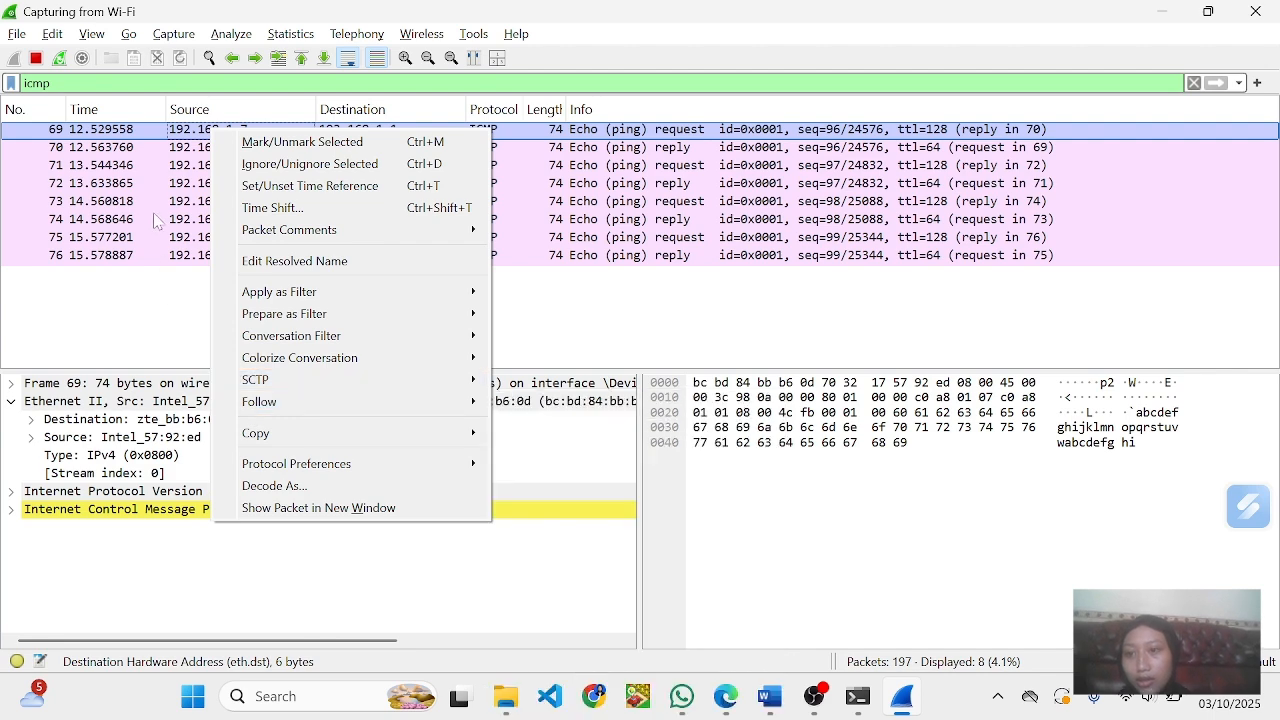
{"action": "left_click", "coordinate": [168, 300]}
{"action": "left_click", "coordinate": [168, 300]}
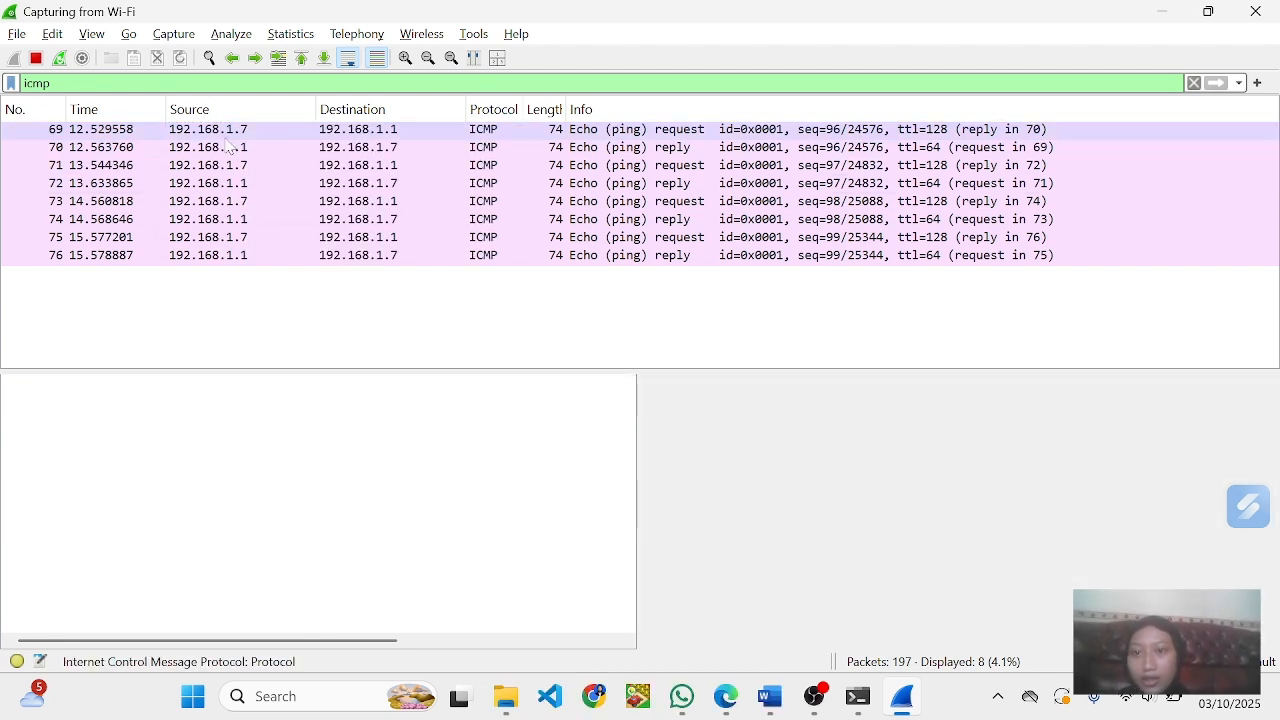
{"action": "left_click", "coordinate": [170, 140]}
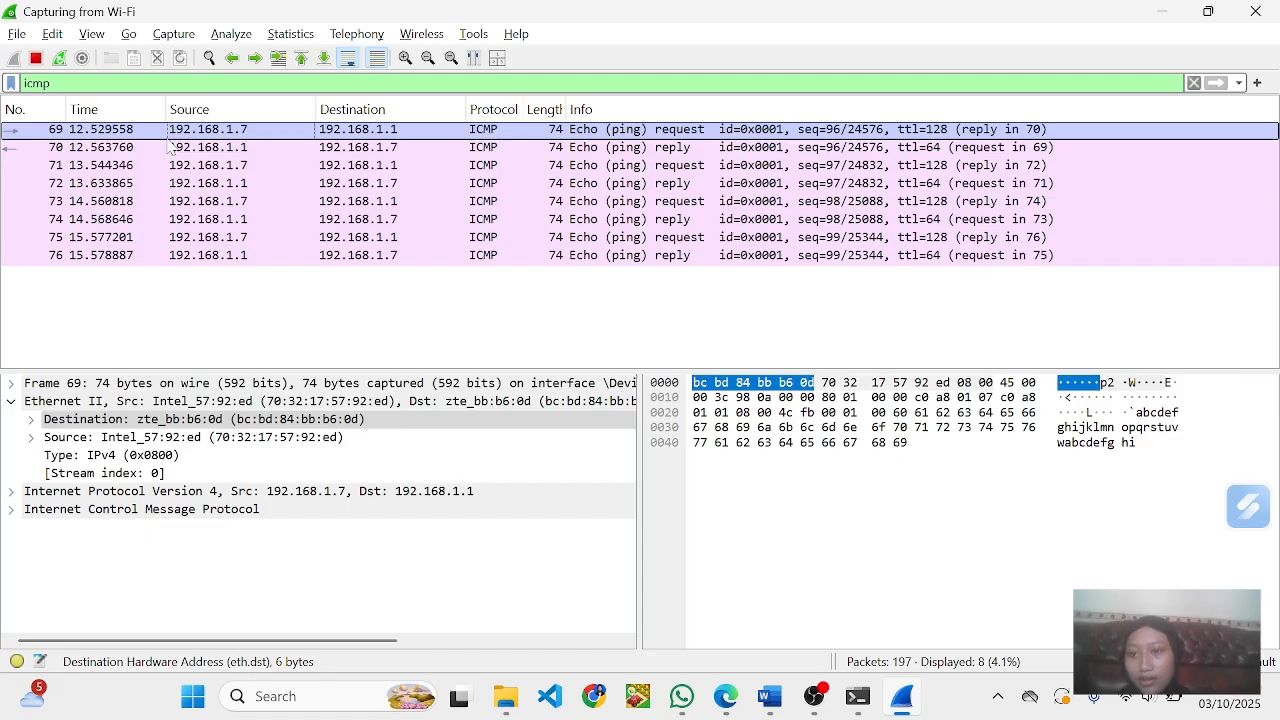
- Switch to Word and look through the earlier exercise and the remaining questions, returning to question 4 under Langkah 6
{"action": "key", "text": "alt+Tab"}
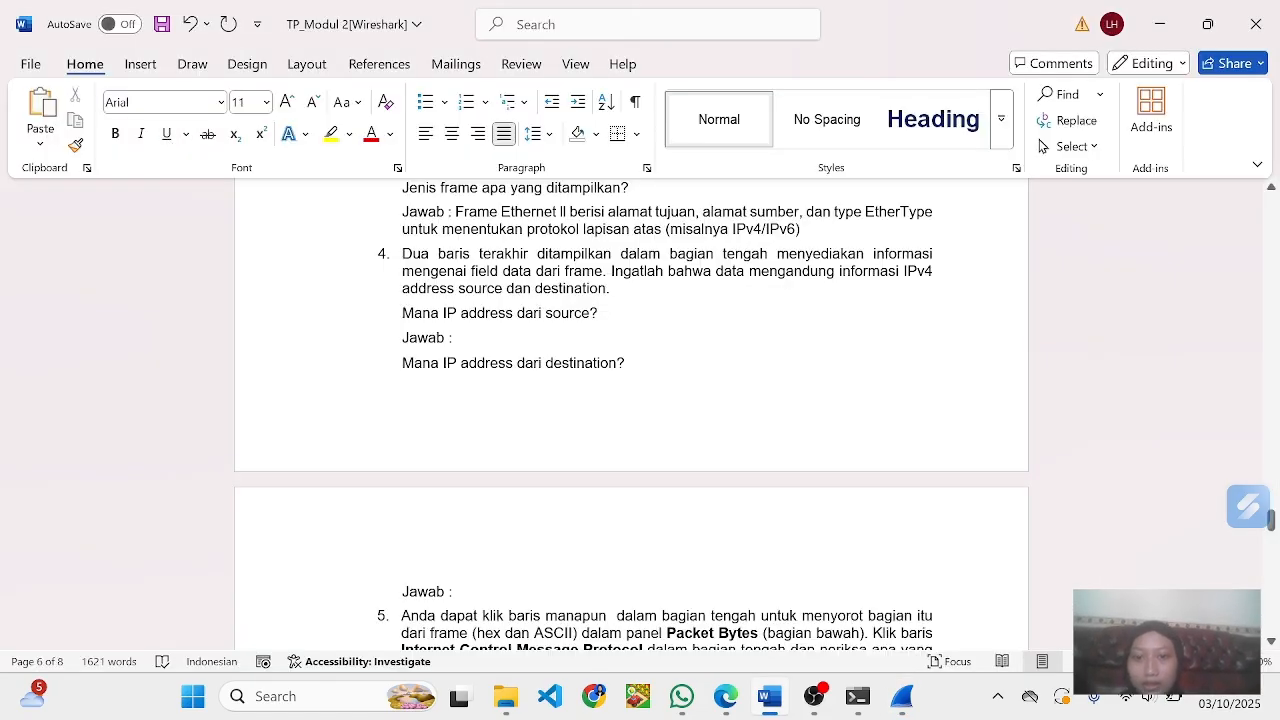
{"action": "scroll", "coordinate": [631, 415], "scroll_direction": "up", "scroll_amount": 8}
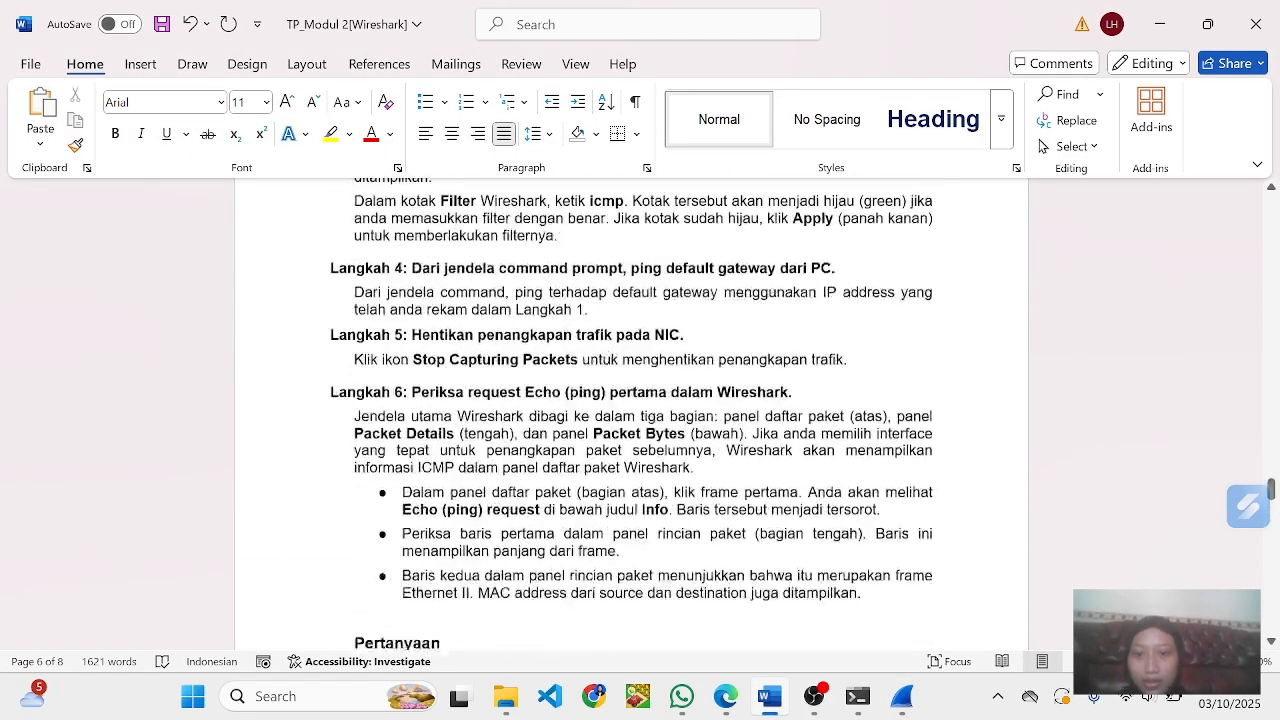
{"action": "scroll", "coordinate": [511, 262], "scroll_direction": "up", "scroll_amount": 10}
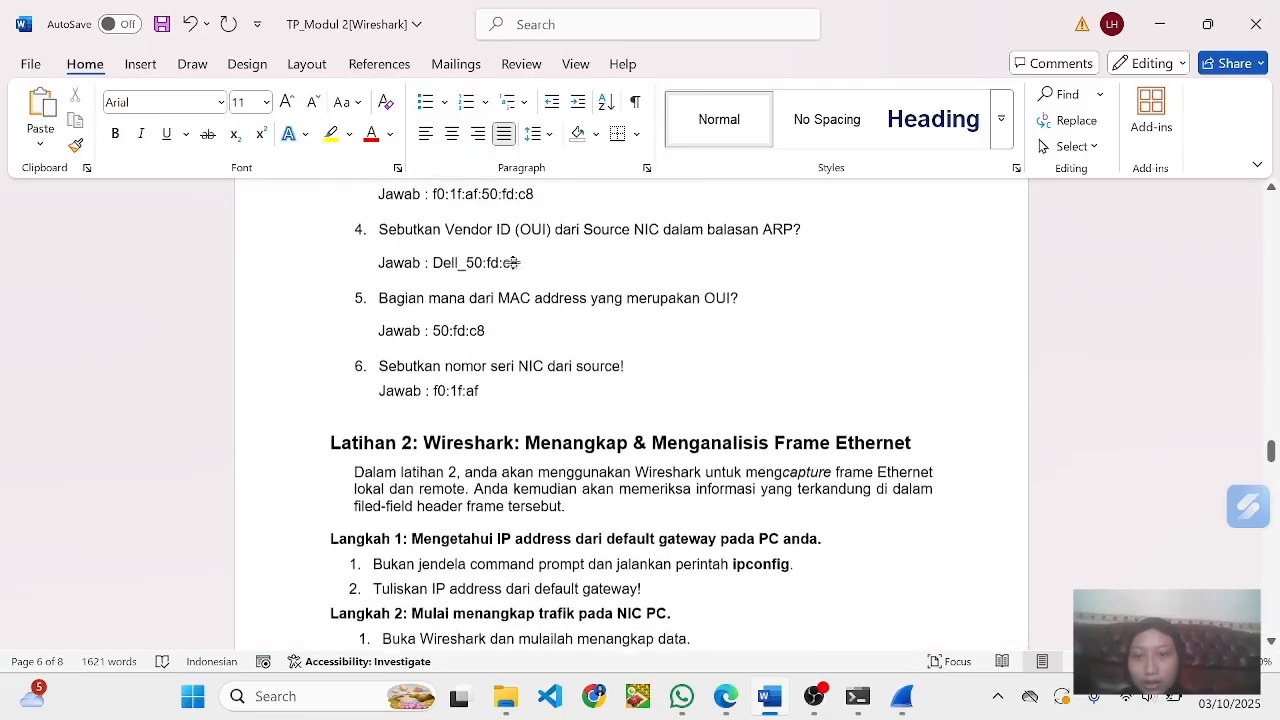
{"action": "scroll", "coordinate": [511, 262], "scroll_direction": "up", "scroll_amount": 3}
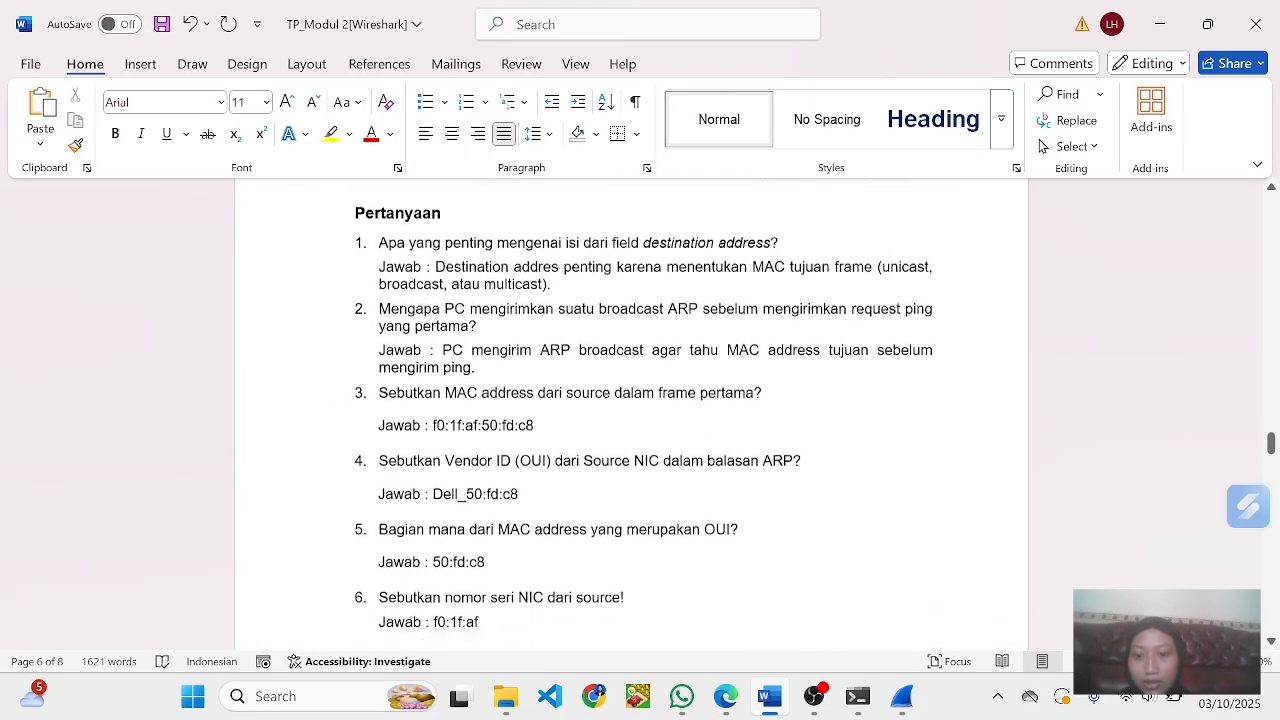
{"action": "scroll", "coordinate": [513, 262], "scroll_direction": "down", "scroll_amount": 5}
{"action": "scroll", "coordinate": [513, 262], "scroll_direction": "up", "scroll_amount": 9}
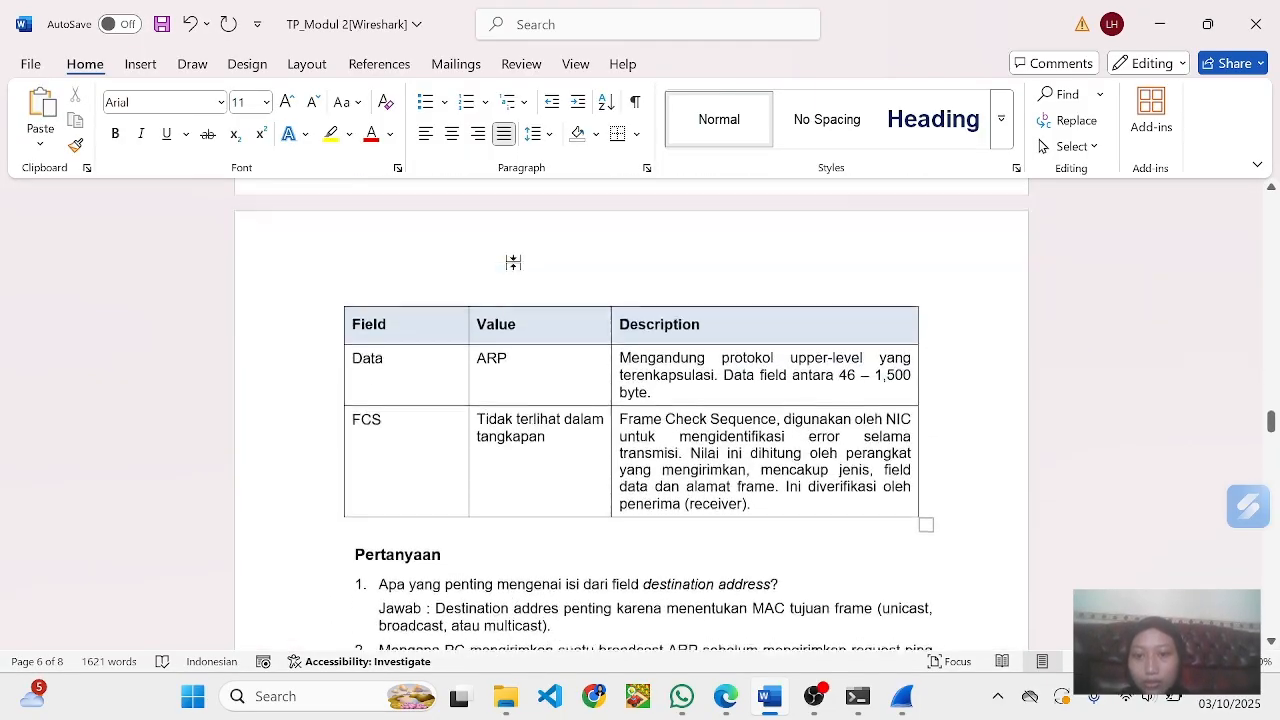
{"action": "scroll", "coordinate": [513, 262], "scroll_direction": "up", "scroll_amount": 8}
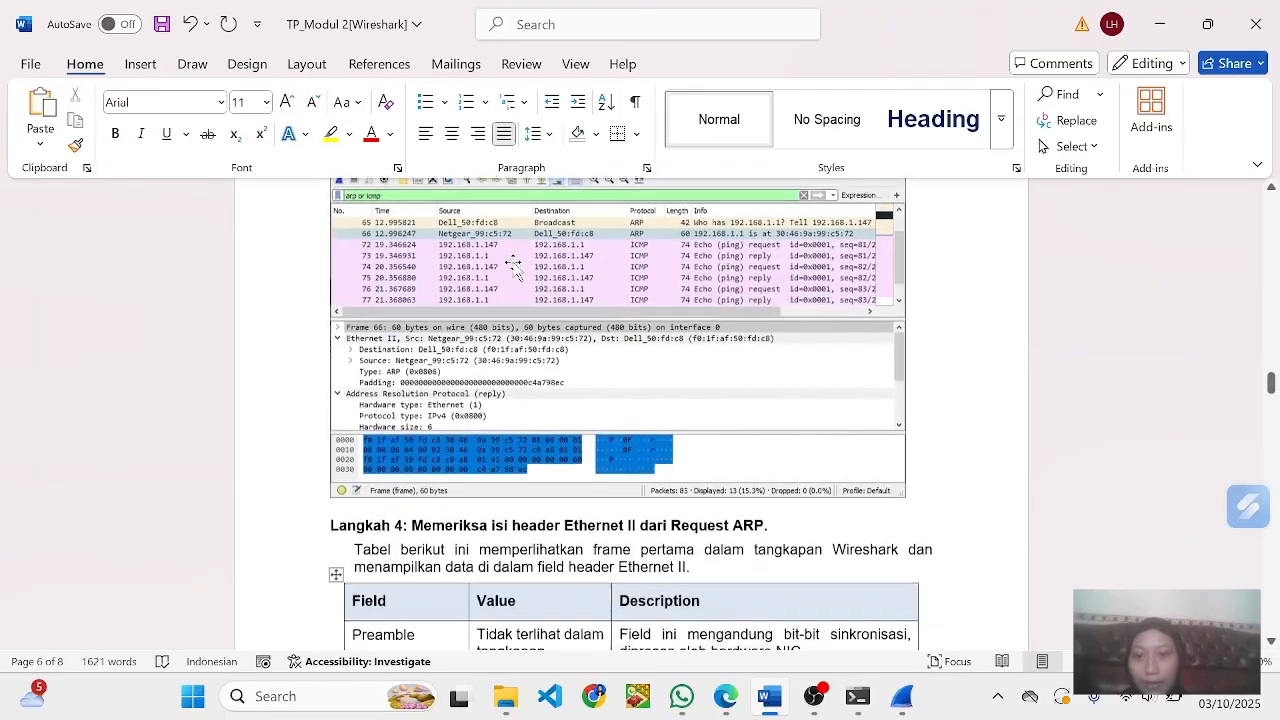
{"action": "scroll", "coordinate": [513, 268], "scroll_direction": "down", "scroll_amount": 15}
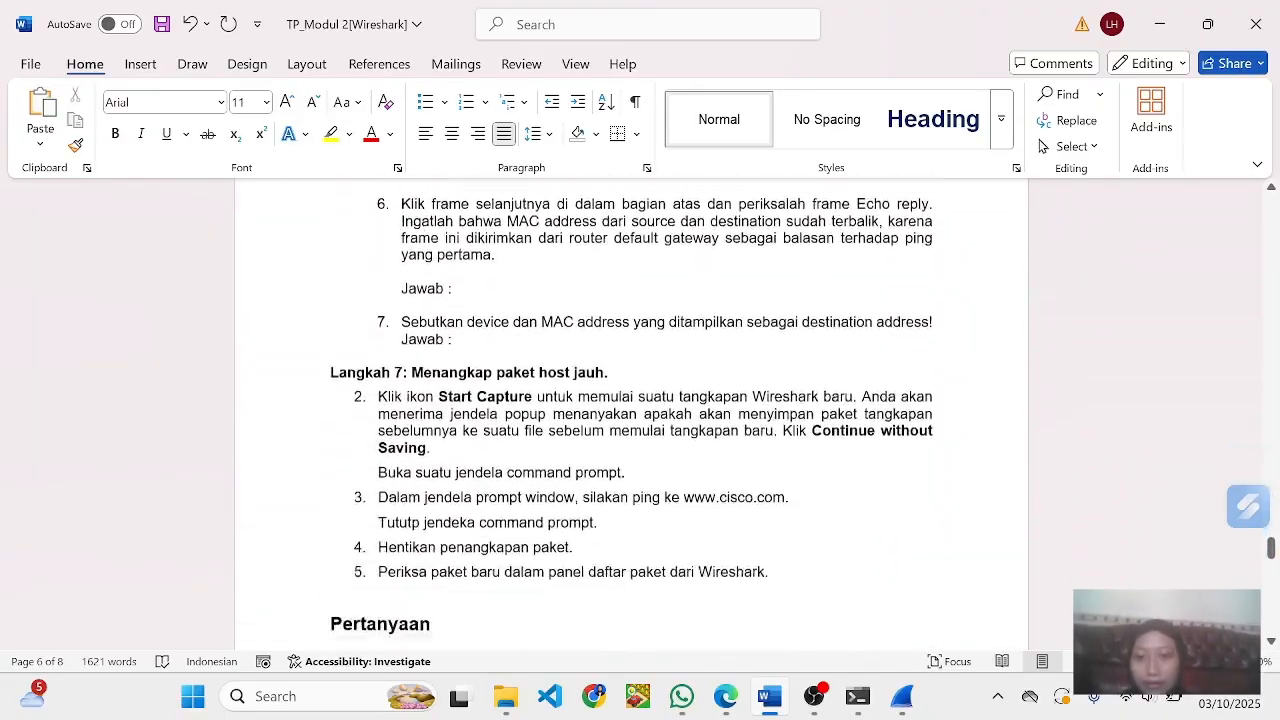
{"action": "scroll", "coordinate": [513, 262], "scroll_direction": "up", "scroll_amount": 5}
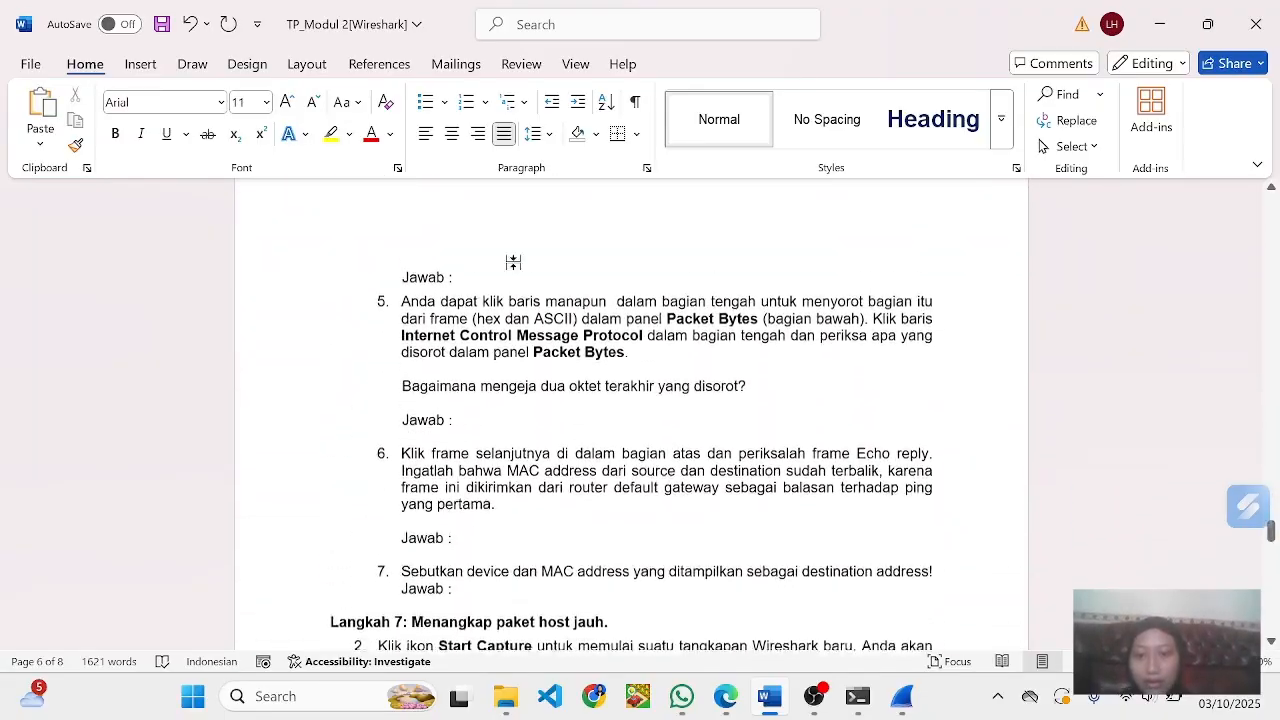
{"action": "scroll", "coordinate": [513, 262], "scroll_direction": "up", "scroll_amount": 10}
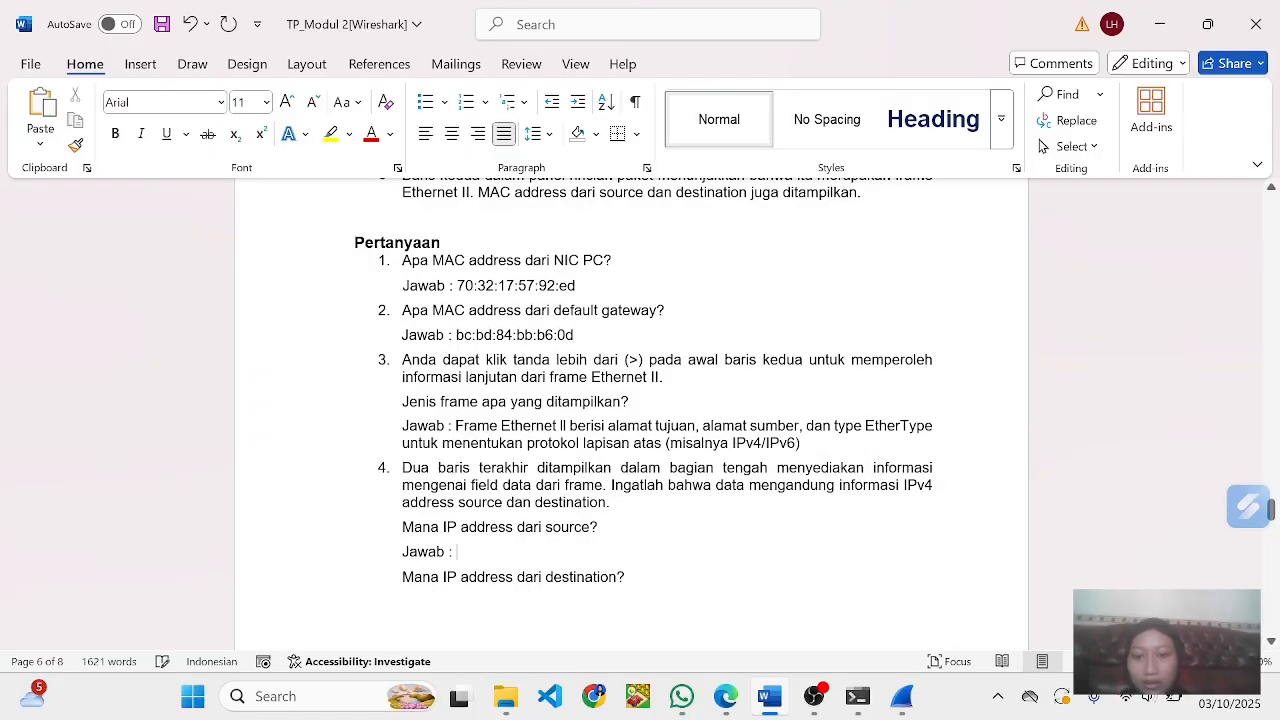
- Enter 192.168.1.7 as question 4's source IP address answer, checking it against frame 69 in Wireshark
{"action": "type", "text": "19"}
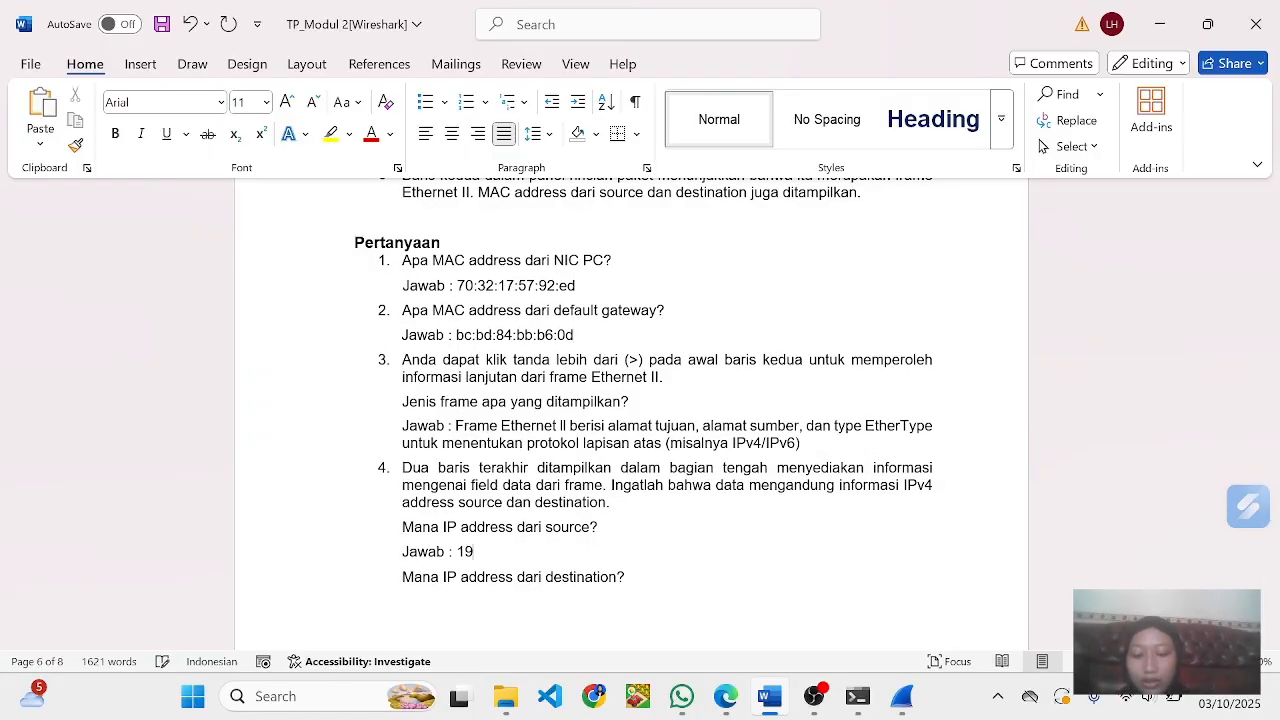
{"action": "type", "text": "2."}
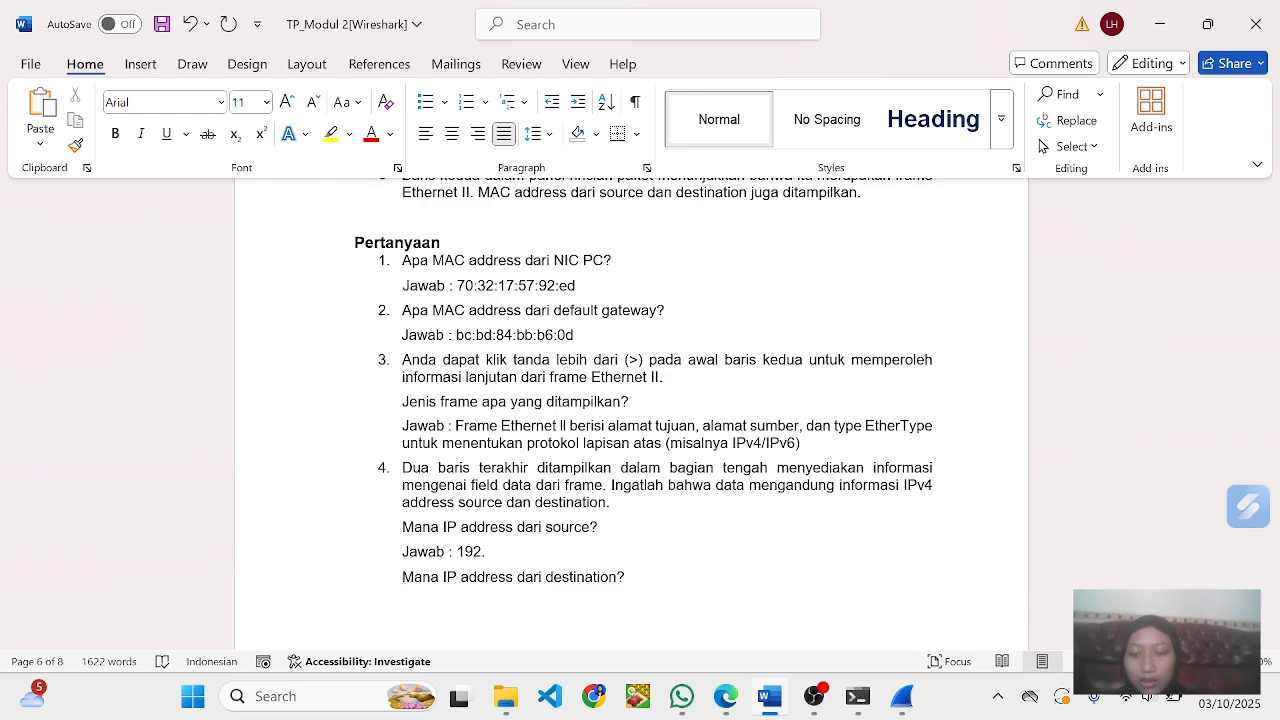
{"action": "key", "text": "alt"}
{"action": "key", "text": "alt+Tab"}
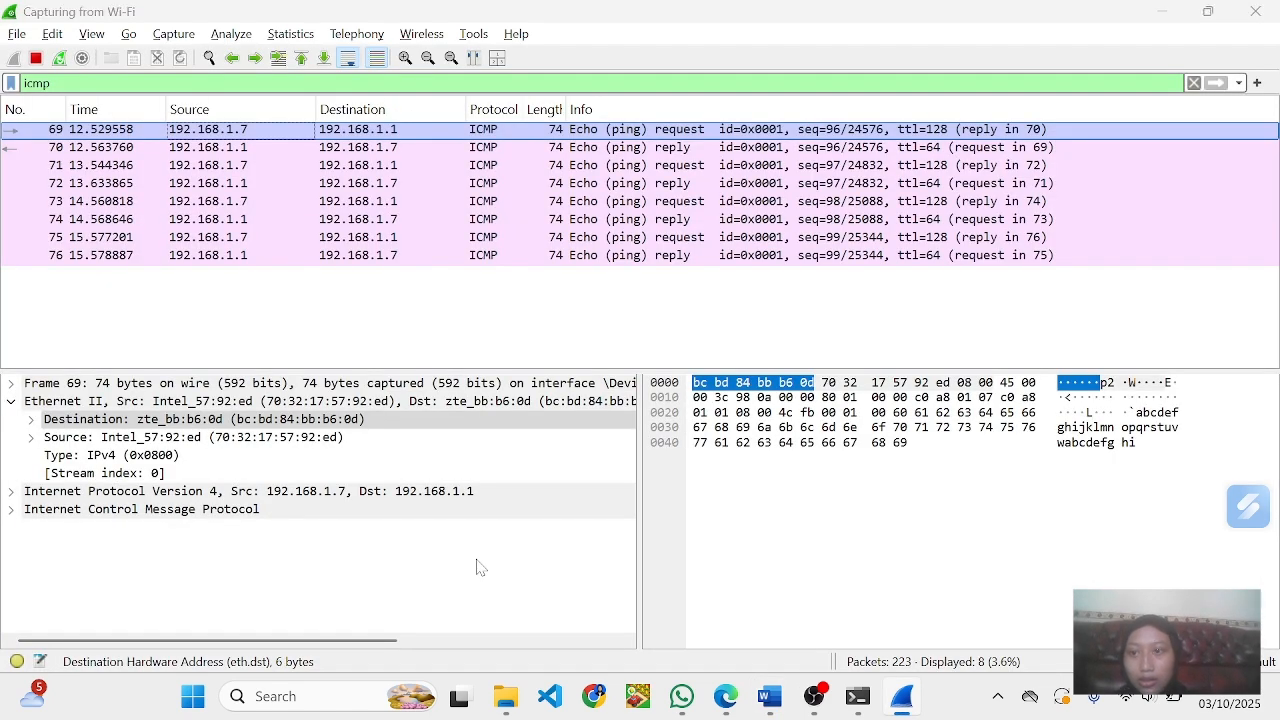
{"action": "key", "text": "alt+Tab"}
{"action": "type", "text": "1"}
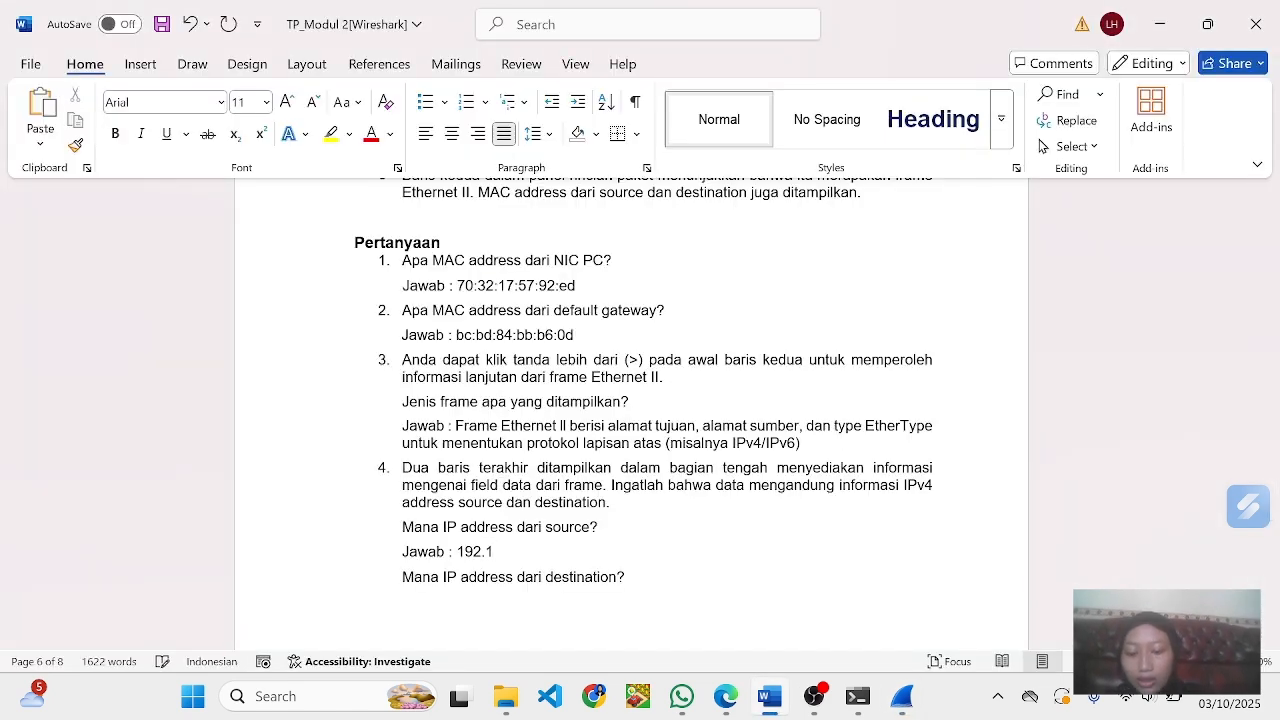
{"action": "type", "text": "68"}
{"action": "key", "text": "alt+Tab"}
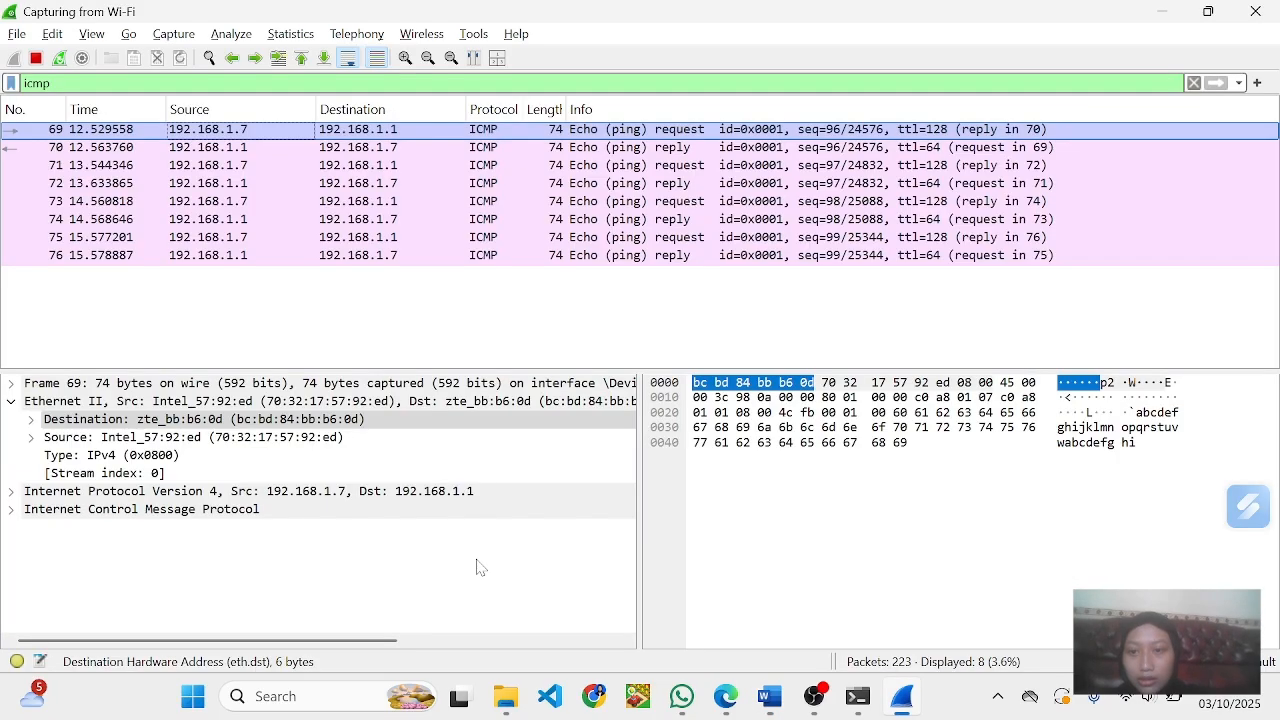
{"action": "key", "text": "alt+Tab"}
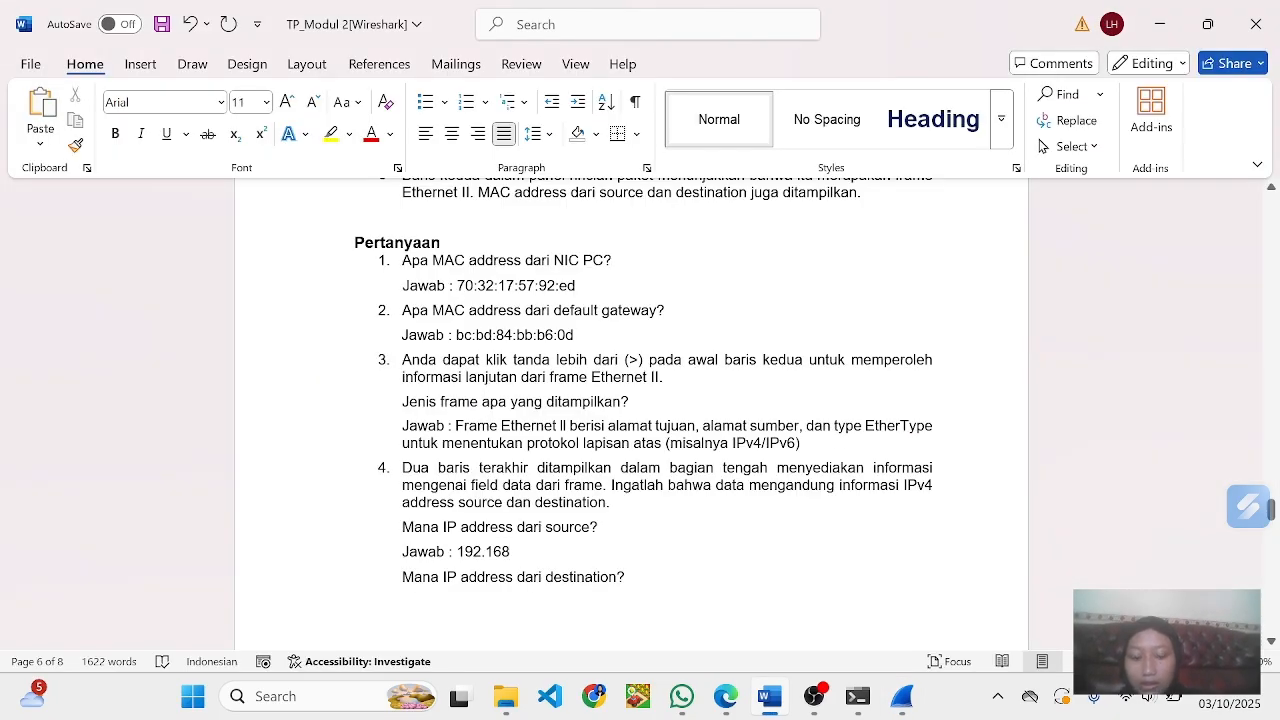
{"action": "type", "text": "."}
{"action": "type", "text": "1.7"}
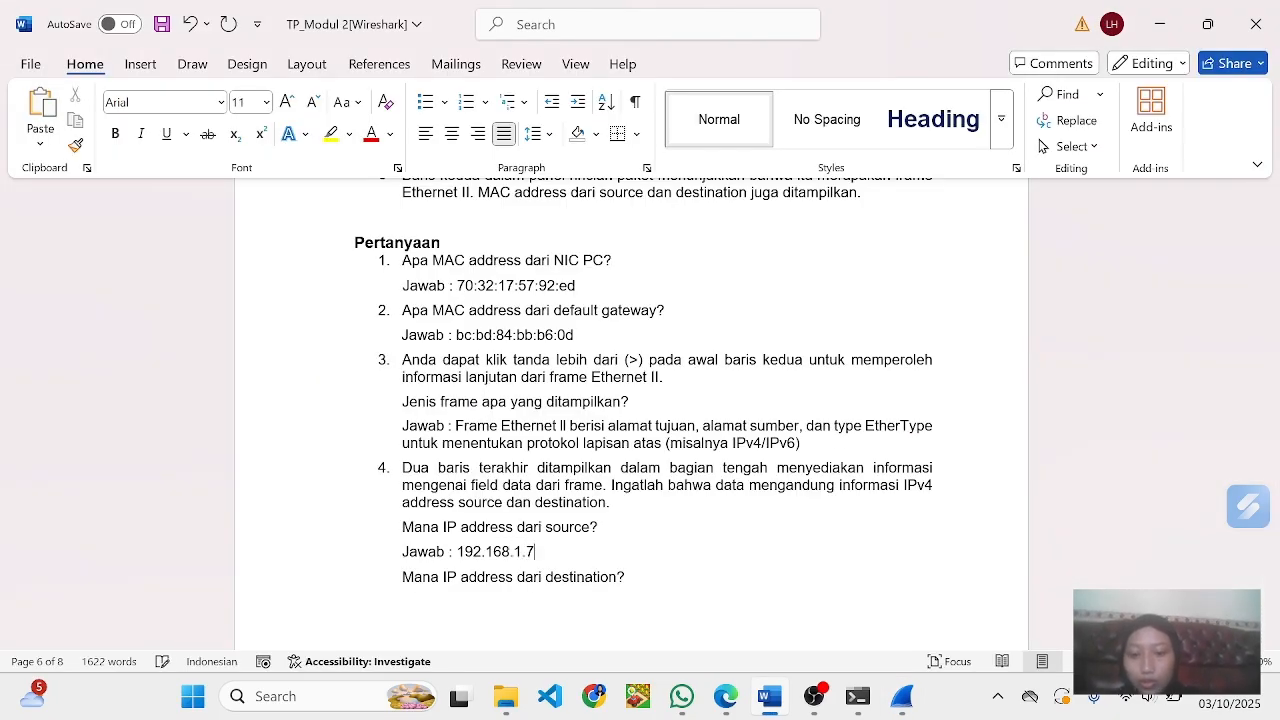
- Copy question 4's source IP answer to its destination answer line, change it to 192.168.1.1, and add a blank line below
{"action": "scroll", "coordinate": [630, 400], "scroll_direction": "down", "scroll_amount": 2}
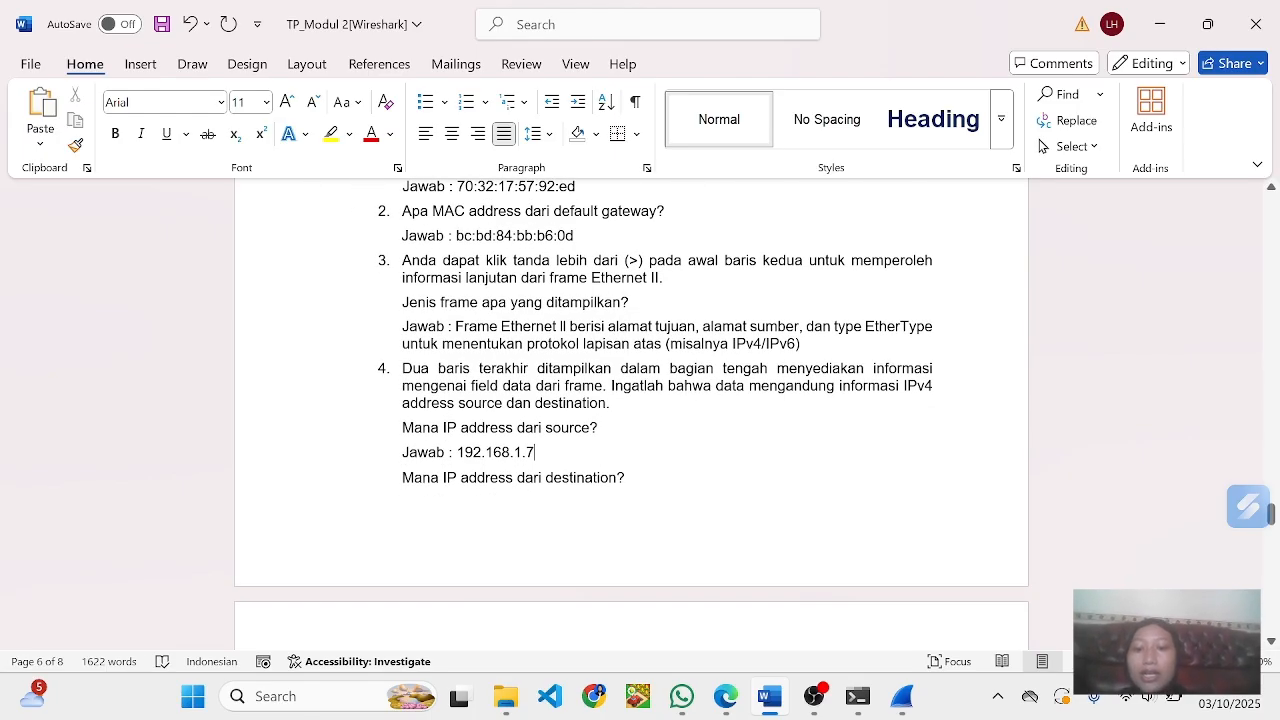
{"action": "scroll", "coordinate": [630, 415], "scroll_direction": "down", "scroll_amount": 4}
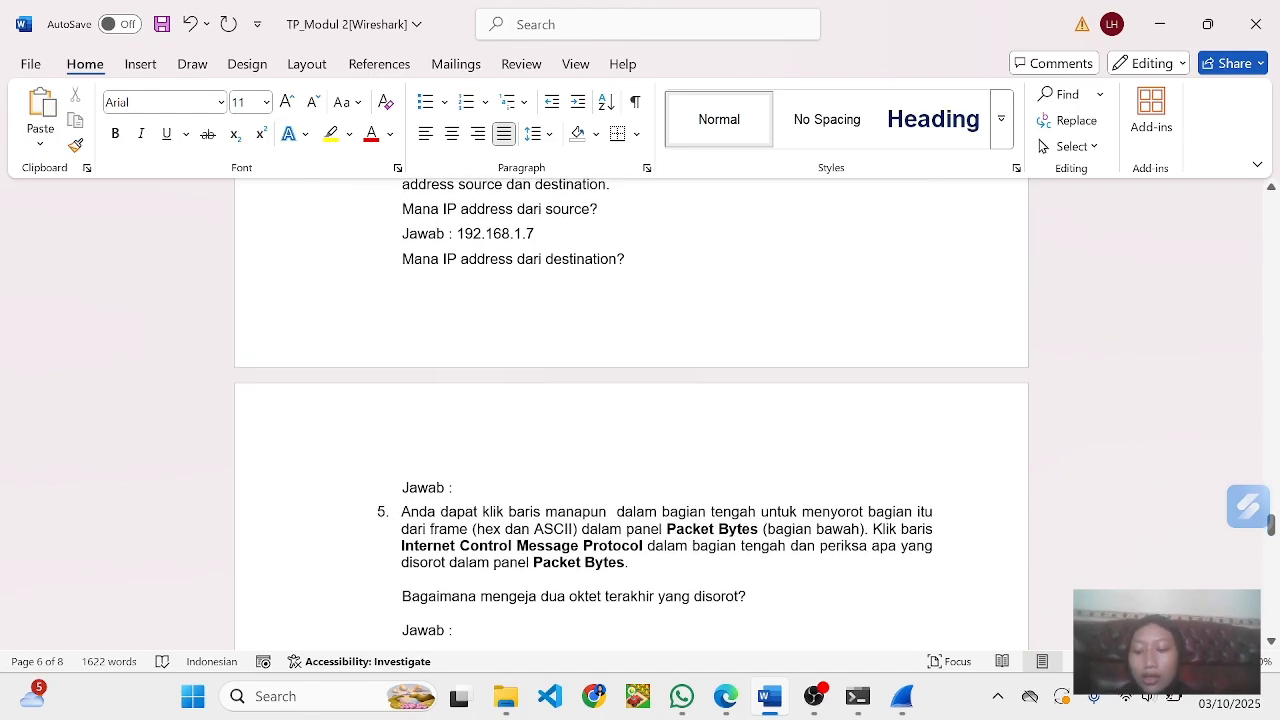
{"action": "key", "text": "alt+Tab"}
{"action": "key", "text": "alt+Tab"}
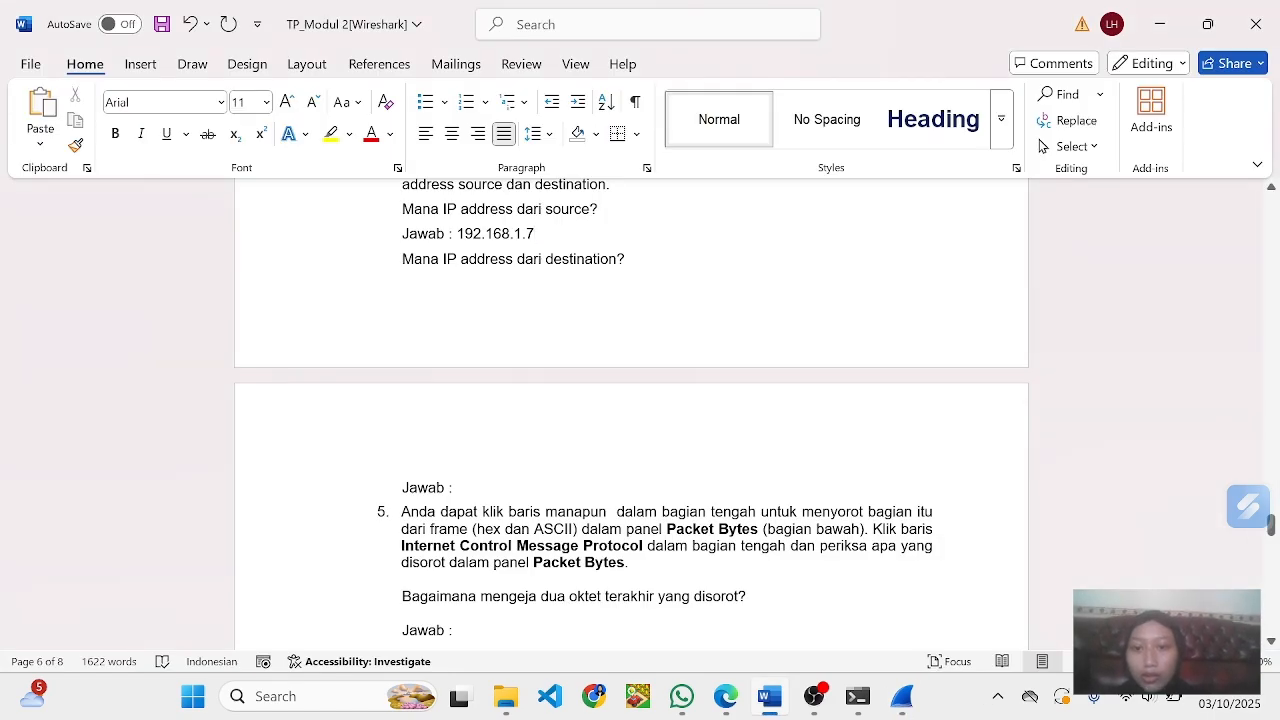
{"action": "left_click_drag", "start_coordinate": [457, 233], "coordinate": [572, 233]}
{"action": "key", "text": "ctrl+c"}
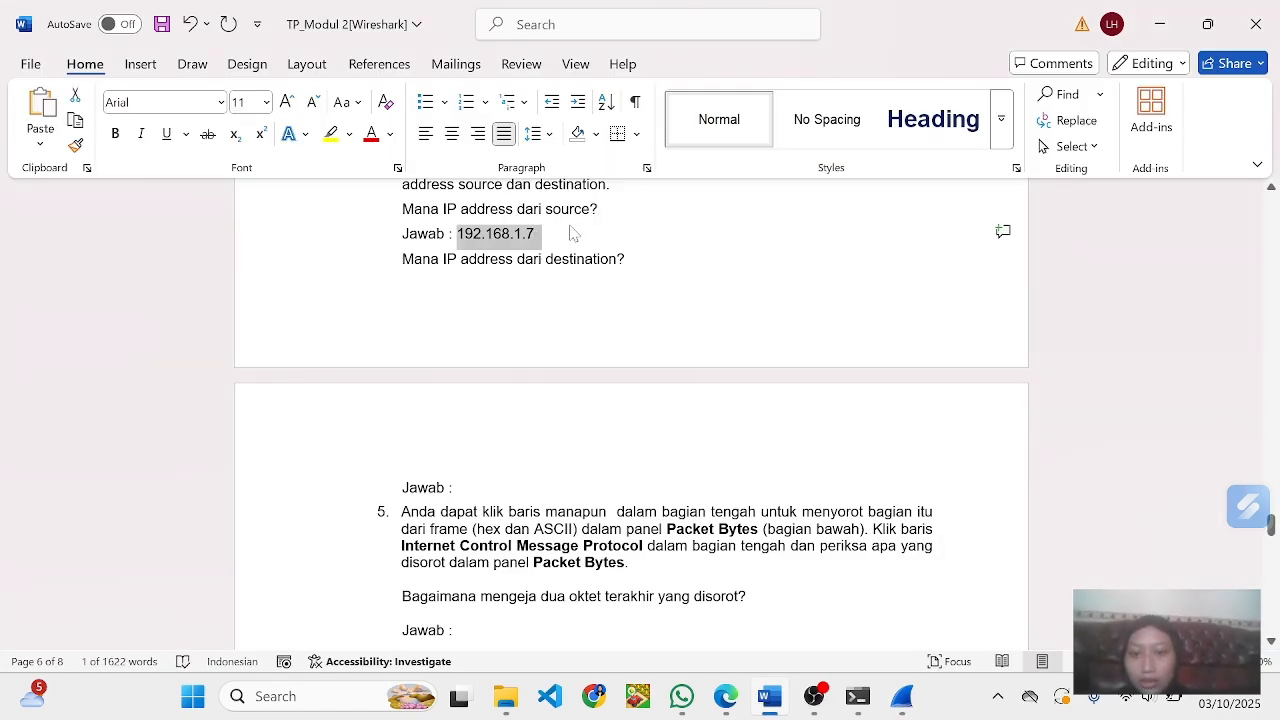
{"action": "left_click", "coordinate": [572, 233]}
{"action": "scroll", "coordinate": [572, 233], "scroll_direction": "down", "scroll_amount": 4}
{"action": "left_click", "coordinate": [494, 276]}
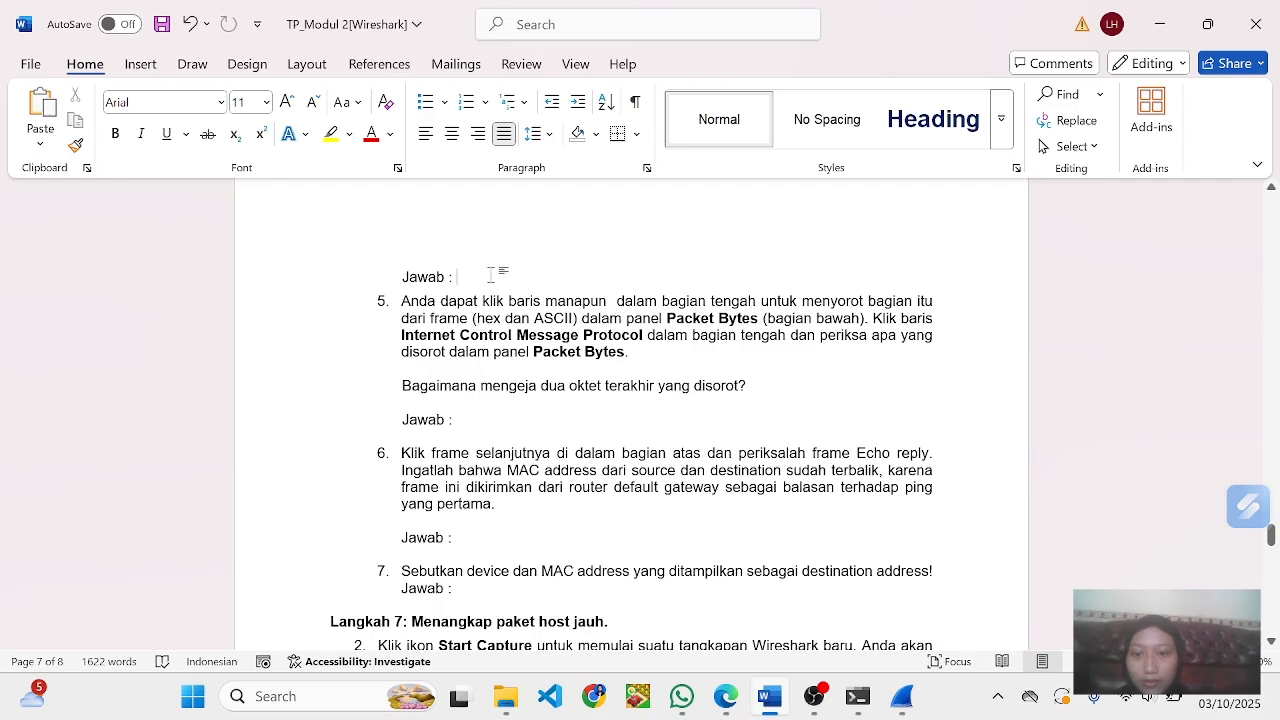
{"action": "key", "text": "ctrl+v"}
{"action": "key", "text": "BackSpace"}
{"action": "key", "text": "BackSpace"}
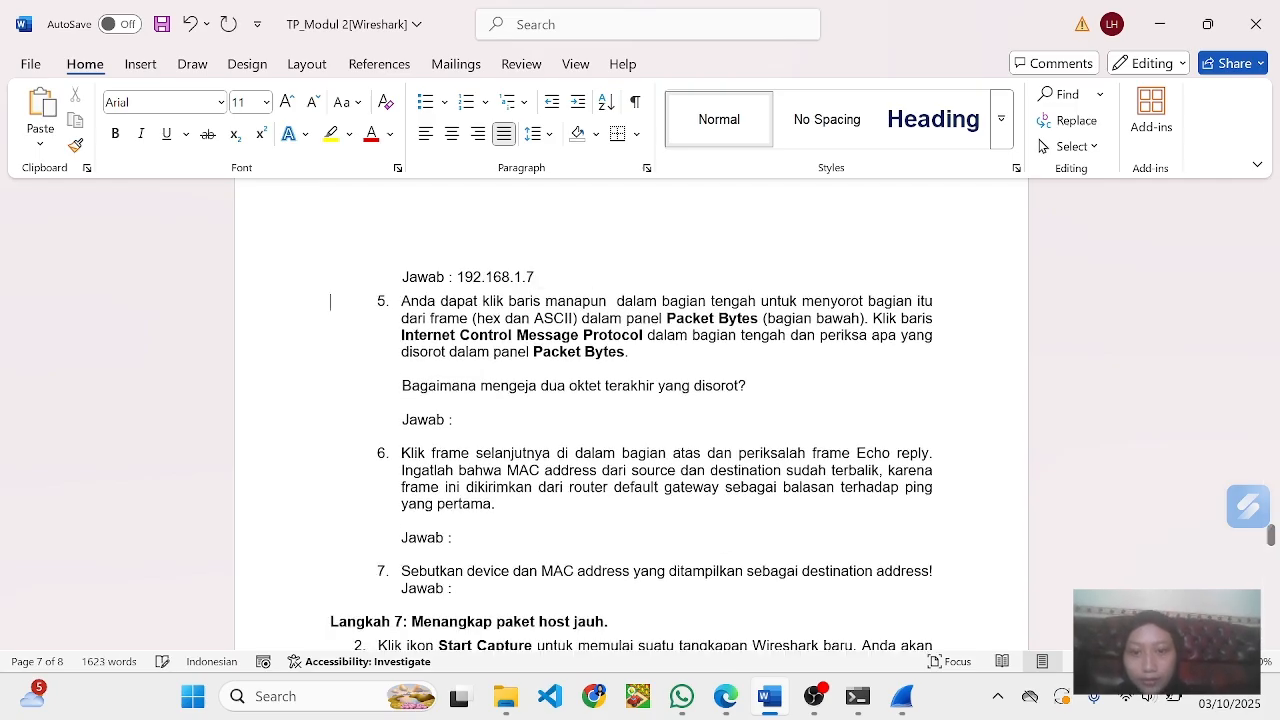
{"action": "type", "text": "1"}
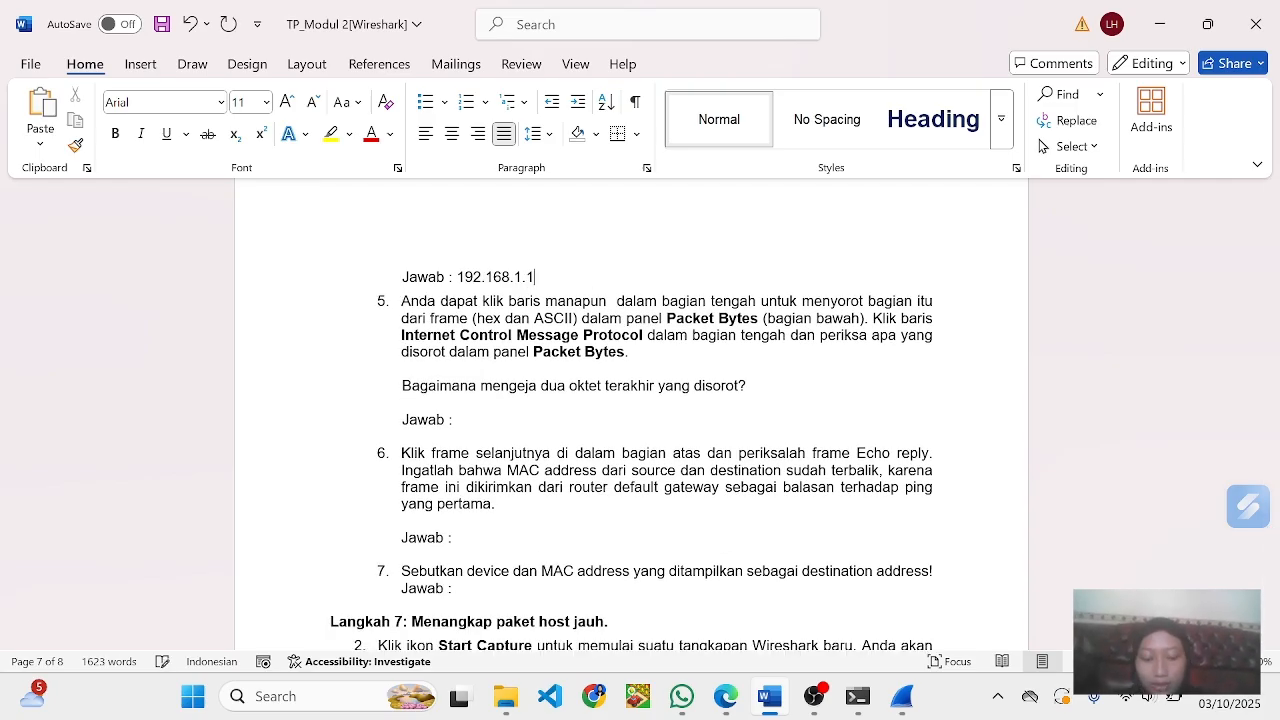
{"action": "key", "text": "Return"}
{"action": "key", "text": "alt+Tab"}
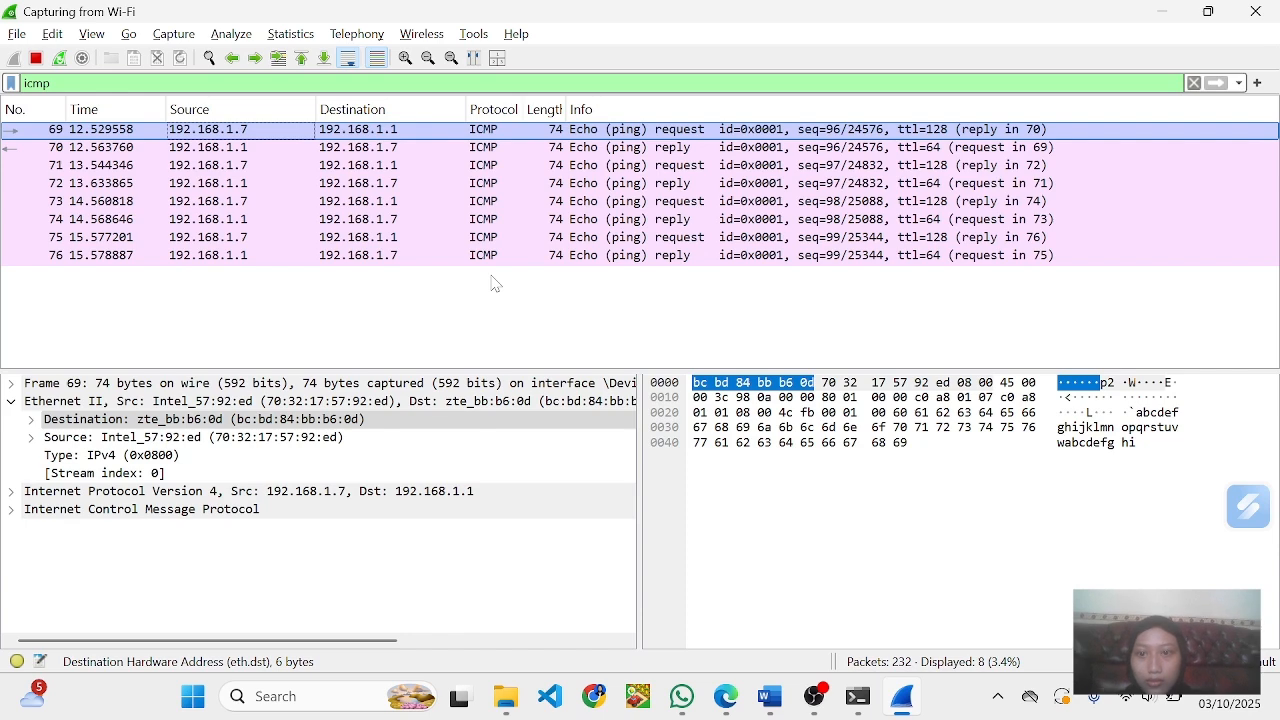
{"action": "key", "text": "alt+Tab"}
{"action": "scroll", "coordinate": [478, 338], "scroll_direction": "up", "scroll_amount": 4}
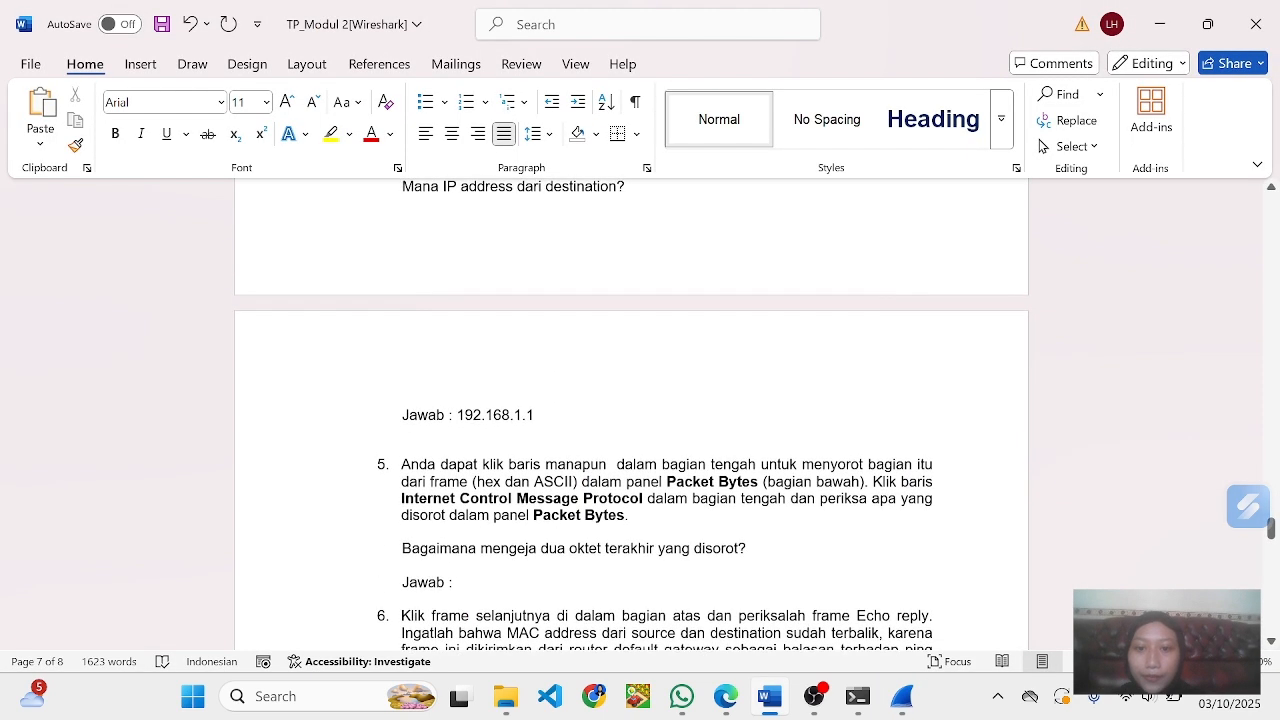
- Read question 5, switch to Wireshark, expand Internet Control Message Protocol and its Data section in frame 69, and select the Data value
{"action": "scroll", "coordinate": [478, 338], "scroll_direction": "down", "scroll_amount": 3}
{"action": "scroll", "coordinate": [632, 413], "scroll_direction": "down", "scroll_amount": 2}
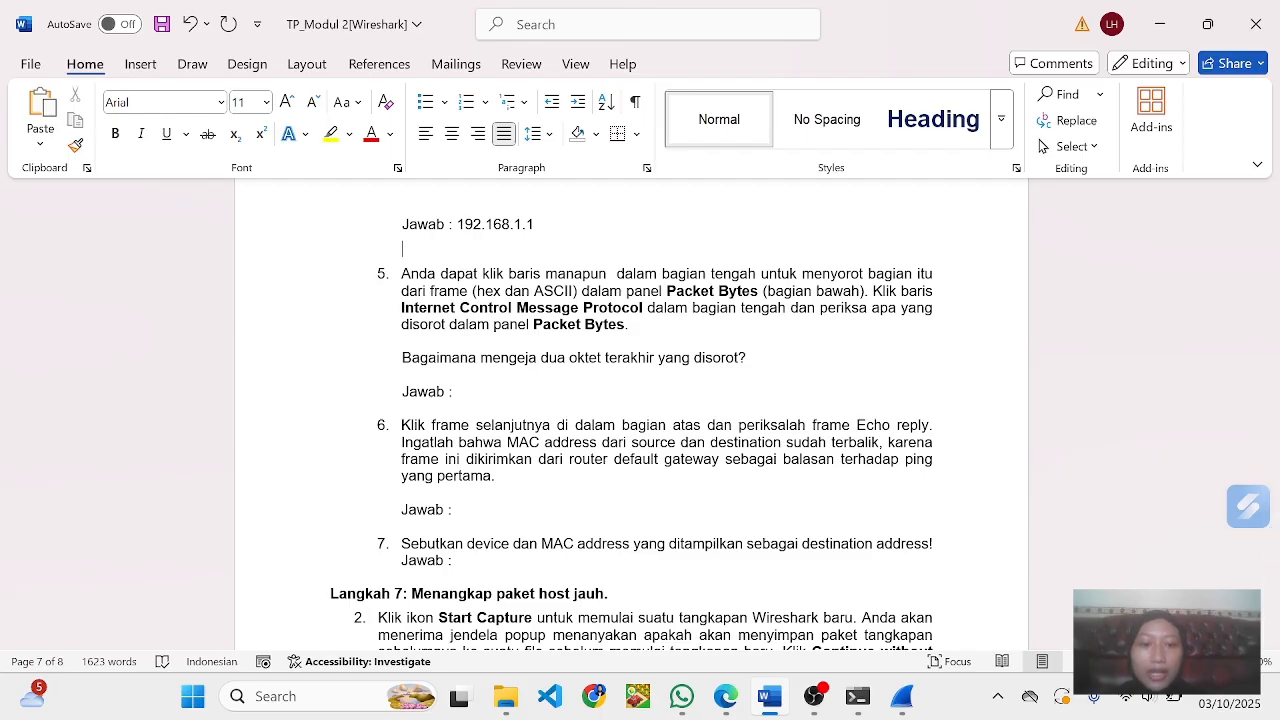
{"action": "scroll", "coordinate": [640, 420], "scroll_direction": "down", "scroll_amount": 1}
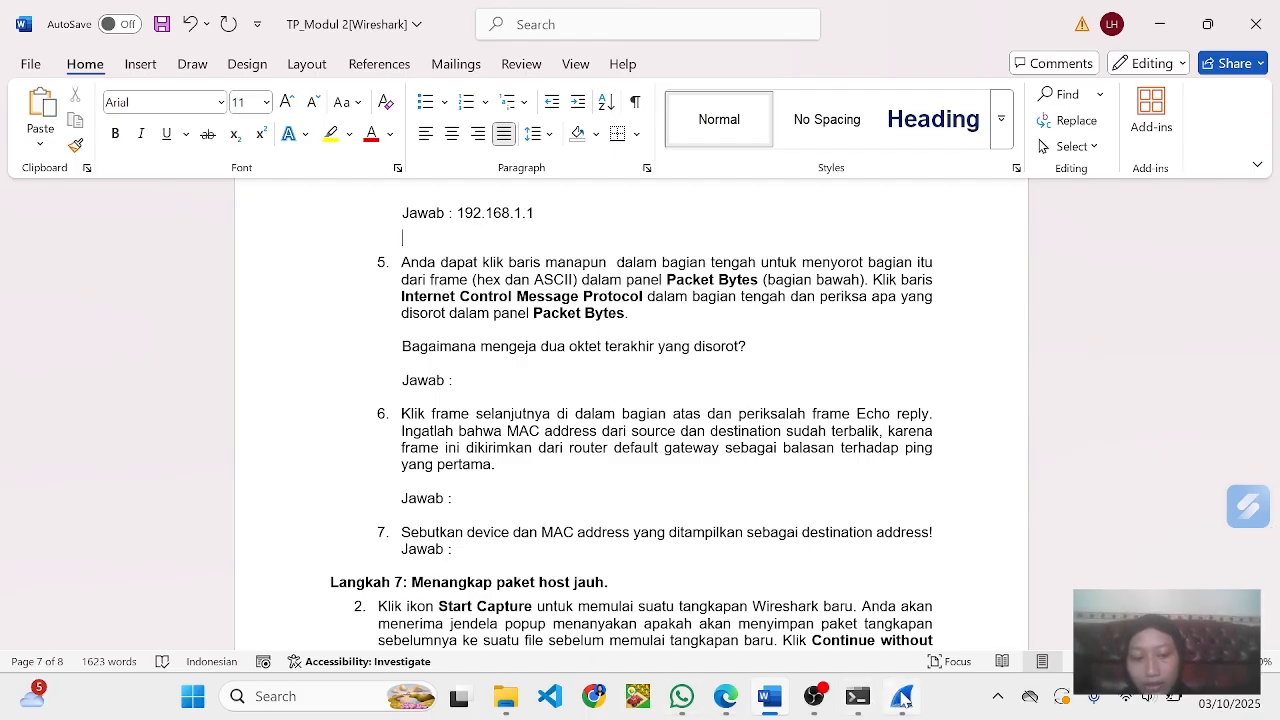
{"action": "left_click", "coordinate": [903, 698]}
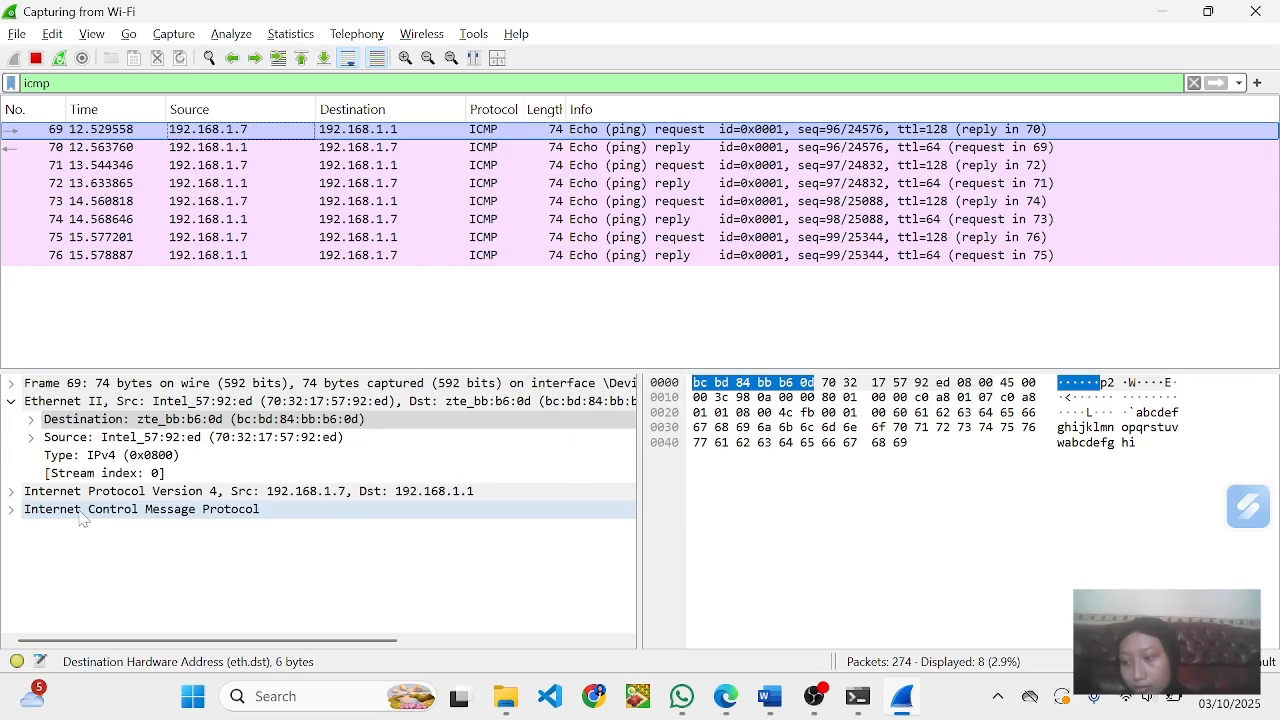
{"action": "left_click", "coordinate": [12, 511]}
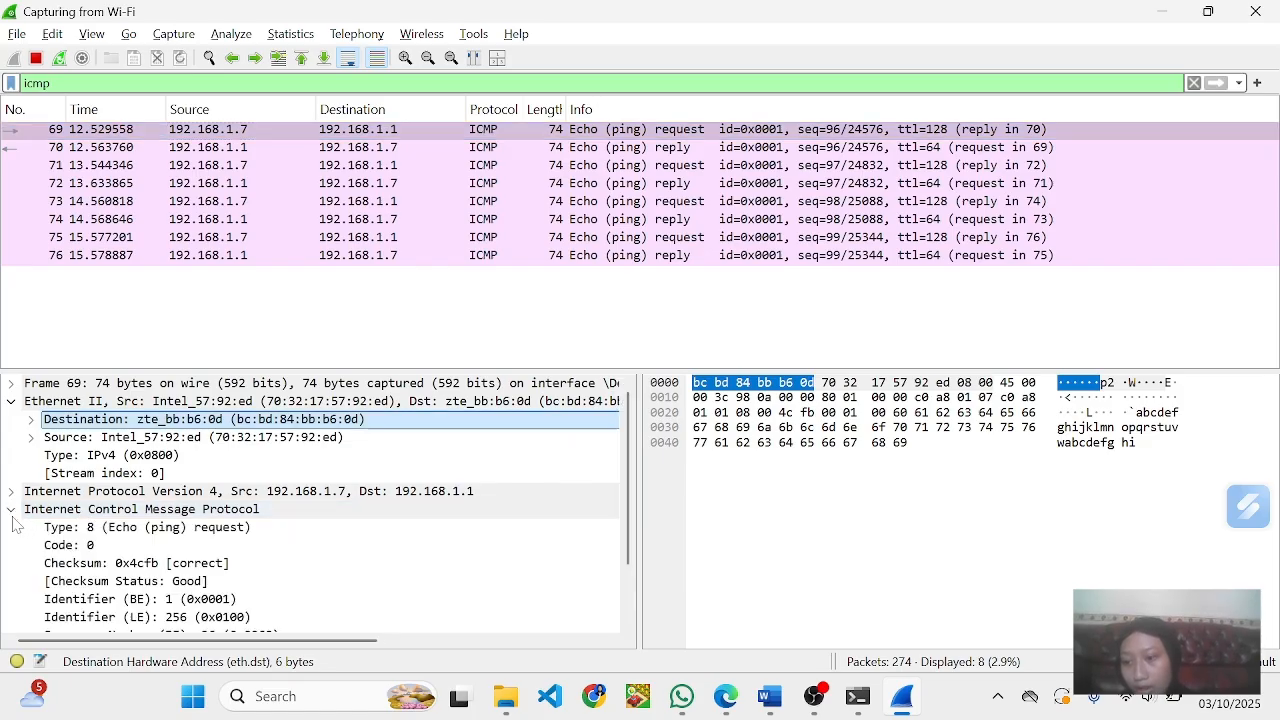
{"action": "scroll", "coordinate": [105, 515], "scroll_direction": "down", "scroll_amount": 2}
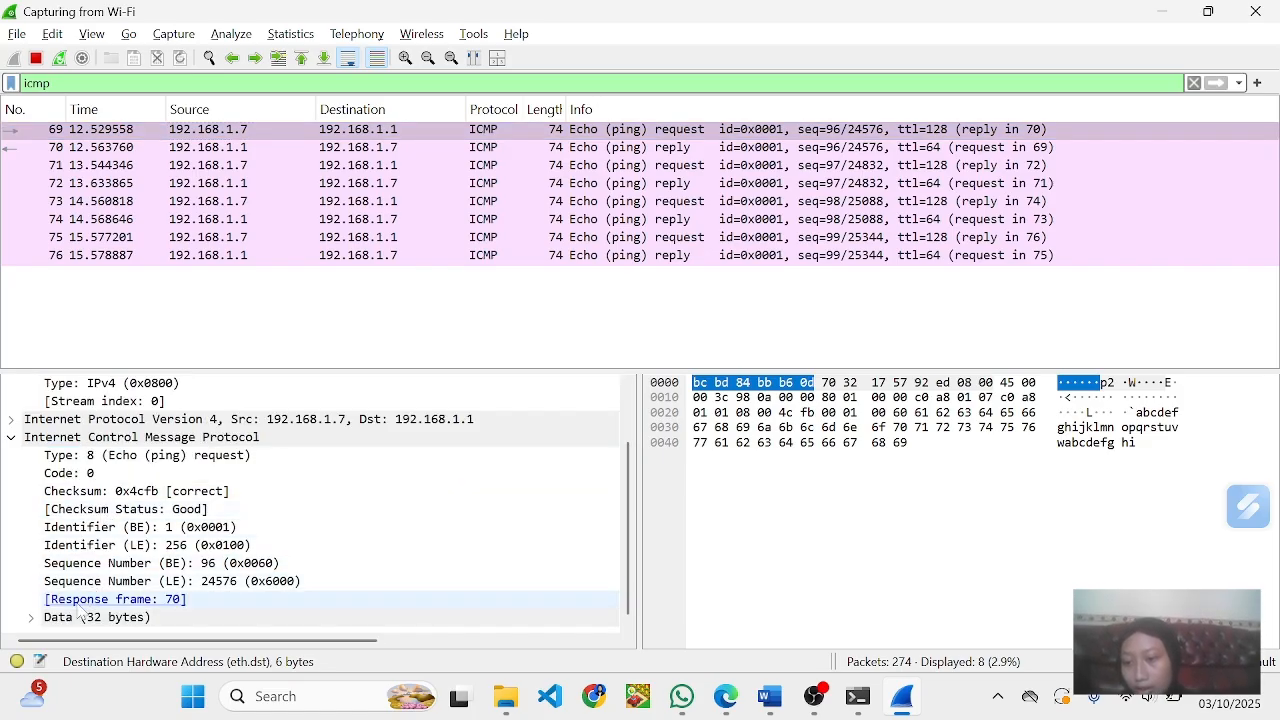
{"action": "left_click", "coordinate": [31, 617]}
{"action": "scroll", "coordinate": [115, 589], "scroll_direction": "down", "scroll_amount": 1}
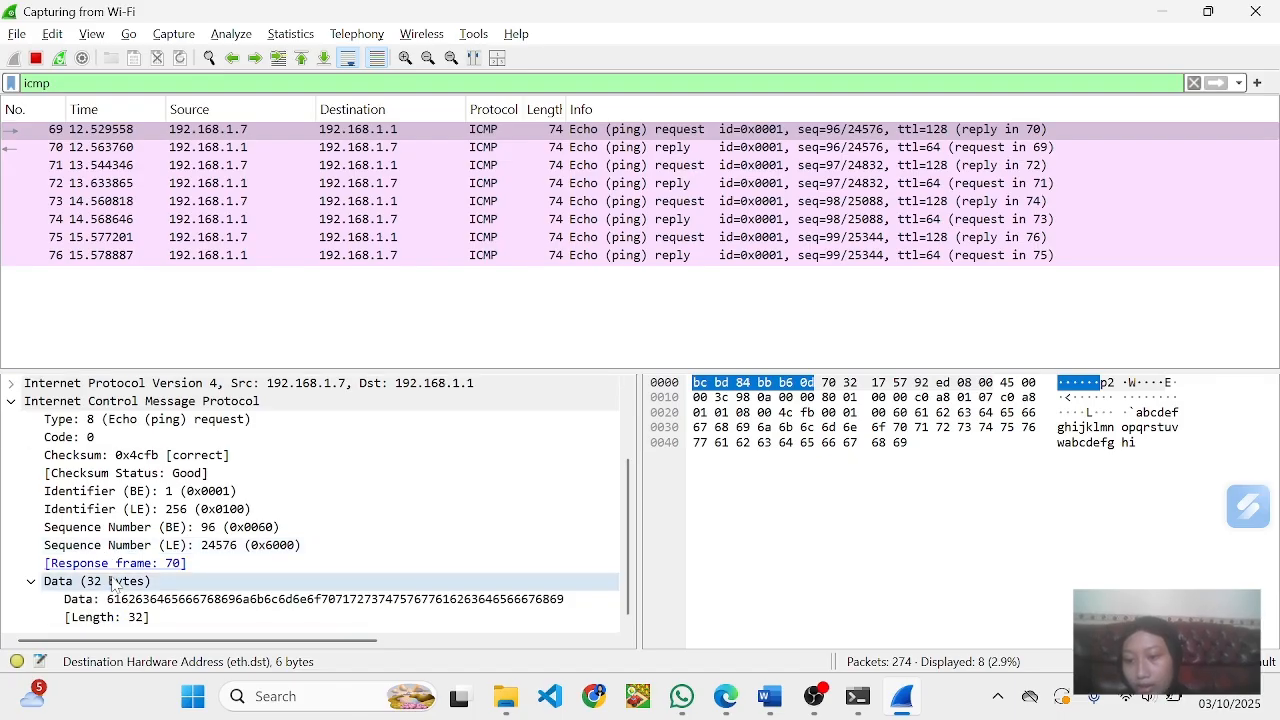
{"action": "left_click", "coordinate": [123, 600]}
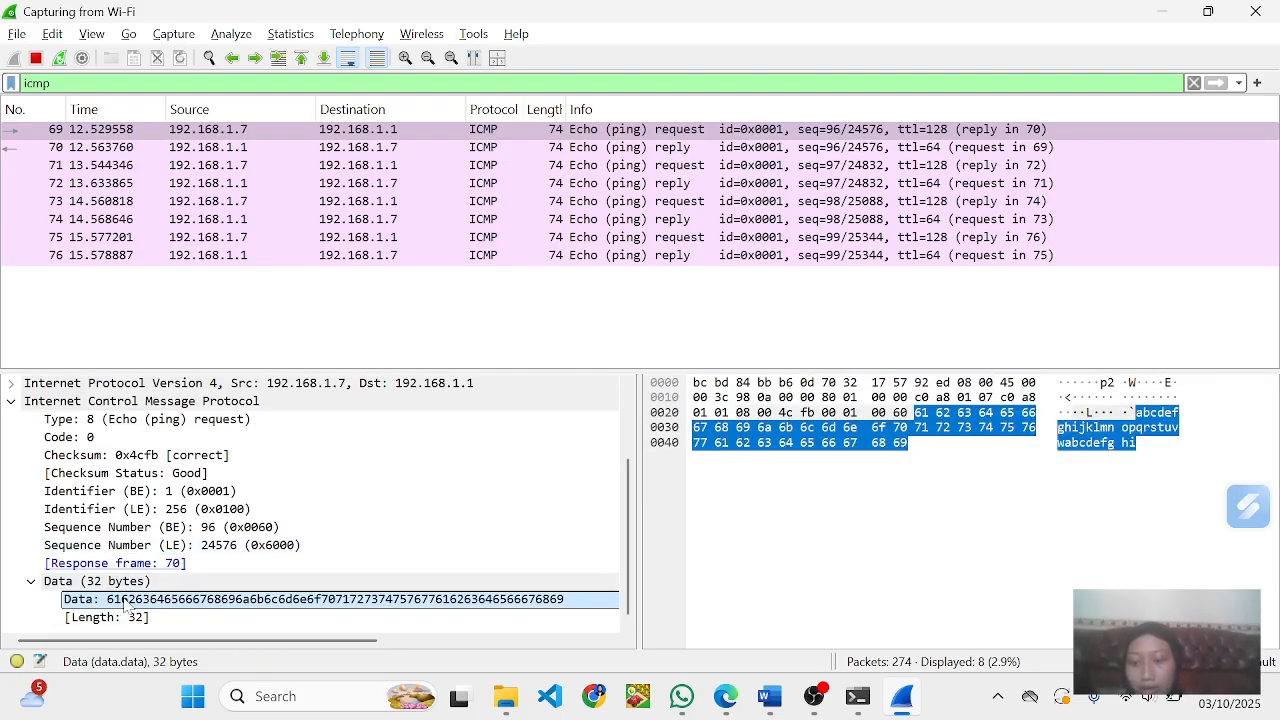
- Bring the selected Data value from Wireshark into Word and place it on the empty line above question 5's final sentence
{"action": "left_click_drag", "start_coordinate": [123, 604], "coordinate": [898, 431]}
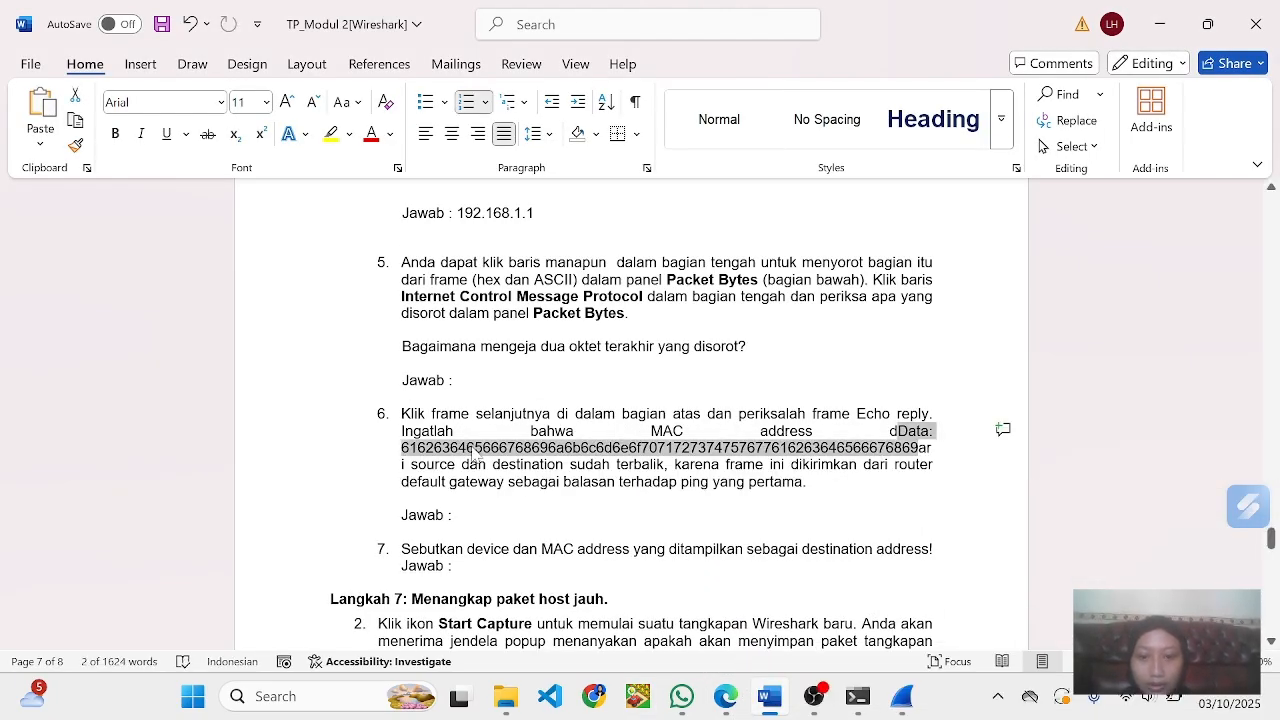
{"action": "left_click_drag", "start_coordinate": [475, 455], "coordinate": [428, 313]}
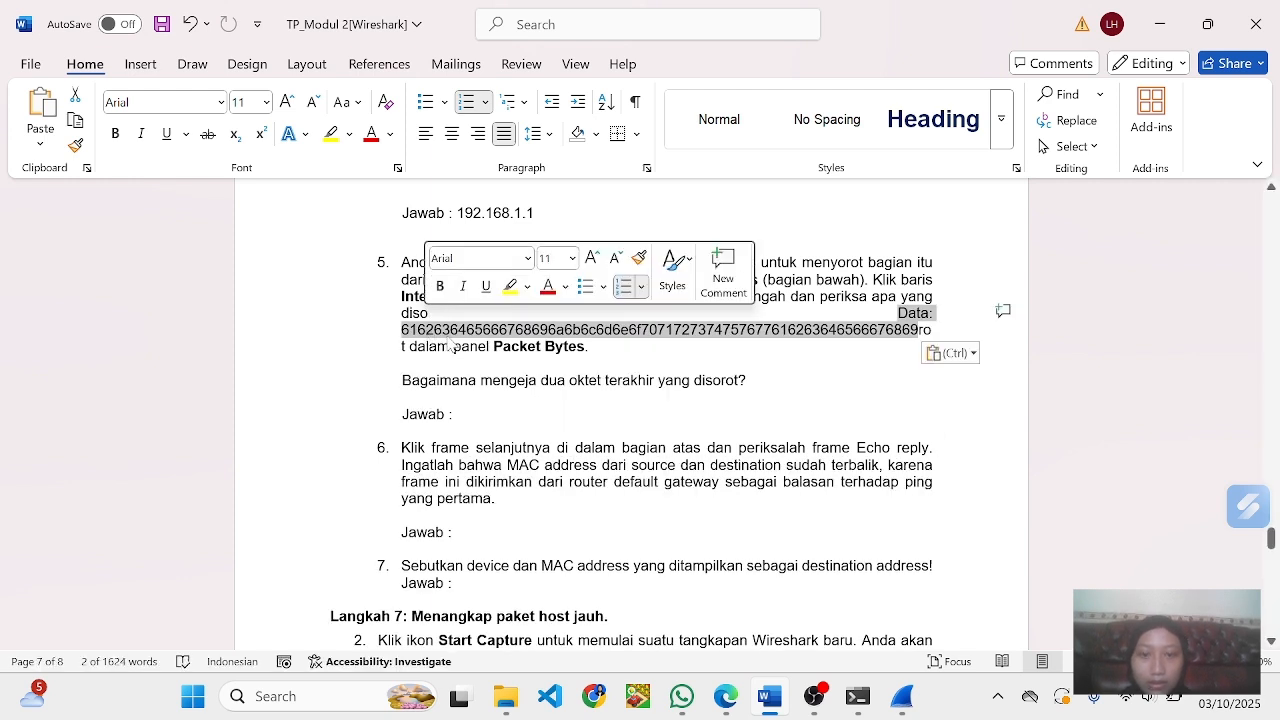
{"action": "key", "text": "ctrl+z"}
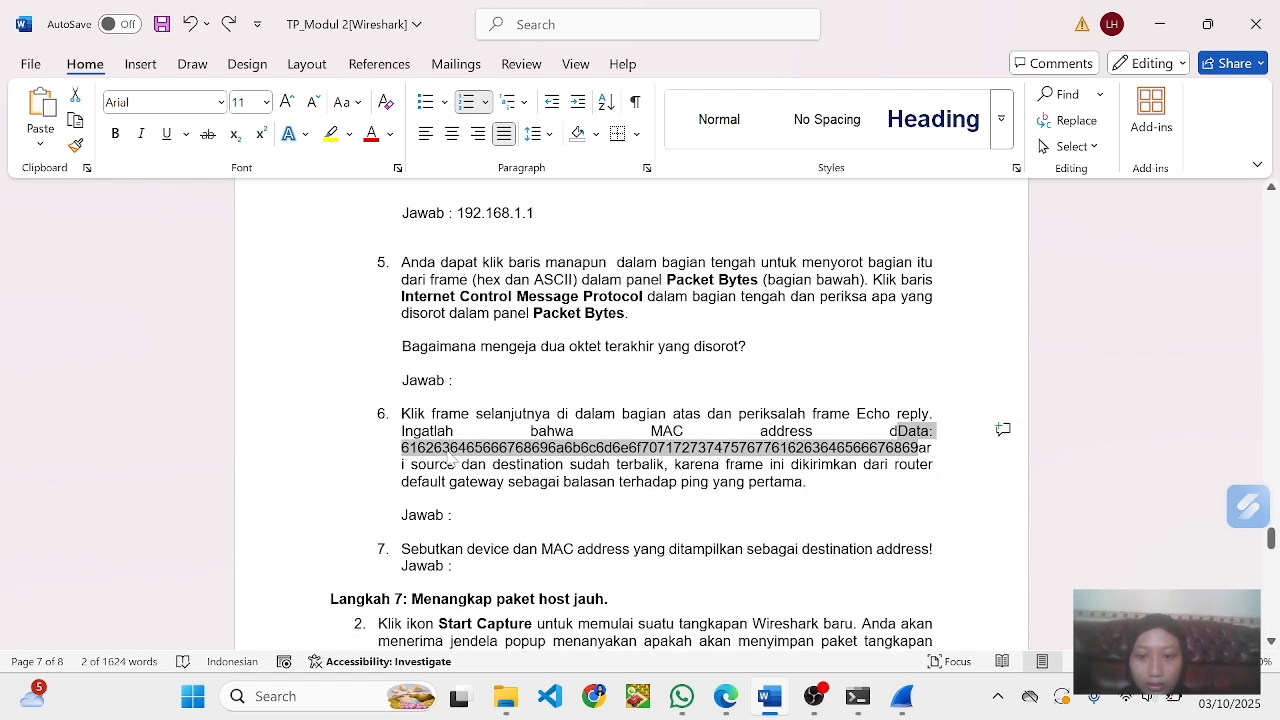
{"action": "left_click_drag", "start_coordinate": [452, 458], "coordinate": [430, 345]}
{"action": "left_click", "coordinate": [380, 348]}
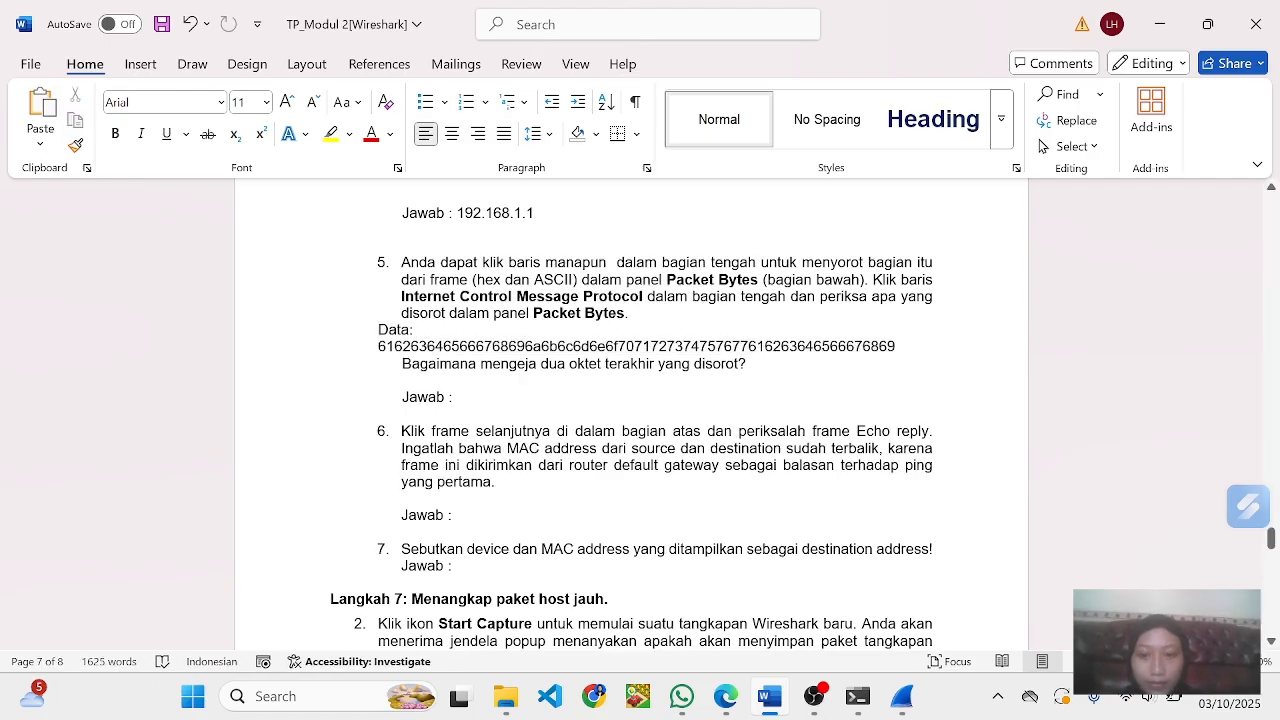
- Indent the Data line to align with question 5's text and put its hex string on a separate indented line
{"action": "key", "text": "BackSpace"}
{"action": "key", "text": "Return"}
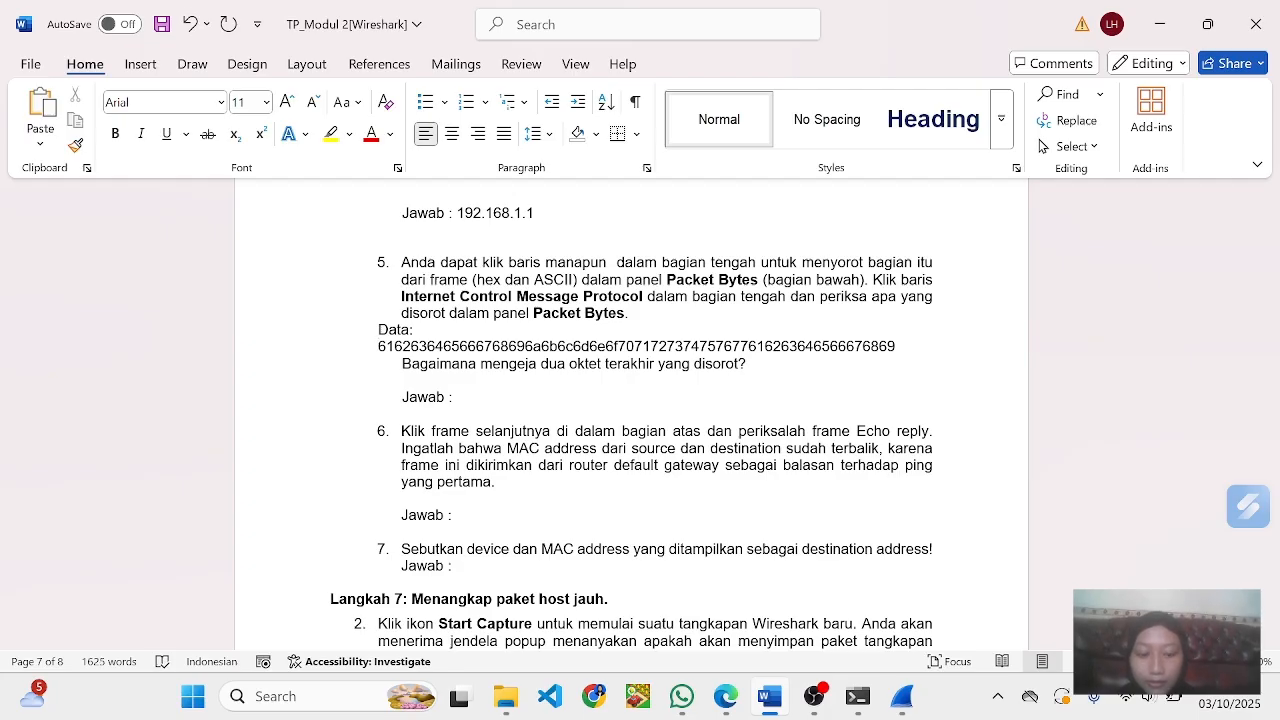
{"action": "key", "text": "ctrl+z"}
{"action": "key", "text": "ctrl+y"}
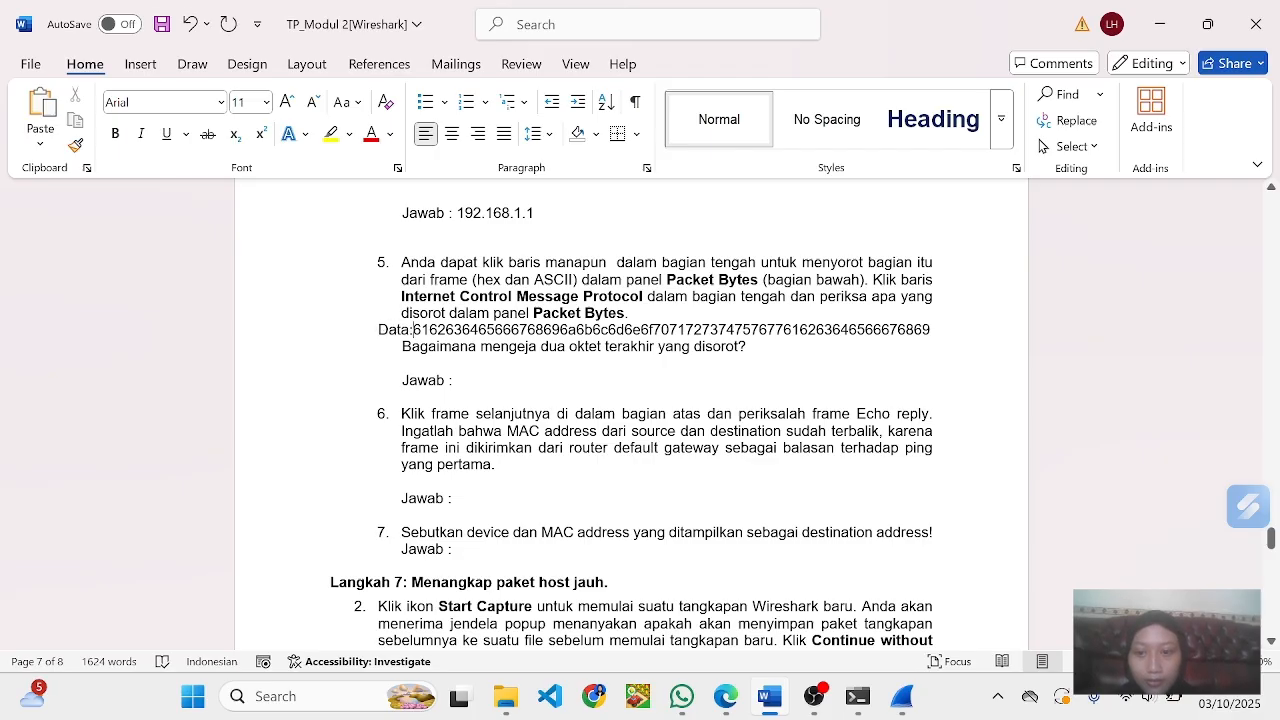
{"action": "key", "text": "Tab"}
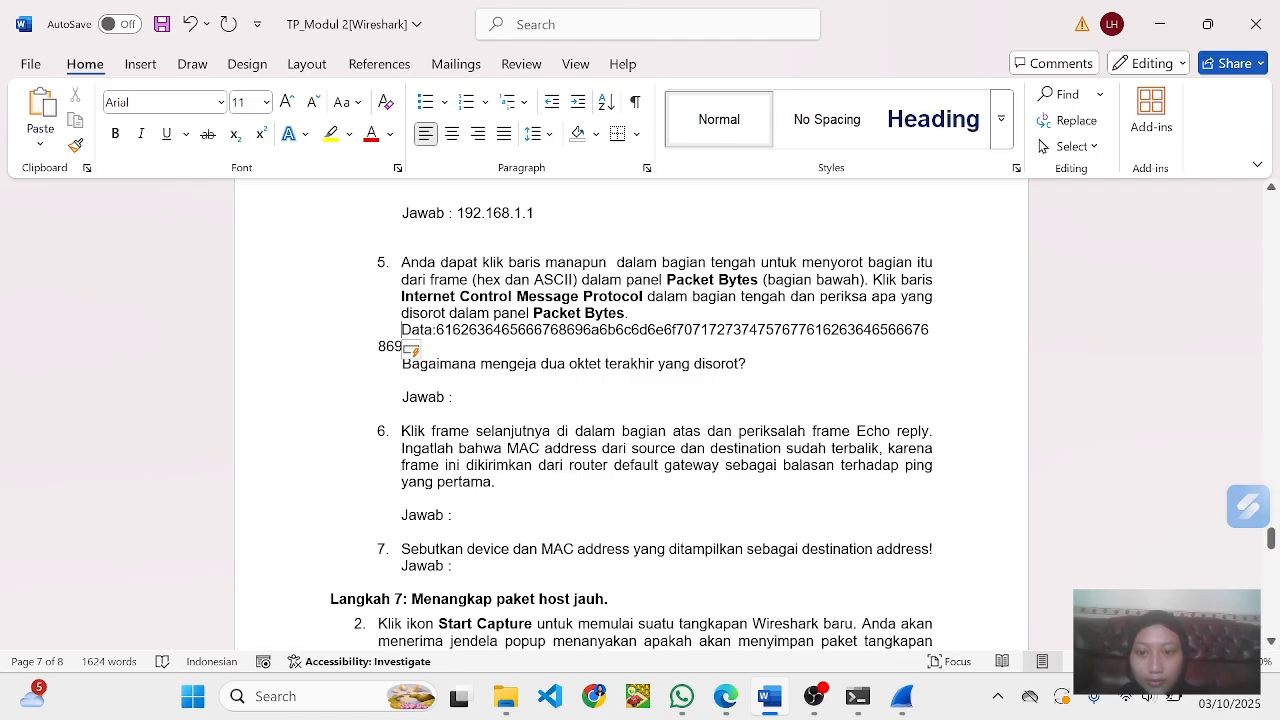
{"action": "key", "text": "Tab"}
{"action": "left_click", "coordinate": [436, 330]}
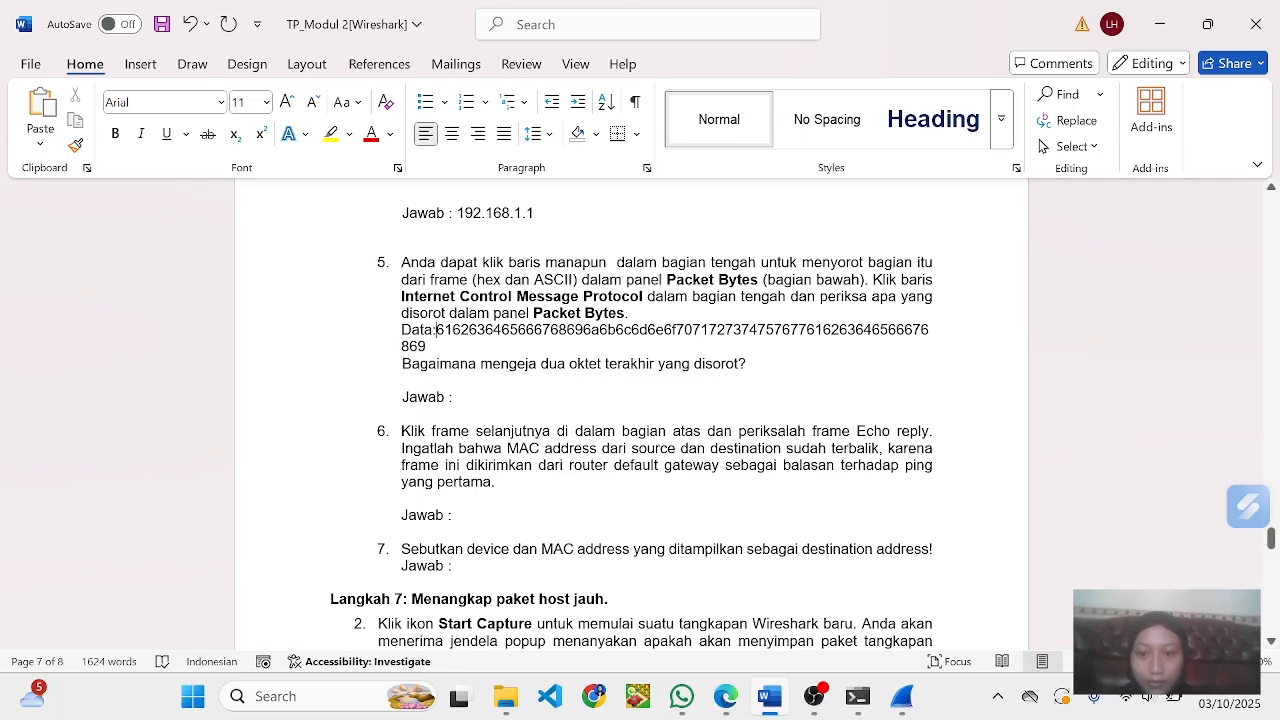
{"action": "key", "text": "Return"}
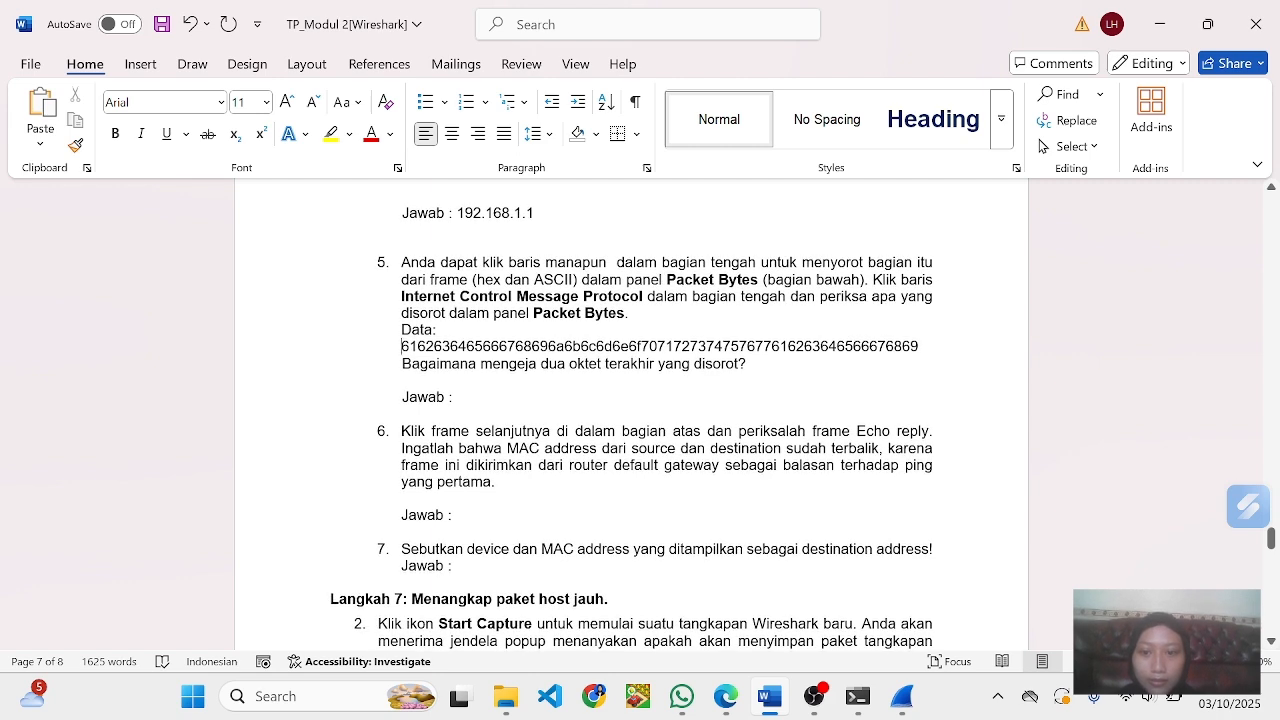
- Check the last two octets of the Data value in Word, switch to the Hex to ASCII converter in Edge and convert 6869
{"action": "scroll", "coordinate": [631, 414], "scroll_direction": "down", "scroll_amount": 1}
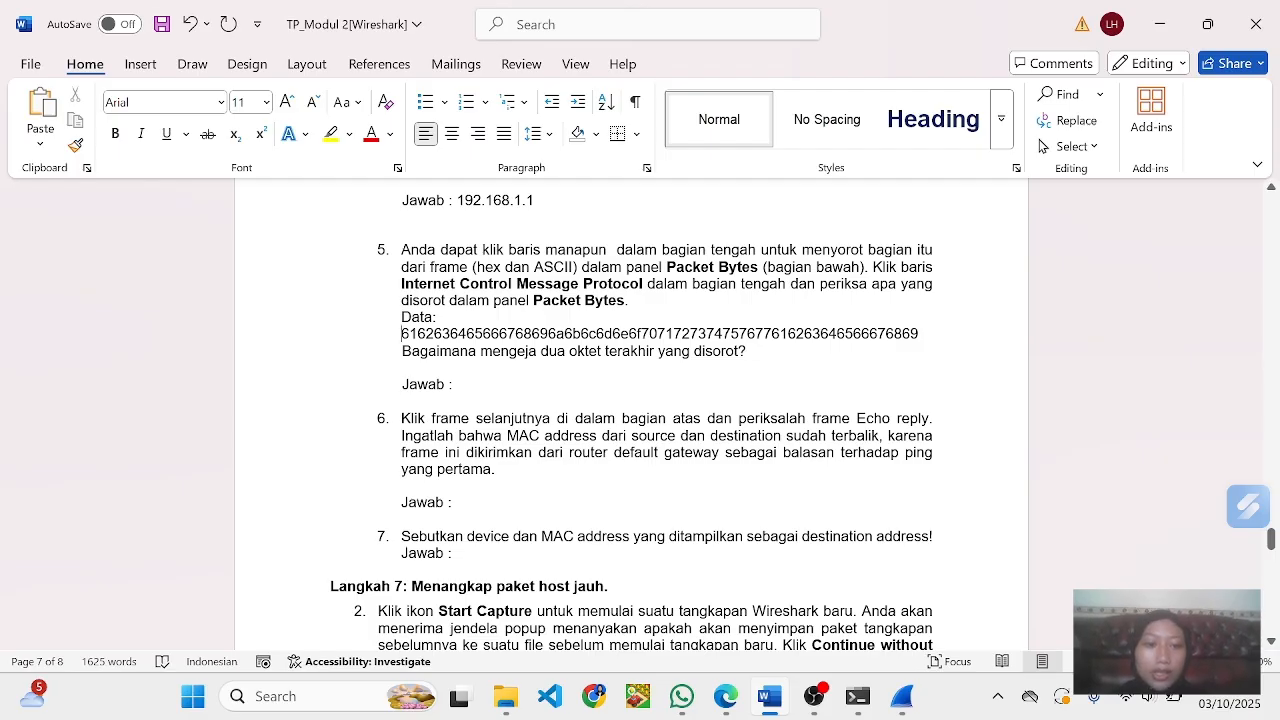
{"action": "mouse_move", "coordinate": [920, 334]}
{"action": "left_mouse_down"}
{"action": "mouse_move", "coordinate": [402, 334]}
{"action": "mouse_move", "coordinate": [918, 334]}
{"action": "left_mouse_up"}
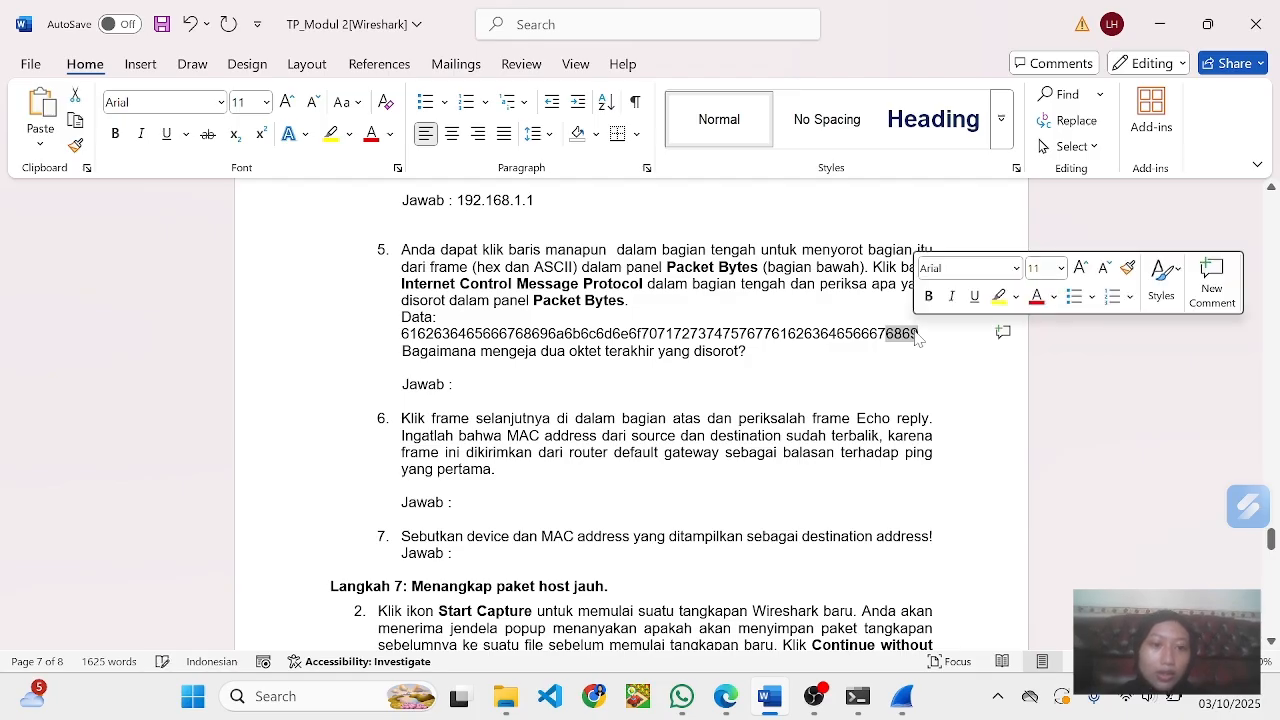
{"action": "left_click", "coordinate": [404, 367]}
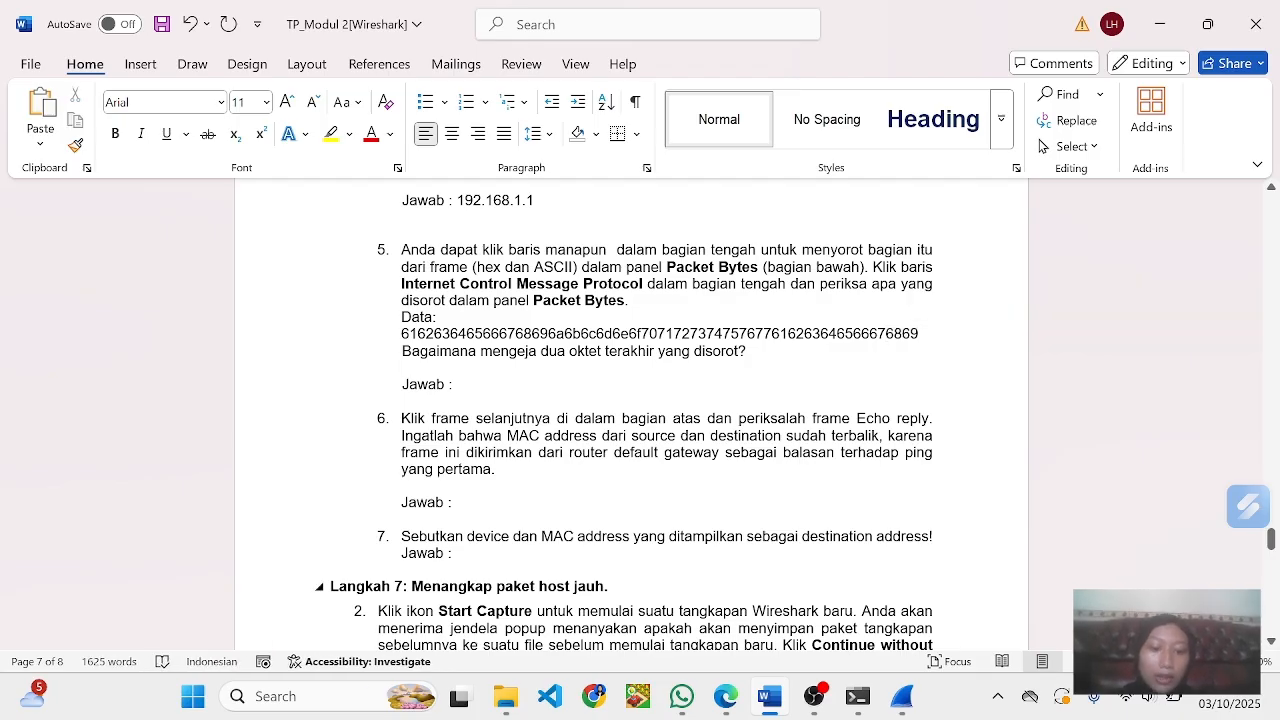
{"action": "left_click", "coordinate": [726, 697]}
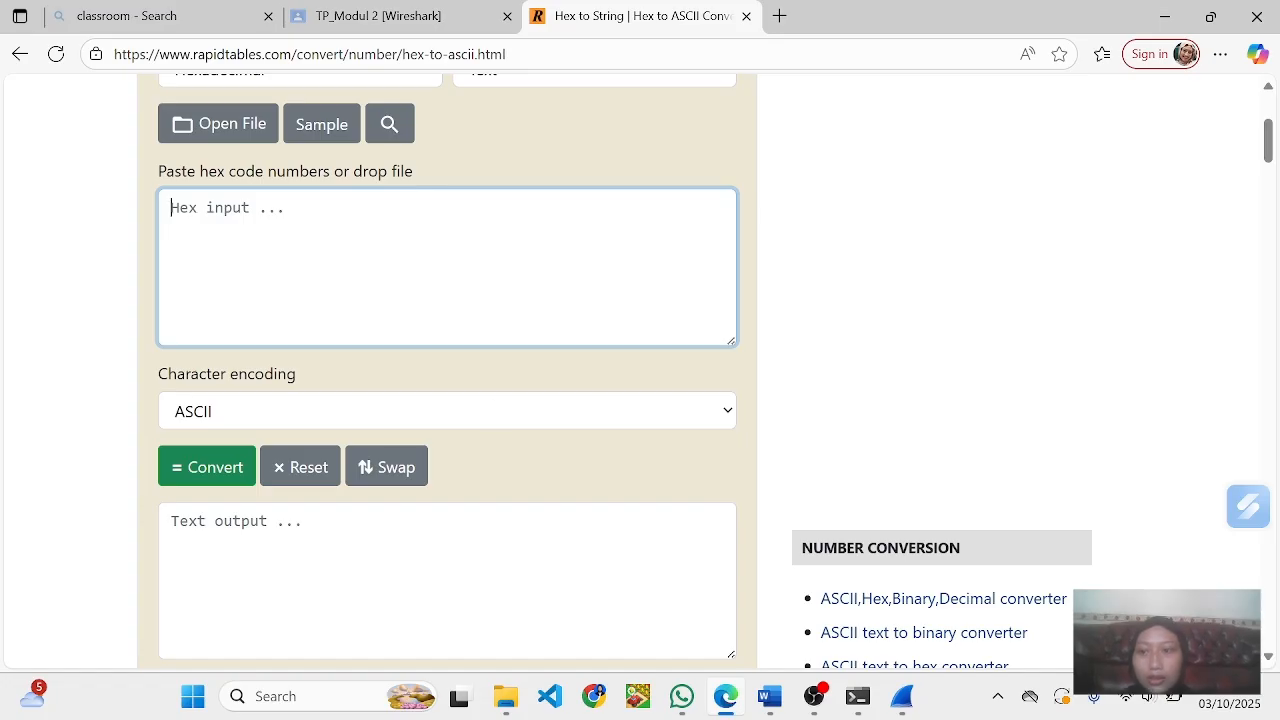
{"action": "type", "text": "68"}
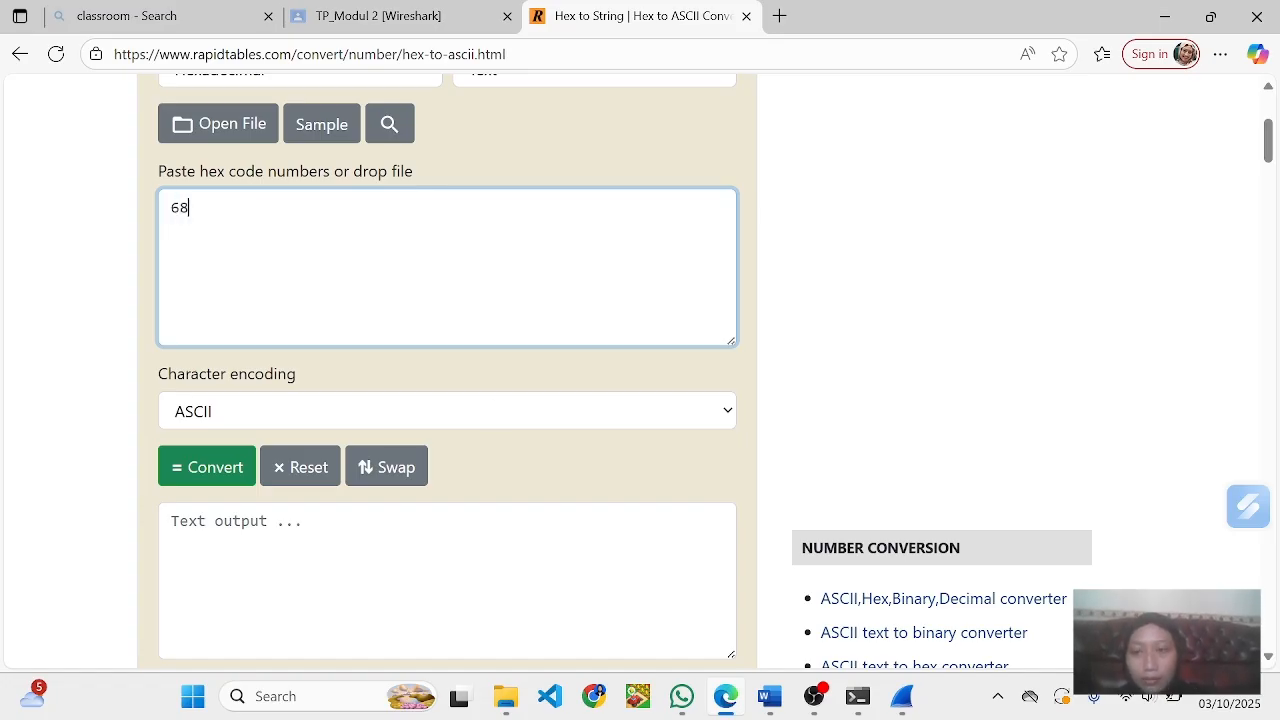
{"action": "key", "text": "alt+Tab"}
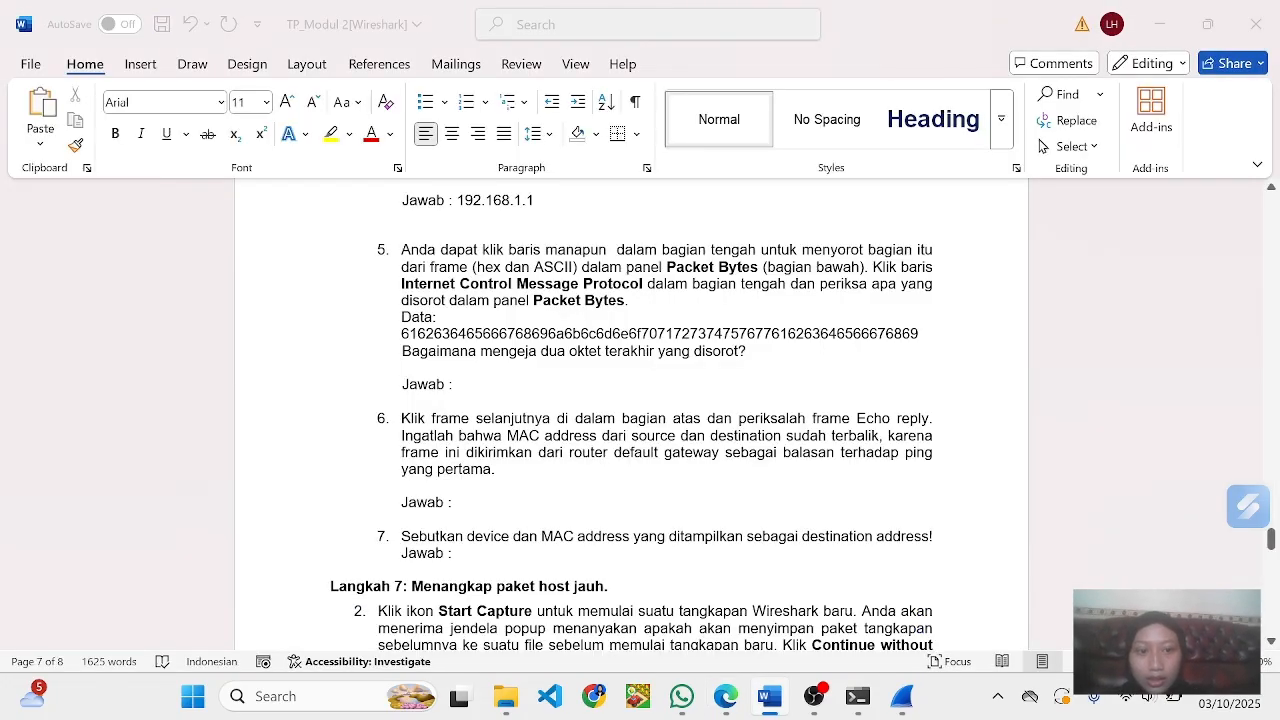
{"action": "key", "text": "alt+Tab"}
{"action": "type", "text": "69"}
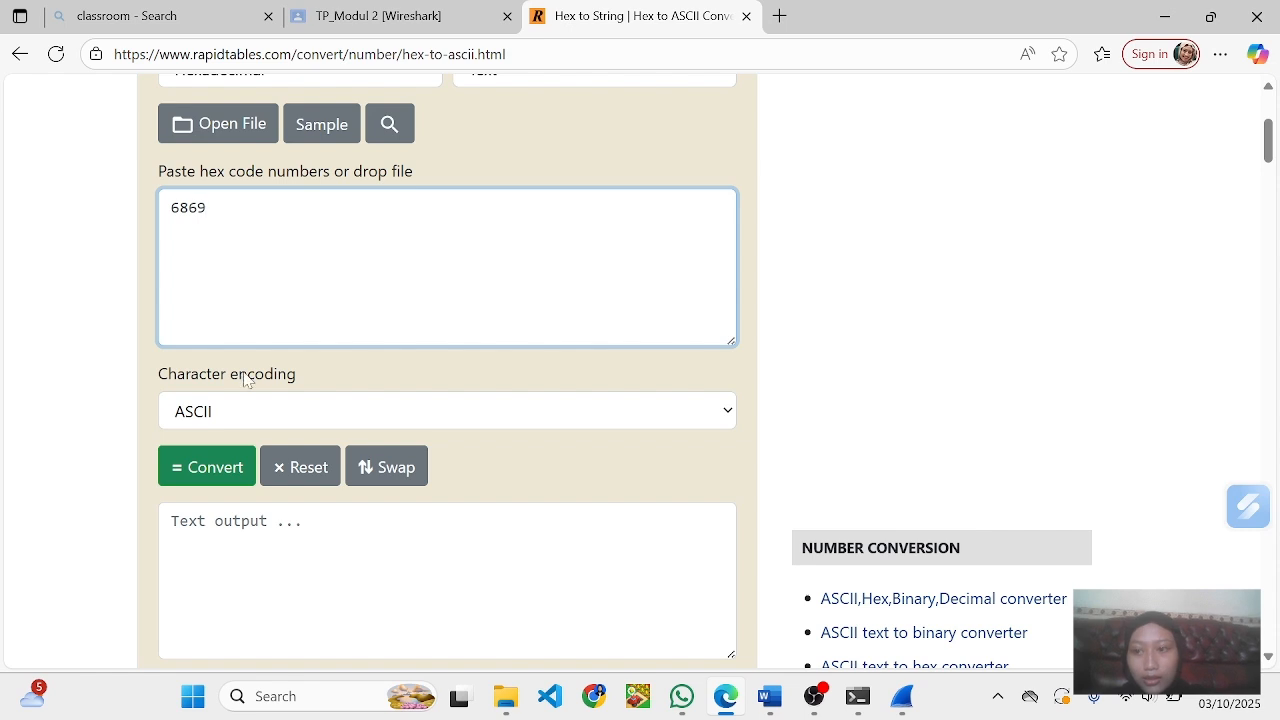
{"action": "left_click", "coordinate": [180, 458]}
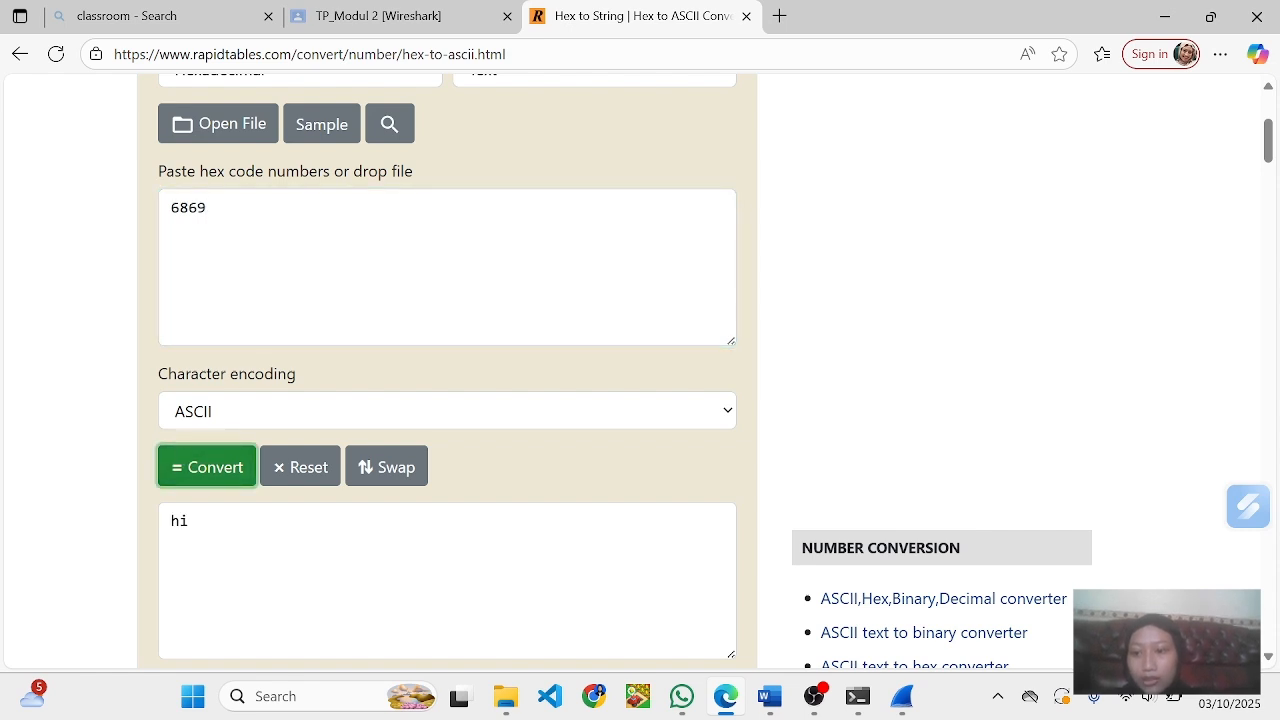
- Switch to Word and enter hi as the answer to question 5, checking it against the converter's output in Edge
{"action": "double_click", "coordinate": [180, 521]}
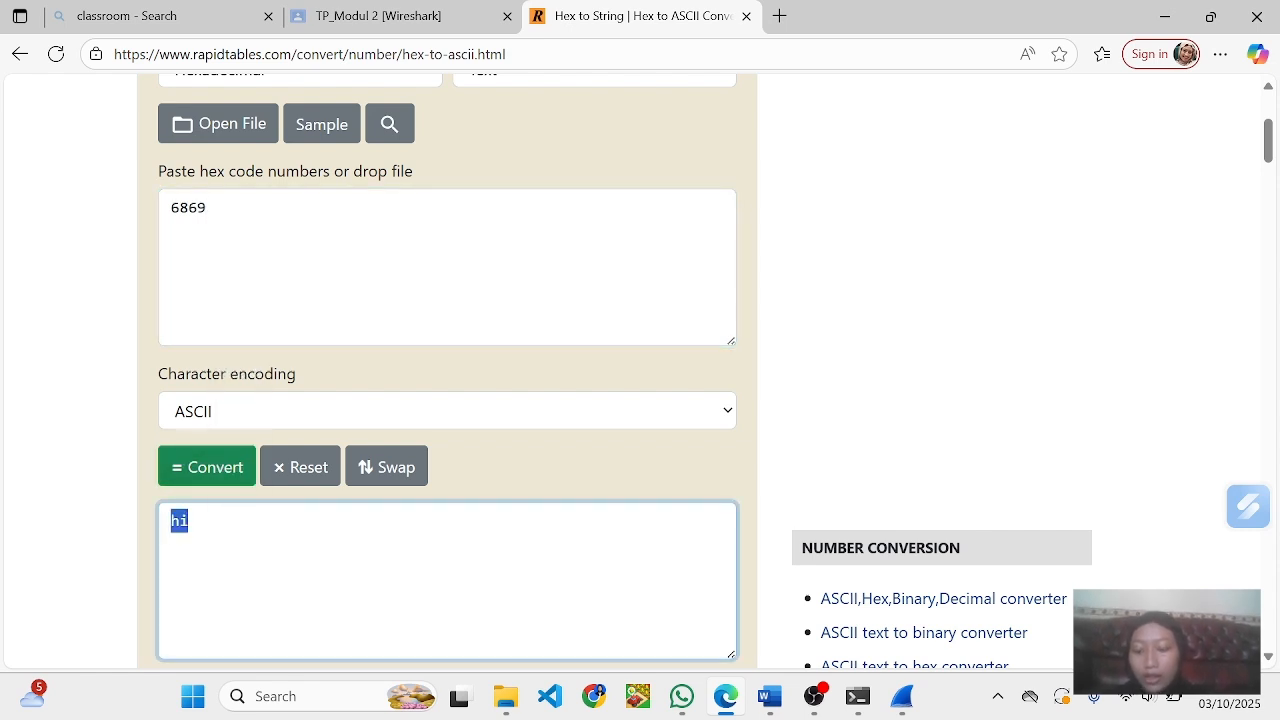
{"action": "key", "text": "alt+Tab"}
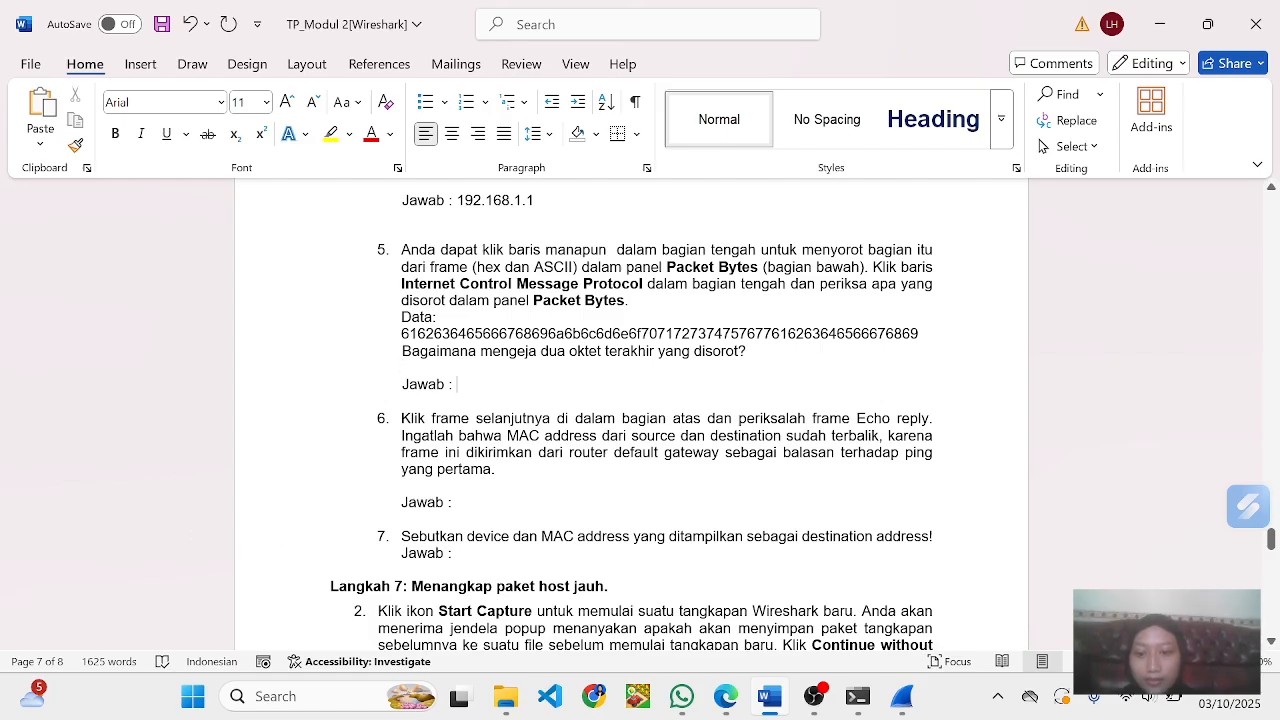
{"action": "type", "text": "192.168.1.7"}
{"action": "key", "text": "BackSpace"}
{"action": "key", "text": "BackSpace"}
{"action": "key", "text": "BackSpace"}
{"action": "key", "text": "BackSpace"}
{"action": "key", "text": "BackSpace"}
{"action": "key", "text": "BackSpace"}
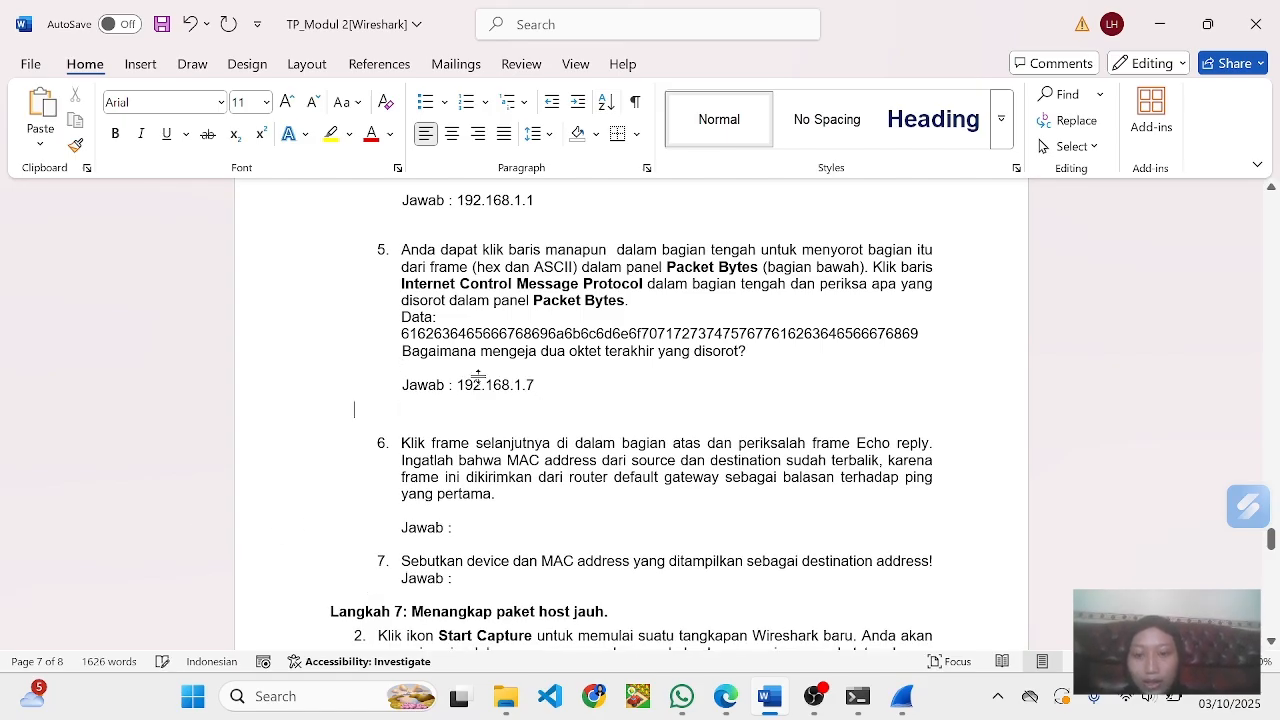
{"action": "key", "text": "BackSpace"}
{"action": "key", "text": "BackSpace"}
{"action": "key", "text": "BackSpace"}
{"action": "key", "text": "BackSpace"}
{"action": "key", "text": "BackSpace"}
{"action": "key", "text": "BackSpace"}
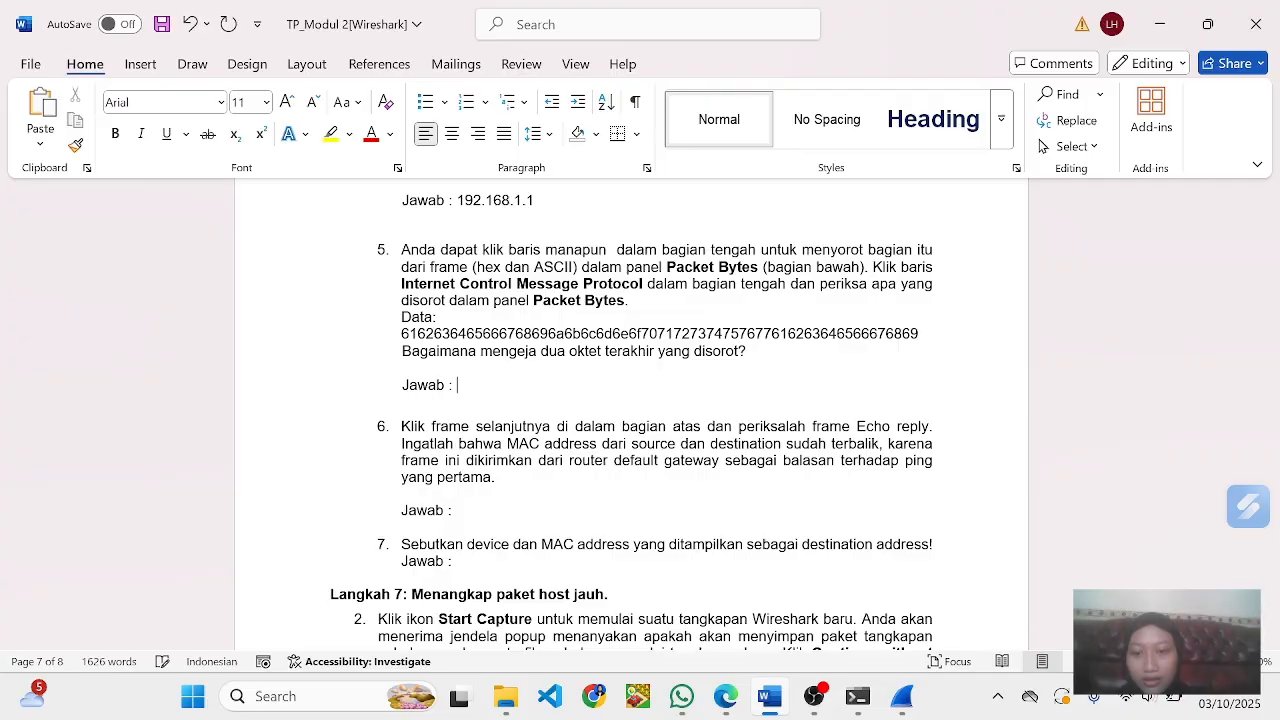
{"action": "type", "text": "hi"}
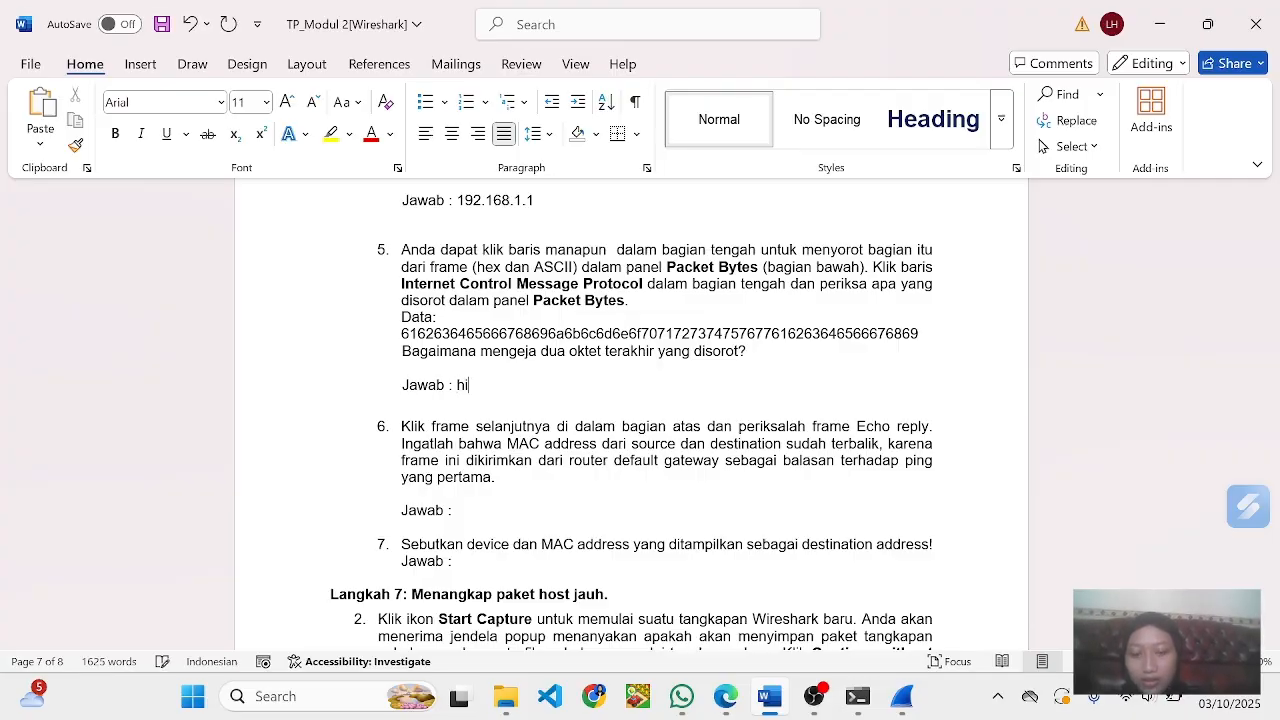
{"action": "key", "text": "alt+Tab"}
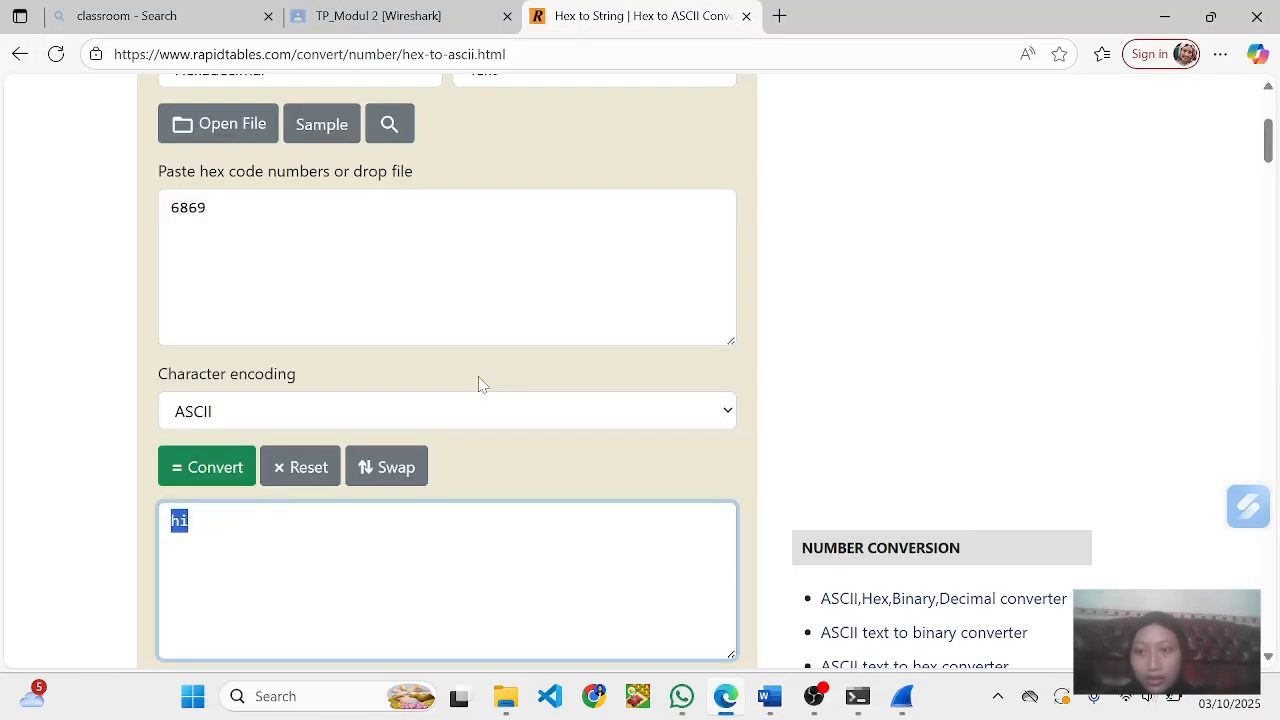
{"action": "key", "text": "alt+Tab"}
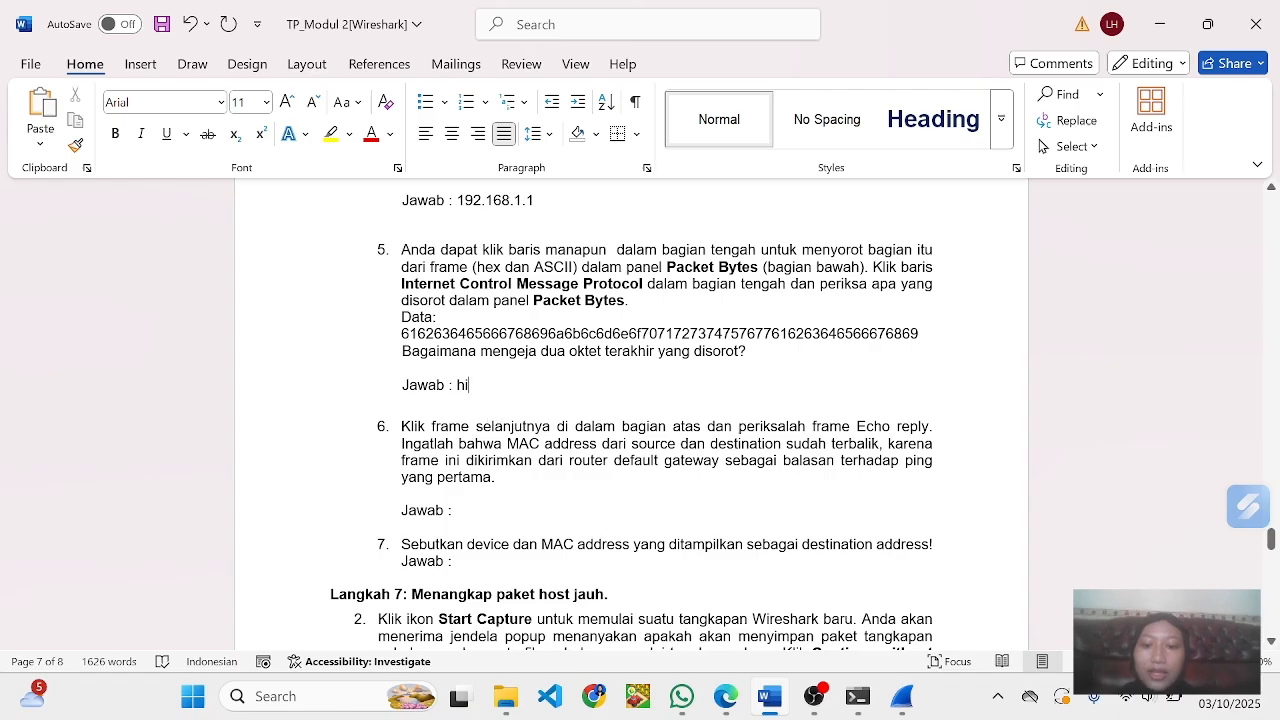
- Read question 6, switch to Wireshark, select the Echo reply in frame 70 and capture a full-screen screenshot of it
{"action": "scroll", "coordinate": [492, 418], "scroll_direction": "down", "scroll_amount": 2}
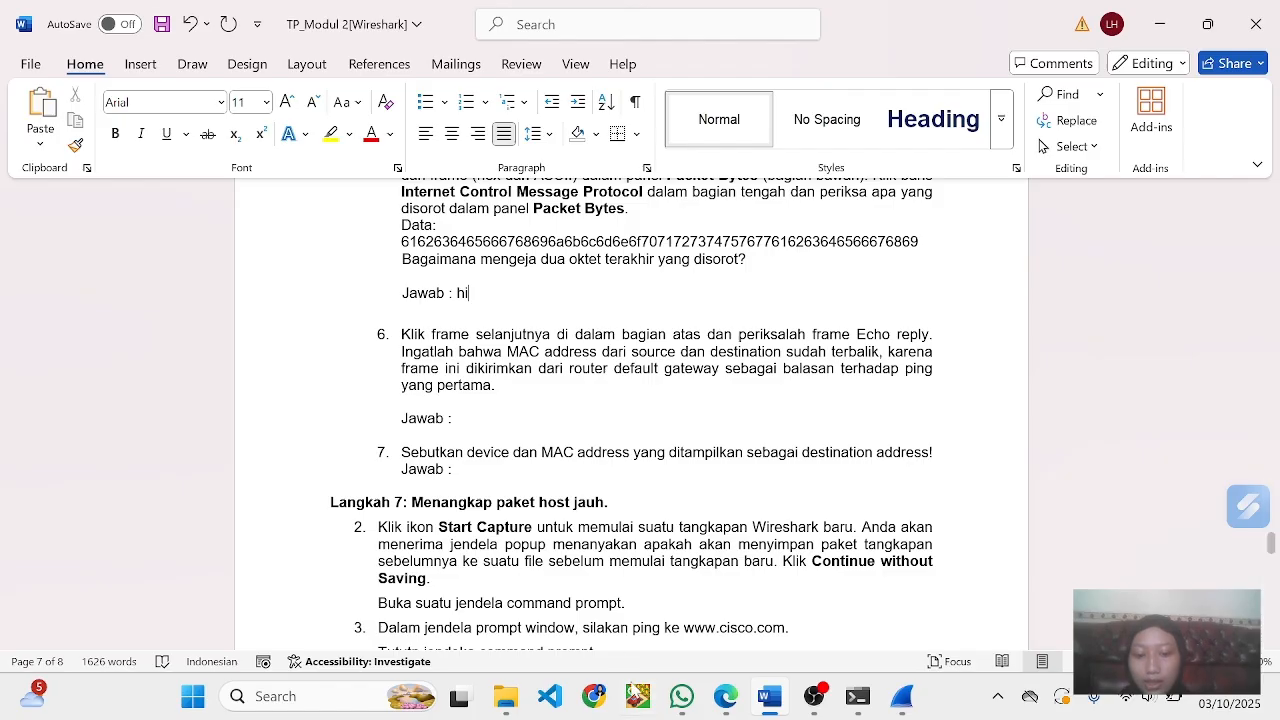
{"action": "mouse_move", "coordinate": [744, 710]}
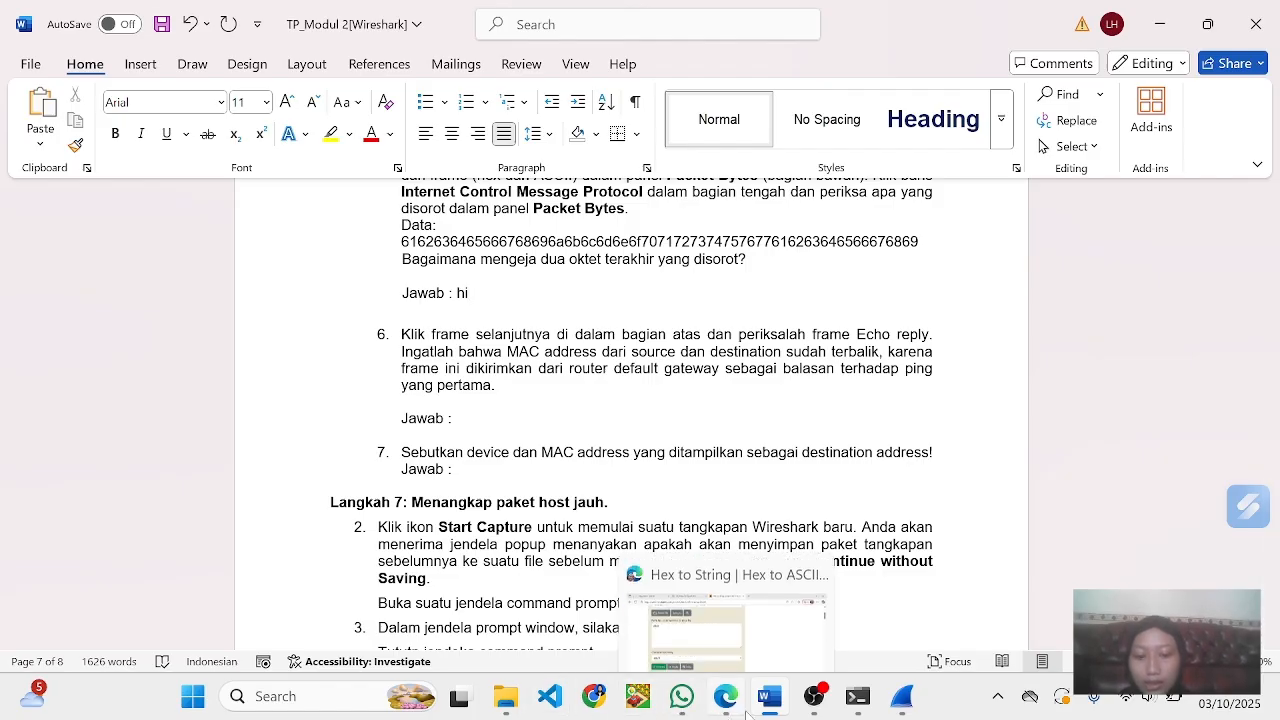
{"action": "left_click", "coordinate": [902, 696]}
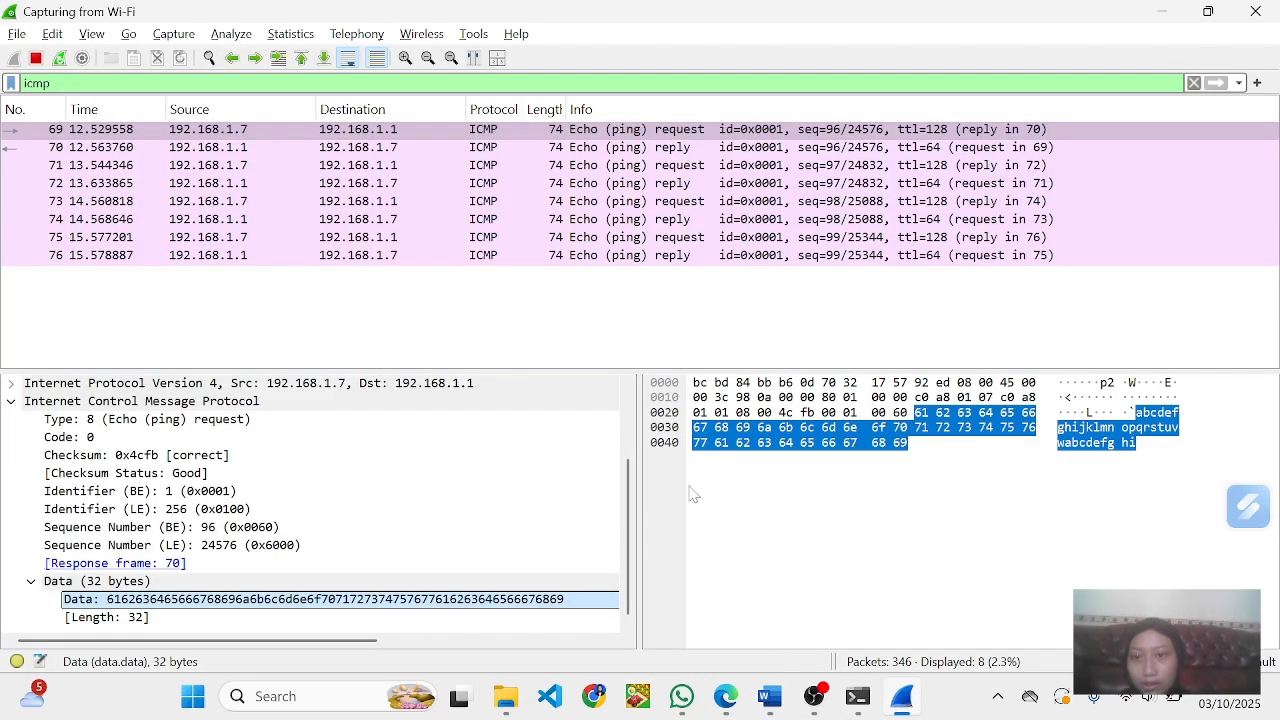
{"action": "left_click", "coordinate": [637, 150]}
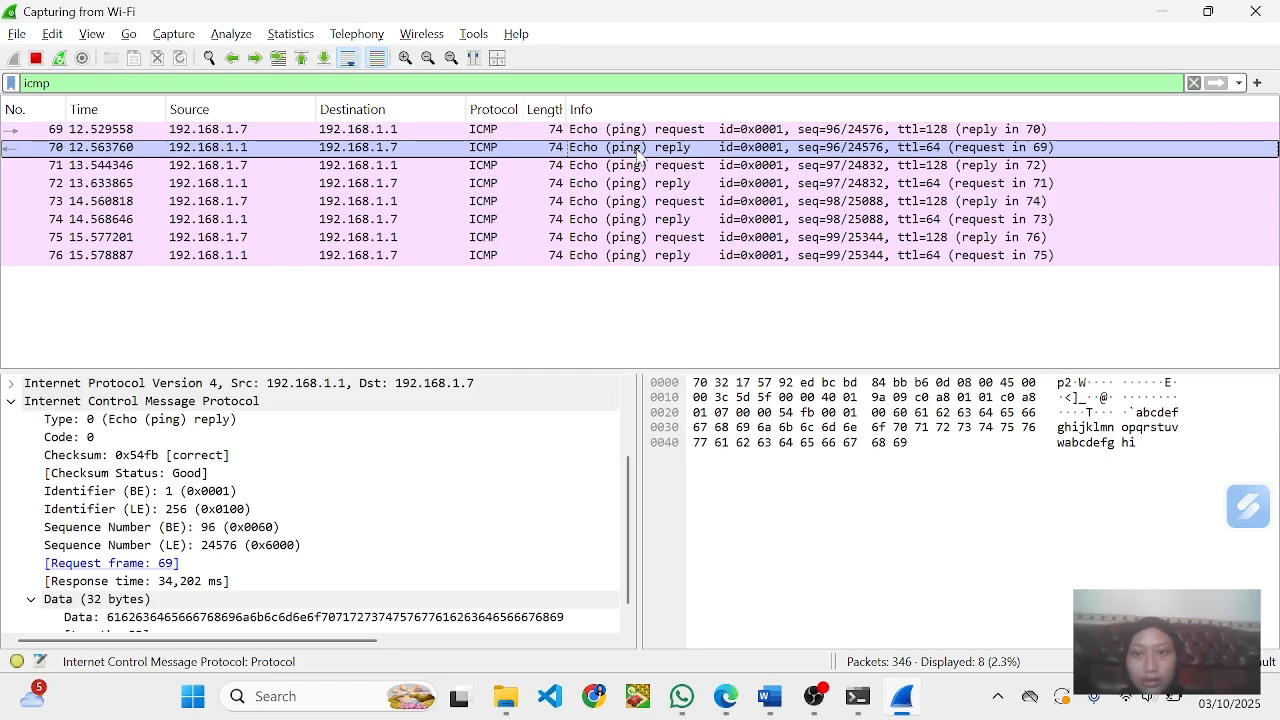
{"action": "key", "text": "super+shift+s"}
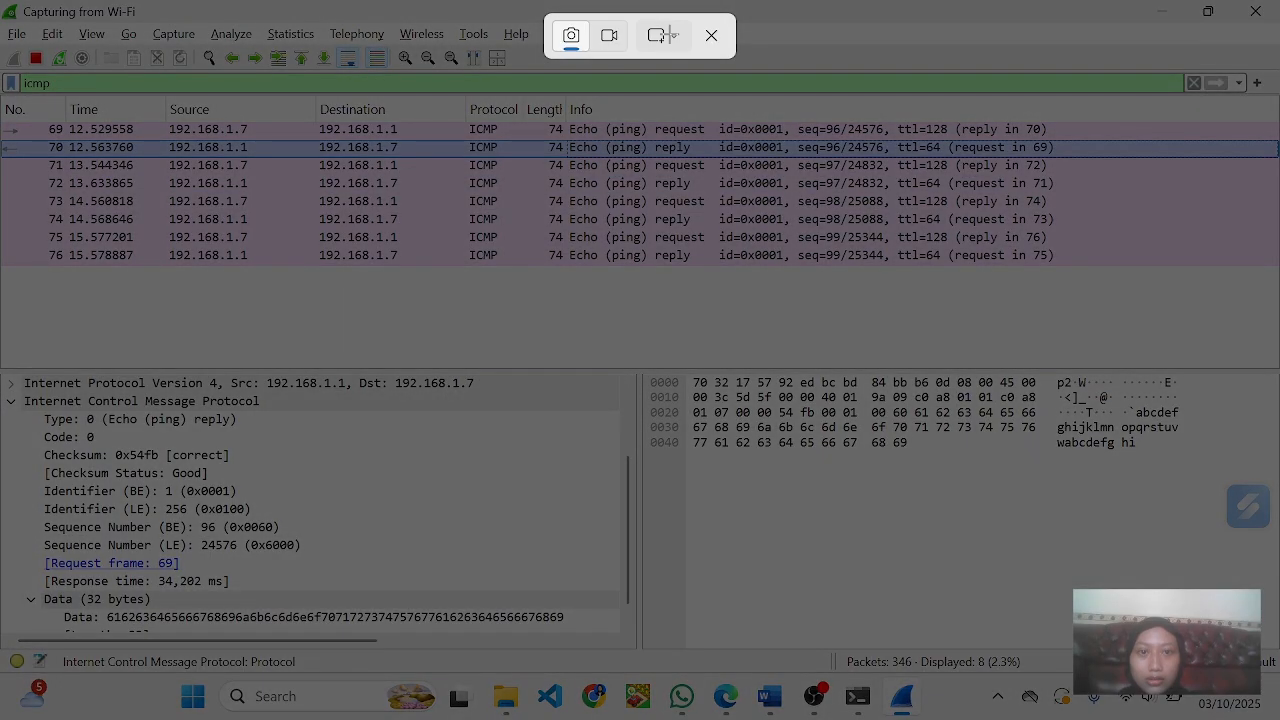
{"action": "left_click", "coordinate": [664, 35]}
{"action": "left_click", "coordinate": [679, 116]}
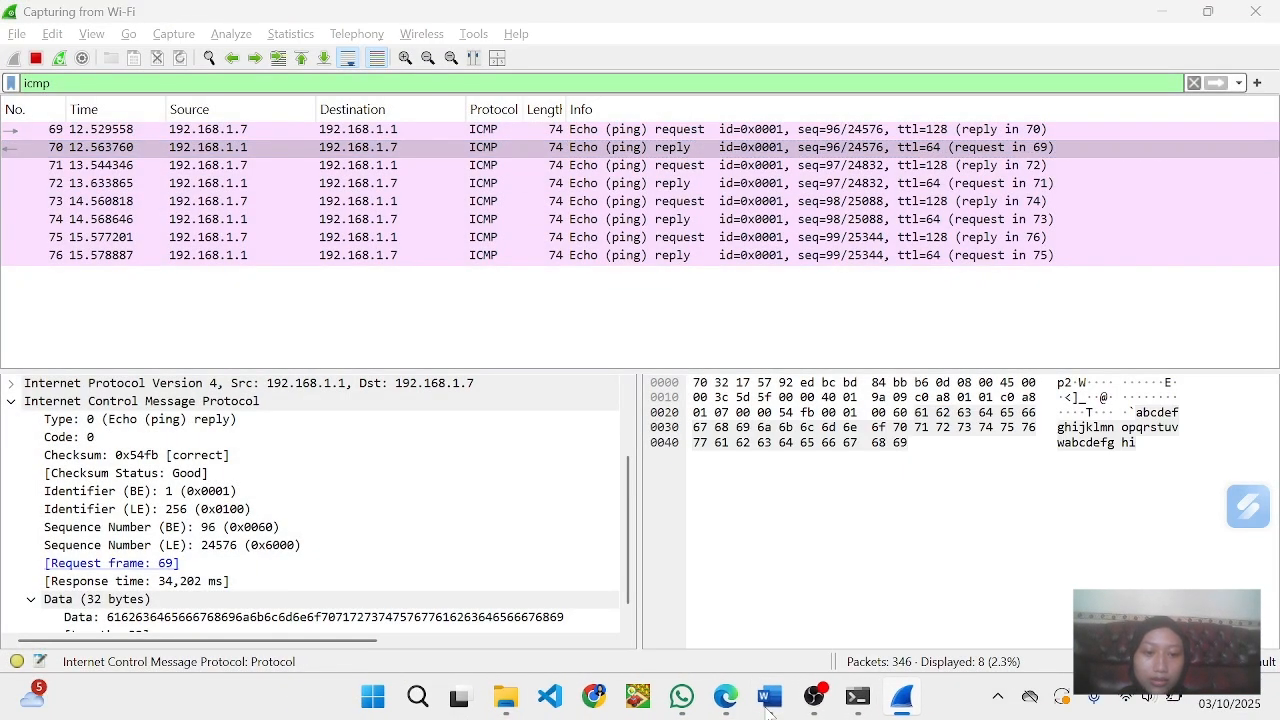
- Switch to Word, insert the screenshot on a new line below question 6's Jawab and shrink it to the width of the text
{"action": "left_click", "coordinate": [768, 706]}
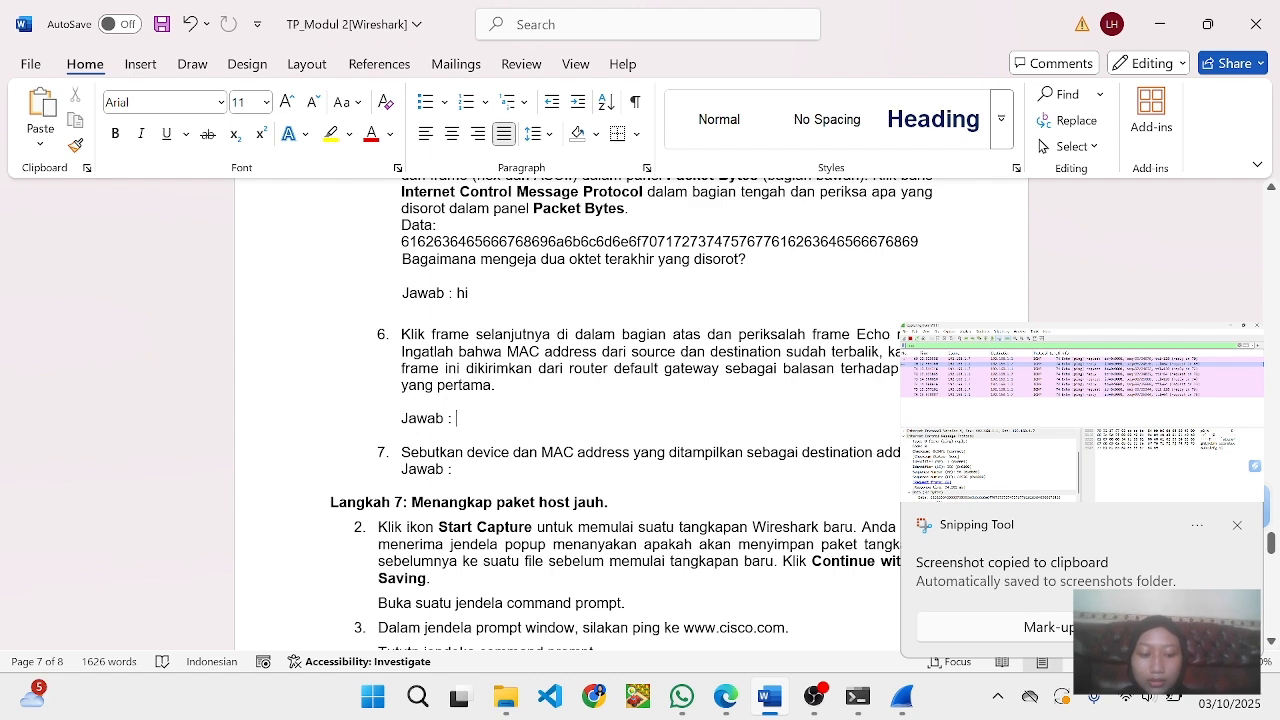
{"action": "key", "text": "Return"}
{"action": "key", "text": "Return"}
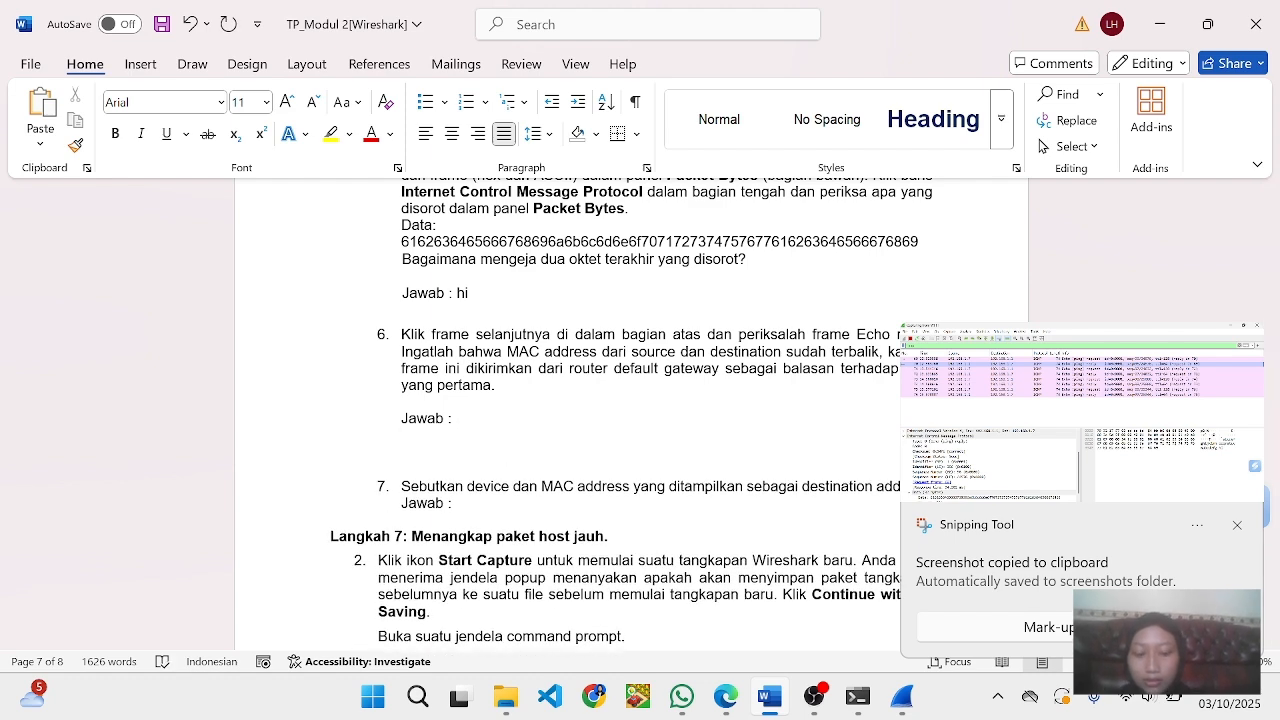
{"action": "scroll", "coordinate": [518, 416], "scroll_direction": "down", "scroll_amount": 1}
{"action": "key", "text": "ctrl+v"}
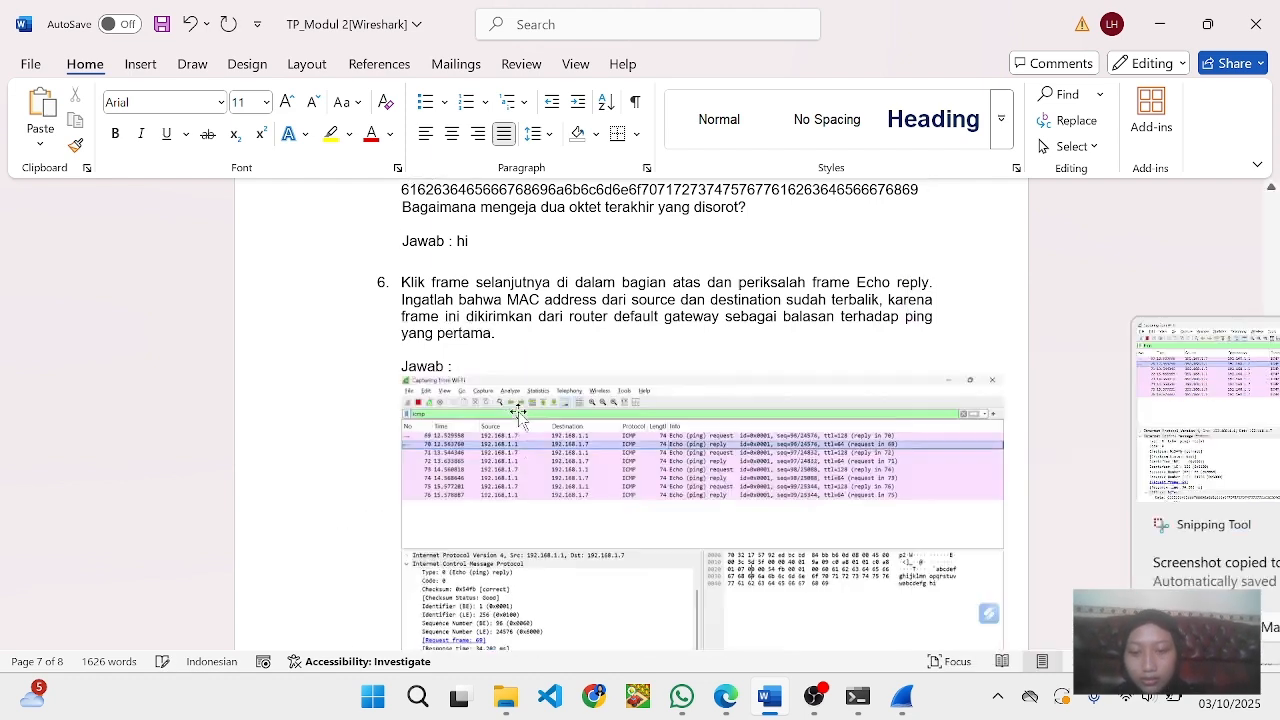
{"action": "scroll", "coordinate": [518, 416], "scroll_direction": "down", "scroll_amount": 1}
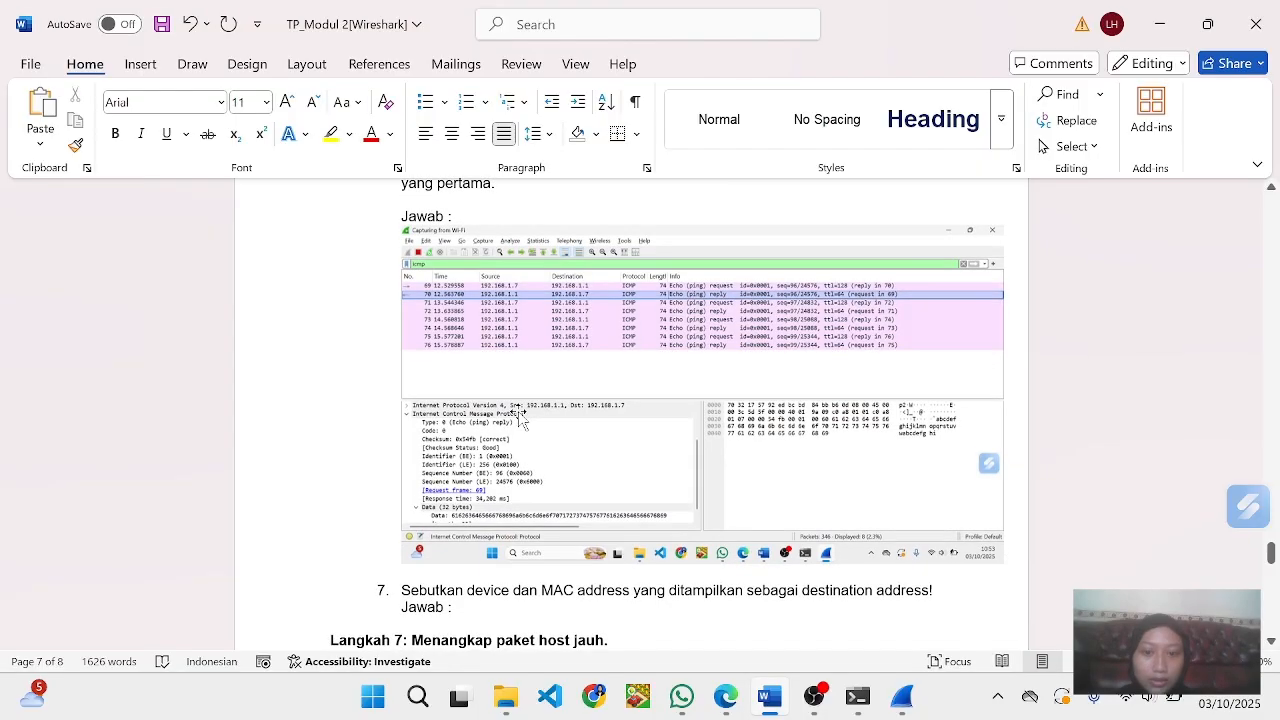
{"action": "left_click", "coordinate": [518, 416]}
{"action": "left_click_drag", "start_coordinate": [997, 567], "coordinate": [929, 515]}
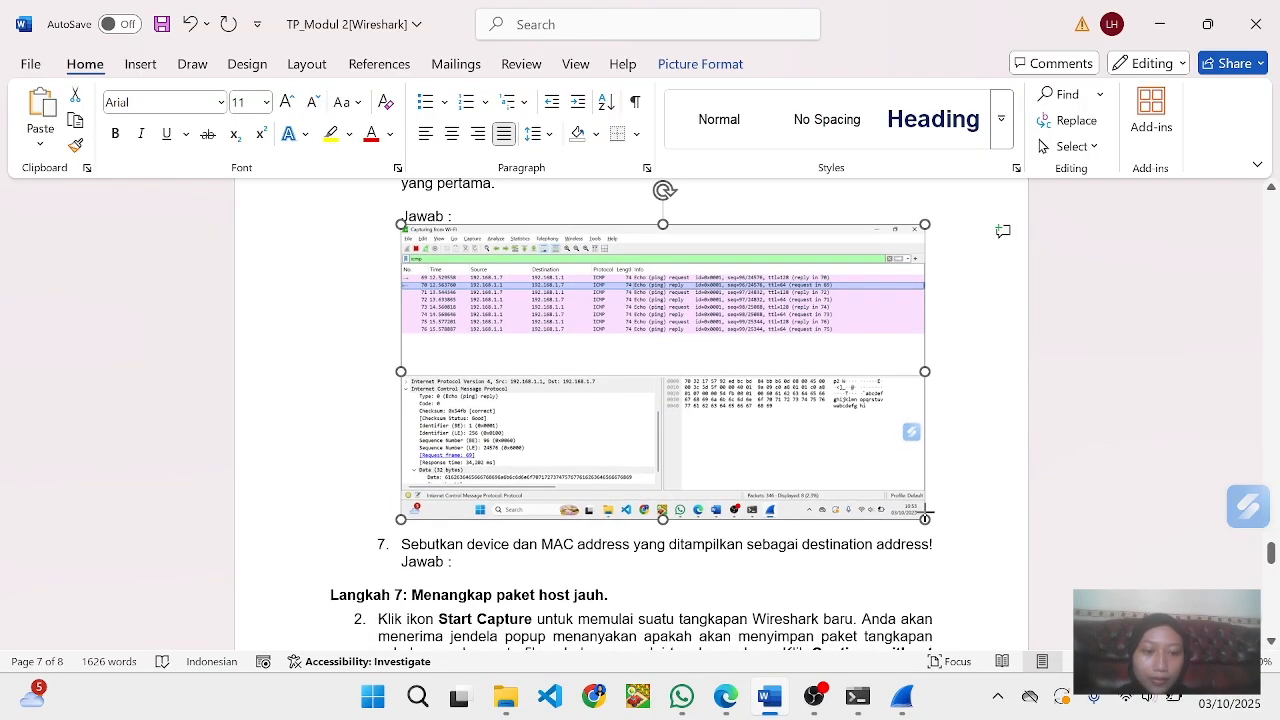
- Bring frame 70's Ethernet II Destination line, Intel_57:92:ed (70:32:17:57:92:ed), from Wireshark into Word as the answer to question 7
{"action": "scroll", "coordinate": [629, 400], "scroll_direction": "up", "scroll_amount": 1}
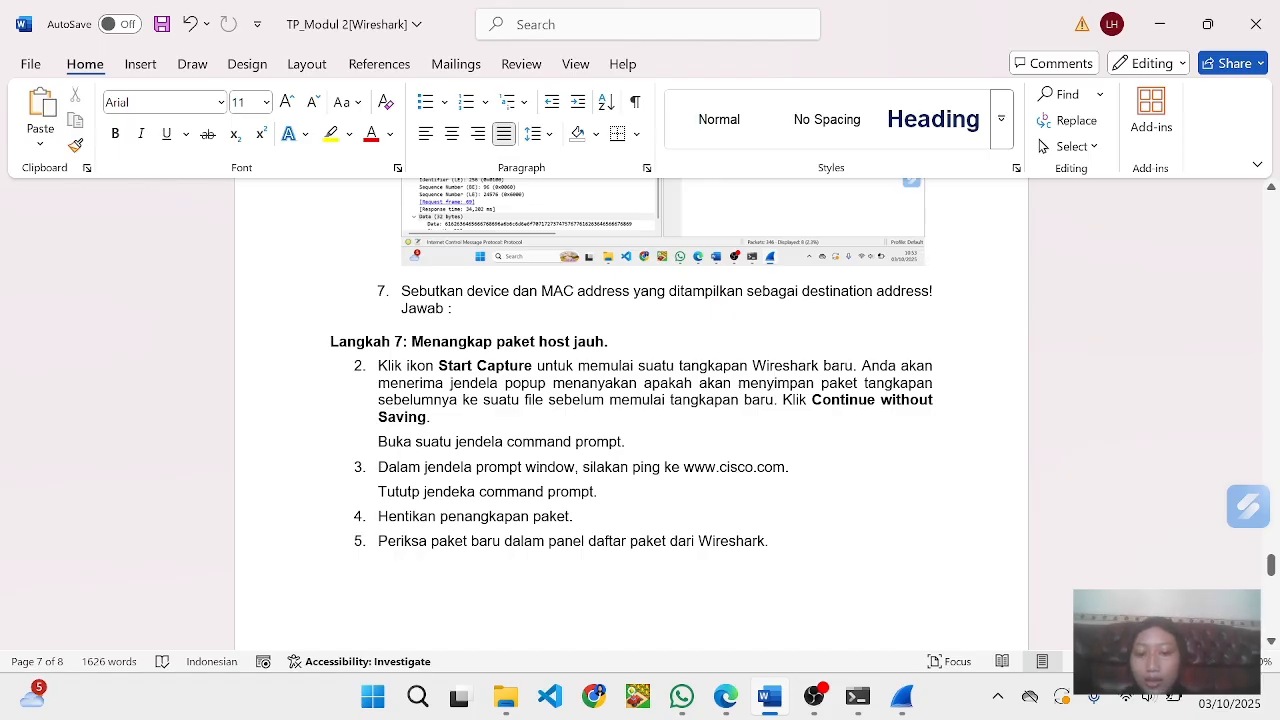
{"action": "mouse_move", "coordinate": [906, 708]}
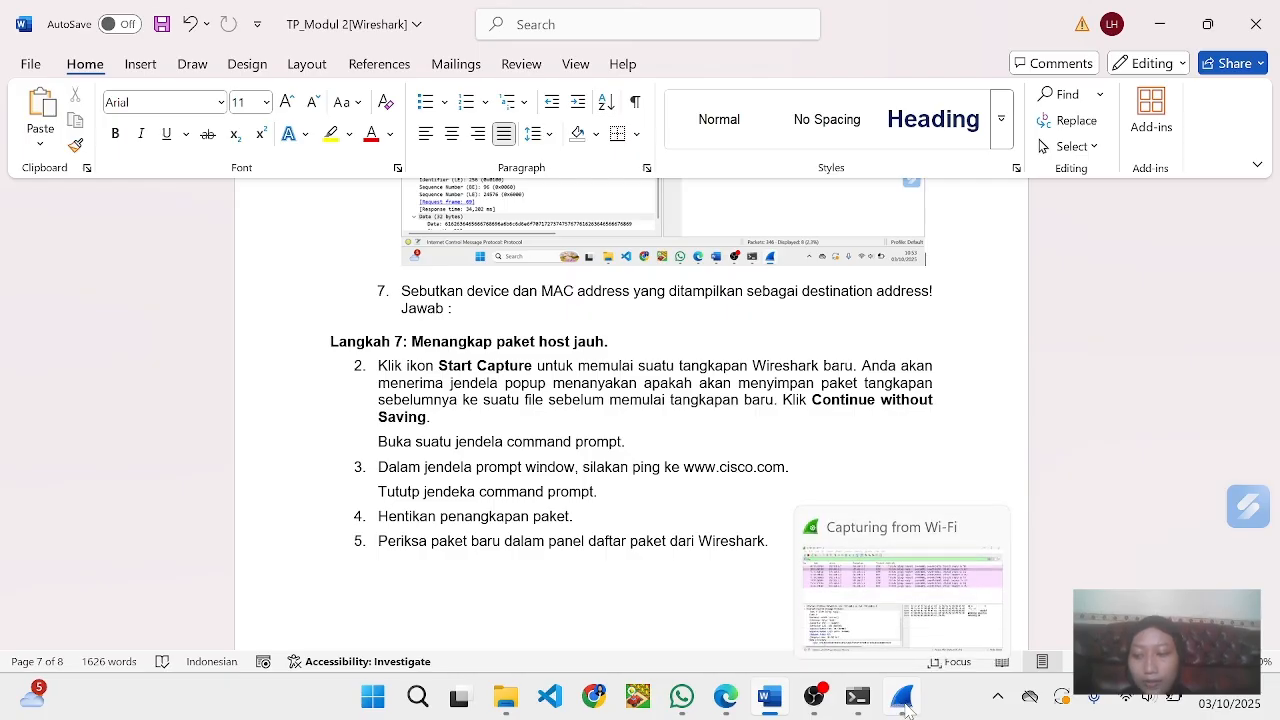
{"action": "left_click", "coordinate": [906, 708]}
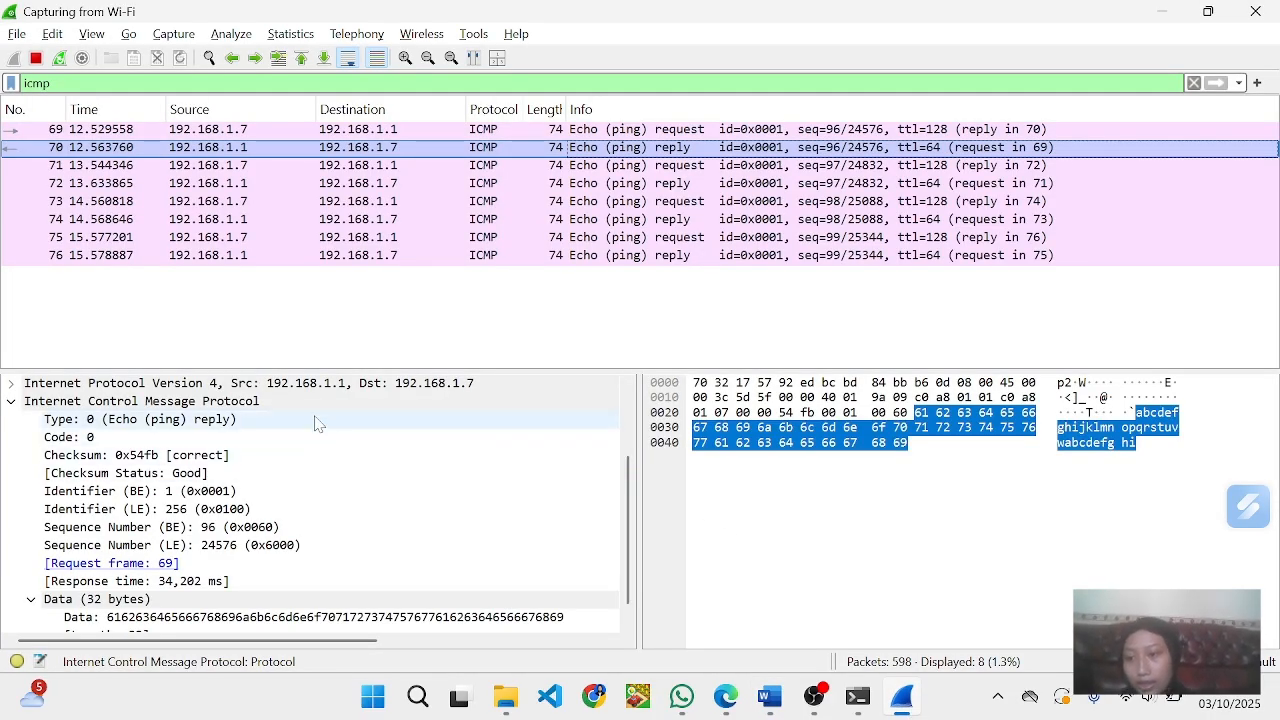
{"action": "scroll", "coordinate": [200, 420], "scroll_direction": "up", "scroll_amount": 2}
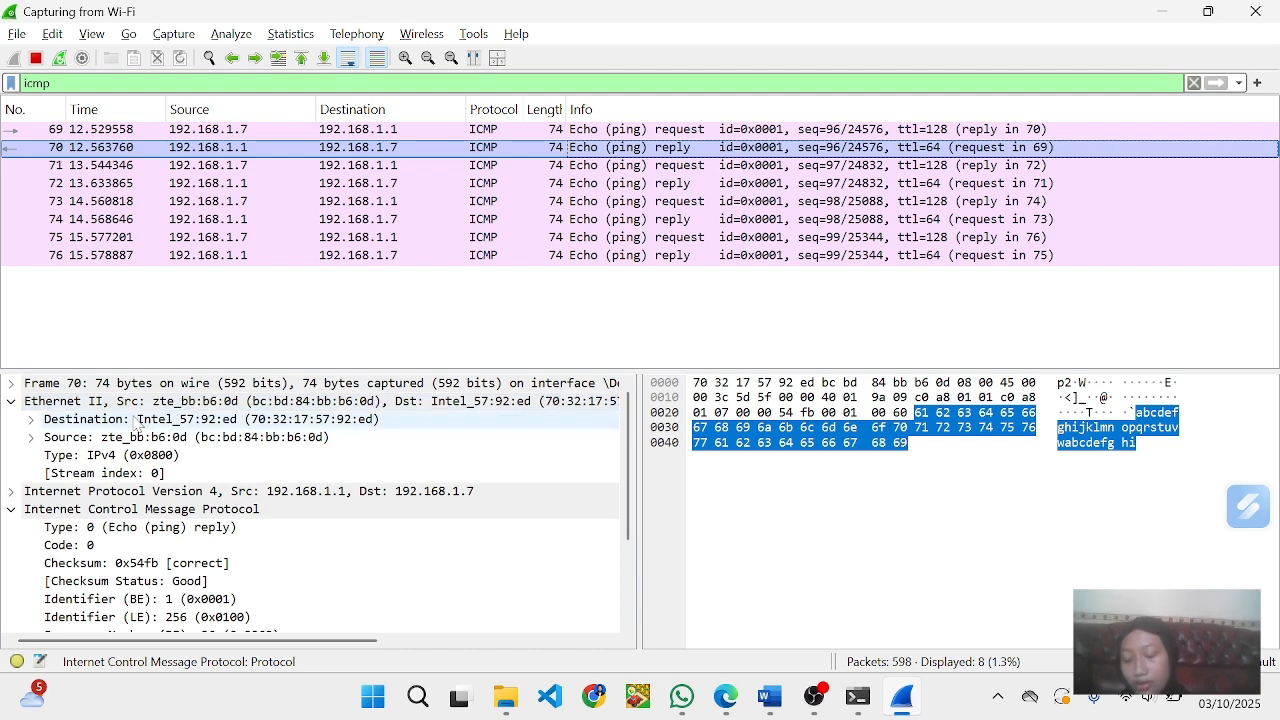
{"action": "key", "text": "alt+Tab"}
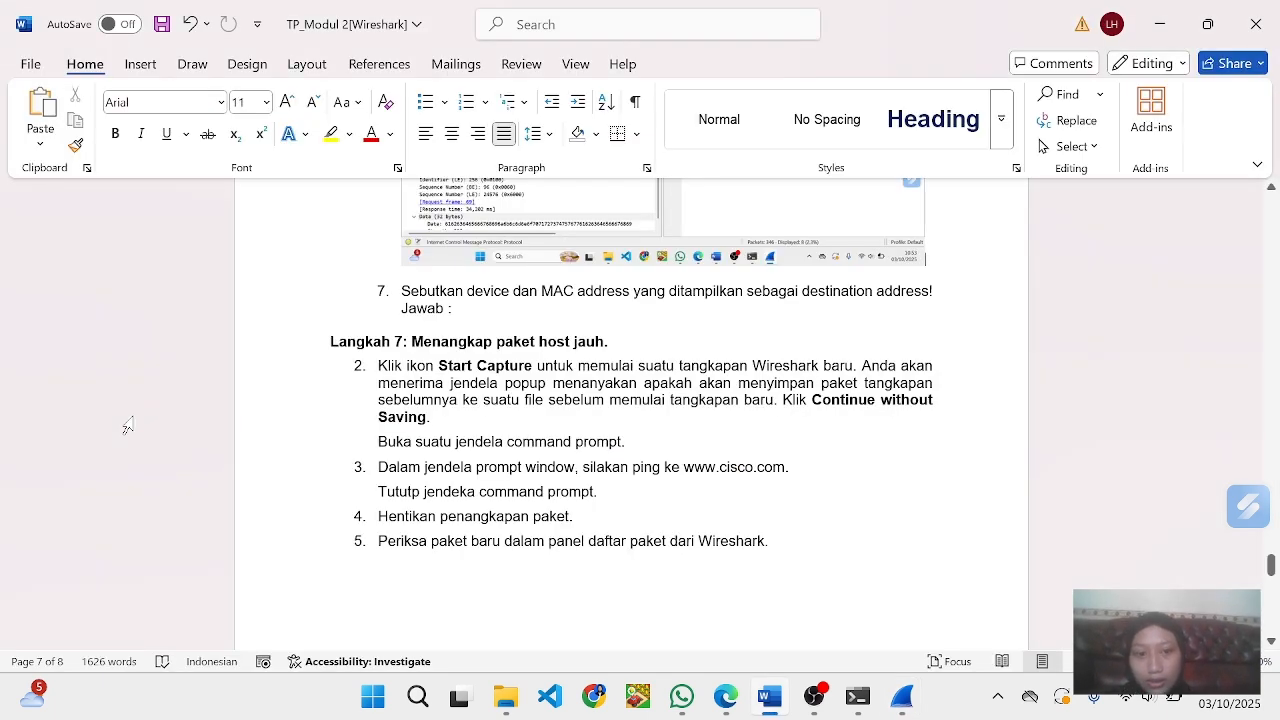
{"action": "key", "text": "alt+Tab"}
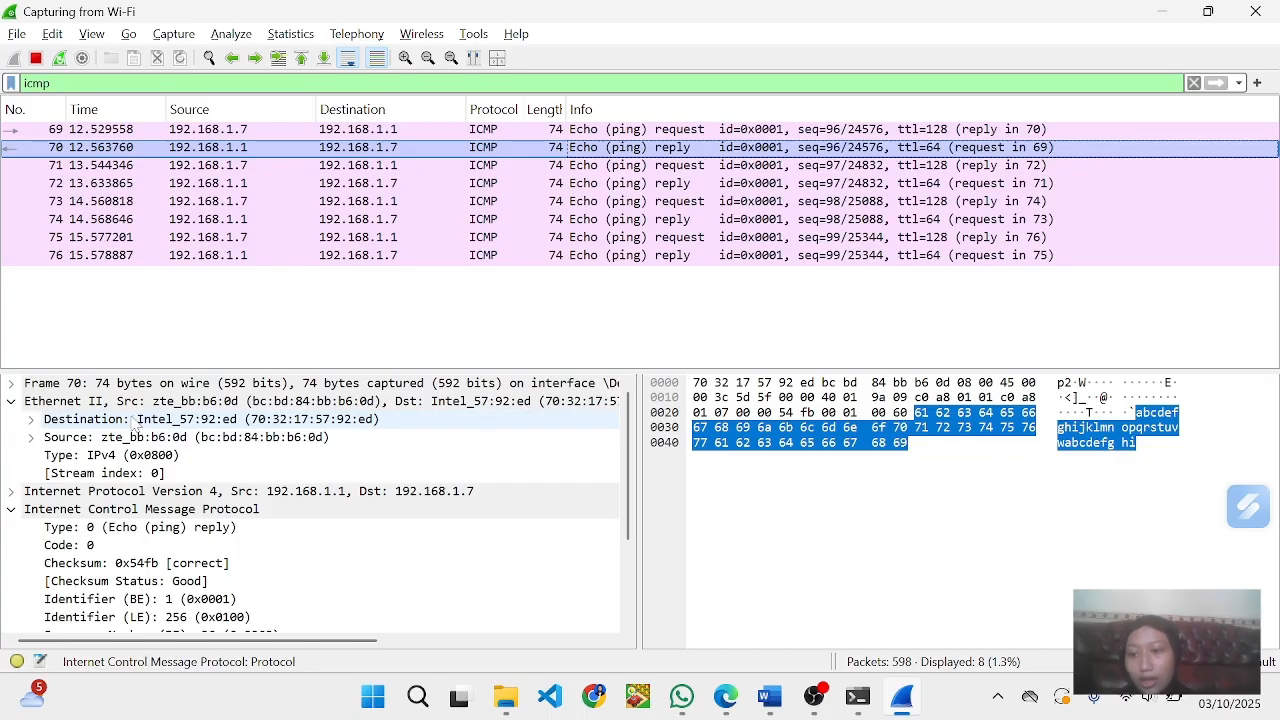
{"action": "left_click_drag", "start_coordinate": [238, 436], "coordinate": [463, 312]}
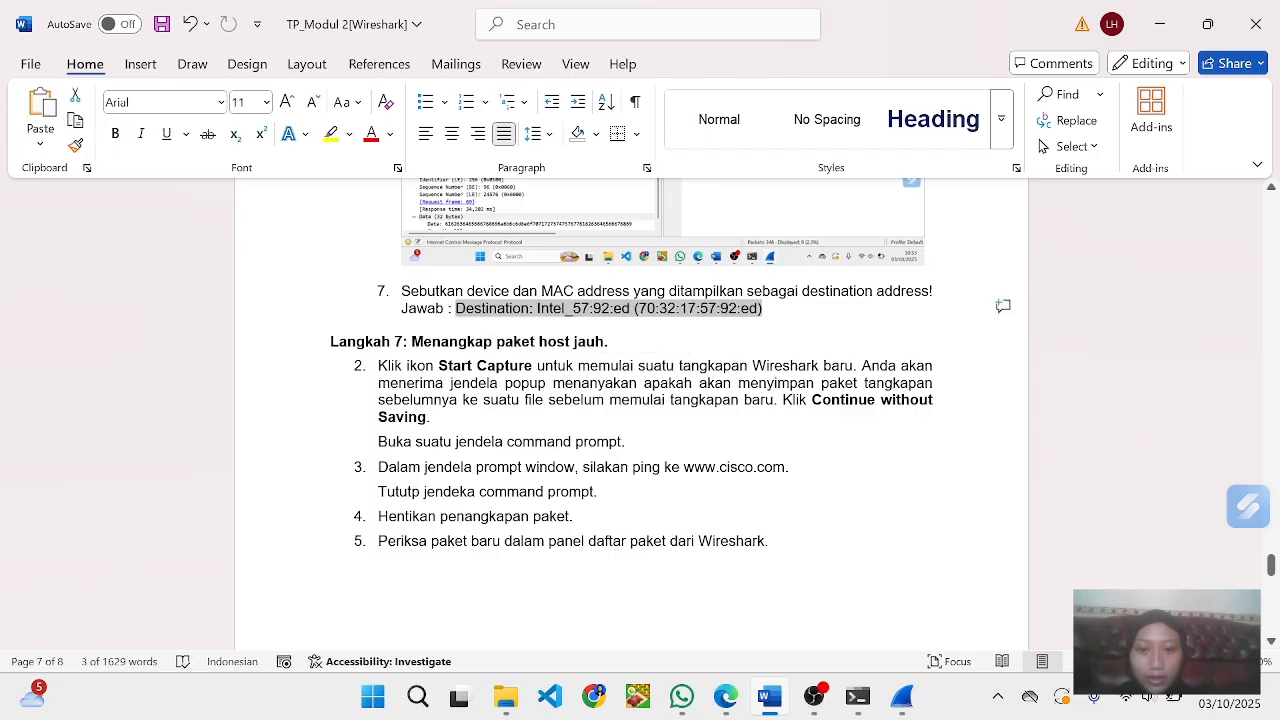
{"action": "left_click", "coordinate": [431, 417]}
- Read the Langkah 7 instructions for capturing remote-host packets, look at the Command Prompt window, and review the answers to questions 5 to 7
{"action": "scroll", "coordinate": [631, 414], "scroll_direction": "down", "scroll_amount": 3}
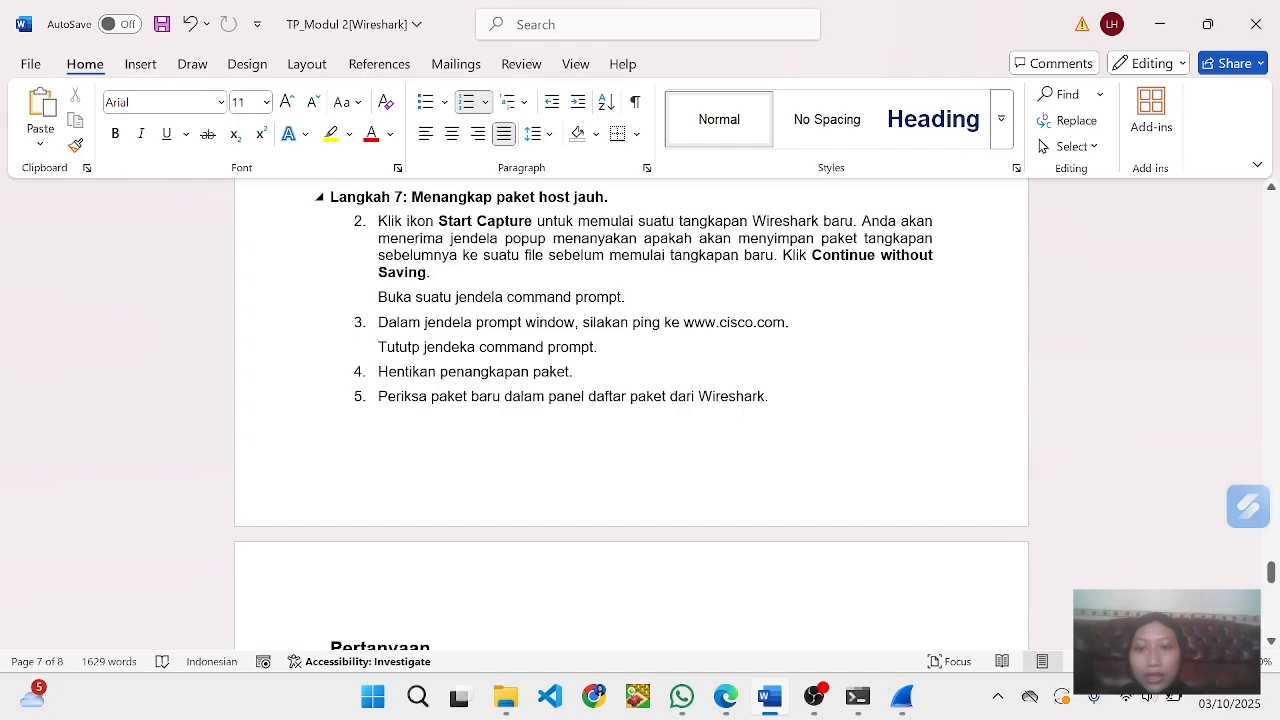
{"action": "scroll", "coordinate": [631, 400], "scroll_direction": "down", "scroll_amount": 1}
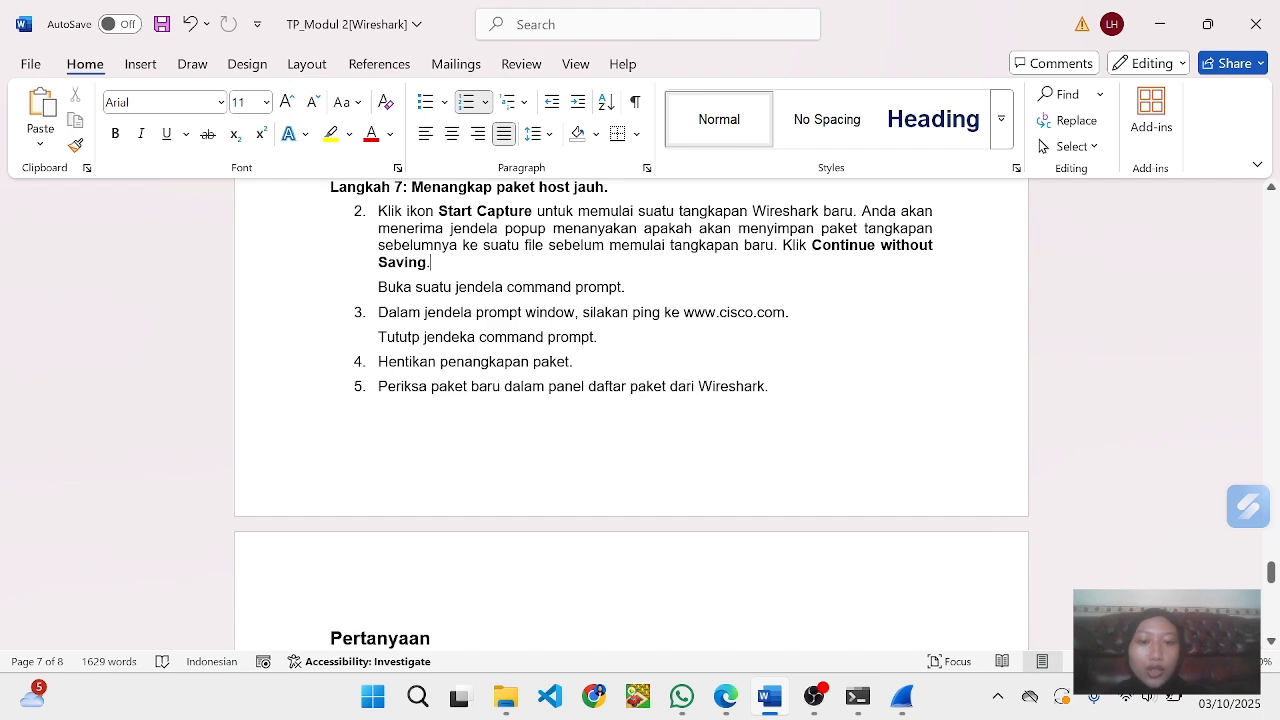
{"action": "scroll", "coordinate": [631, 414], "scroll_direction": "down", "scroll_amount": 3}
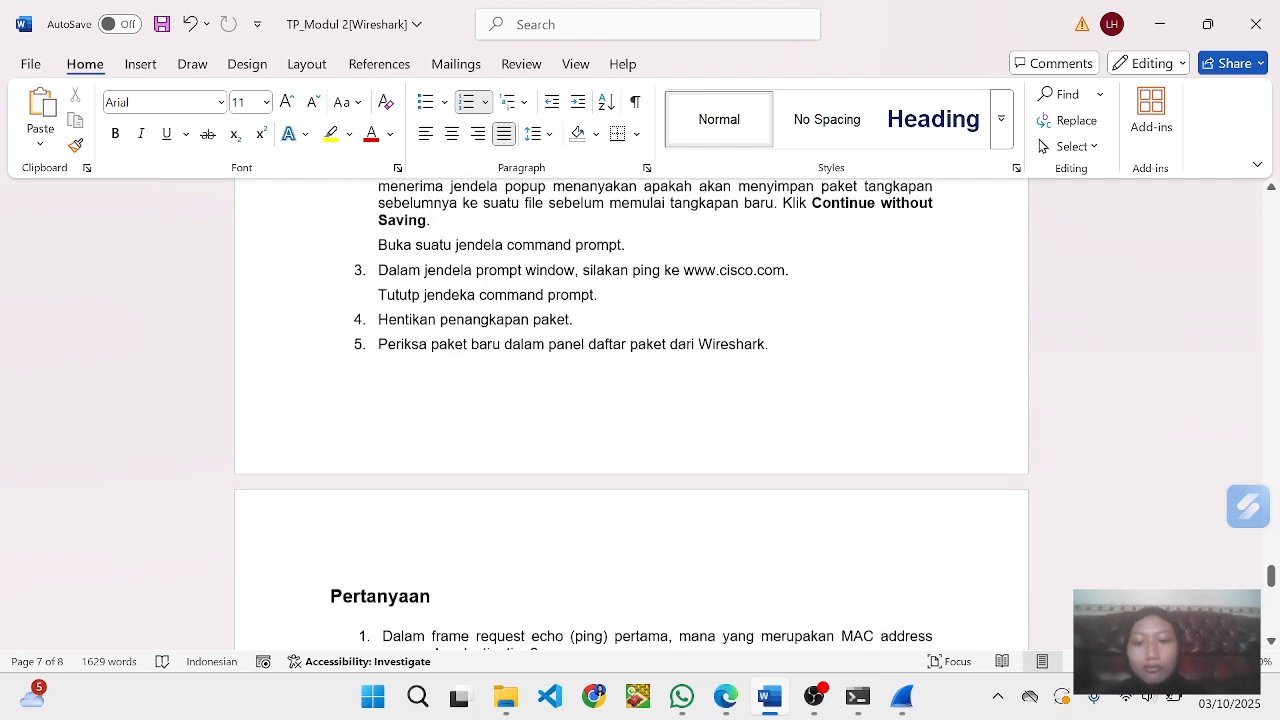
{"action": "scroll", "coordinate": [631, 414], "scroll_direction": "up", "scroll_amount": 3}
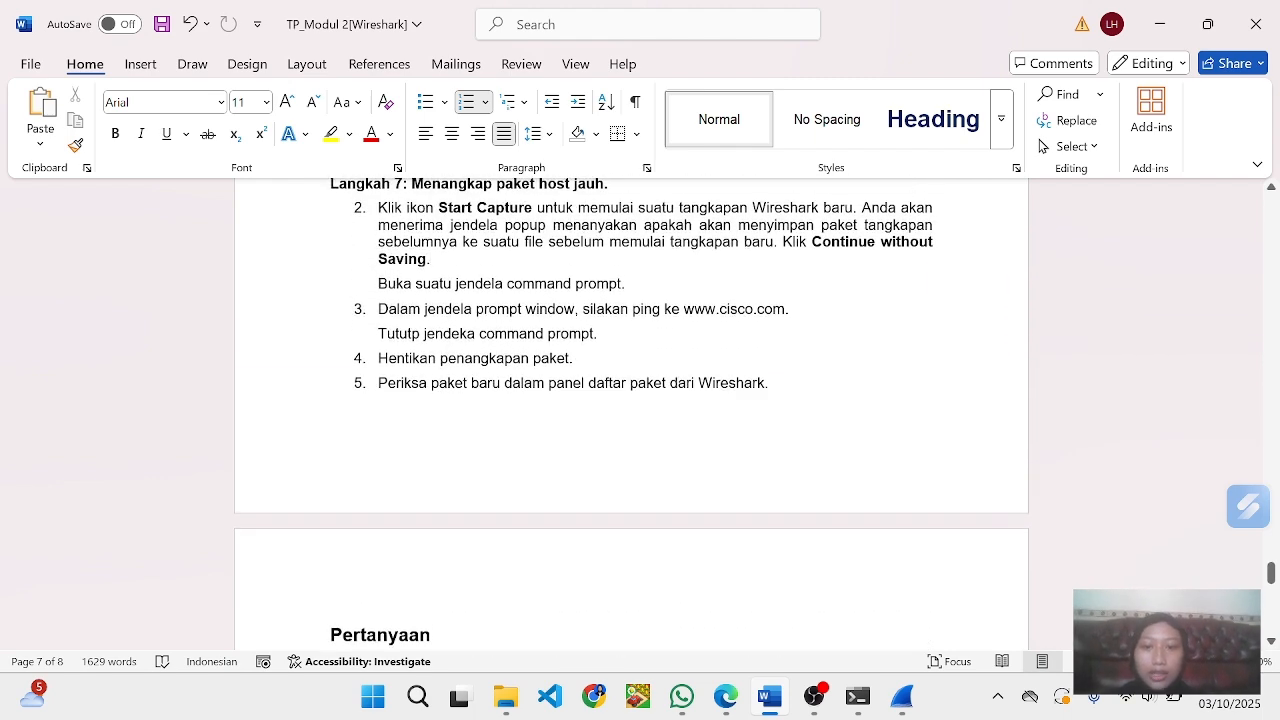
{"action": "left_click", "coordinate": [858, 697]}
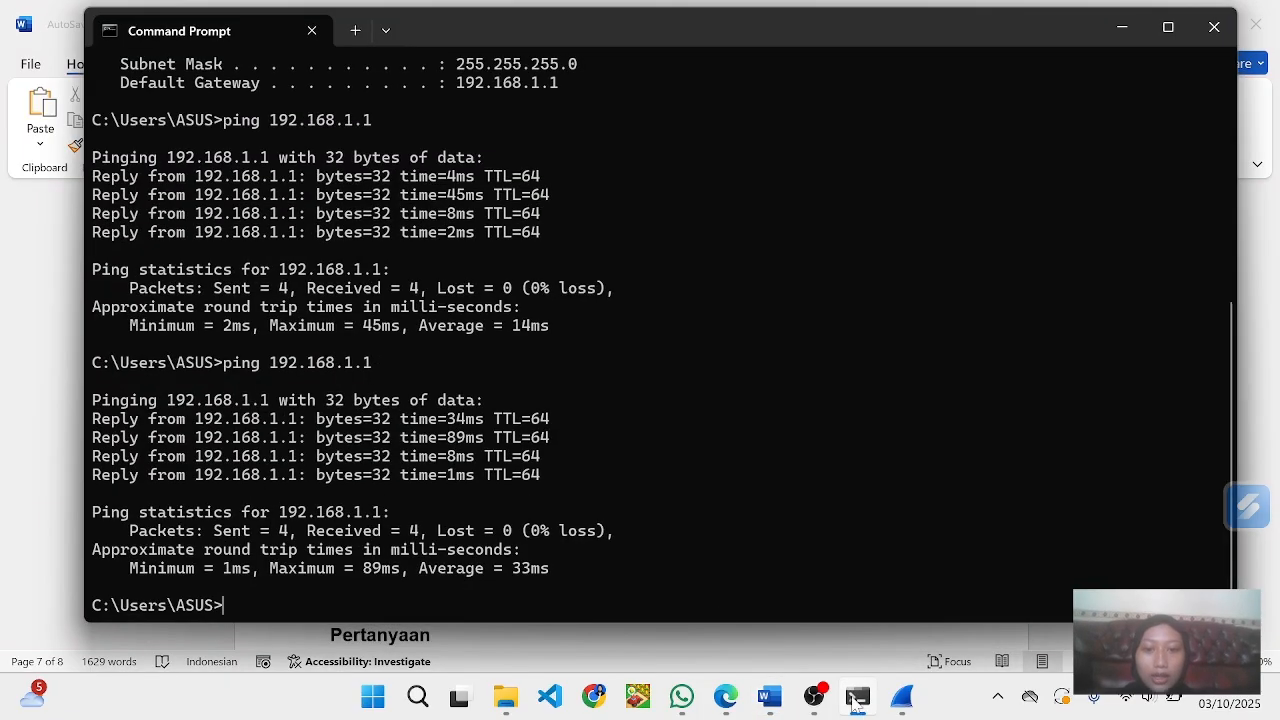
{"action": "left_click", "coordinate": [850, 688]}
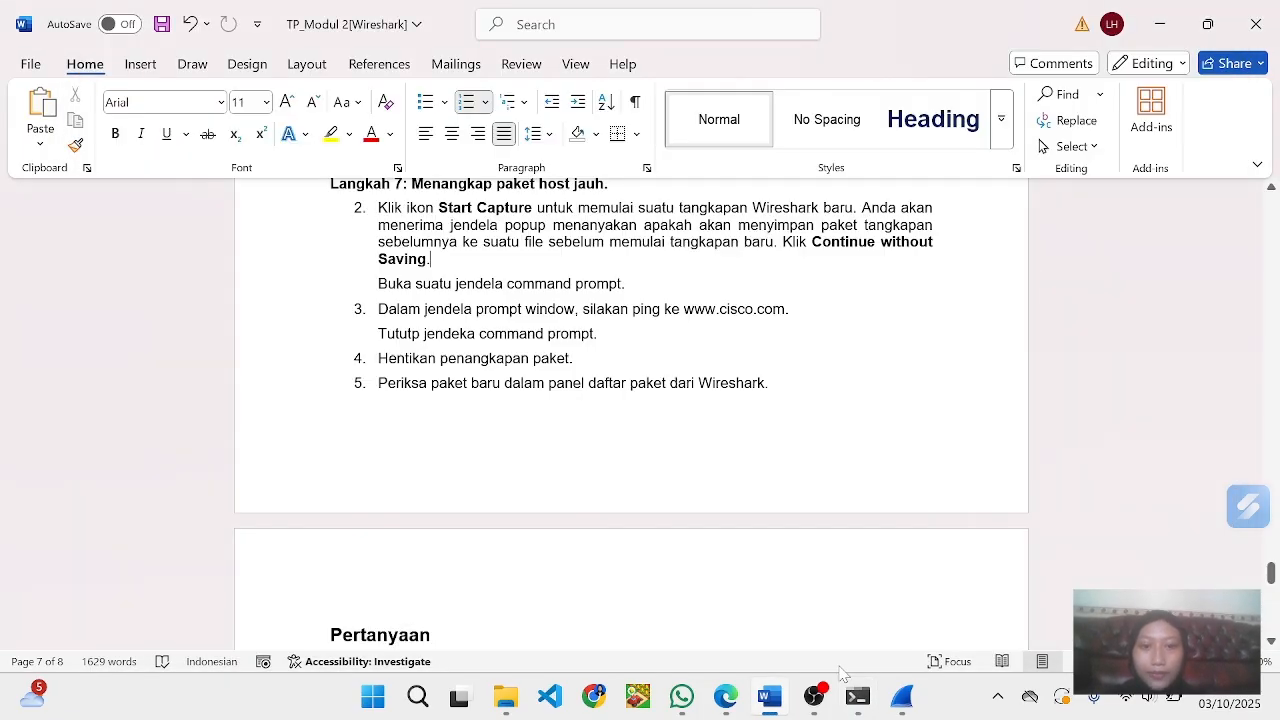
{"action": "scroll", "coordinate": [631, 415], "scroll_direction": "up", "scroll_amount": 3}
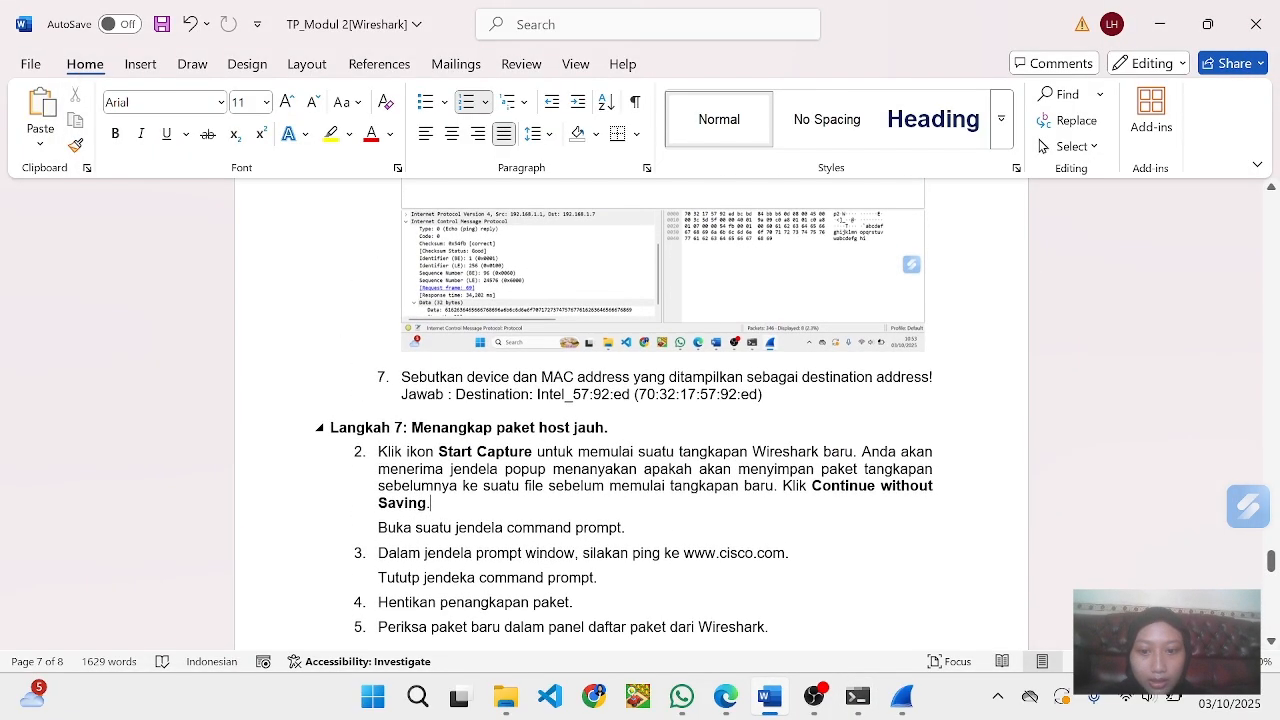
{"action": "scroll", "coordinate": [631, 415], "scroll_direction": "up", "scroll_amount": 5}
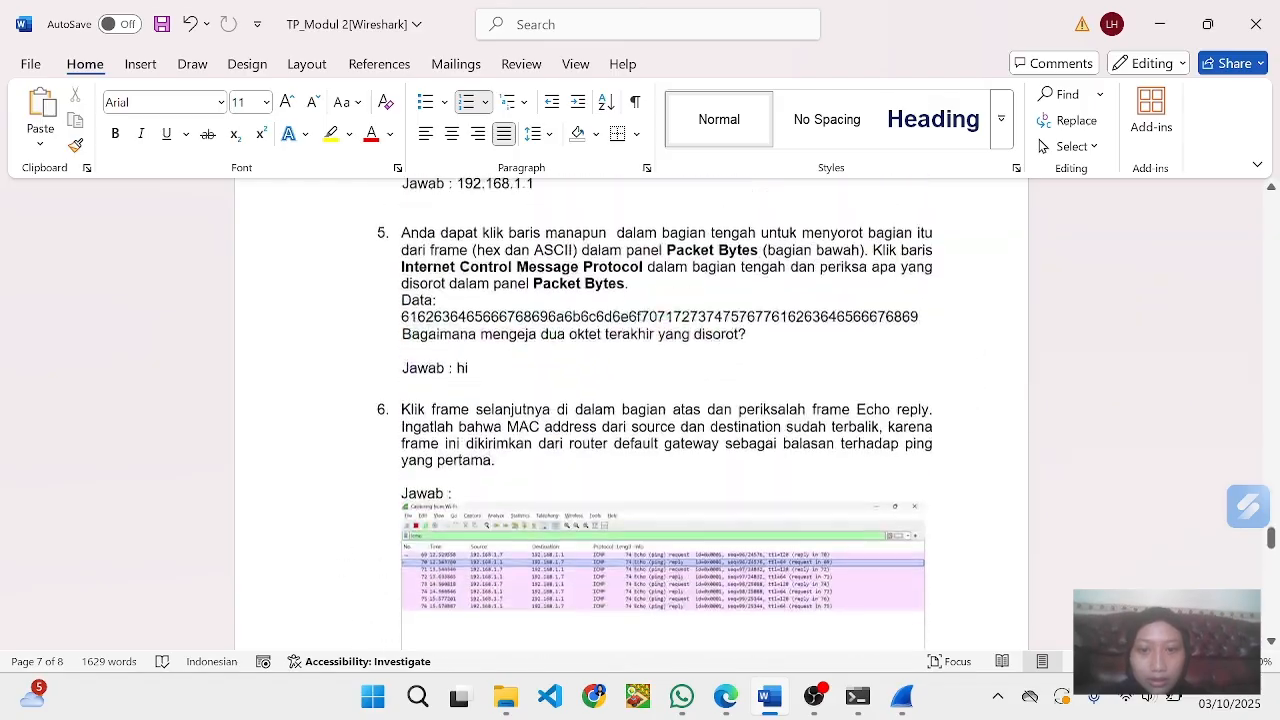
{"action": "scroll", "coordinate": [631, 415], "scroll_direction": "down", "scroll_amount": 4}
{"action": "scroll", "coordinate": [631, 415], "scroll_direction": "up", "scroll_amount": 7}
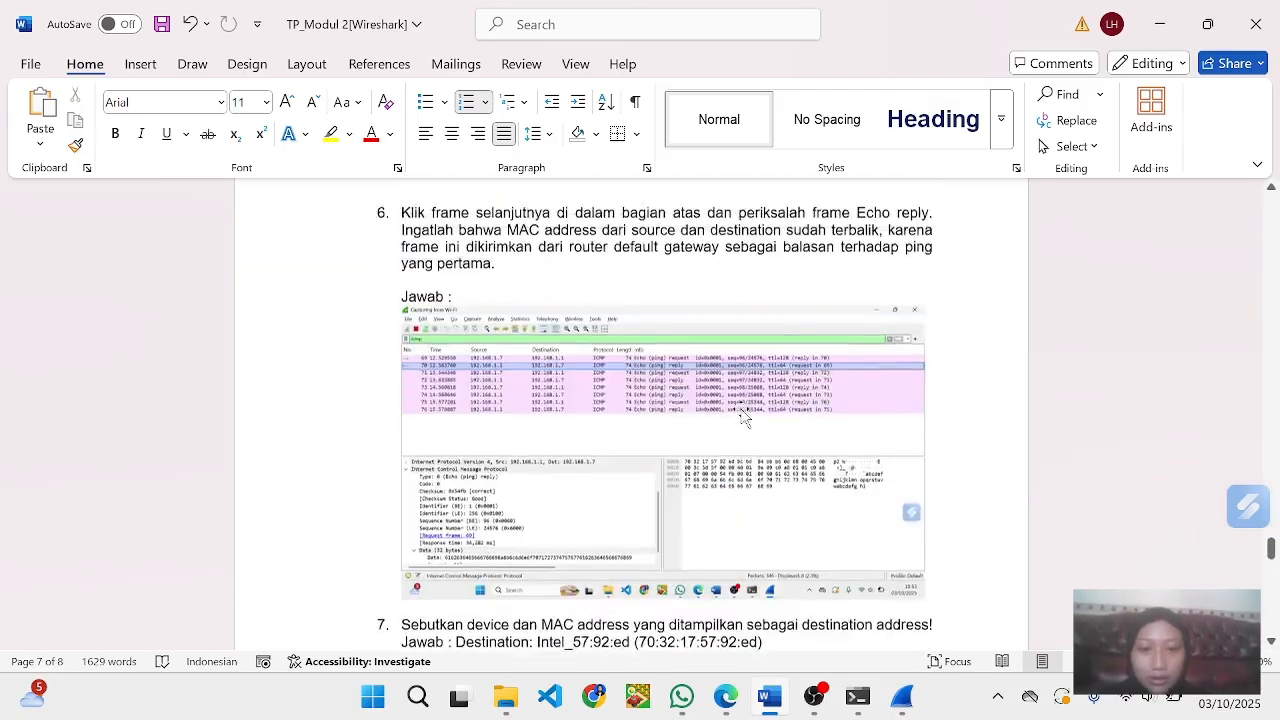
{"action": "scroll", "coordinate": [631, 415], "scroll_direction": "down", "scroll_amount": 7}
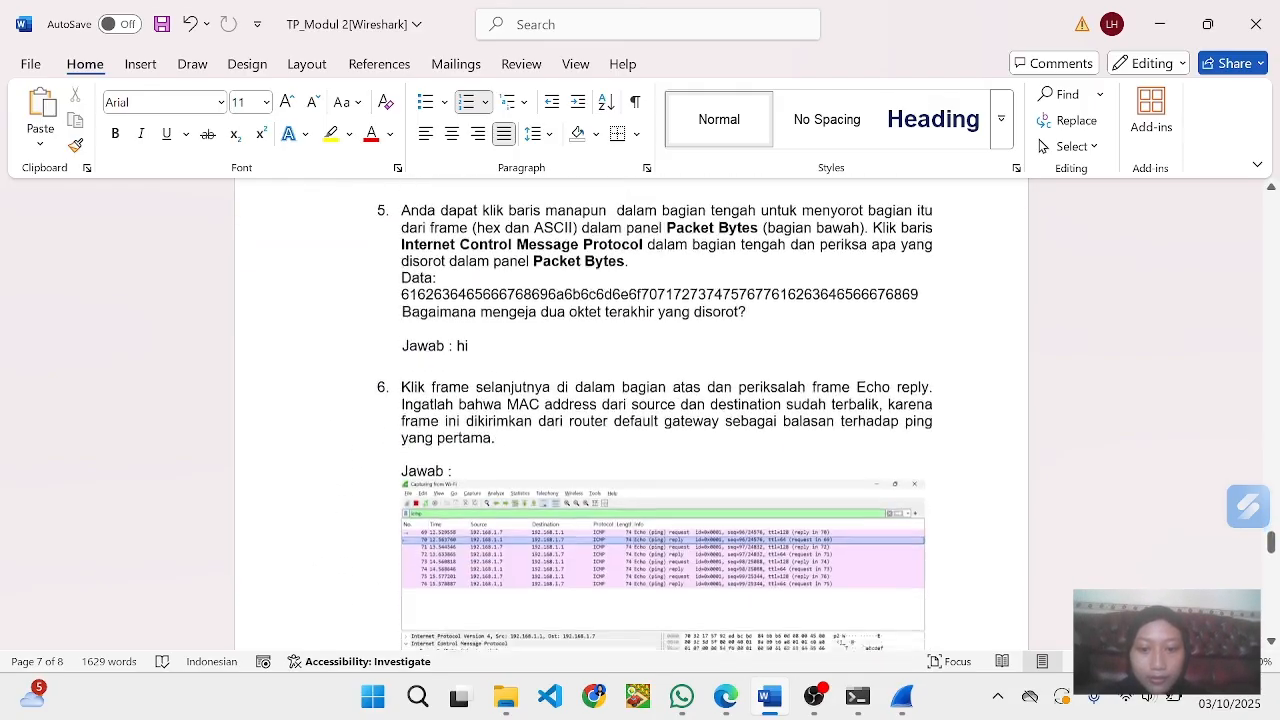
- Switch to Wireshark, stop the running Wi-Fi capture and start a new one, continuing without saving the captured packets
{"action": "scroll", "coordinate": [631, 415], "scroll_direction": "down", "scroll_amount": 1}
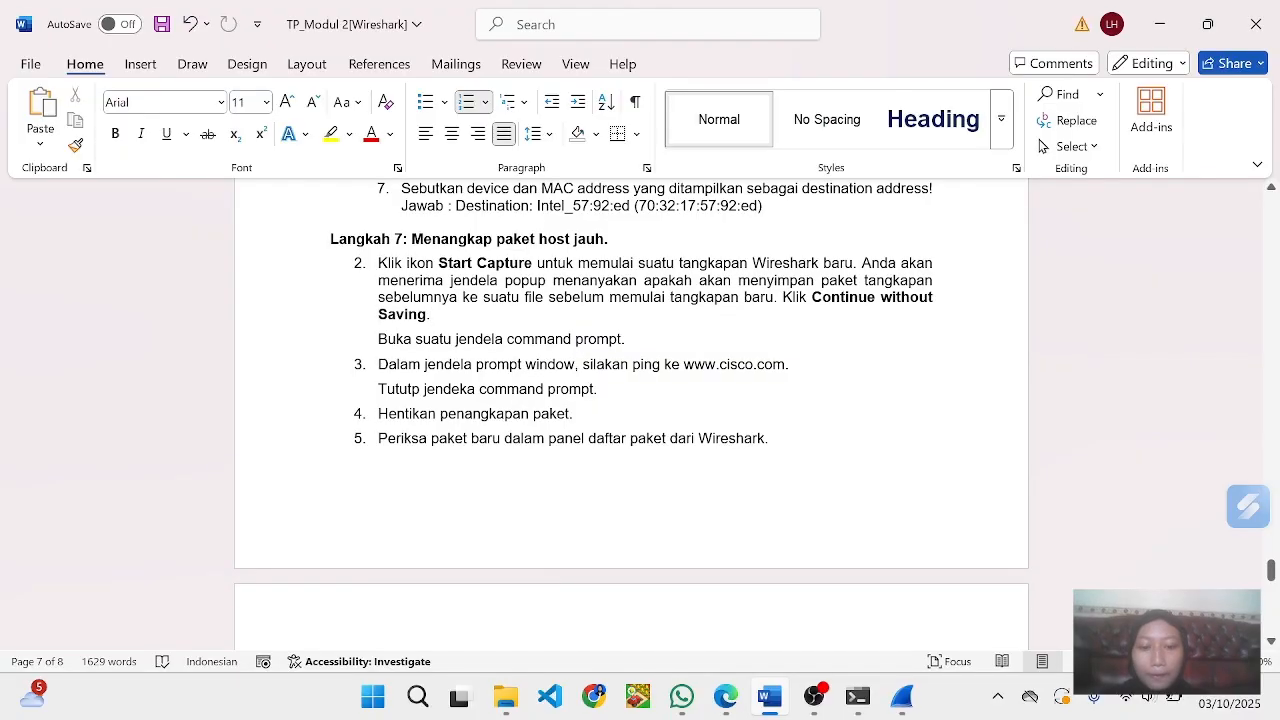
{"action": "left_click", "coordinate": [899, 700]}
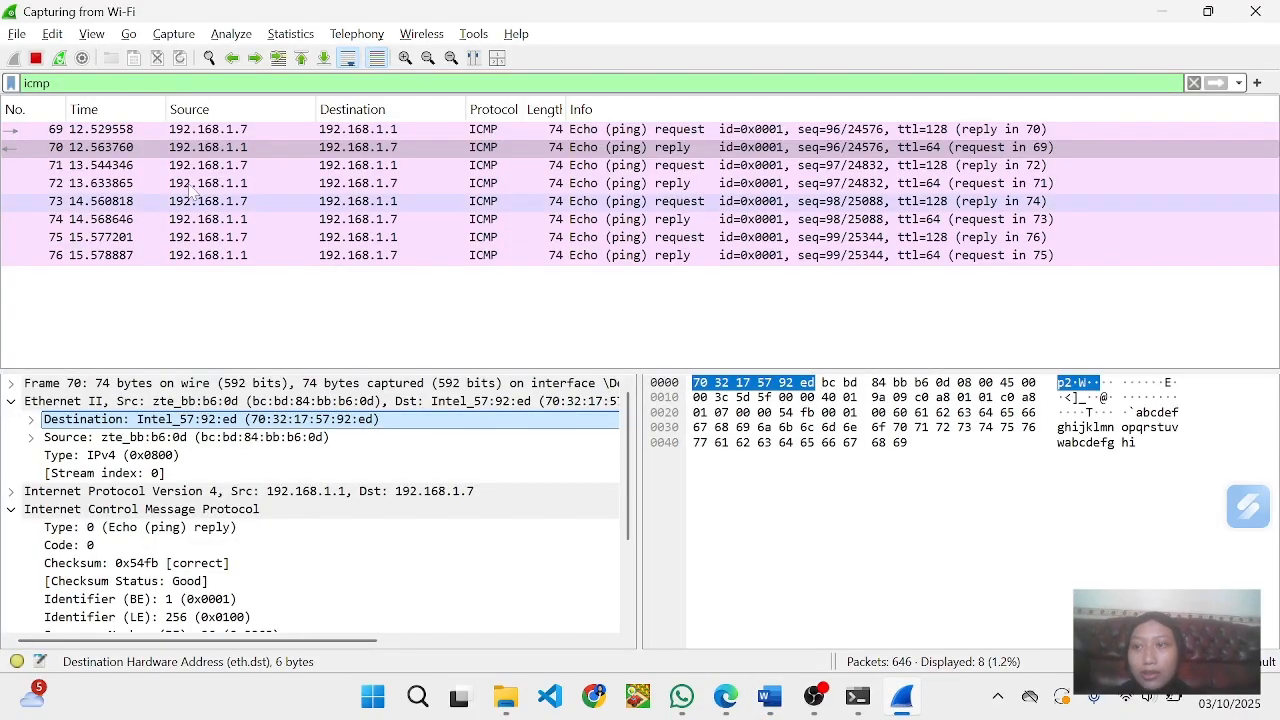
{"action": "left_click", "coordinate": [36, 60]}
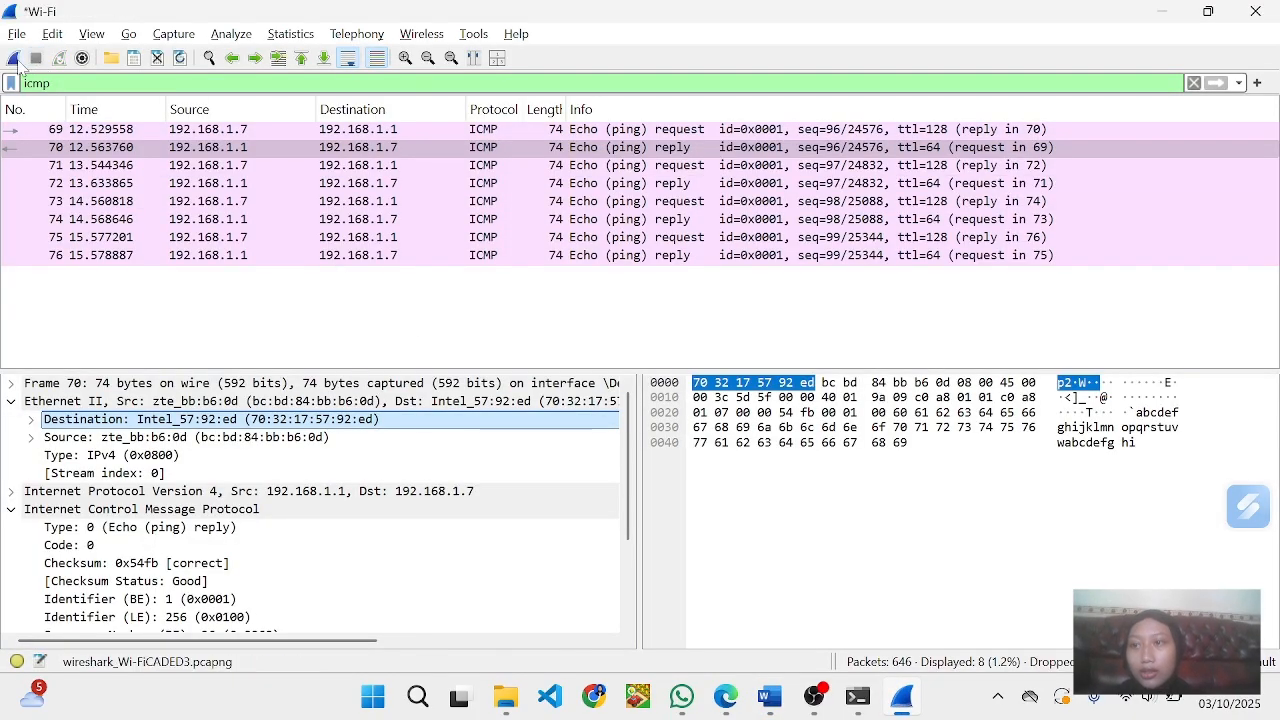
{"action": "left_click", "coordinate": [14, 58]}
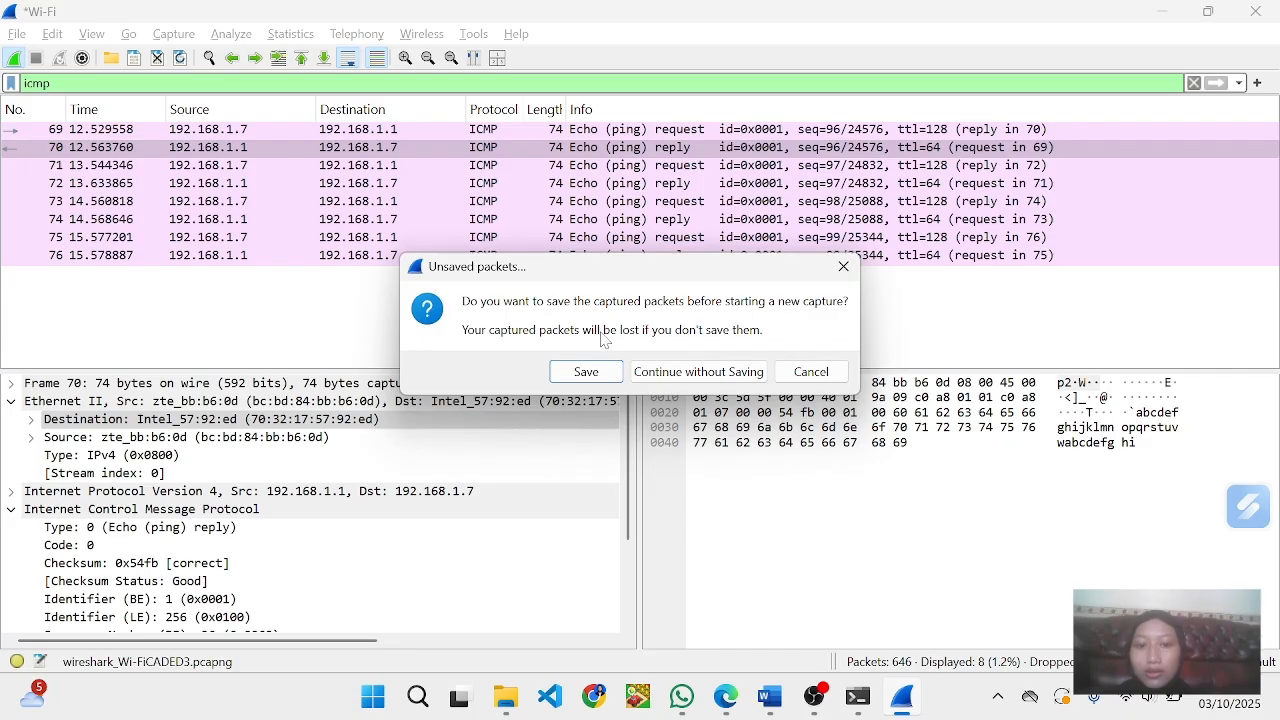
{"action": "left_click", "coordinate": [684, 383]}
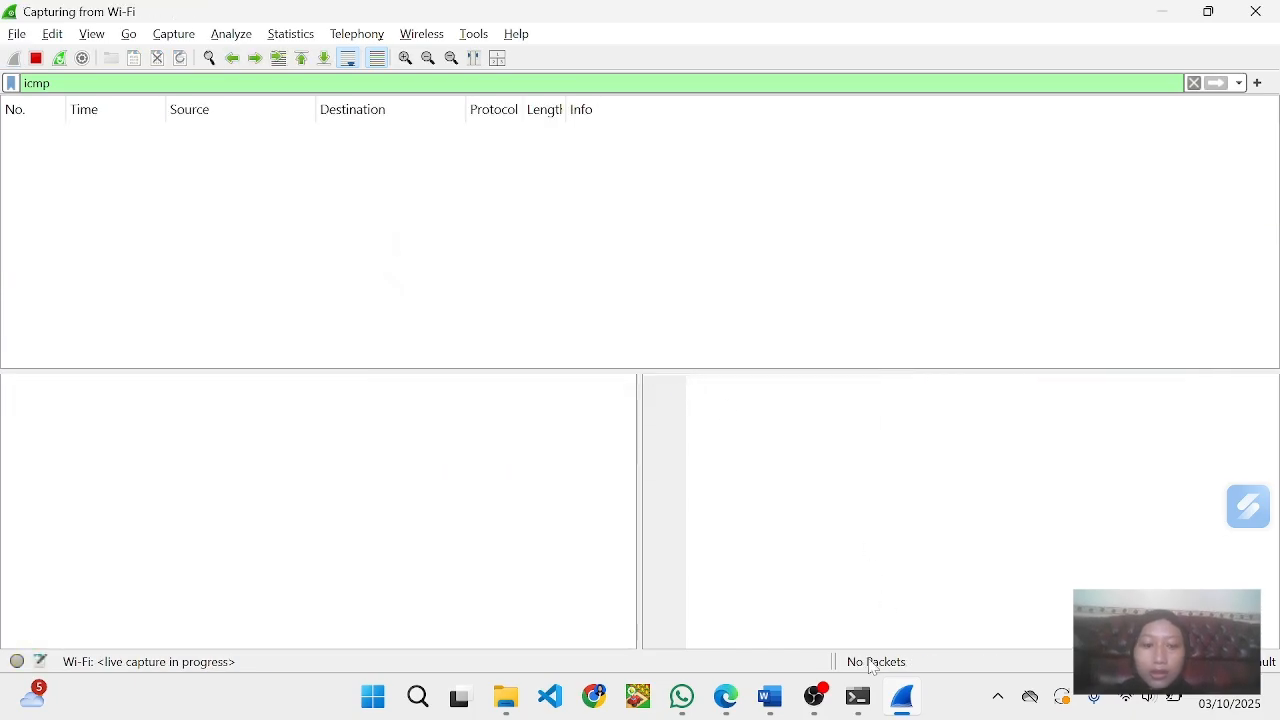
{"action": "left_click", "coordinate": [857, 697]}
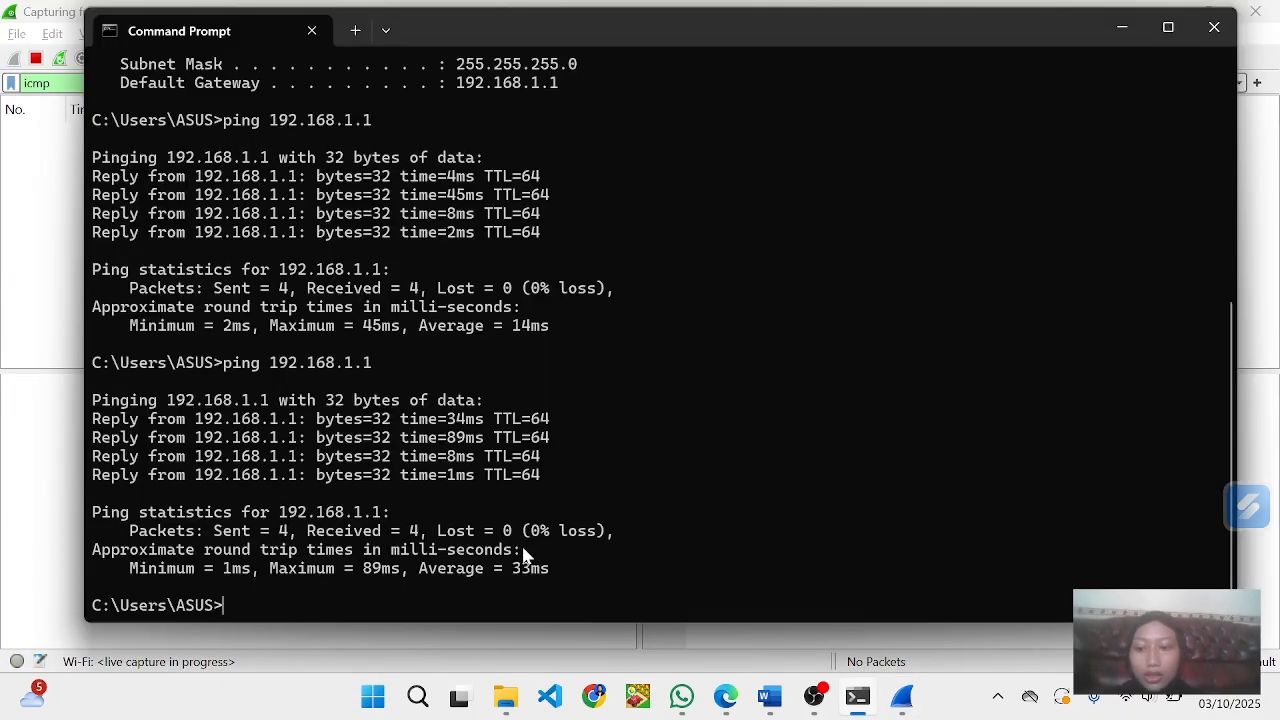
{"action": "type", "text": "ping "}
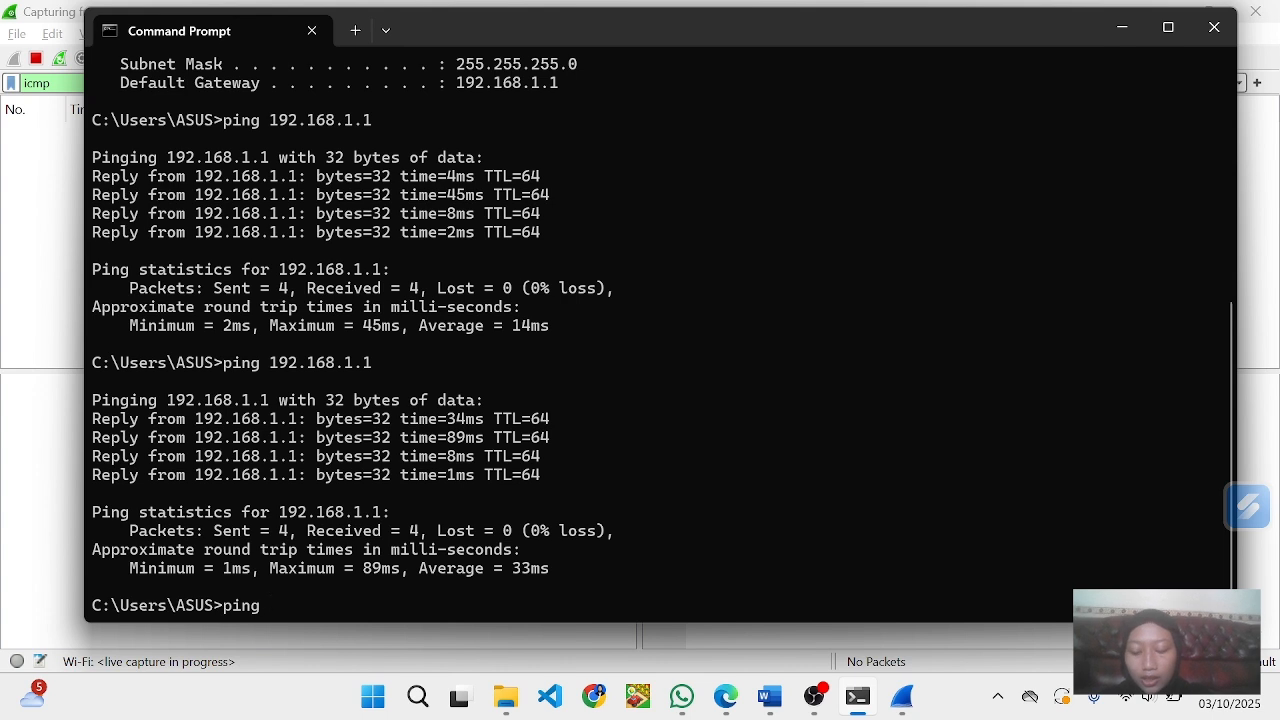
{"action": "type", "text": "www"}
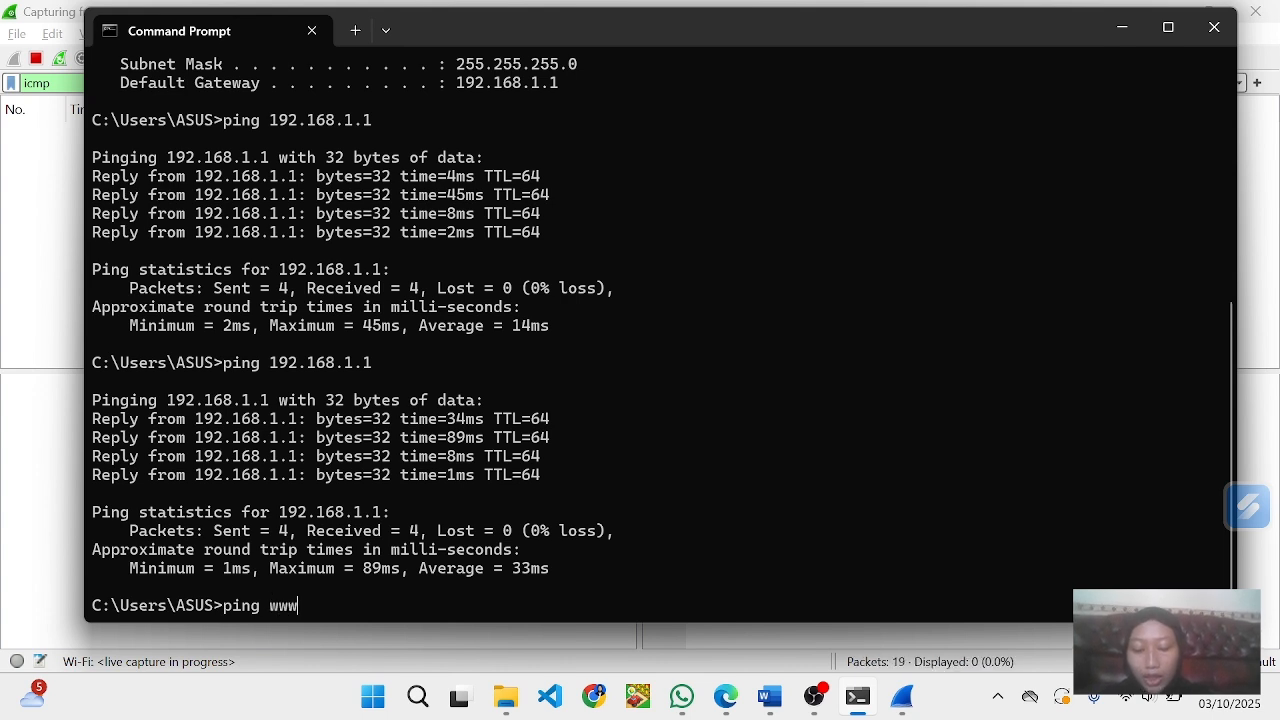
{"action": "type", "text": ".cisc"}
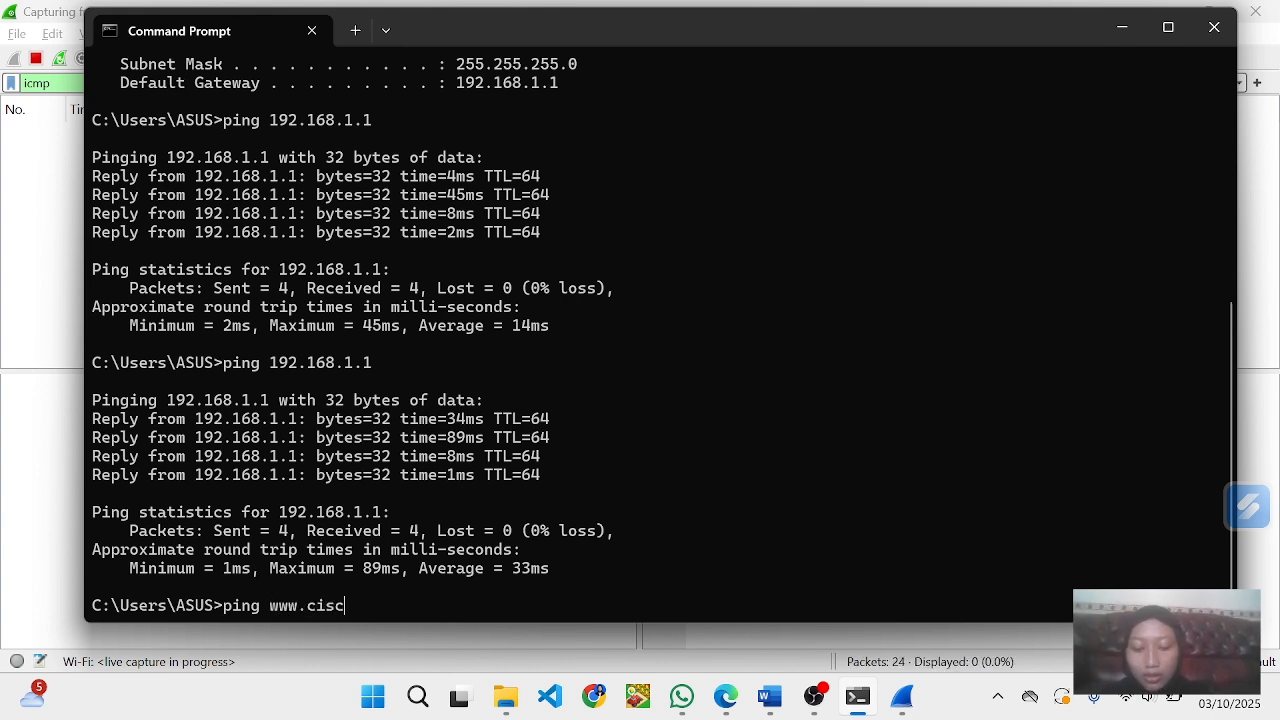
{"action": "type", "text": "o."}
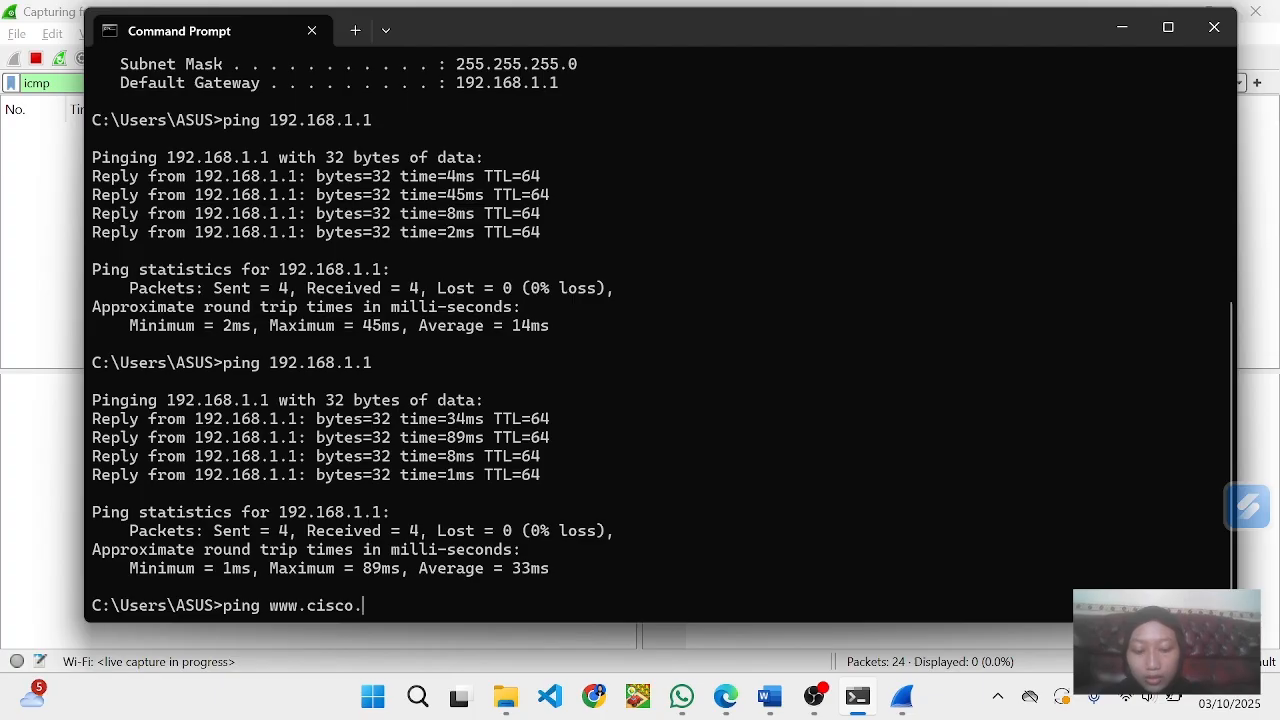
{"action": "type", "text": "com"}
{"action": "key", "text": "alt+Tab"}
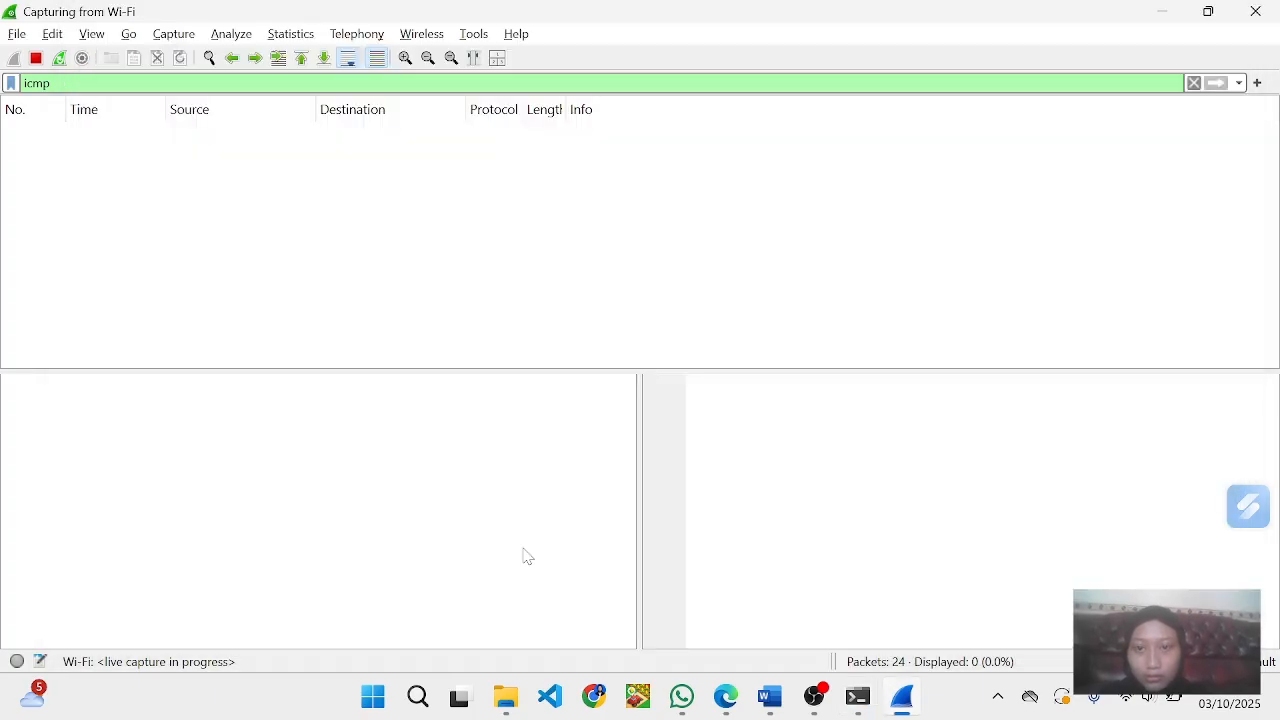
{"action": "key", "text": "alt+Tab"}
{"action": "key", "text": "alt+Tab"}
{"action": "key", "text": "alt+Tab"}
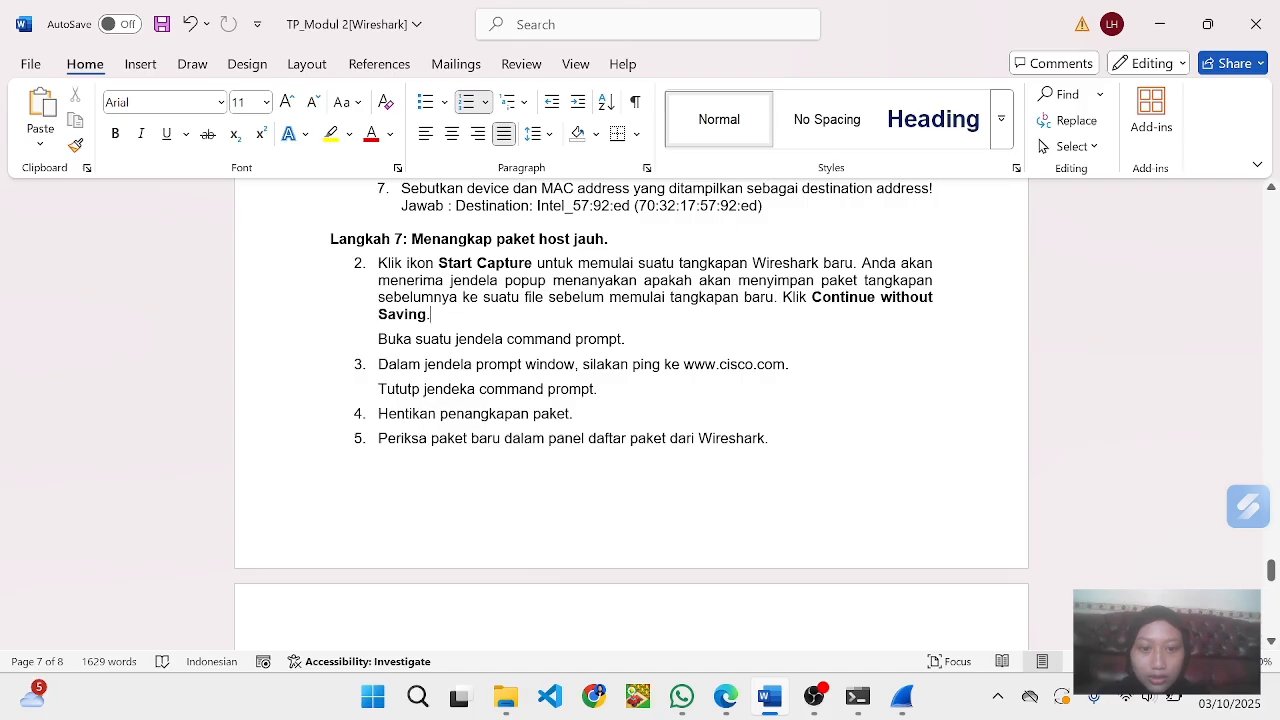
{"action": "key", "text": "alt+Tab"}
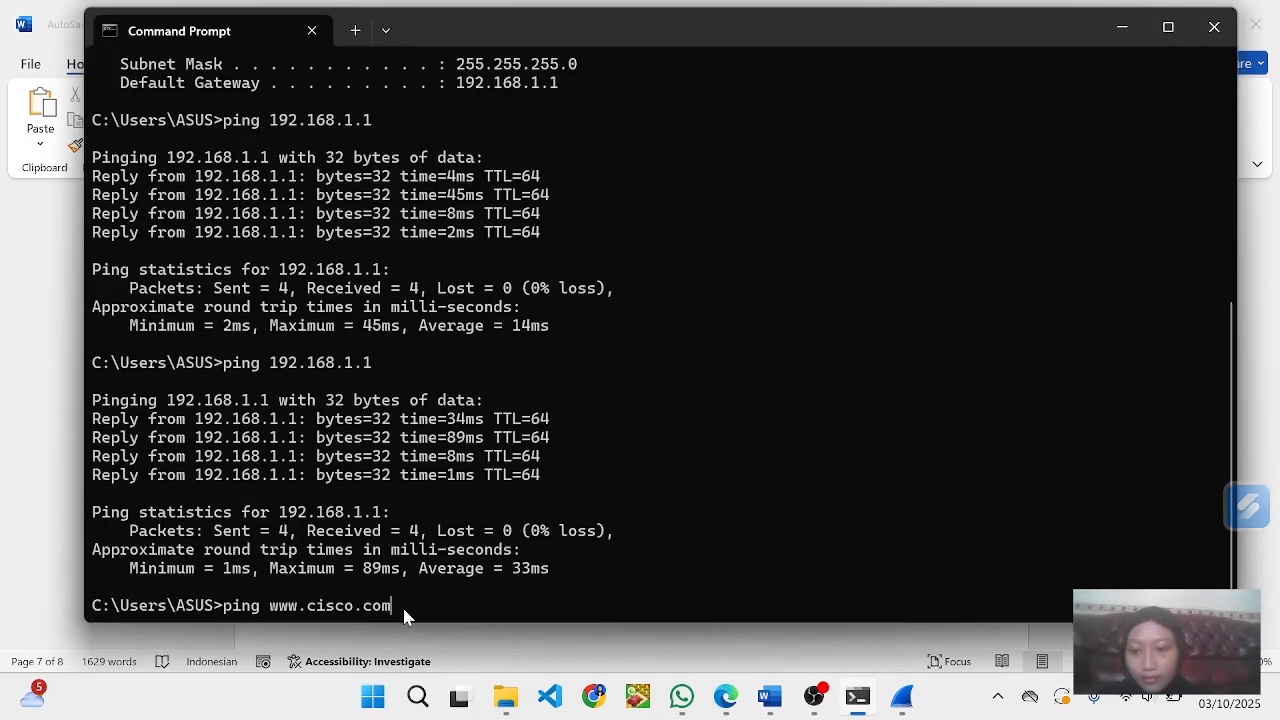
{"action": "key", "text": "alt+Tab"}
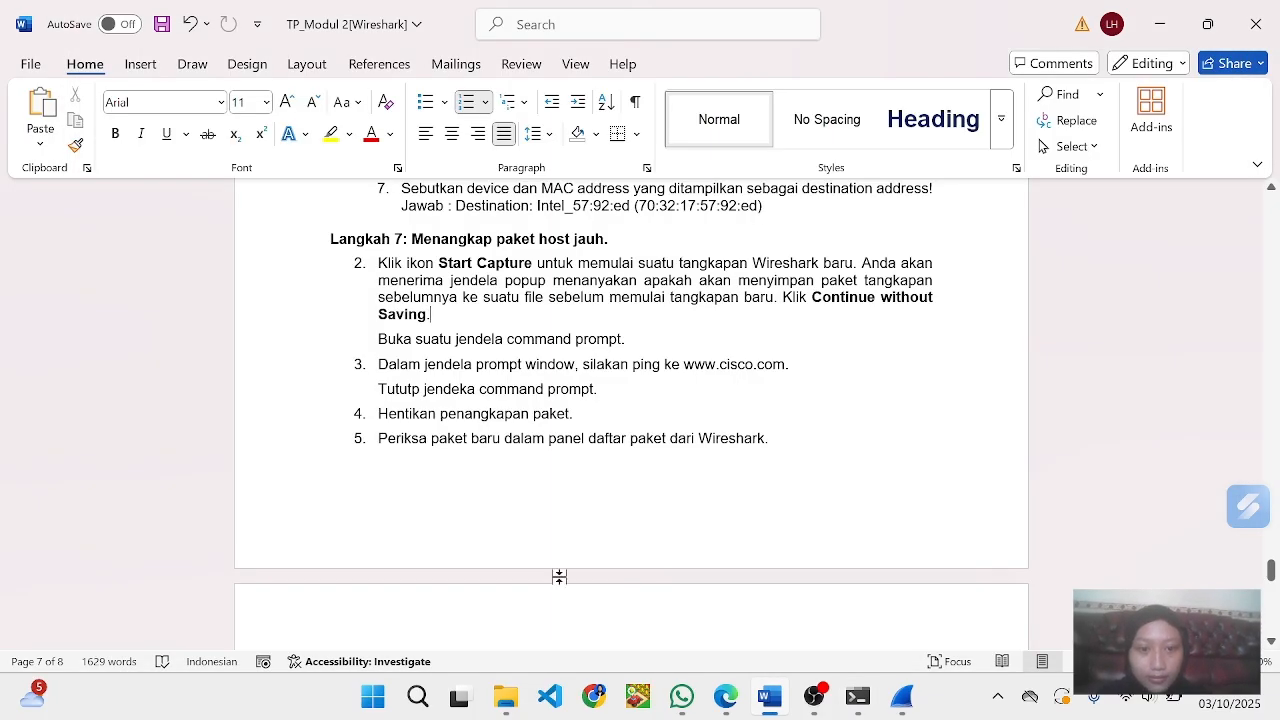
{"action": "key", "text": "alt+Tab"}
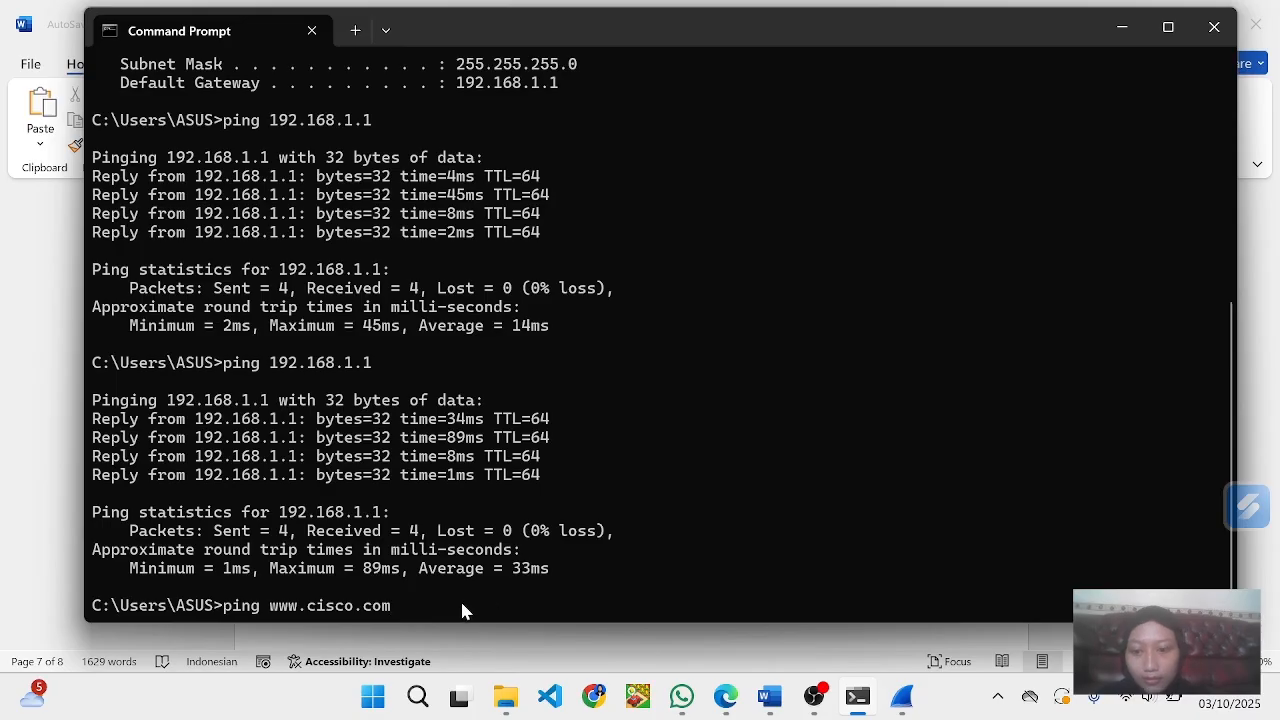
{"action": "key", "text": "Return"}
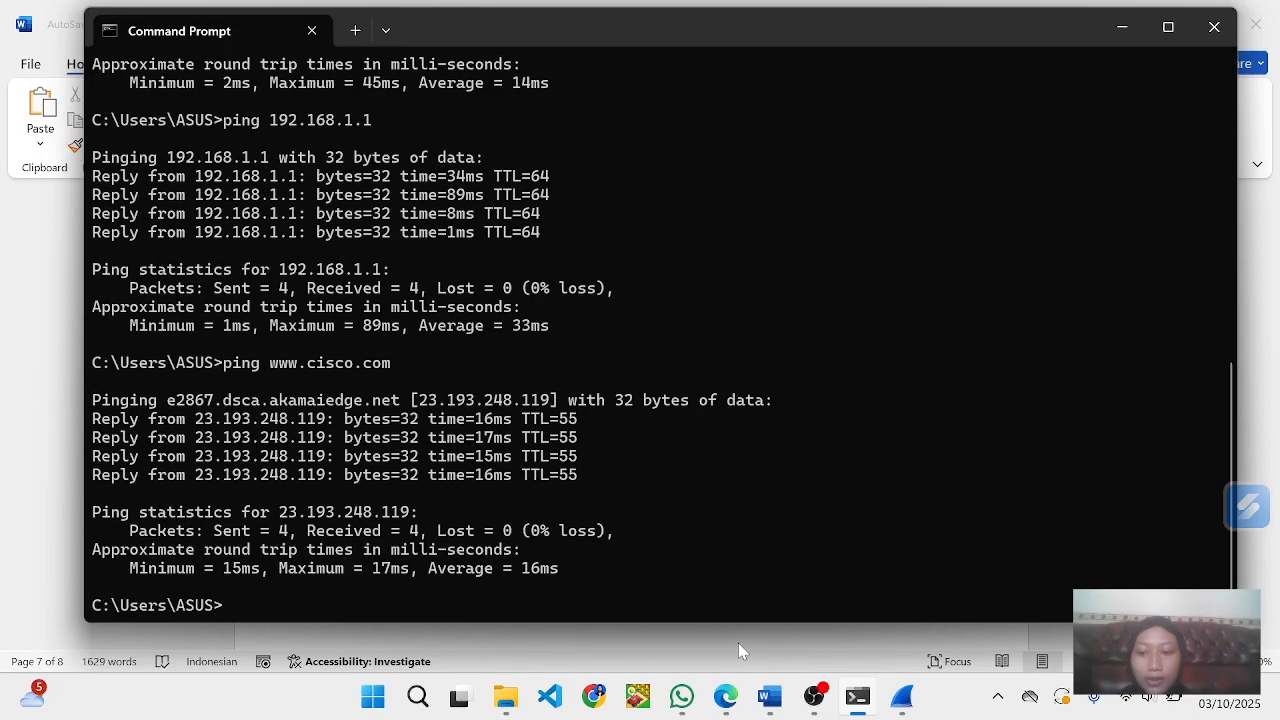
- Examine the new ICMP packets in Wireshark and read the Pertanyaan questions on page 8 in Word
{"action": "left_click", "coordinate": [902, 697]}
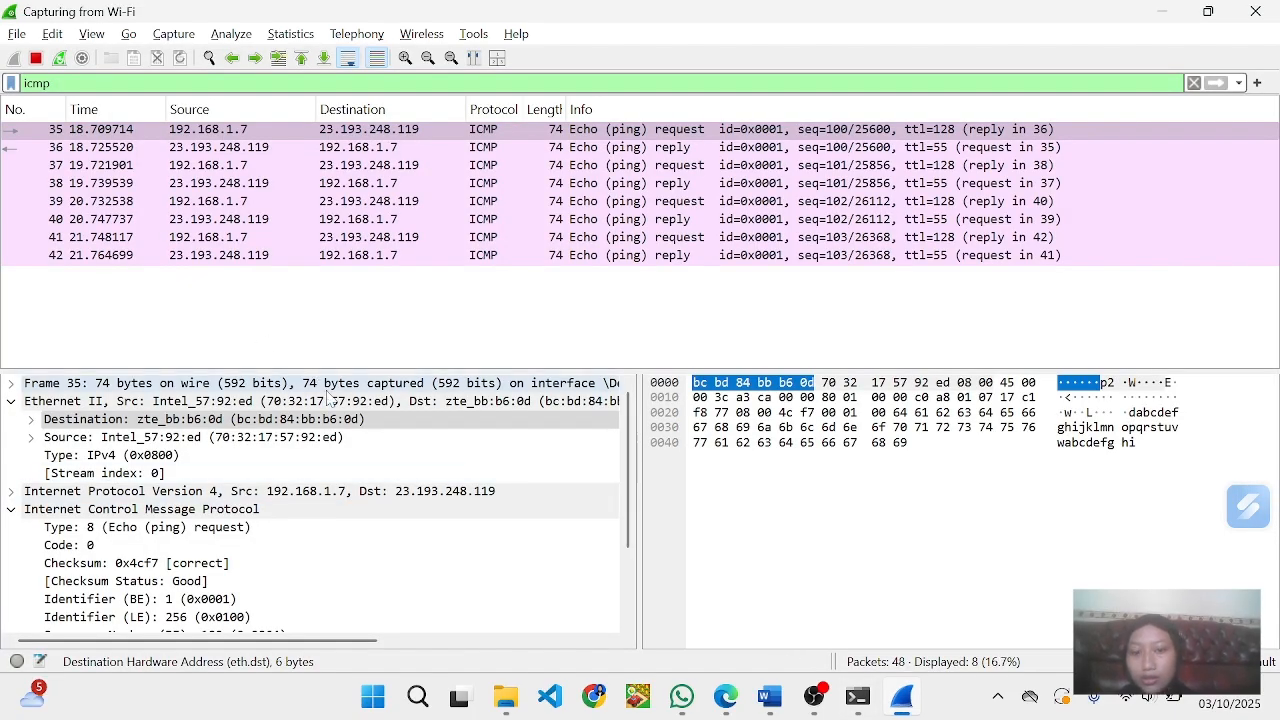
{"action": "mouse_move", "coordinate": [905, 710]}
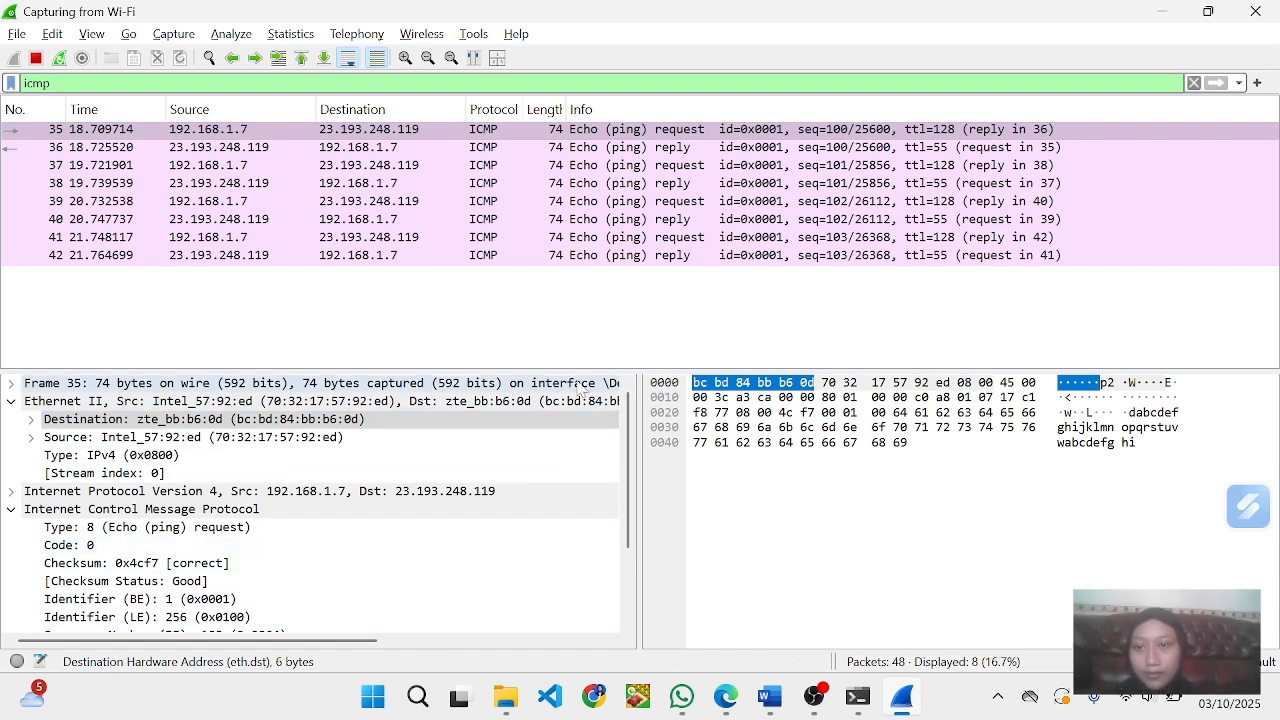
{"action": "key", "text": "alt+Tab"}
{"action": "key", "text": "alt+Tab"}
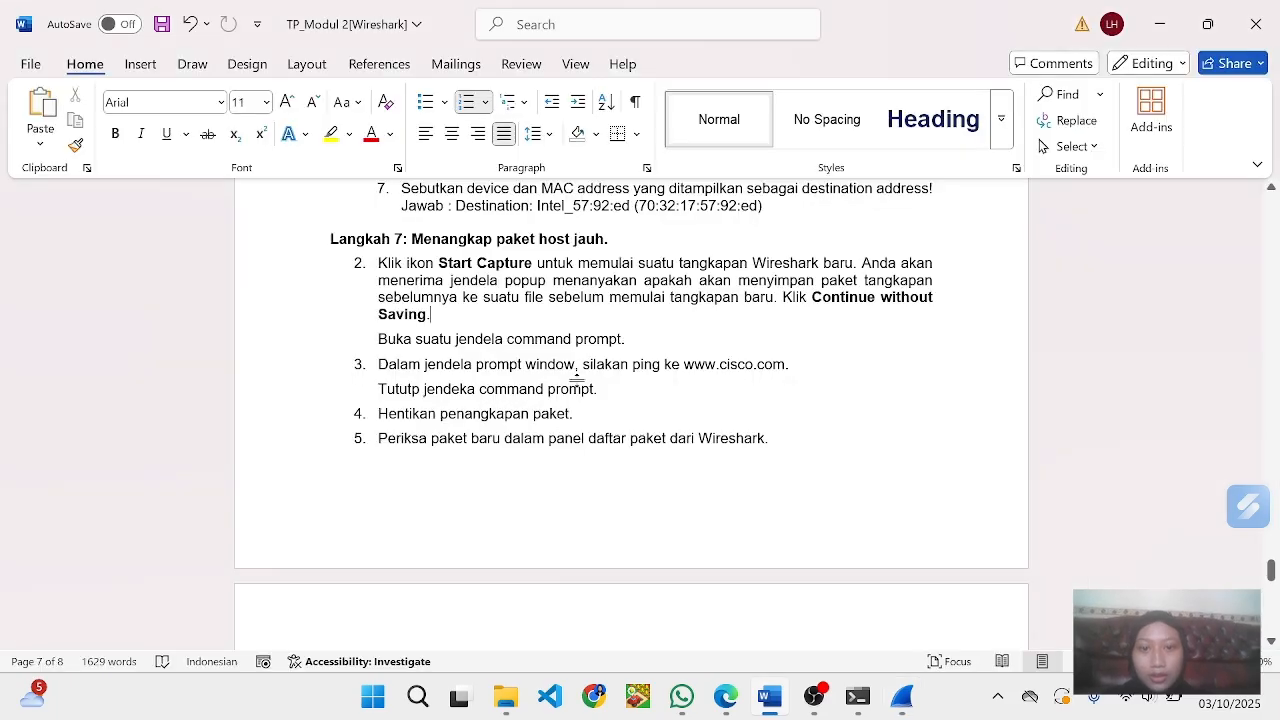
{"action": "scroll", "coordinate": [530, 380], "scroll_direction": "down", "scroll_amount": 5}
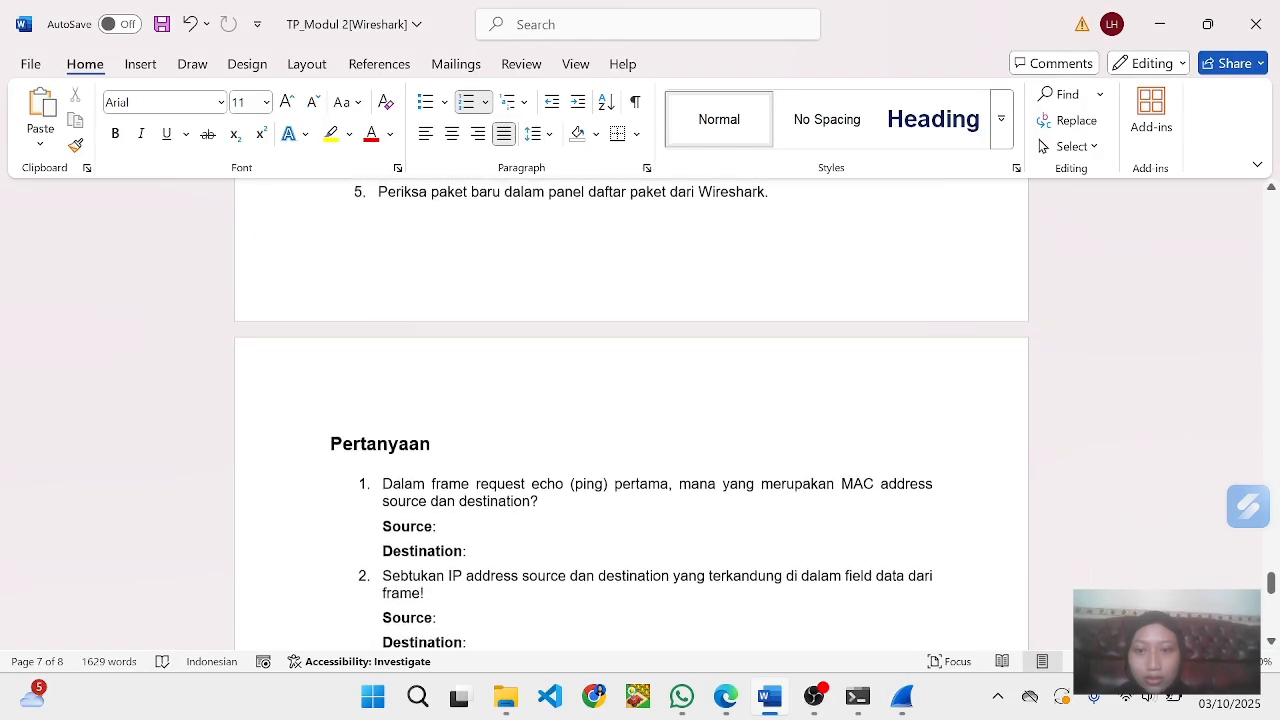
{"action": "scroll", "coordinate": [385, 285], "scroll_direction": "down", "scroll_amount": 1}
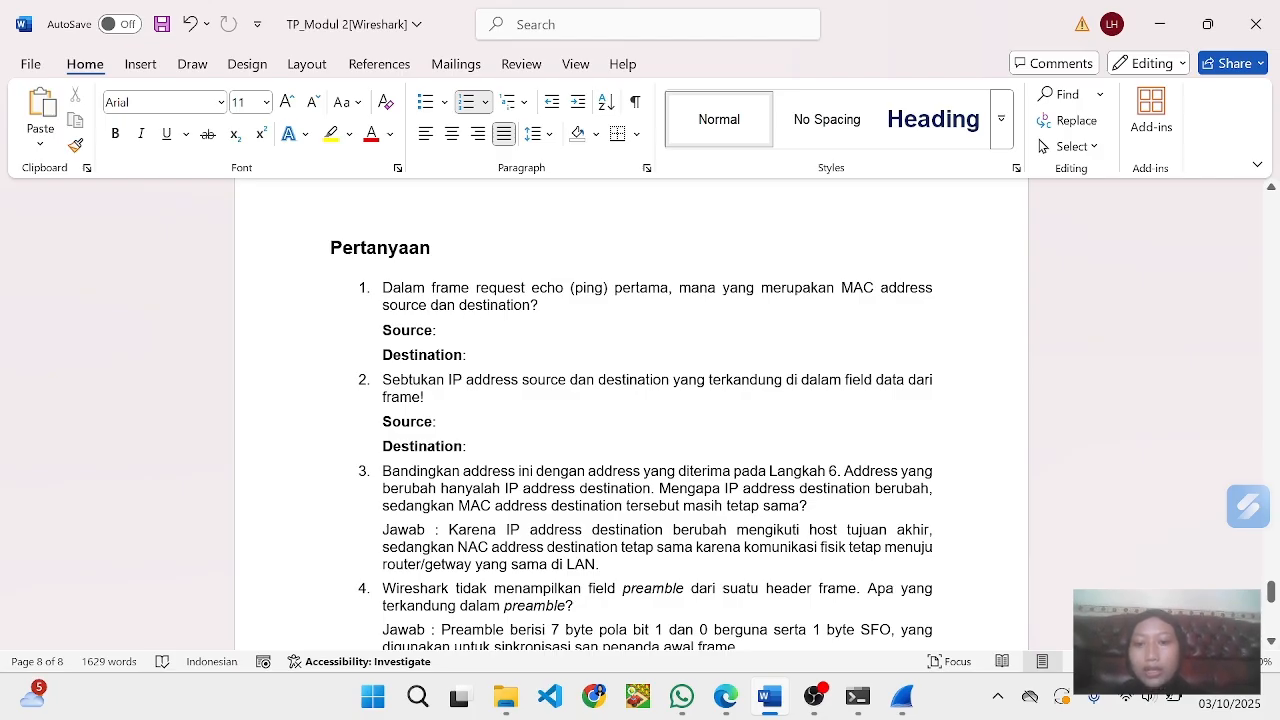
- Copy the value of frame 35's Ethernet II Source, 70:32:17:57:92:ed, from Wireshark into question 1's Source answer in Word
{"action": "left_click", "coordinate": [438, 331]}
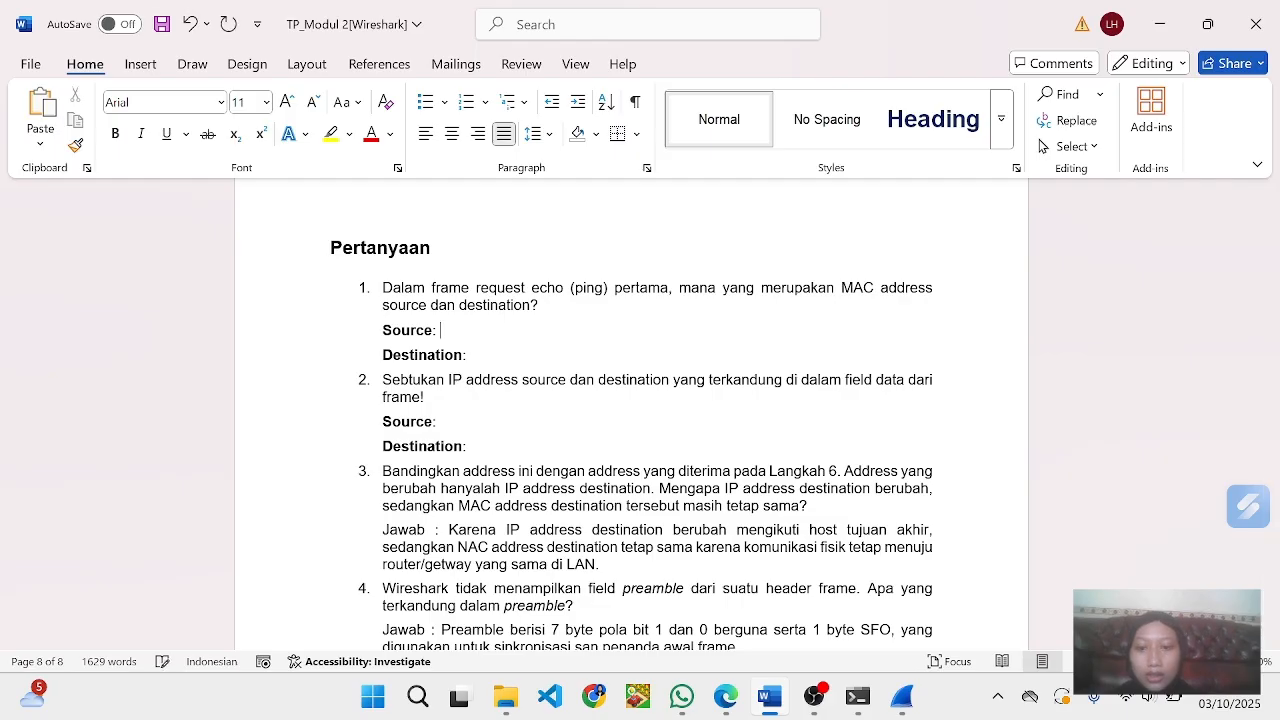
{"action": "left_click", "coordinate": [910, 705]}
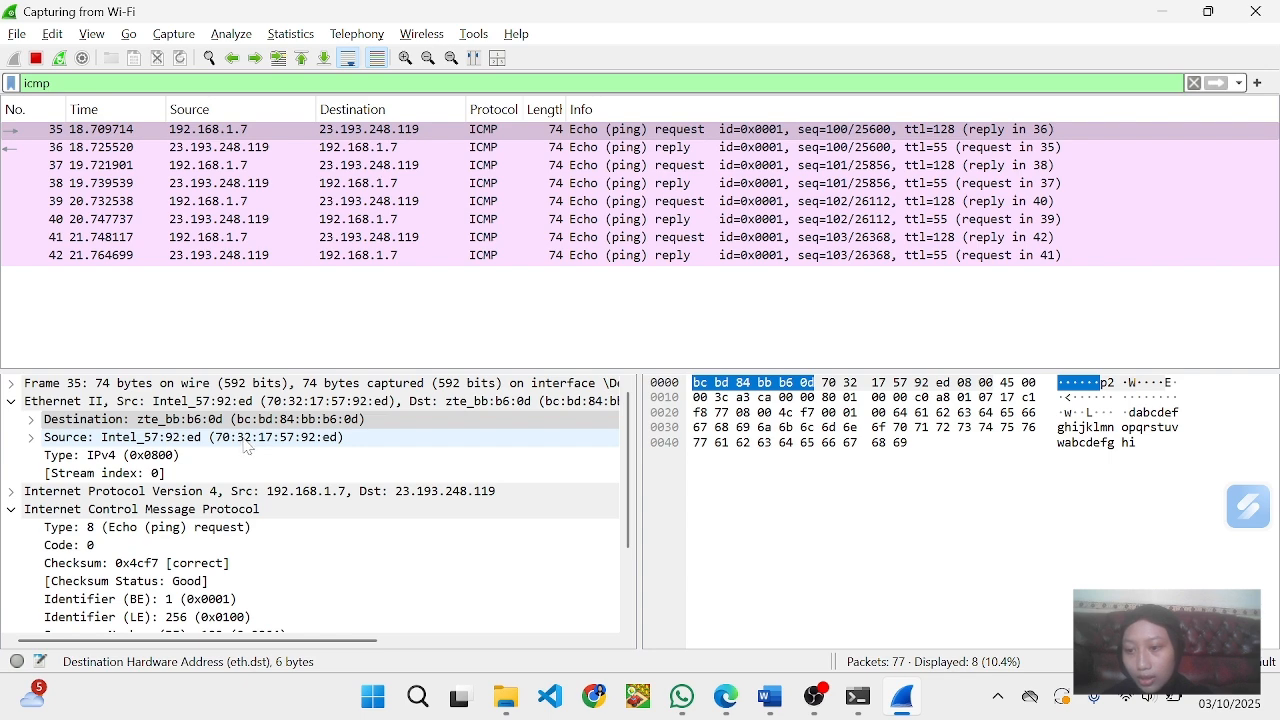
{"action": "left_click", "coordinate": [248, 448]}
{"action": "right_click", "coordinate": [248, 448]}
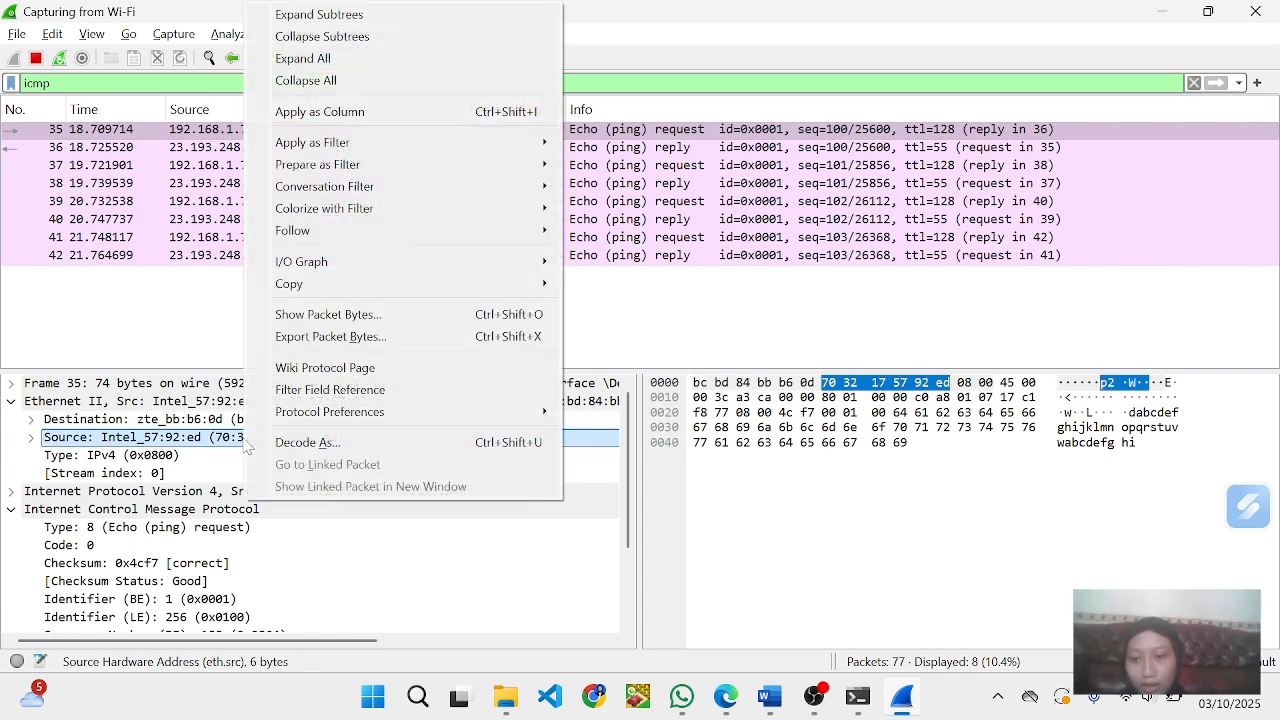
{"action": "mouse_move", "coordinate": [322, 292]}
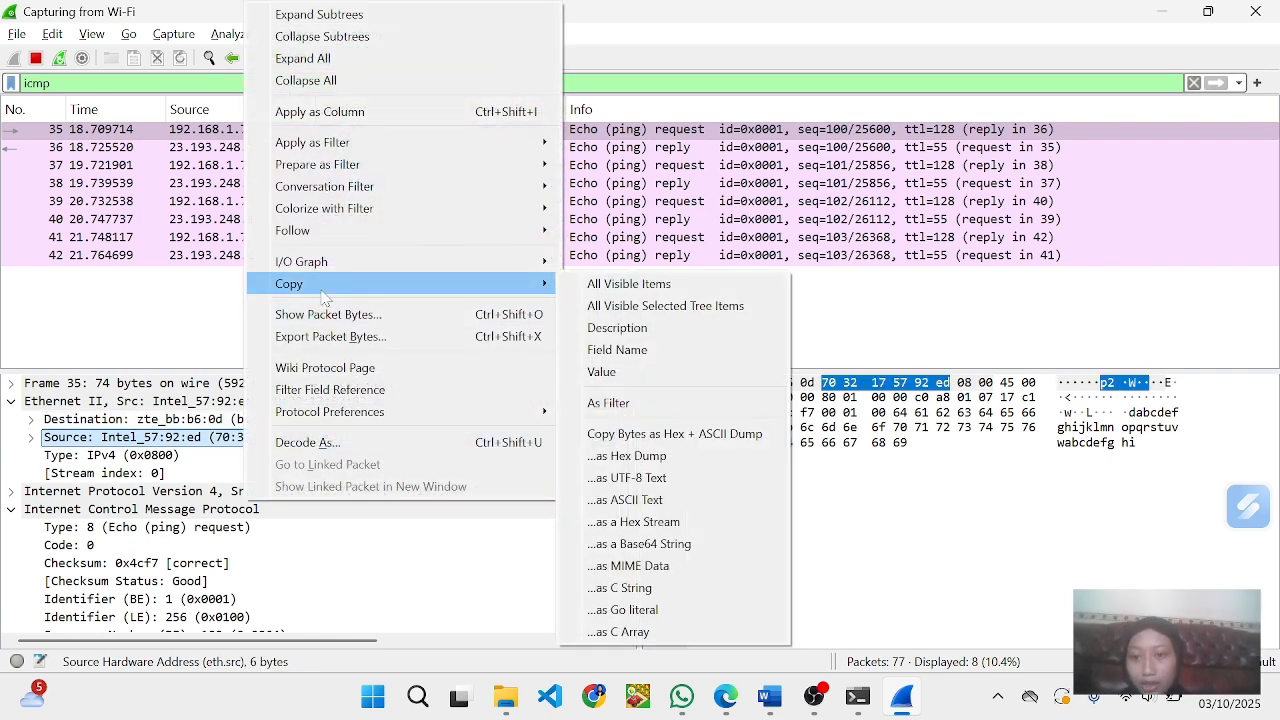
{"action": "left_click", "coordinate": [620, 372]}
{"action": "key", "text": "alt+Tab"}
{"action": "key", "text": "alt+Tab"}
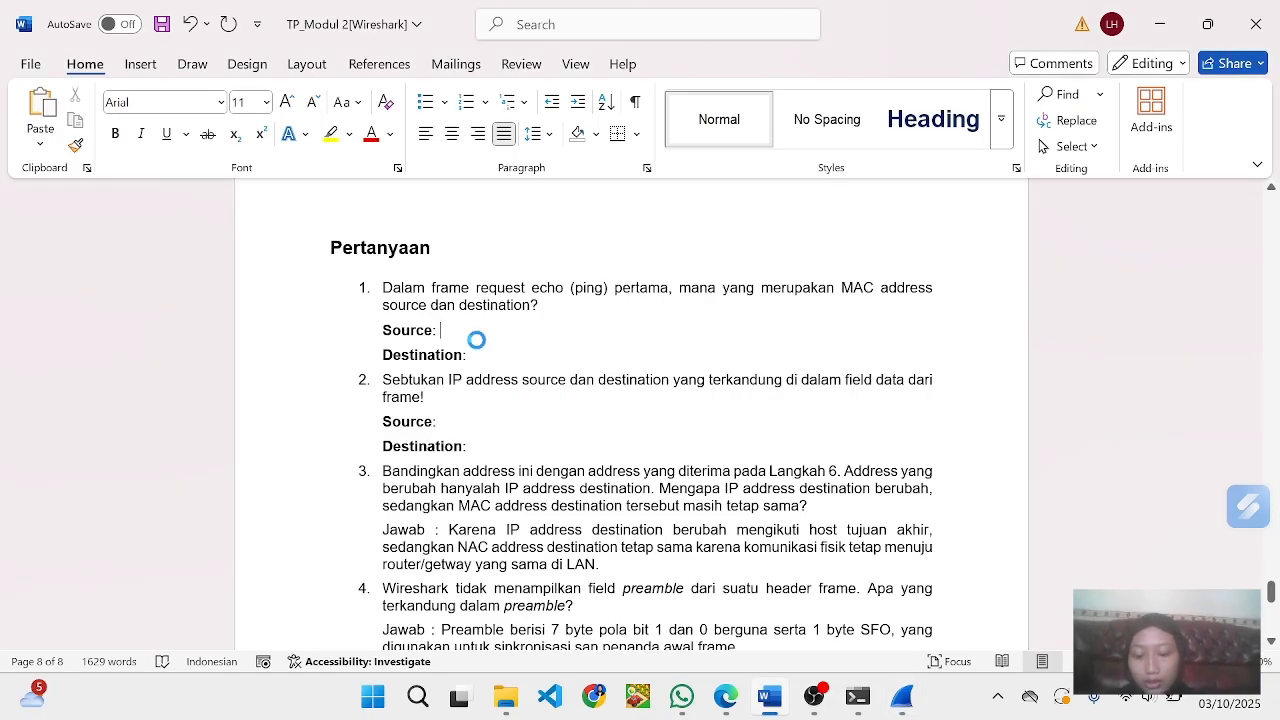
{"action": "type", "text": "70:32:17:57:92:ed"}
- Copy the value of frame 35's Ethernet II Destination, bc:bd:84:bb:b6:0d, from Wireshark into question 1's Destination answer in Word
{"action": "key", "text": "alt+Tab"}
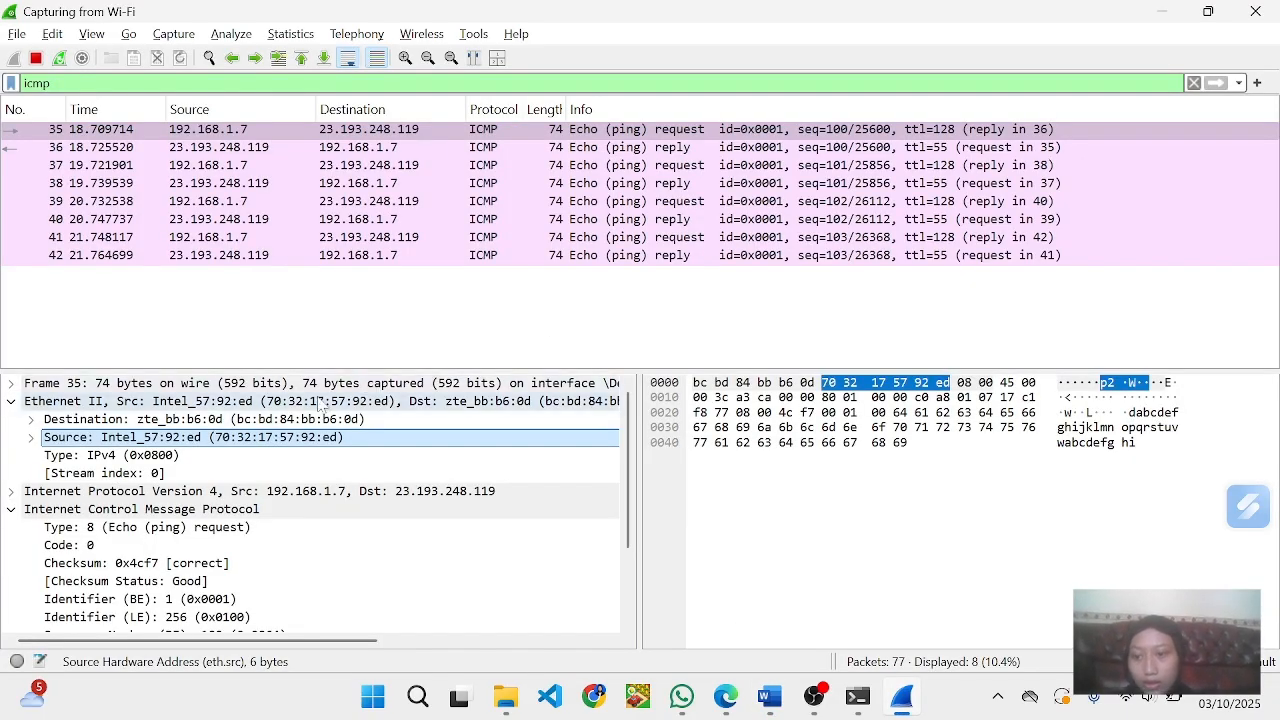
{"action": "left_click", "coordinate": [285, 420]}
{"action": "right_click", "coordinate": [285, 423]}
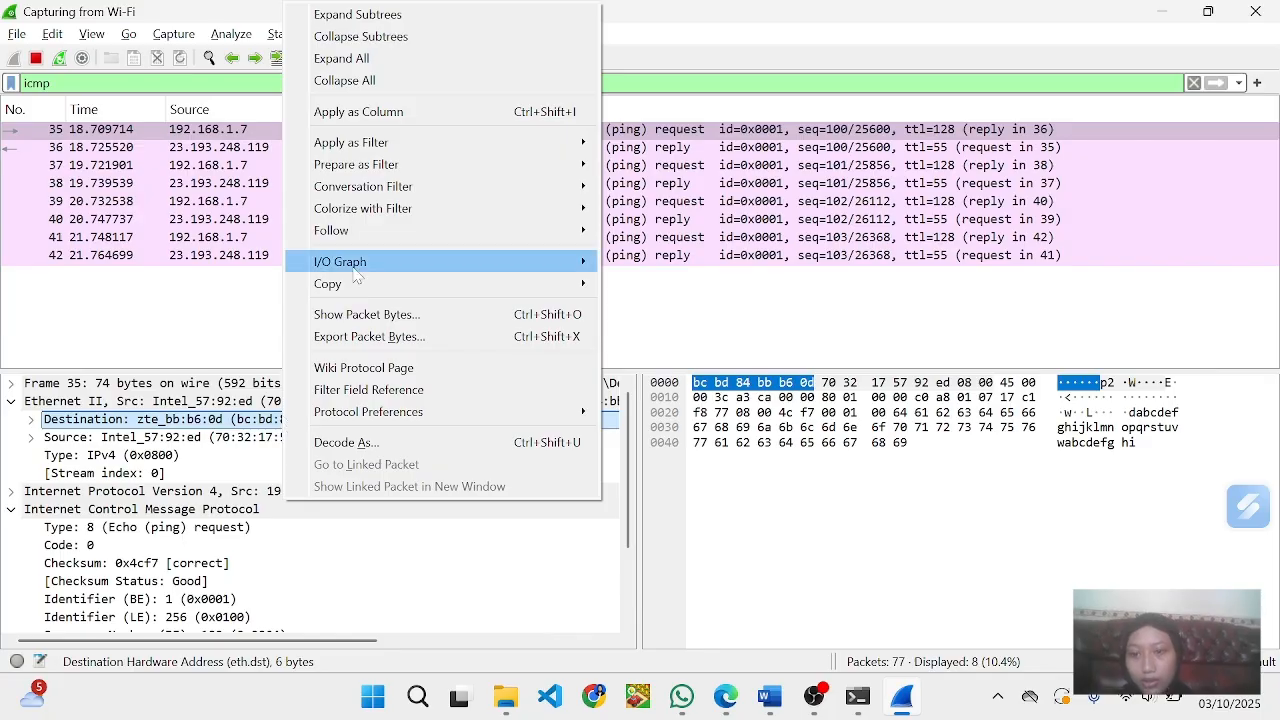
{"action": "mouse_move", "coordinate": [357, 288]}
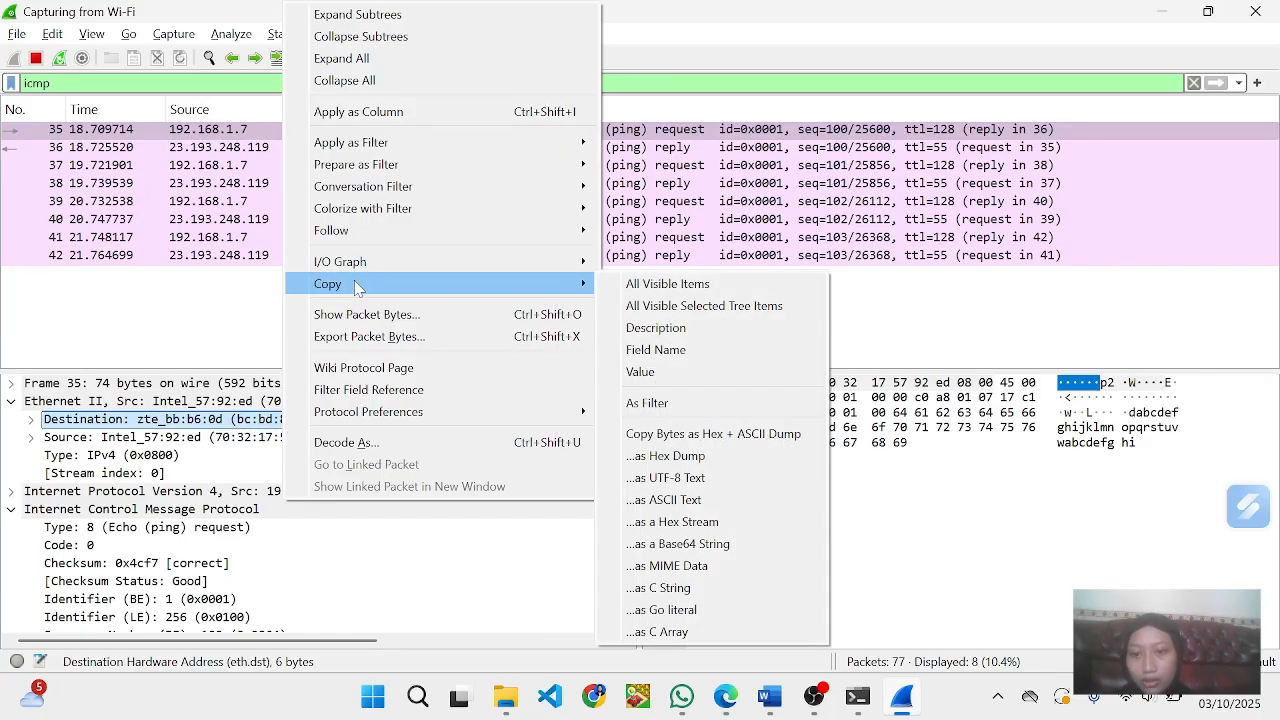
{"action": "left_click", "coordinate": [645, 371]}
{"action": "key", "text": "alt+Tab"}
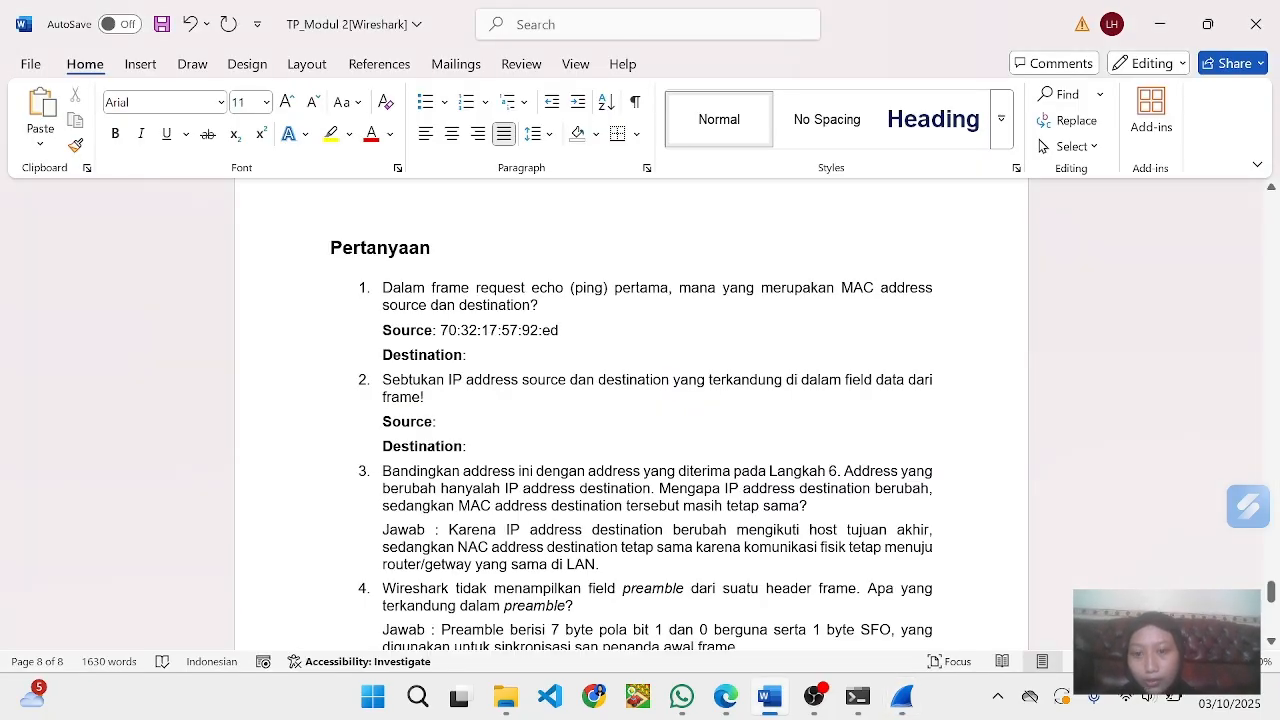
{"action": "type", "text": "bc:bd:84:bb:b6:0d"}
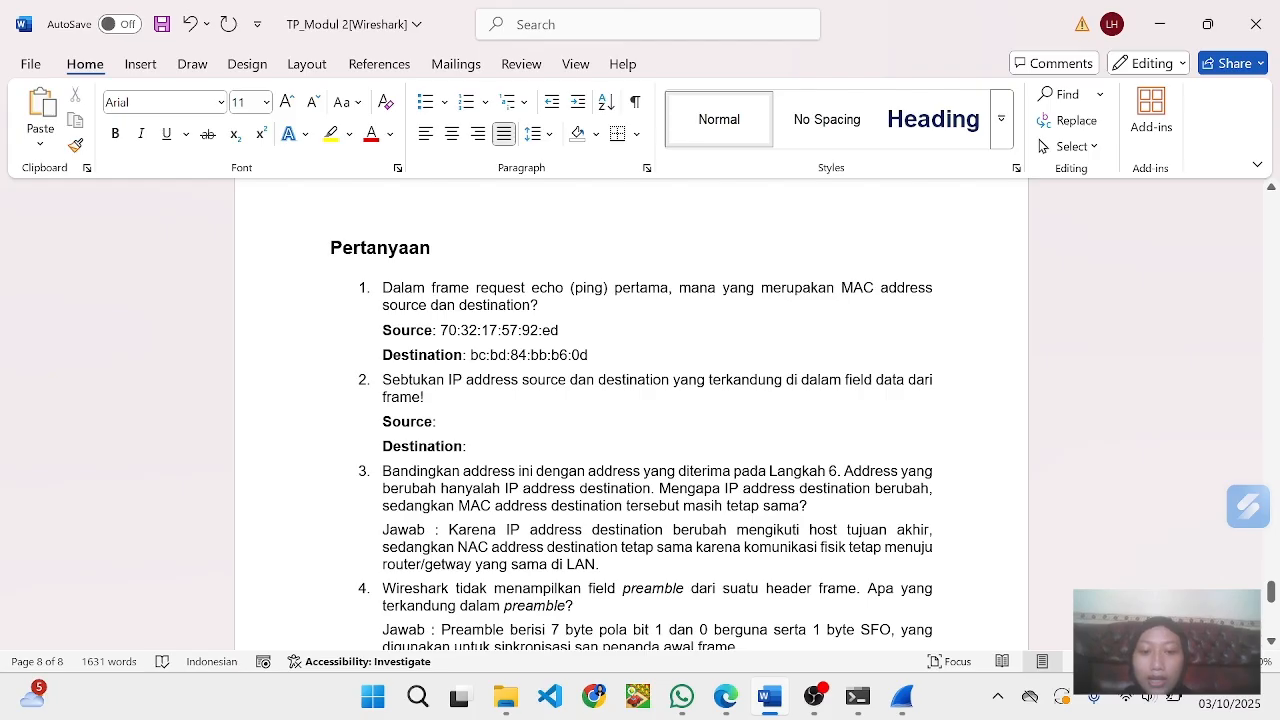
- Read questions 2 to 4, look up frame 35's source and destination IP addresses in Wireshark, and return to Word
{"action": "scroll", "coordinate": [631, 420], "scroll_direction": "down", "scroll_amount": 1}
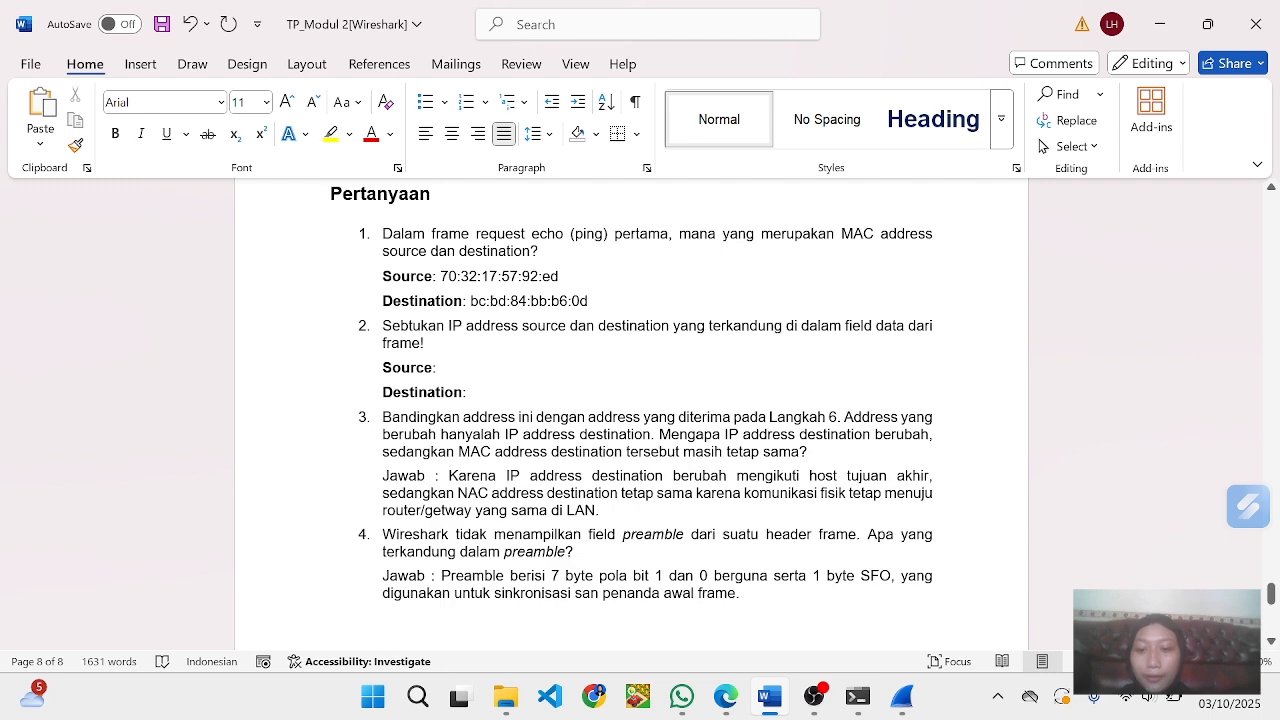
{"action": "scroll", "coordinate": [631, 390], "scroll_direction": "down", "scroll_amount": 1}
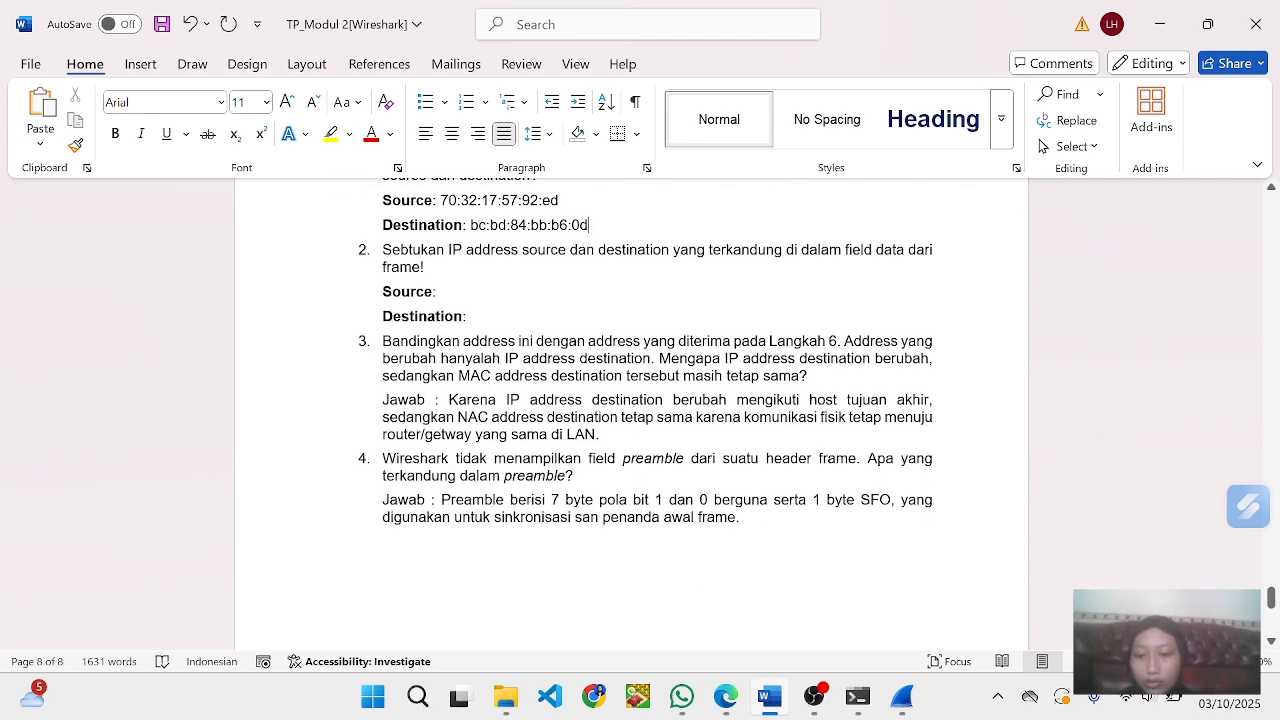
{"action": "left_click", "coordinate": [900, 711]}
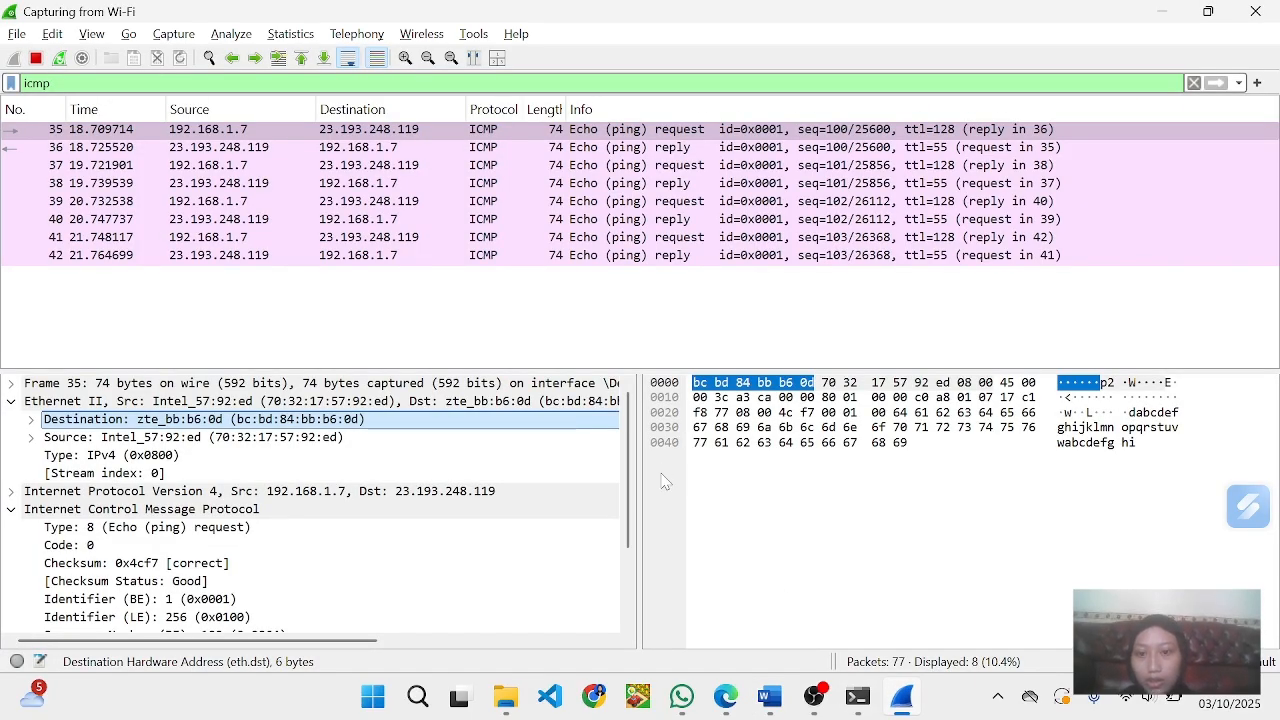
{"action": "left_click", "coordinate": [768, 705]}
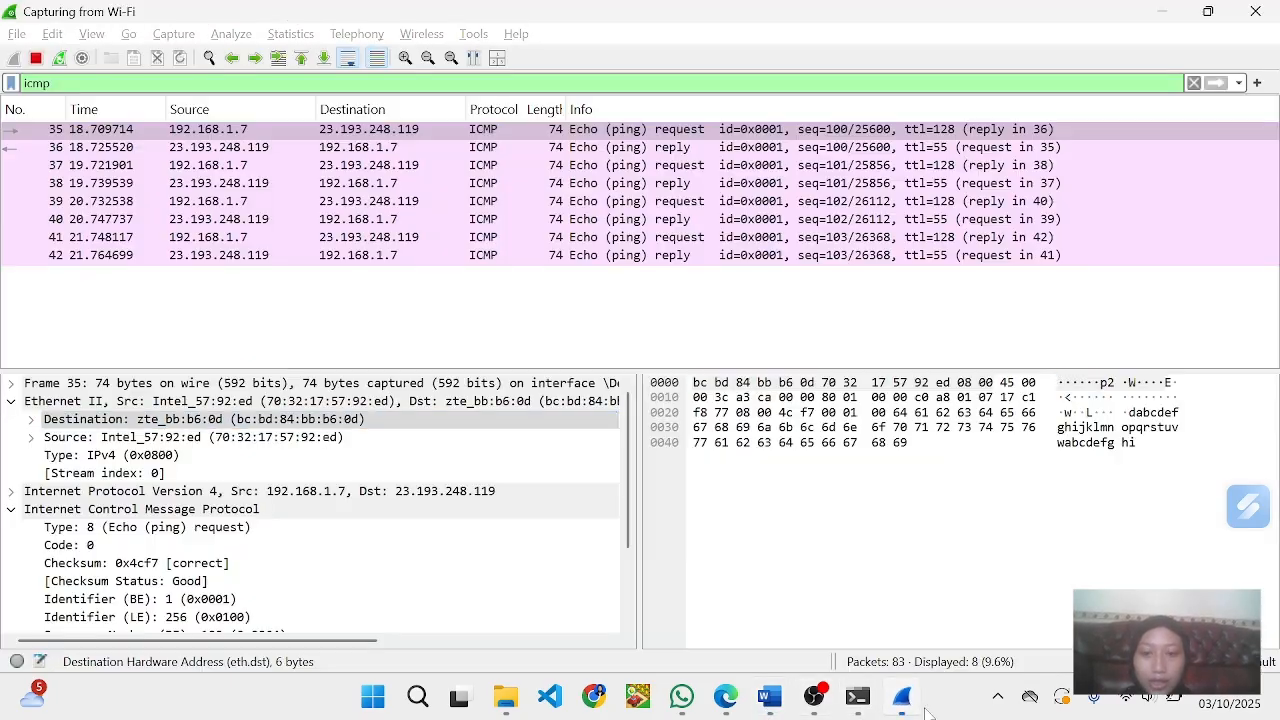
- Copy frame 36's source IP address from Wireshark into question 2's Source answer in Word, keeping only 23.193.248.119
{"action": "left_click", "coordinate": [903, 705]}
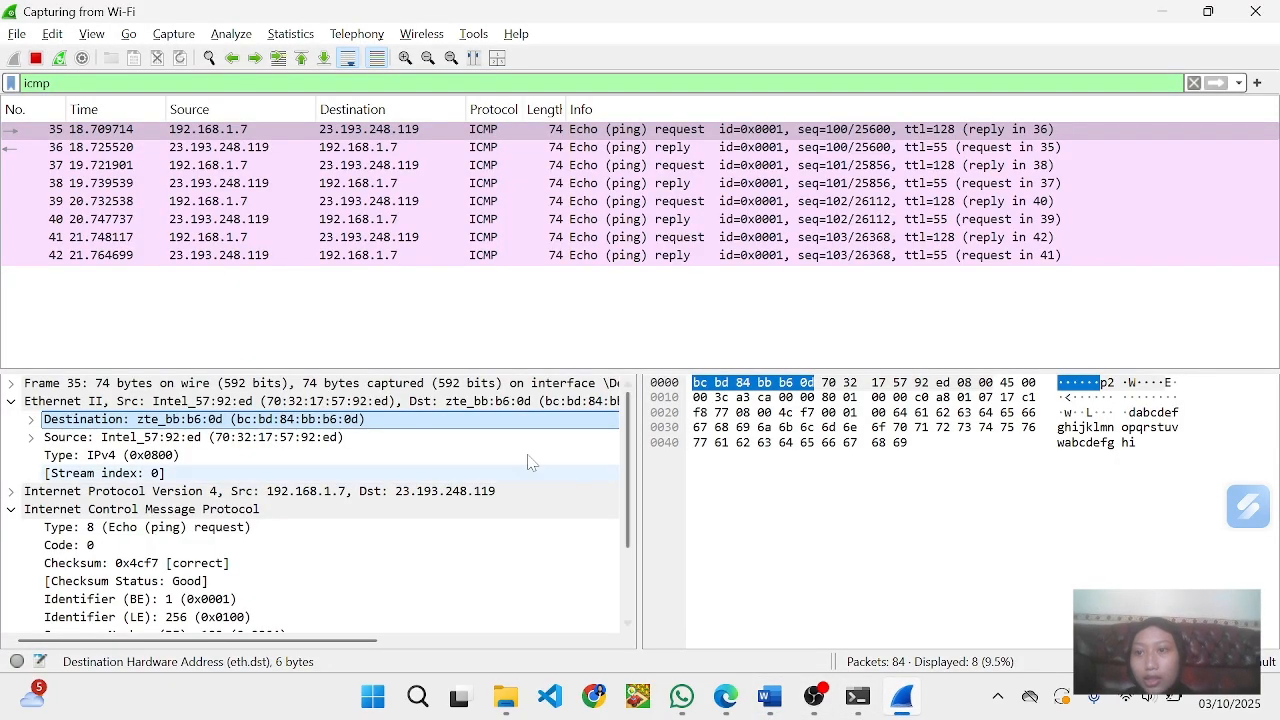
{"action": "left_click", "coordinate": [203, 150]}
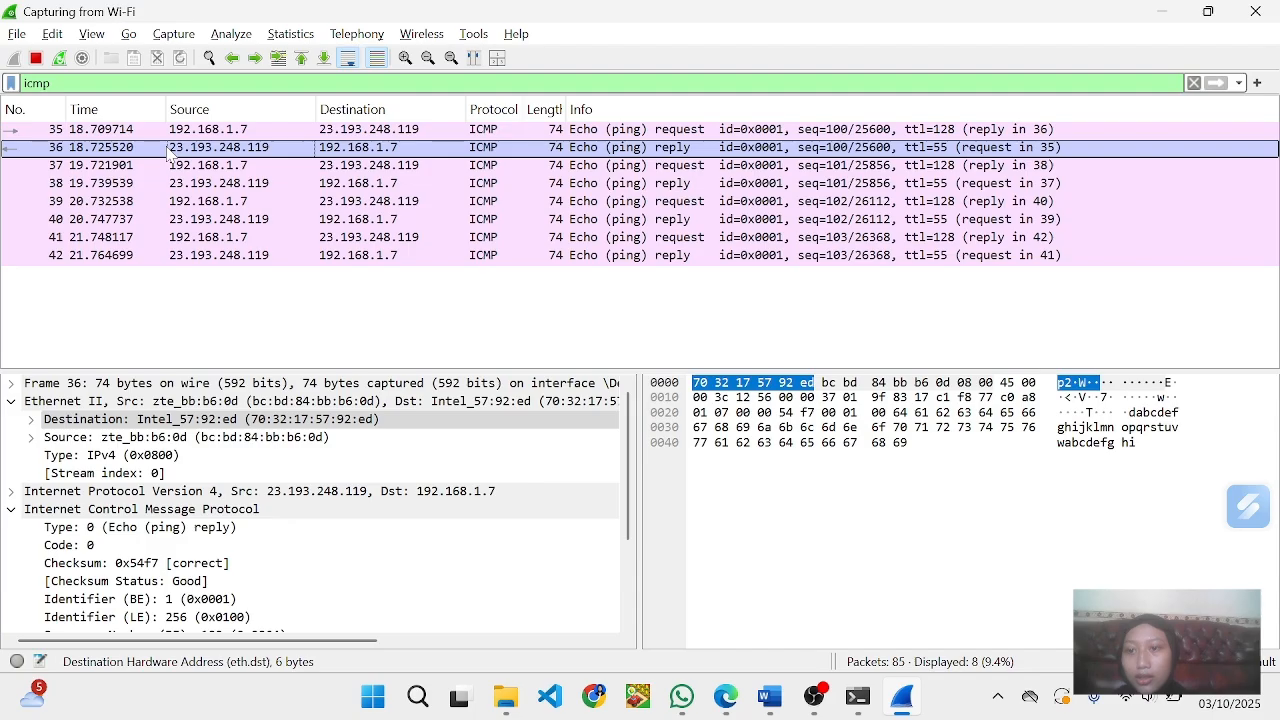
{"action": "left_click_drag", "start_coordinate": [174, 150], "coordinate": [481, 292]}
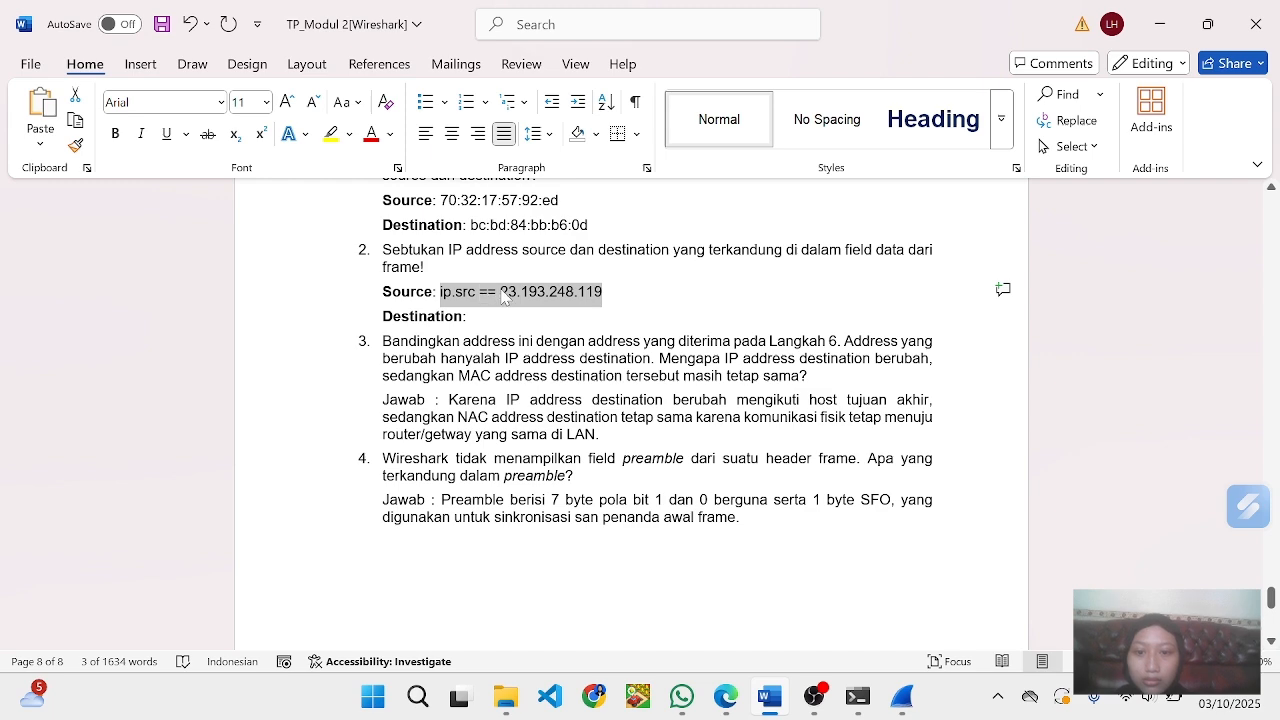
{"action": "left_click", "coordinate": [504, 292]}
{"action": "key", "text": "BackSpace"}
{"action": "key", "text": "BackSpace"}
{"action": "key", "text": "BackSpace"}
{"action": "key", "text": "BackSpace"}
{"action": "key", "text": "BackSpace"}
{"action": "key", "text": "BackSpace"}
{"action": "key", "text": "BackSpace"}
{"action": "key", "text": "BackSpace"}
{"action": "key", "text": "BackSpace"}
{"action": "key", "text": "BackSpace"}
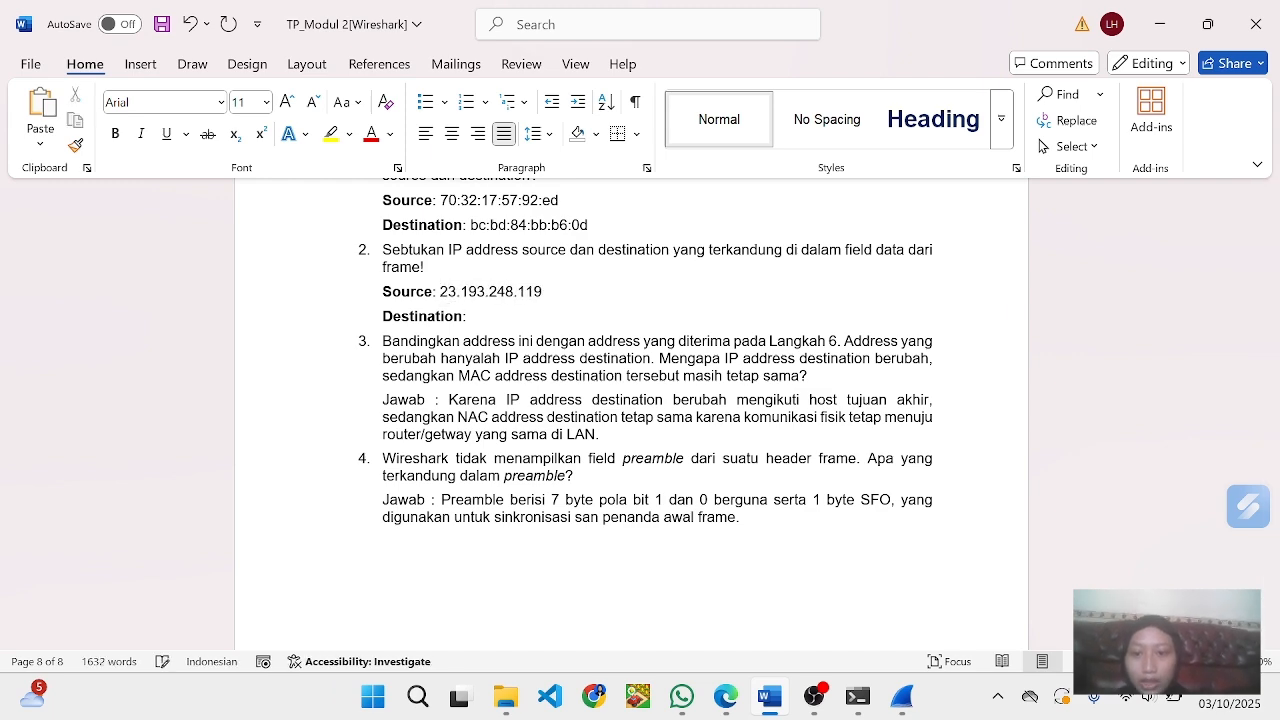
- Copy frame 36's destination IP address from Wireshark into question 2's Destination answer in Word, keeping only 192.168.1.7
{"action": "key", "text": "alt+Tab"}
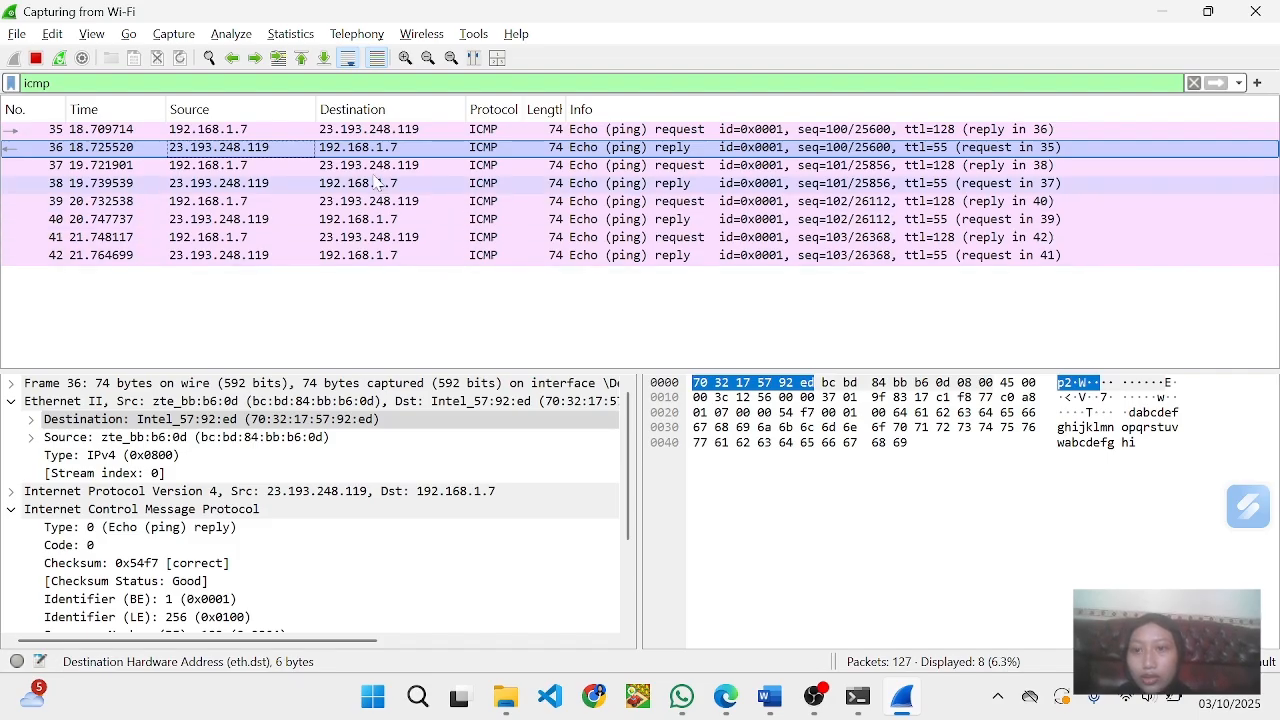
{"action": "left_click_drag", "start_coordinate": [362, 150], "coordinate": [470, 316]}
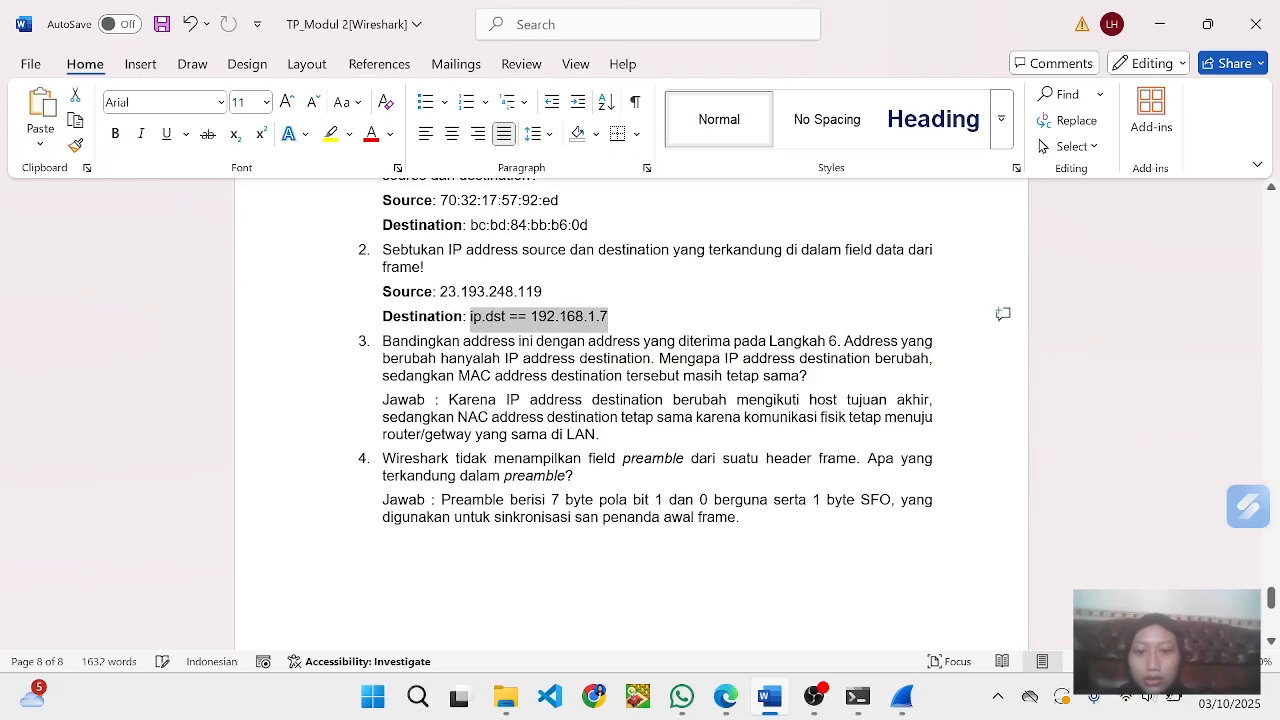
{"action": "left_click", "coordinate": [531, 318]}
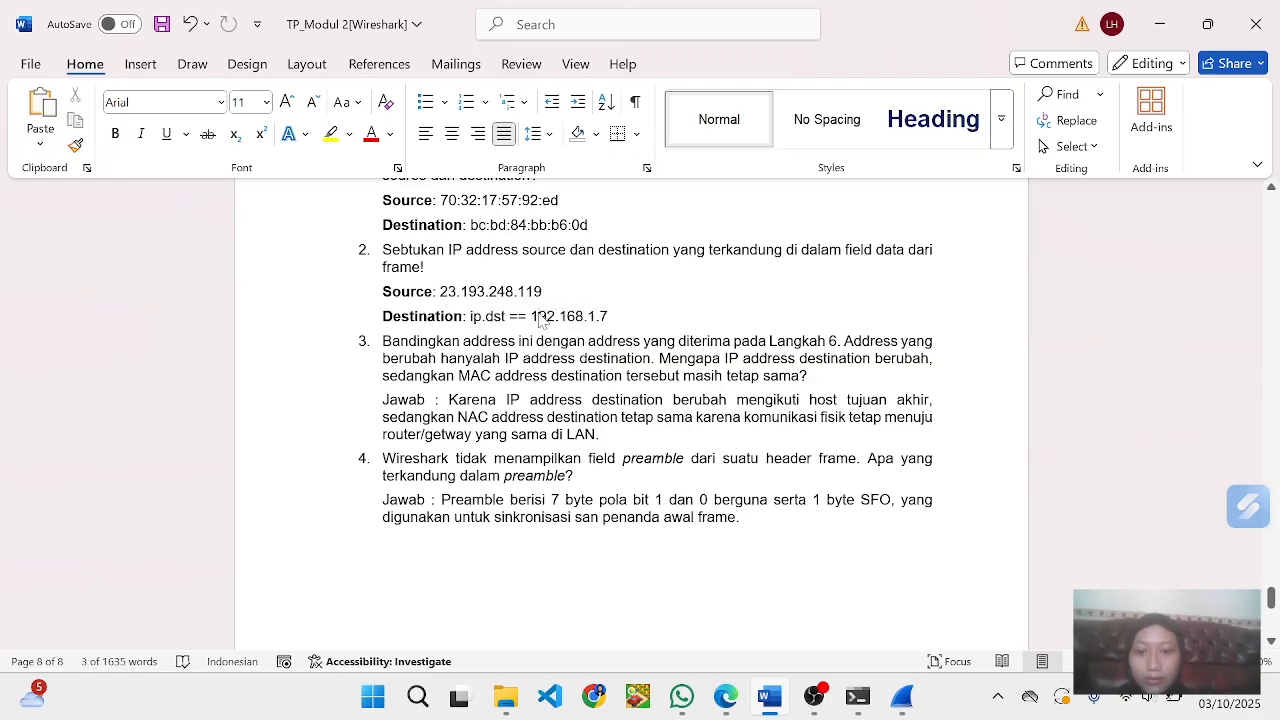
{"action": "key", "text": "BackSpace"}
{"action": "key", "text": "BackSpace"}
{"action": "key", "text": "BackSpace"}
{"action": "key", "text": "BackSpace"}
{"action": "key", "text": "BackSpace"}
{"action": "key", "text": "BackSpace"}
{"action": "key", "text": "BackSpace"}
{"action": "key", "text": "BackSpace"}
{"action": "key", "text": "BackSpace"}
{"action": "key", "text": "BackSpace"}
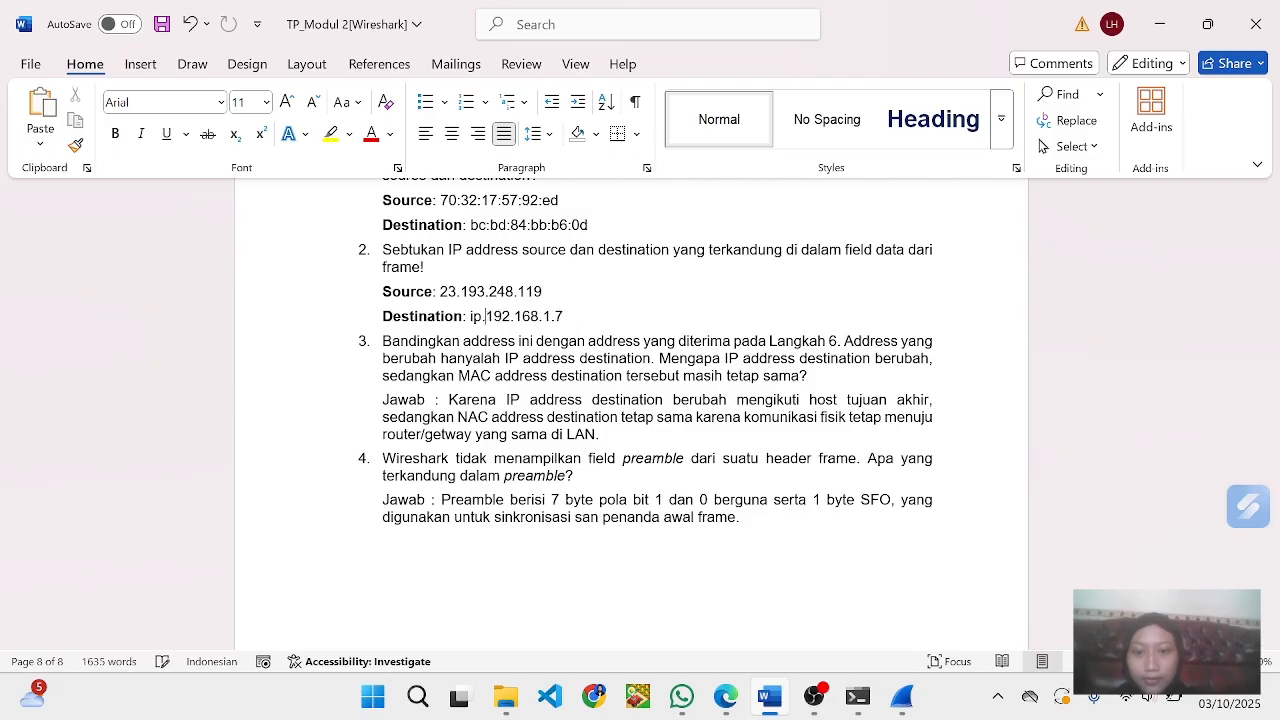
{"action": "key", "text": "BackSpace"}
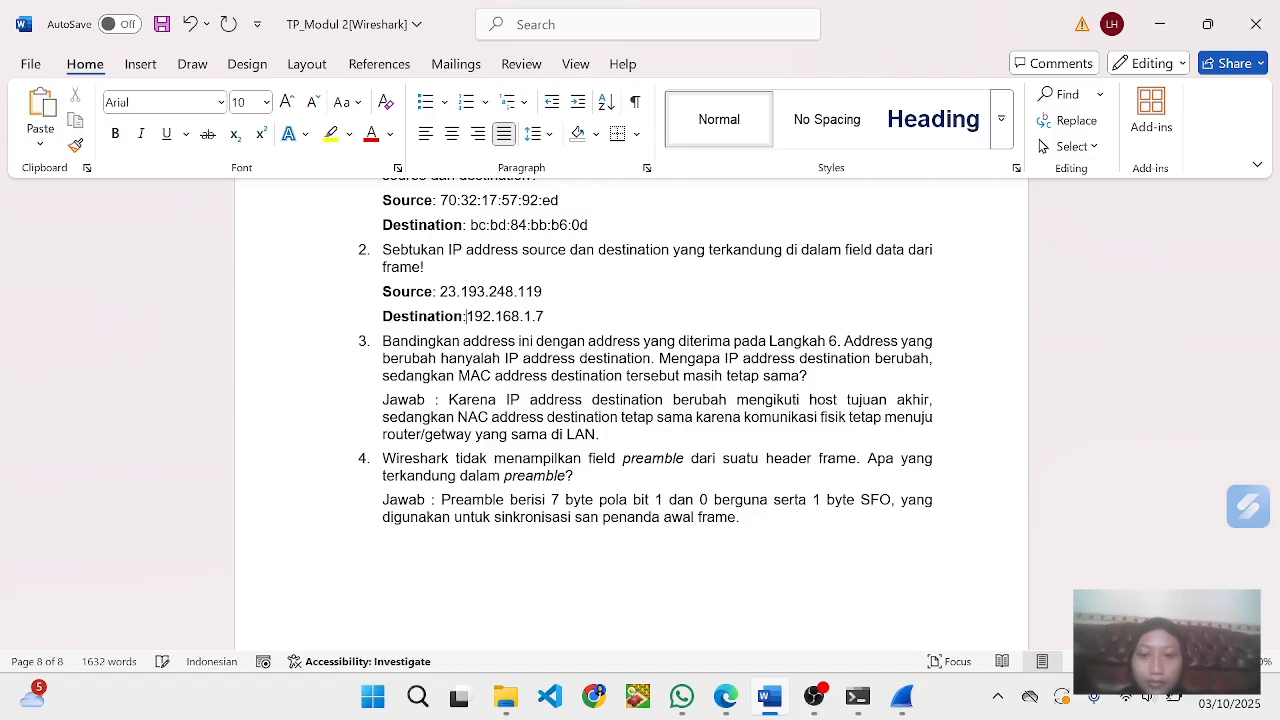
- Read the answers to questions 3 and 4 and review the completed Pertanyaan section through the end of the document
{"action": "scroll", "coordinate": [645, 400], "scroll_direction": "down", "scroll_amount": 2}
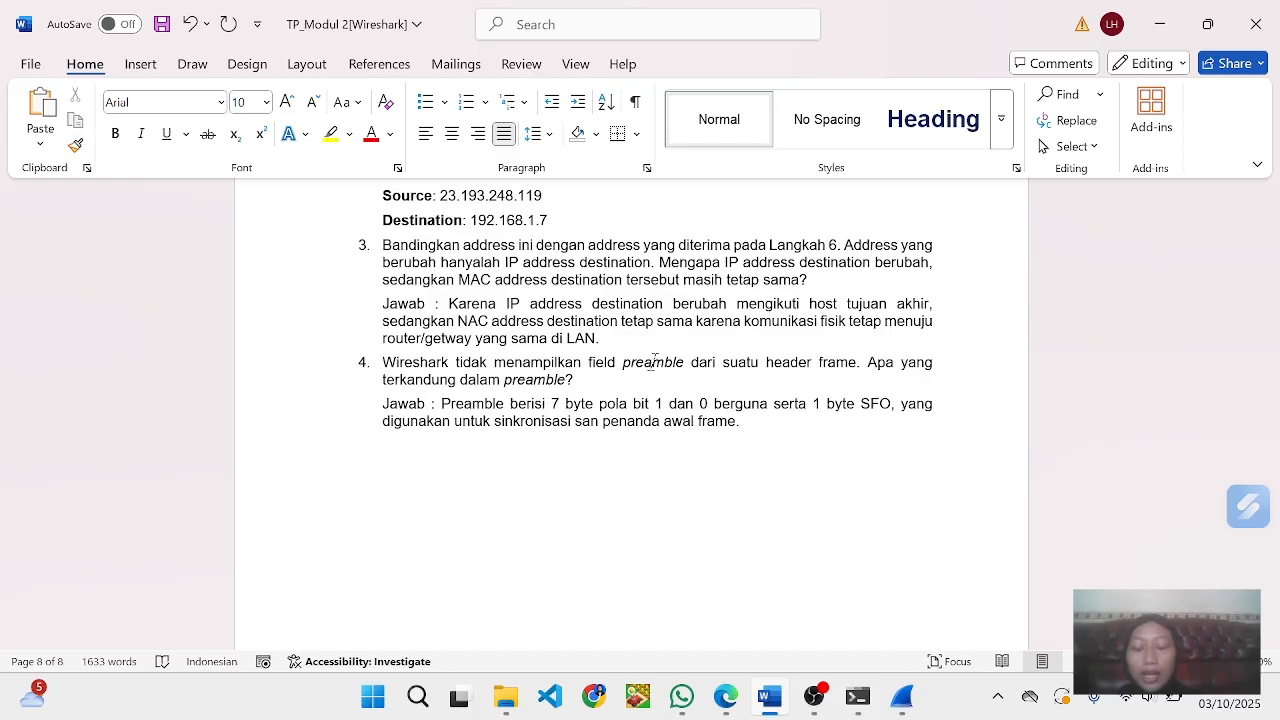
{"action": "scroll", "coordinate": [655, 362], "scroll_direction": "down", "scroll_amount": 1}
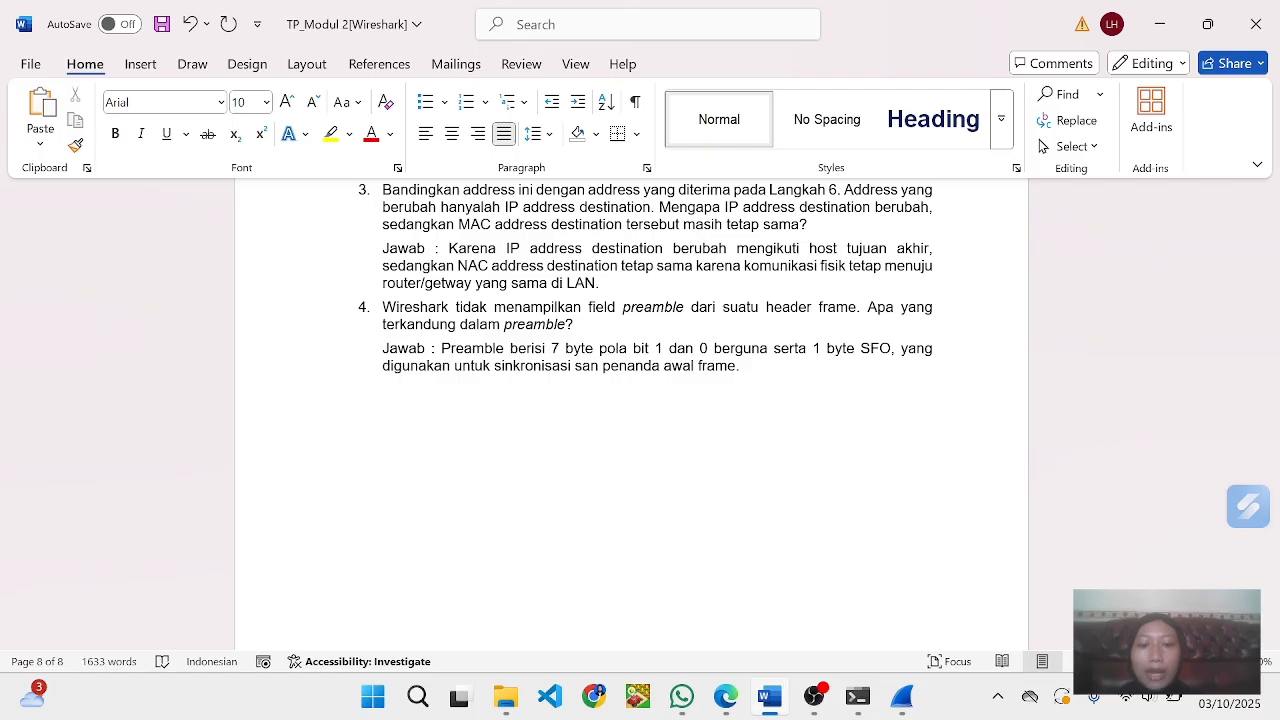
{"action": "scroll", "coordinate": [630, 420], "scroll_direction": "down", "scroll_amount": 5}
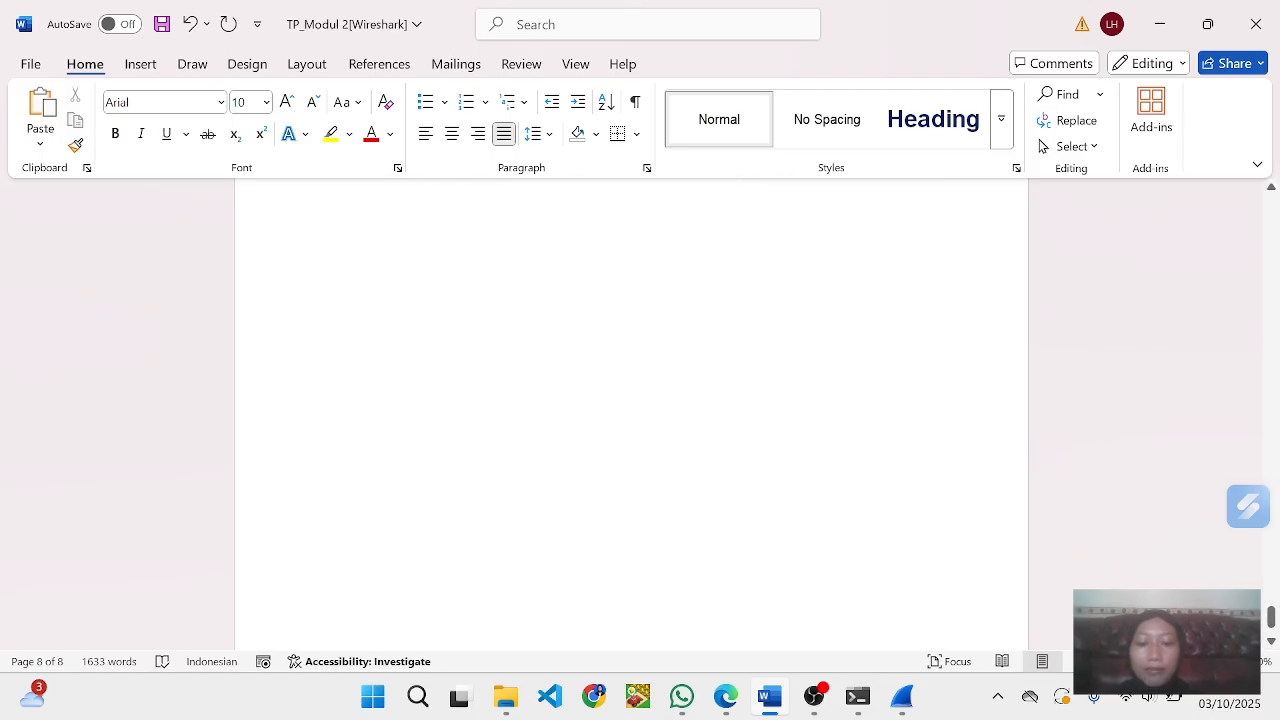
{"action": "scroll", "coordinate": [630, 420], "scroll_direction": "up", "scroll_amount": 10}
{"action": "scroll", "coordinate": [629, 337], "scroll_direction": "down", "scroll_amount": 2}
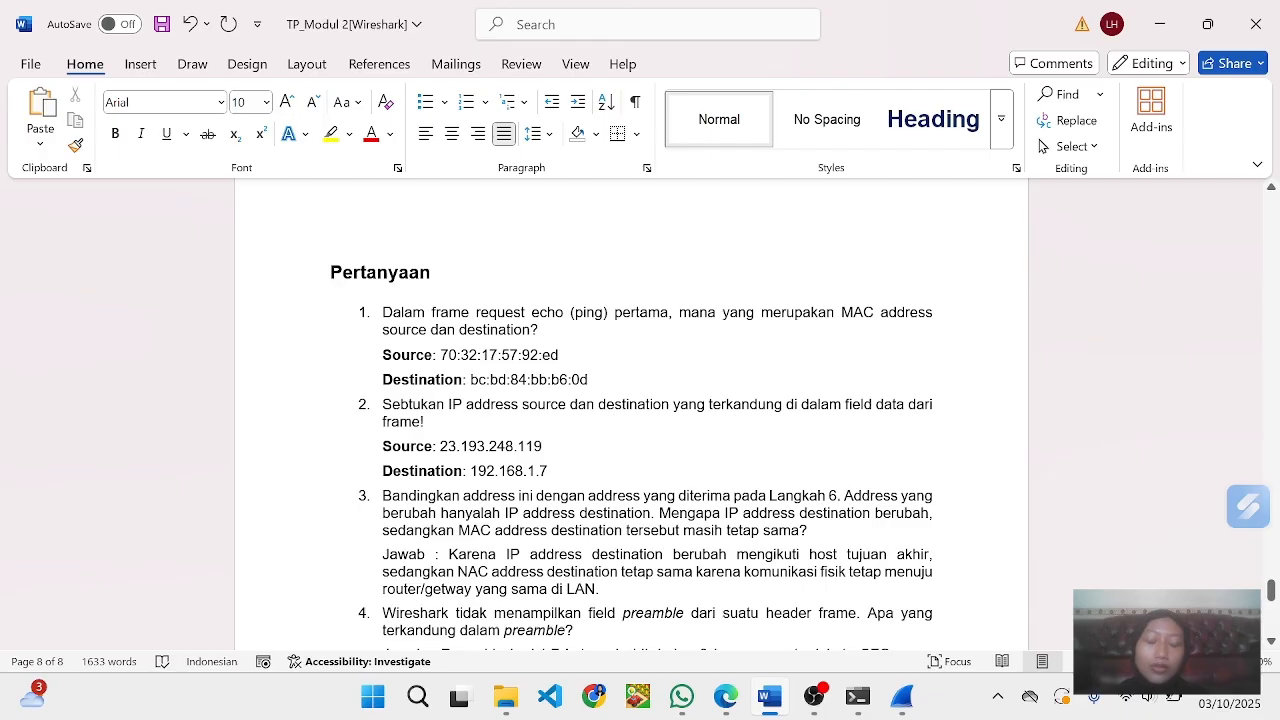
{"action": "mouse_move", "coordinate": [810, 695]}
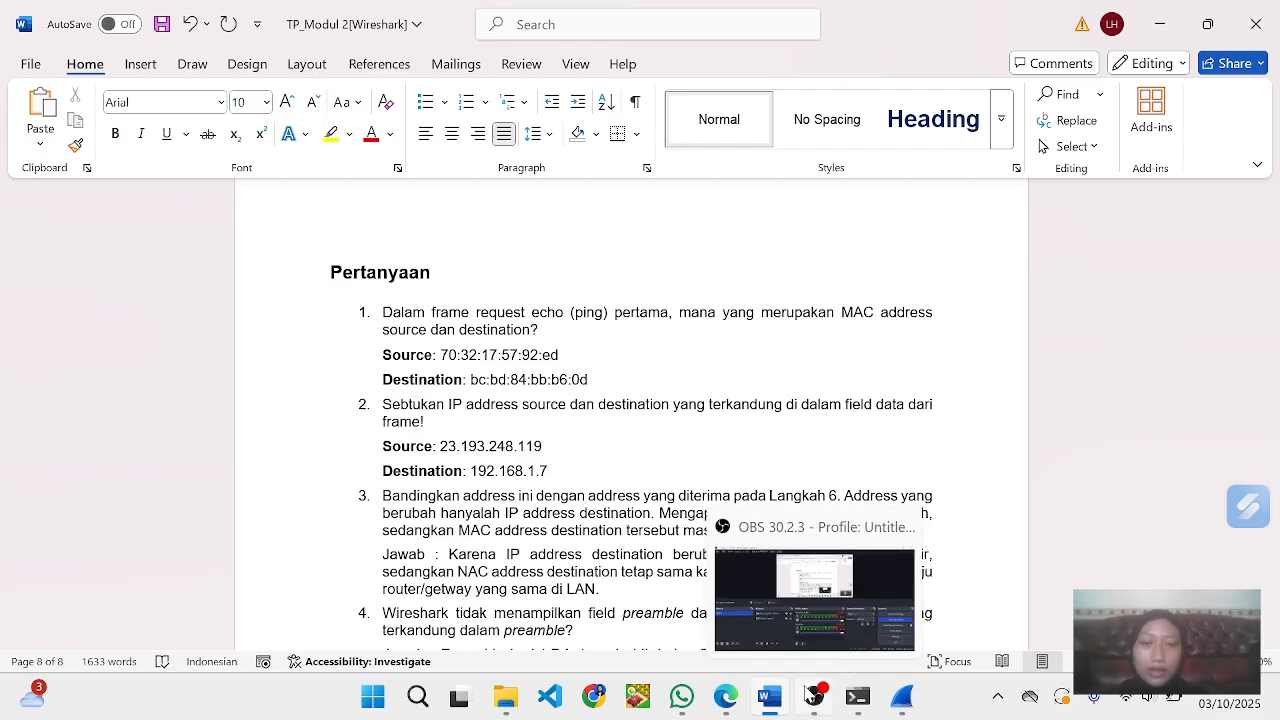